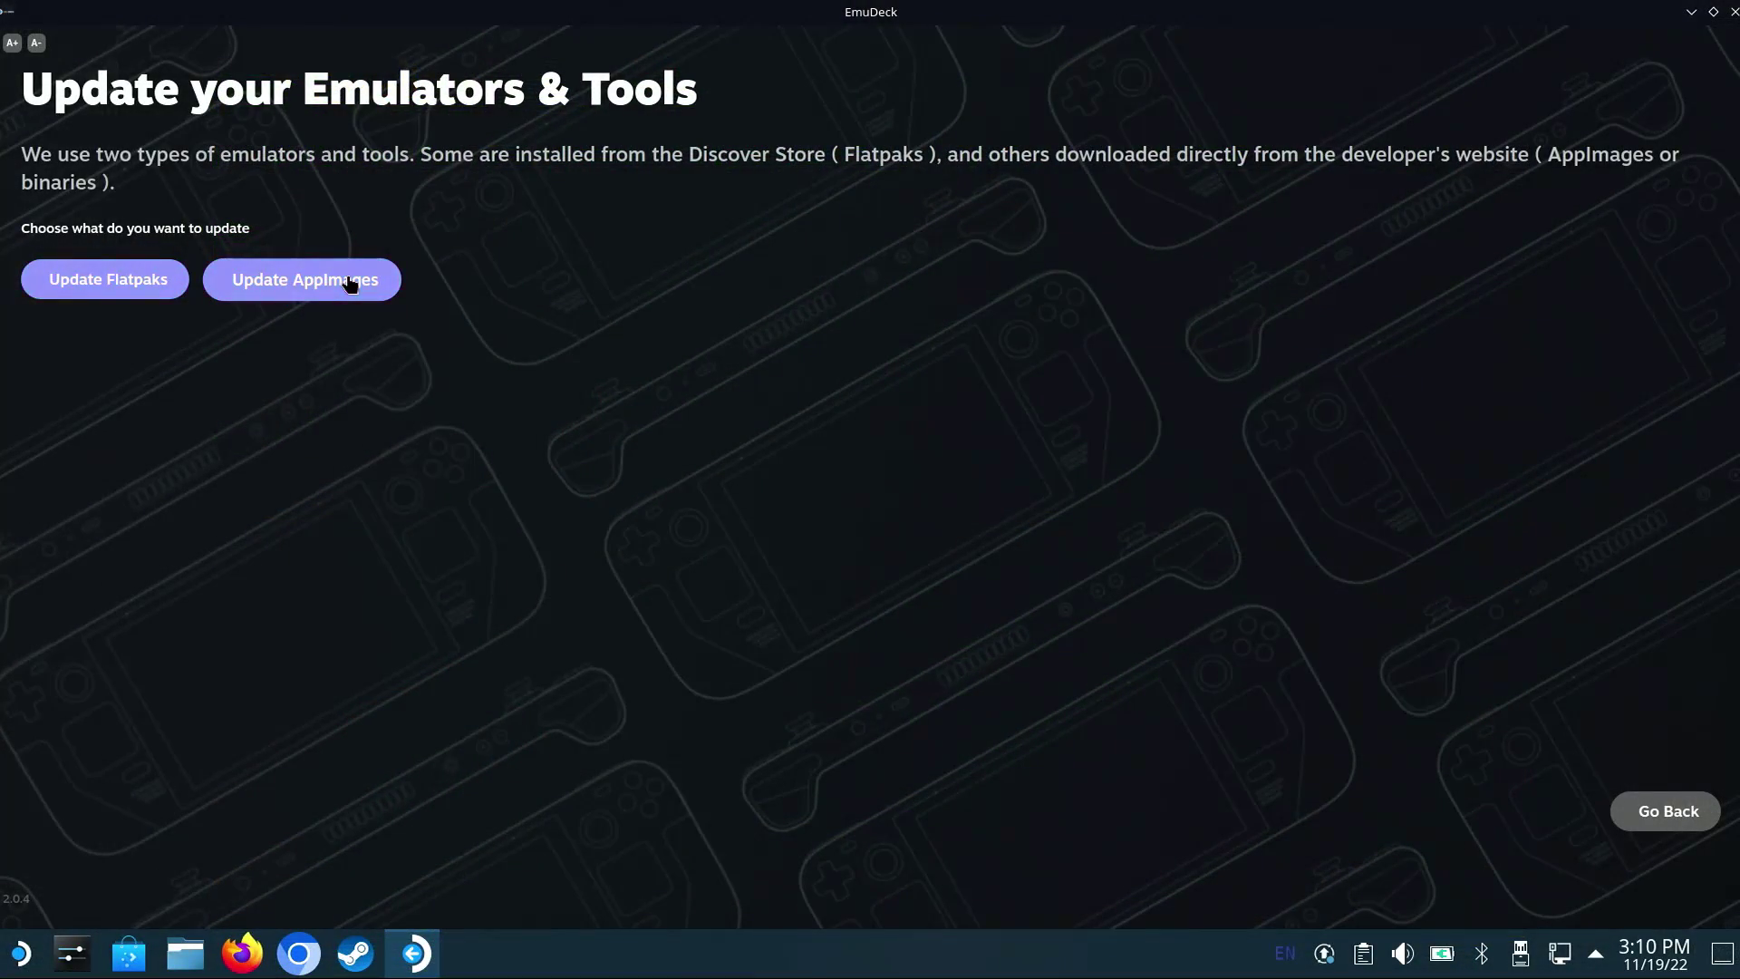
- Return to the Tools & Stuff page and open Quick Settings
left_click(1637, 814)
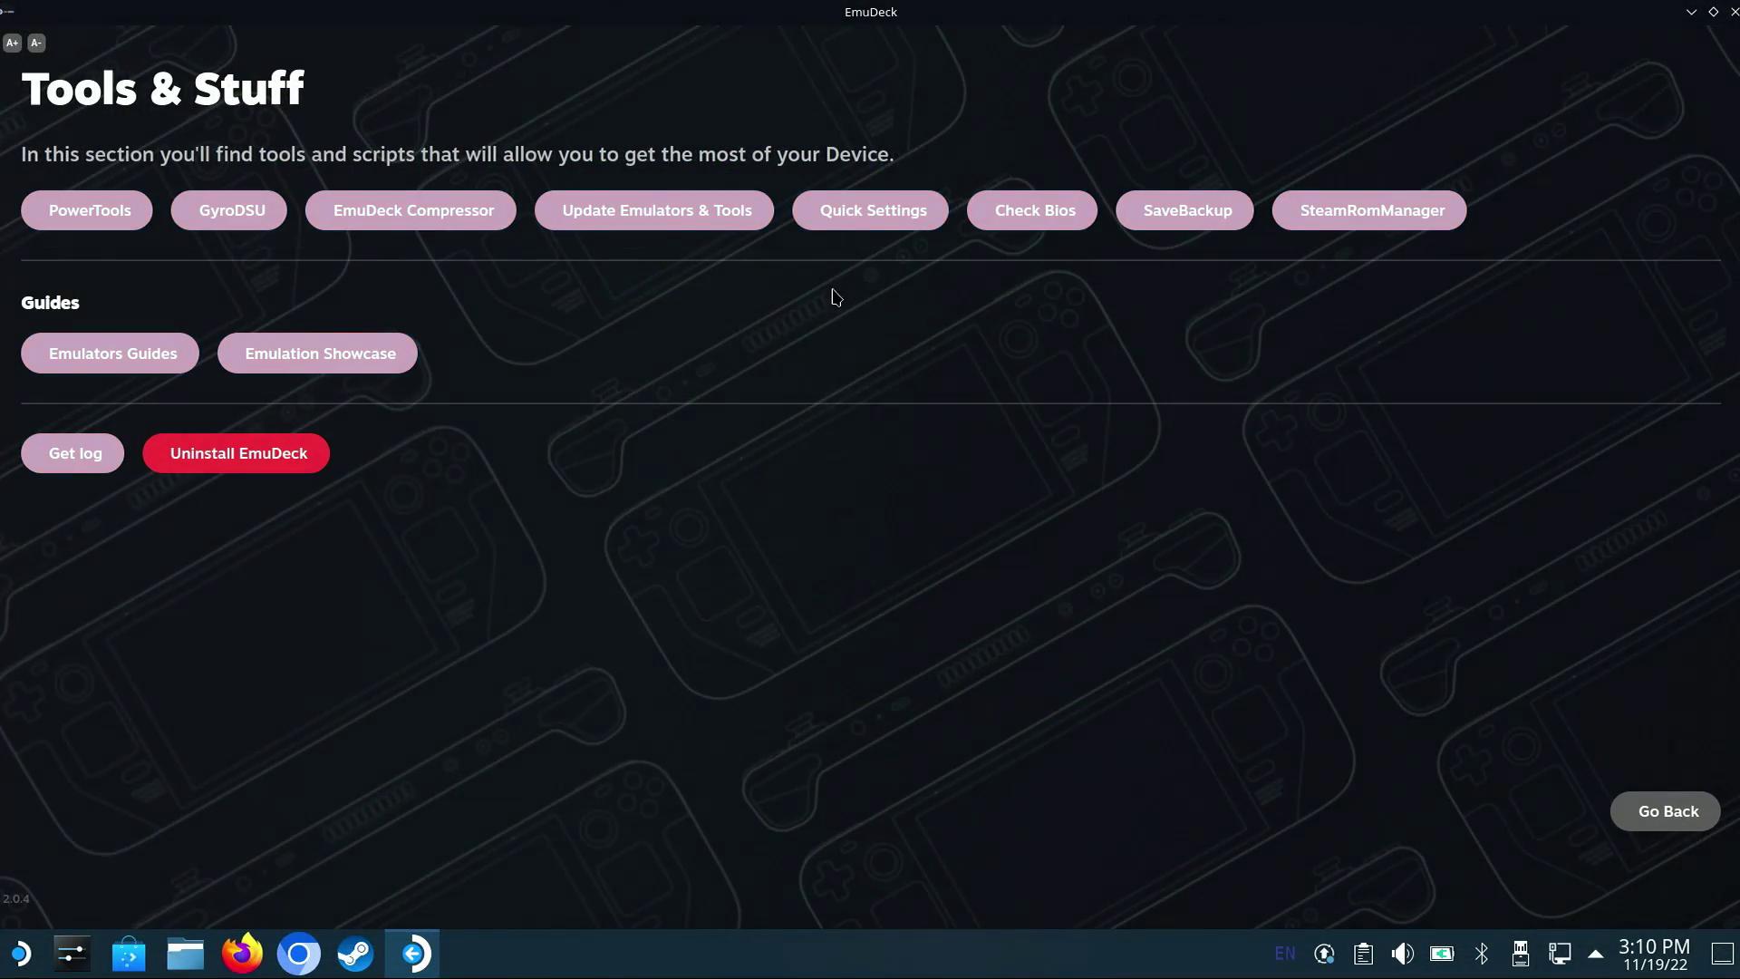
left_click(836, 217)
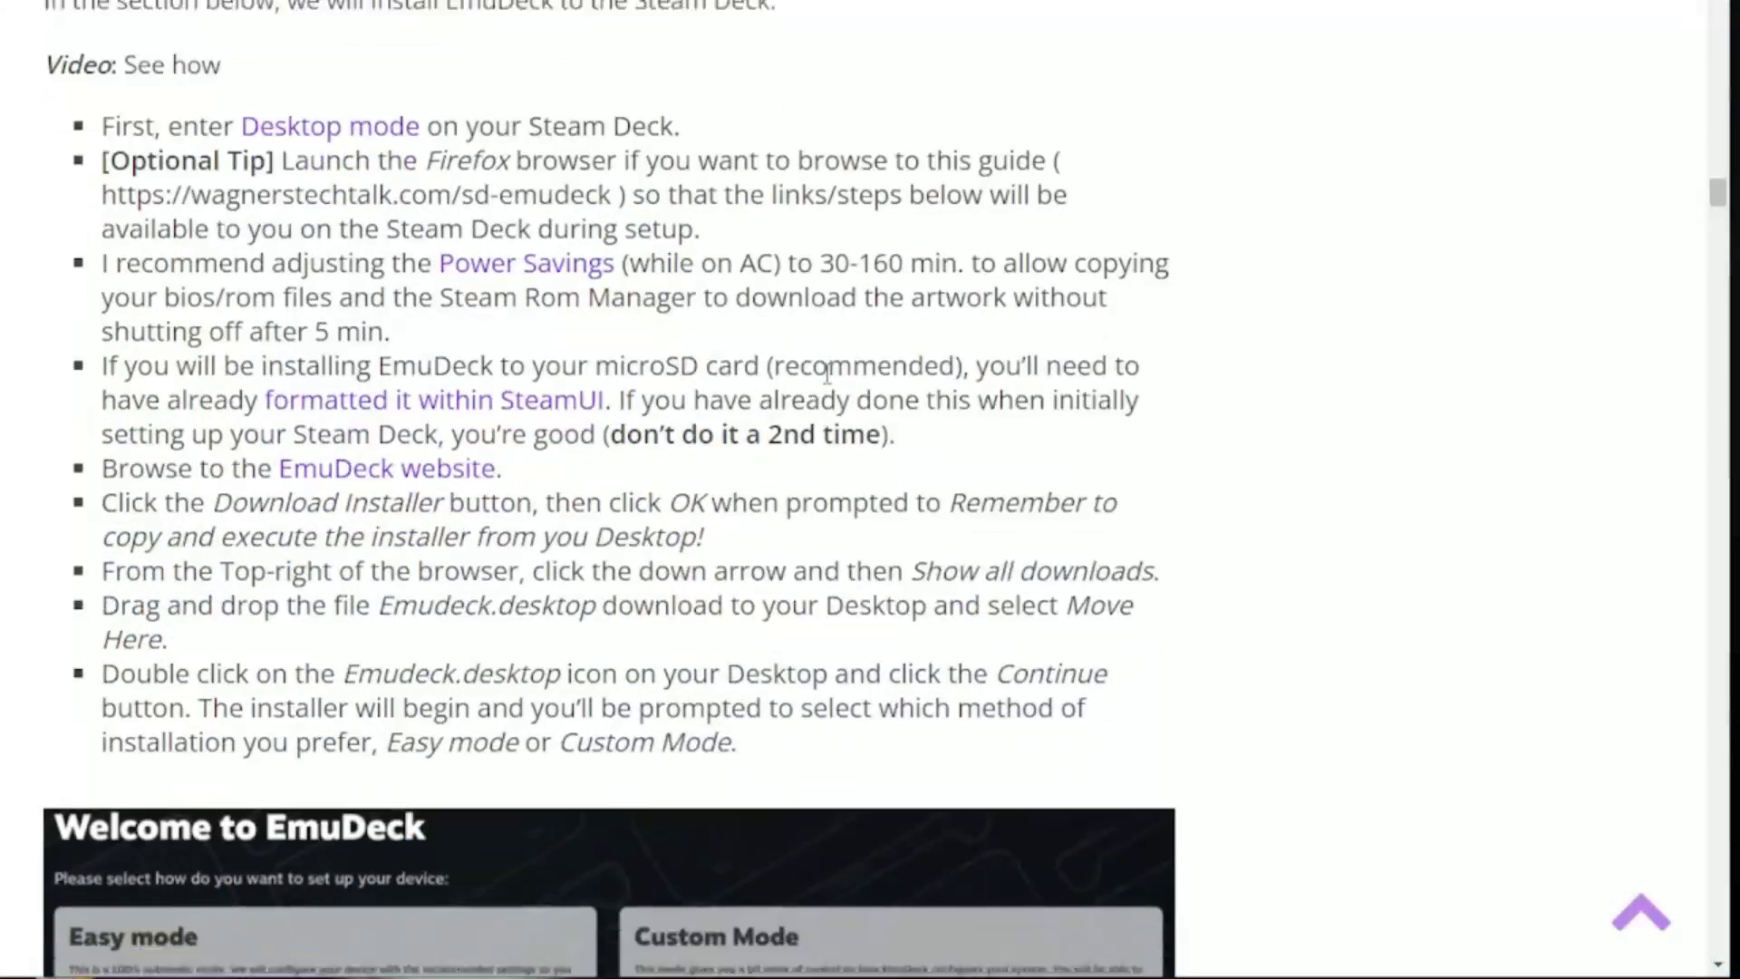
- Read through the EmuDeck installation guide, from the desktop mode preparation to the emulator selection
scroll(827, 372, "down", 3)
scroll(827, 372, "down", 6)
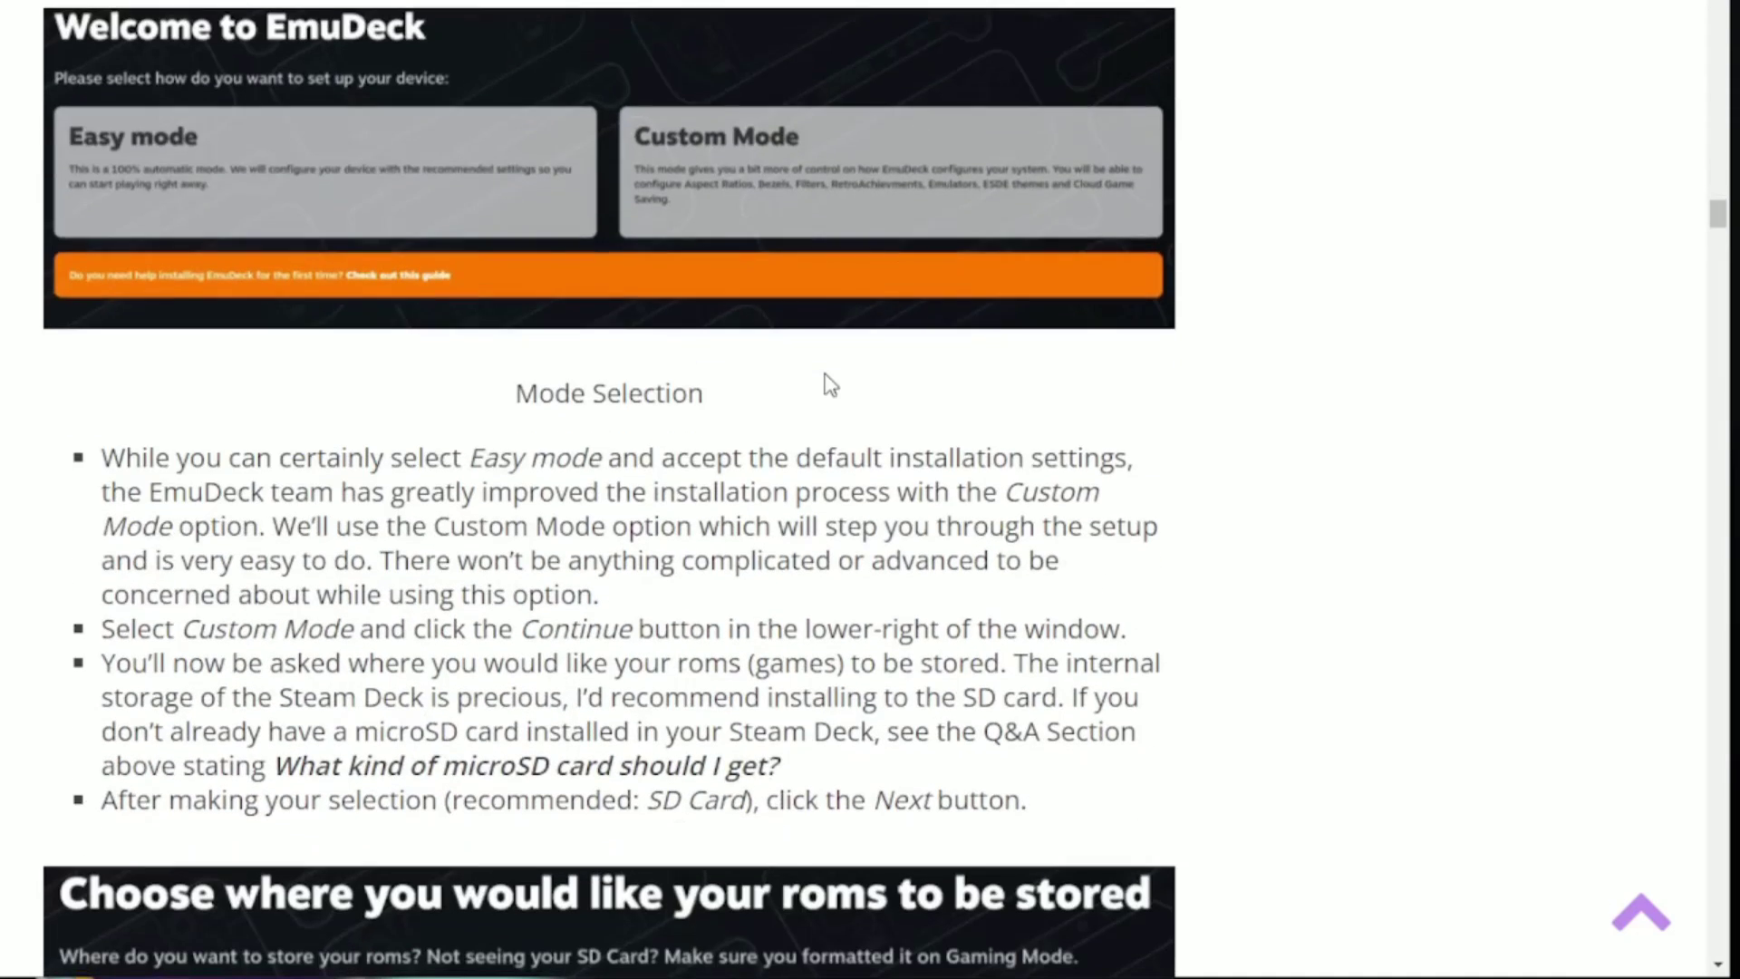
scroll(829, 385, "down", 8)
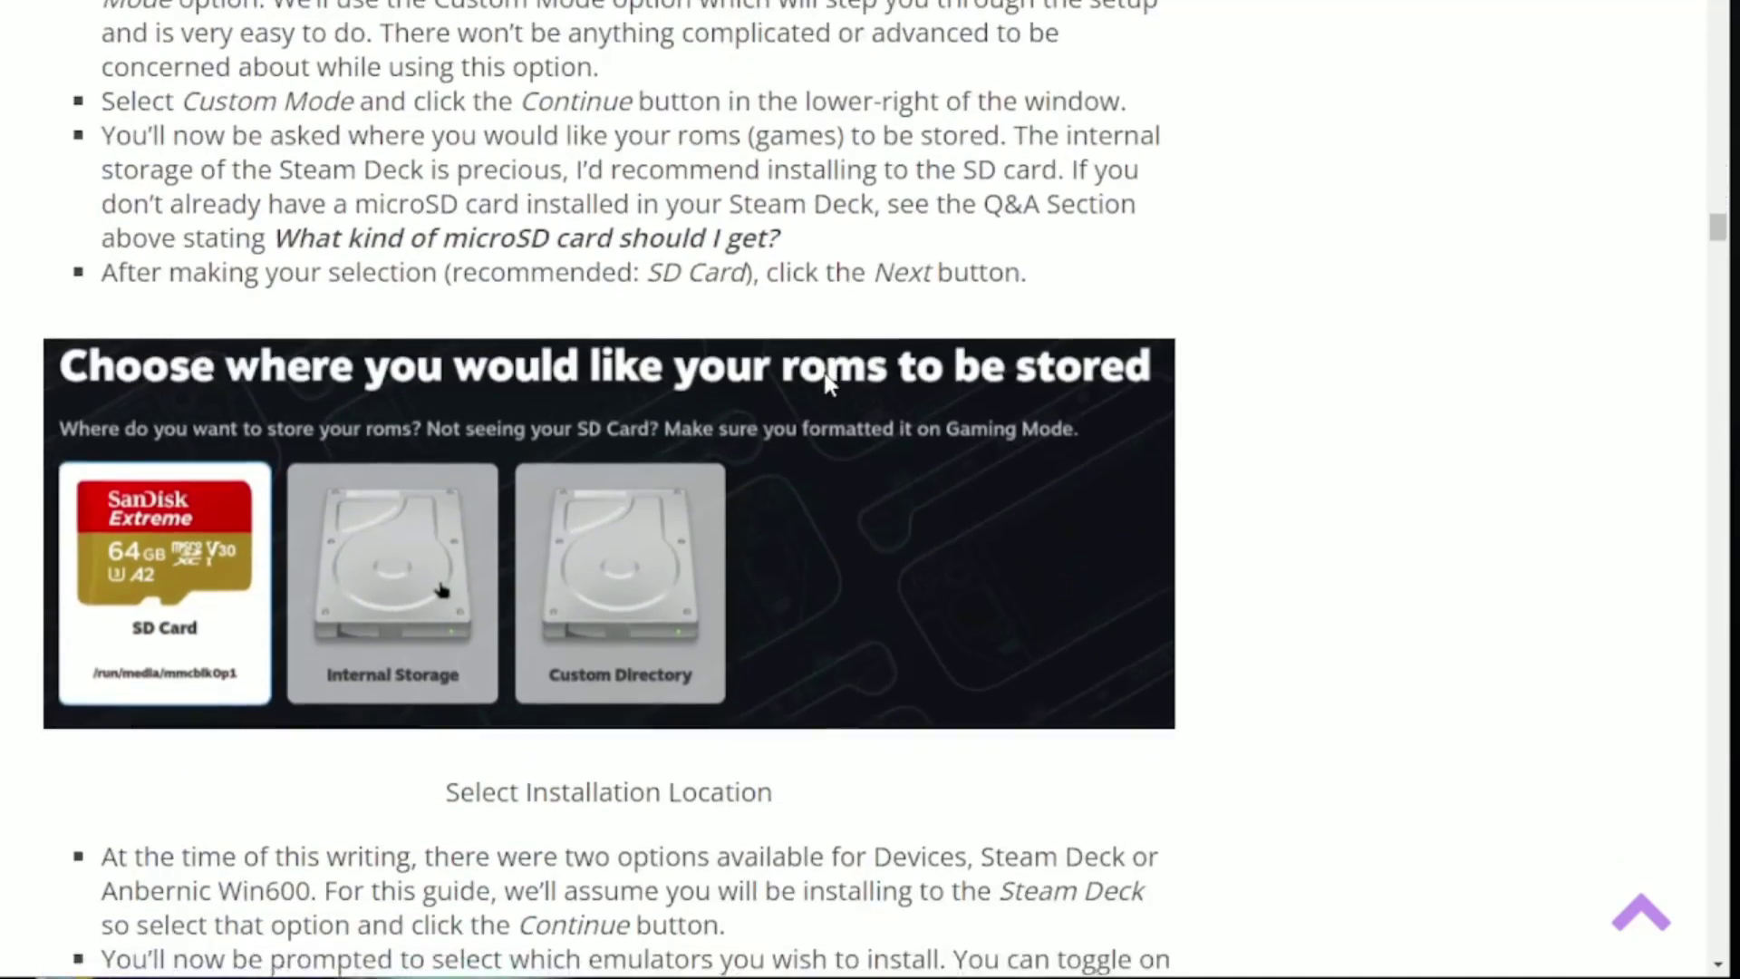
scroll(830, 385, "down", 6)
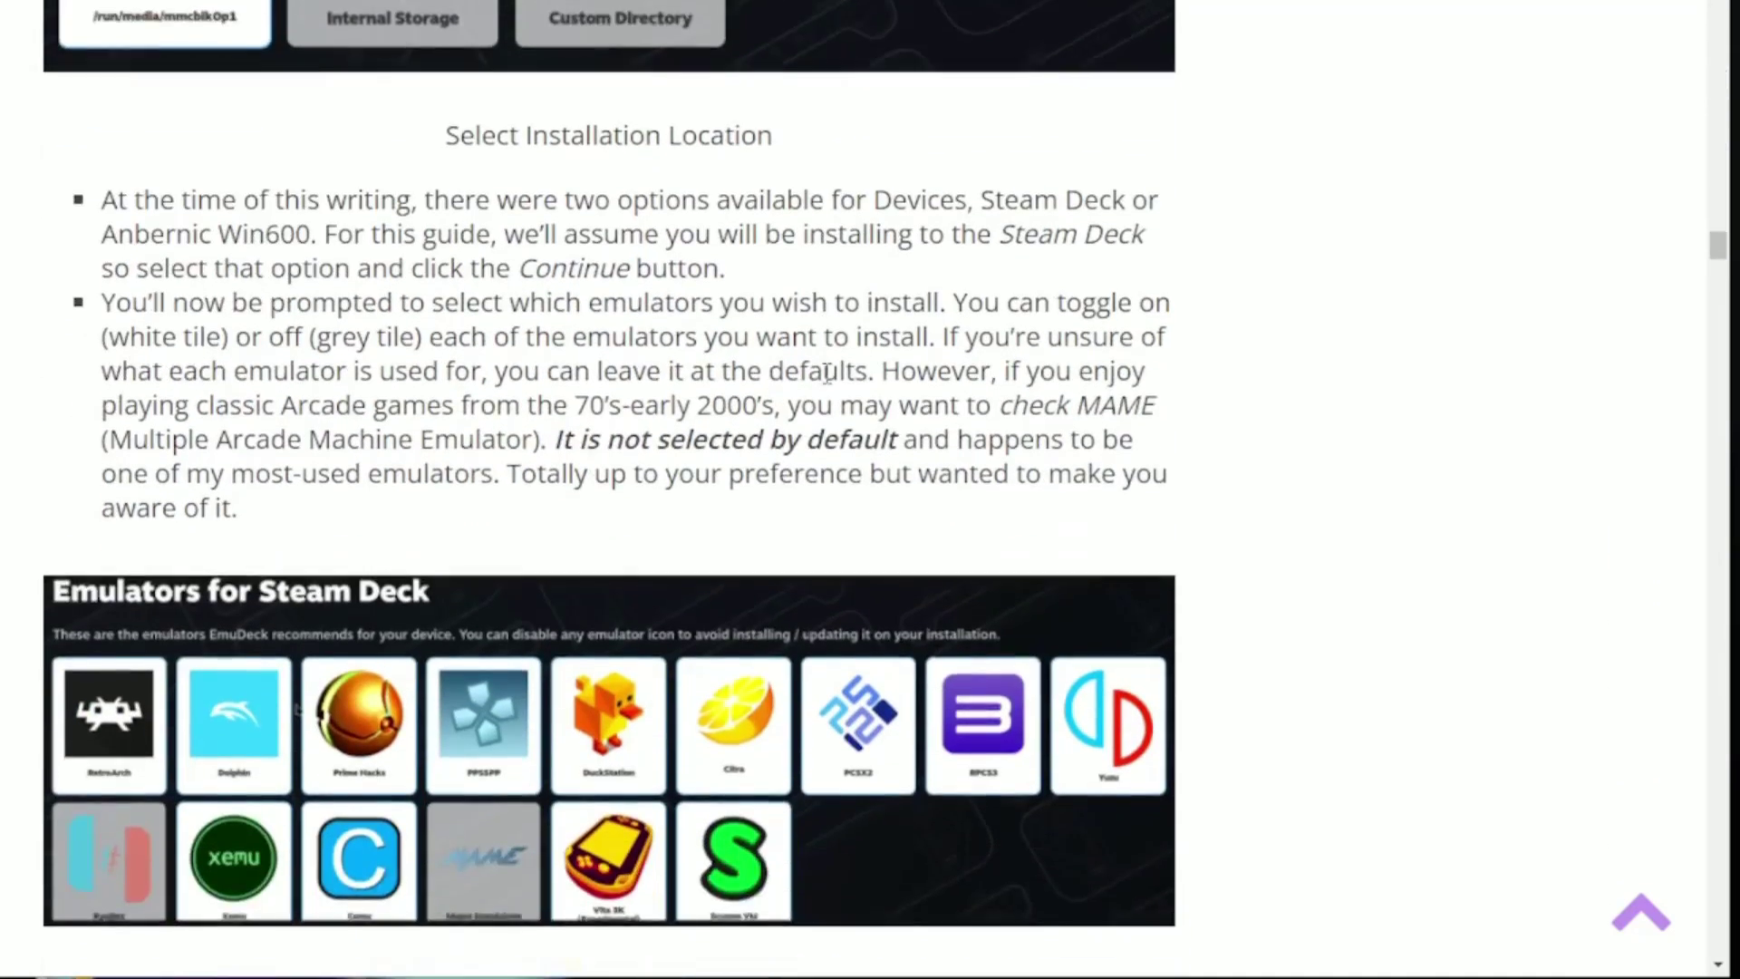
scroll(830, 385, "down", 10)
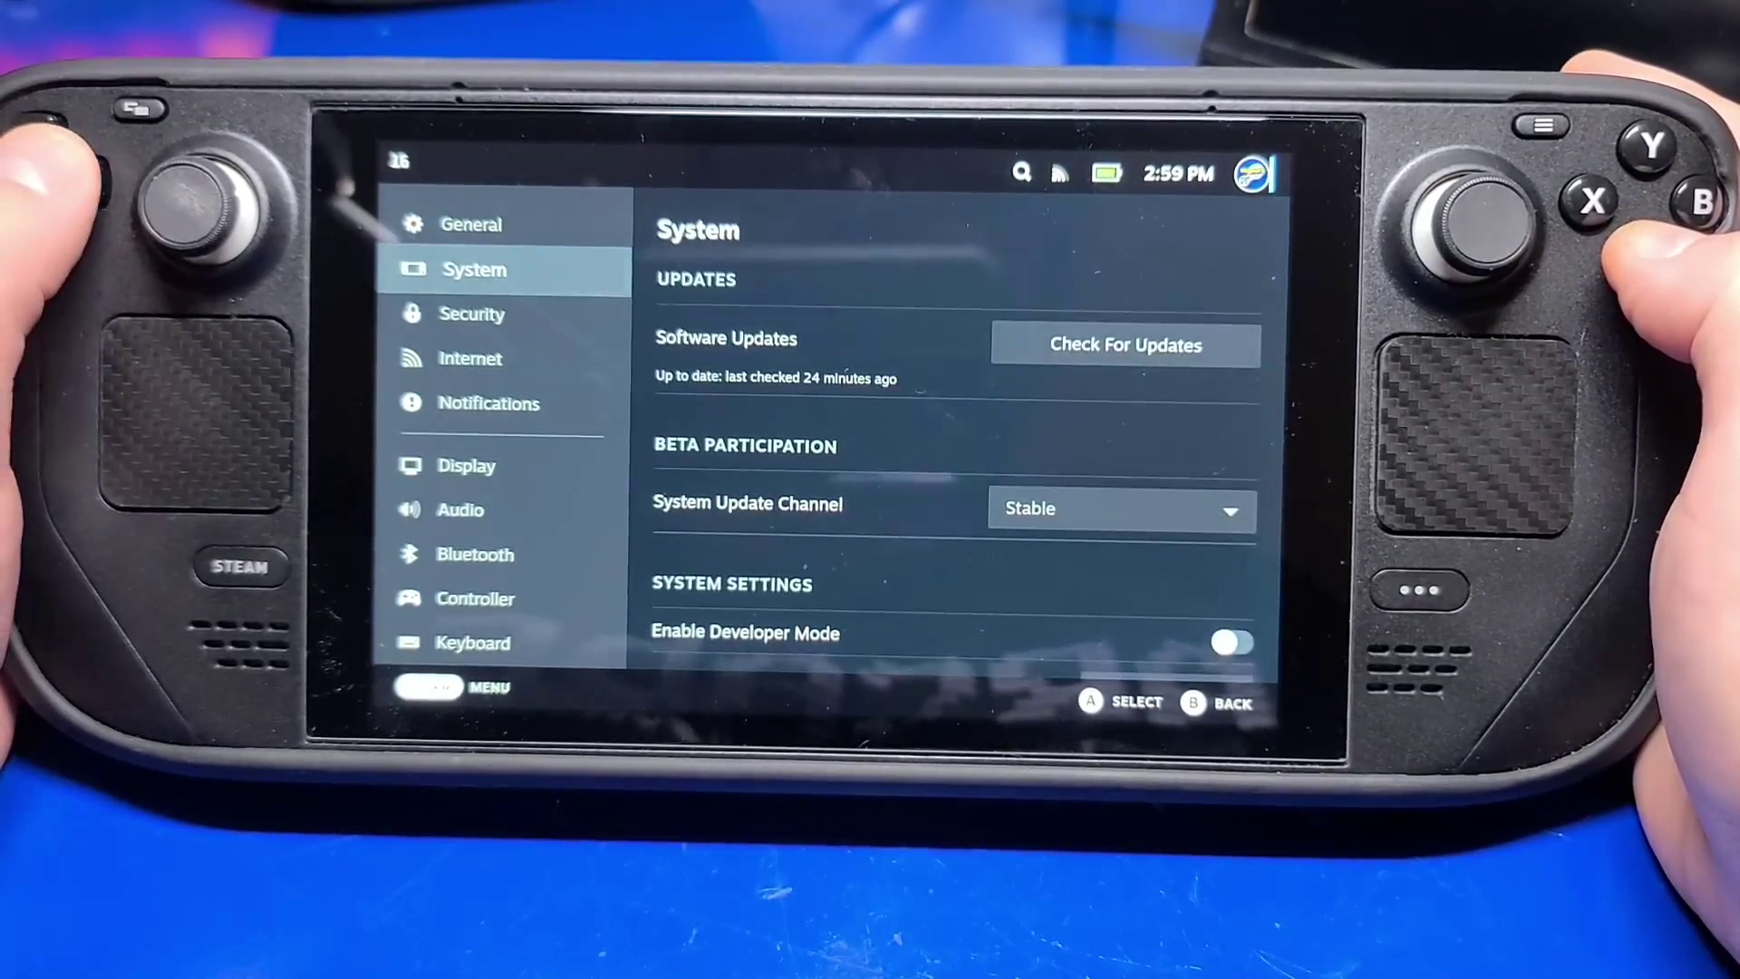
key("Down")
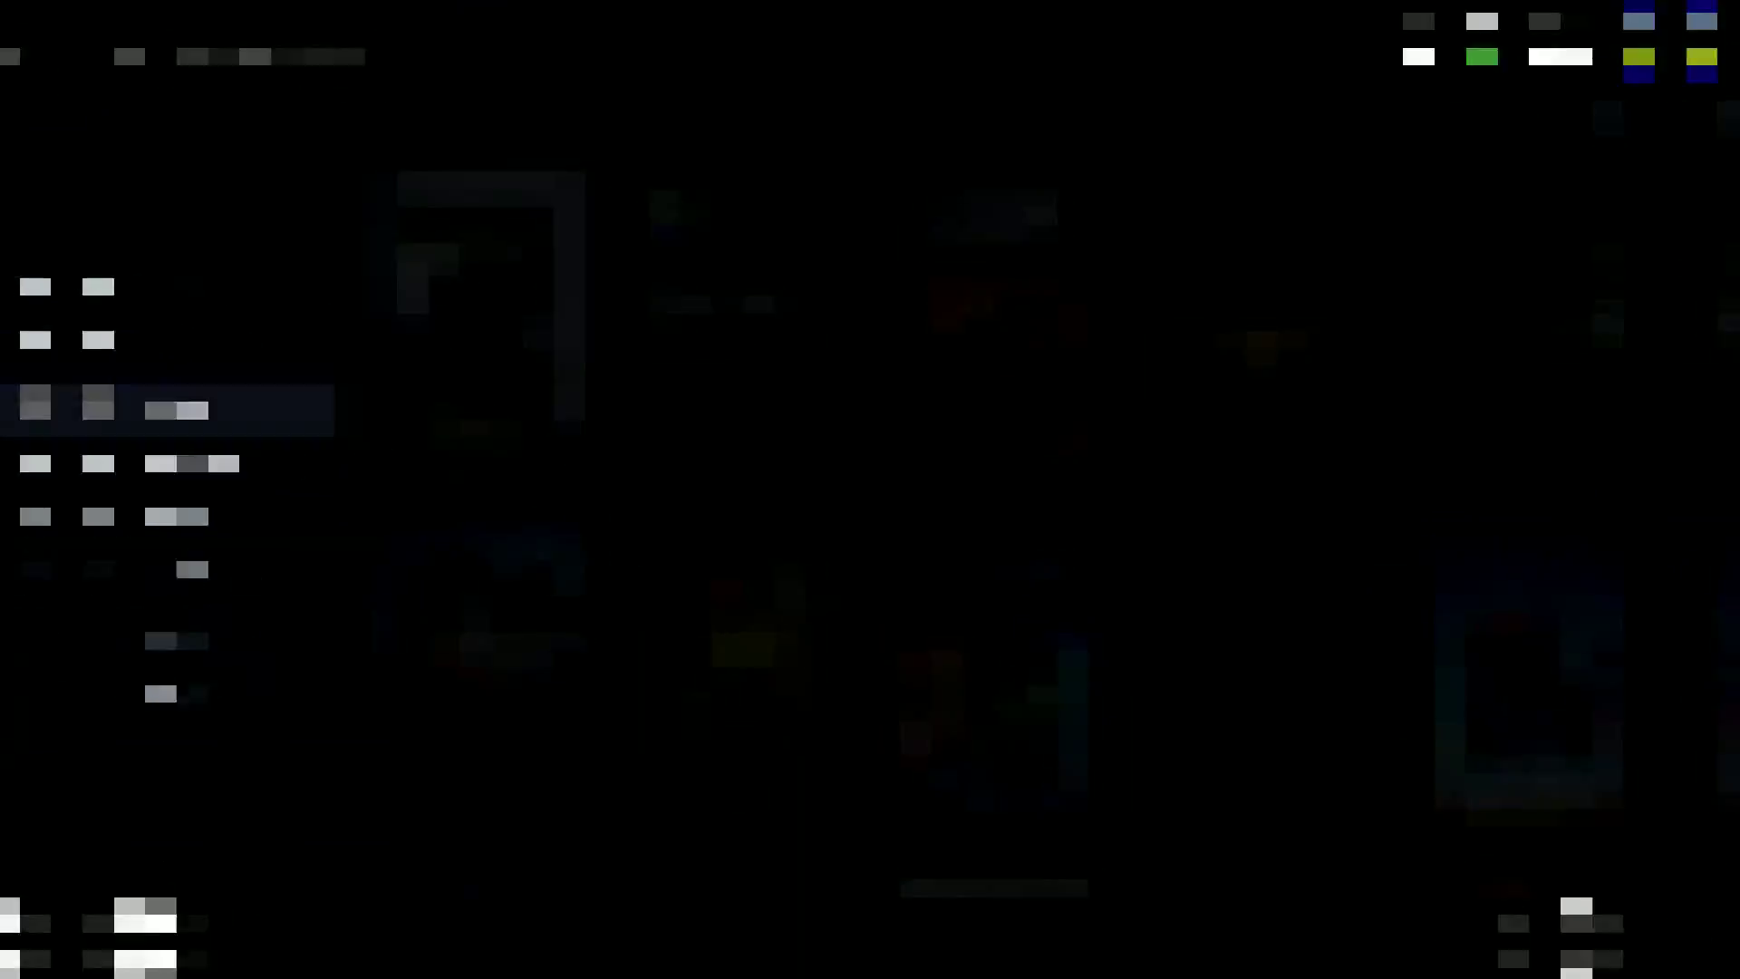
- Switch the Steam Deck from gaming mode to the desktop
key("Down")
key("Down")
key("Down")
key("Down")
key("Down")
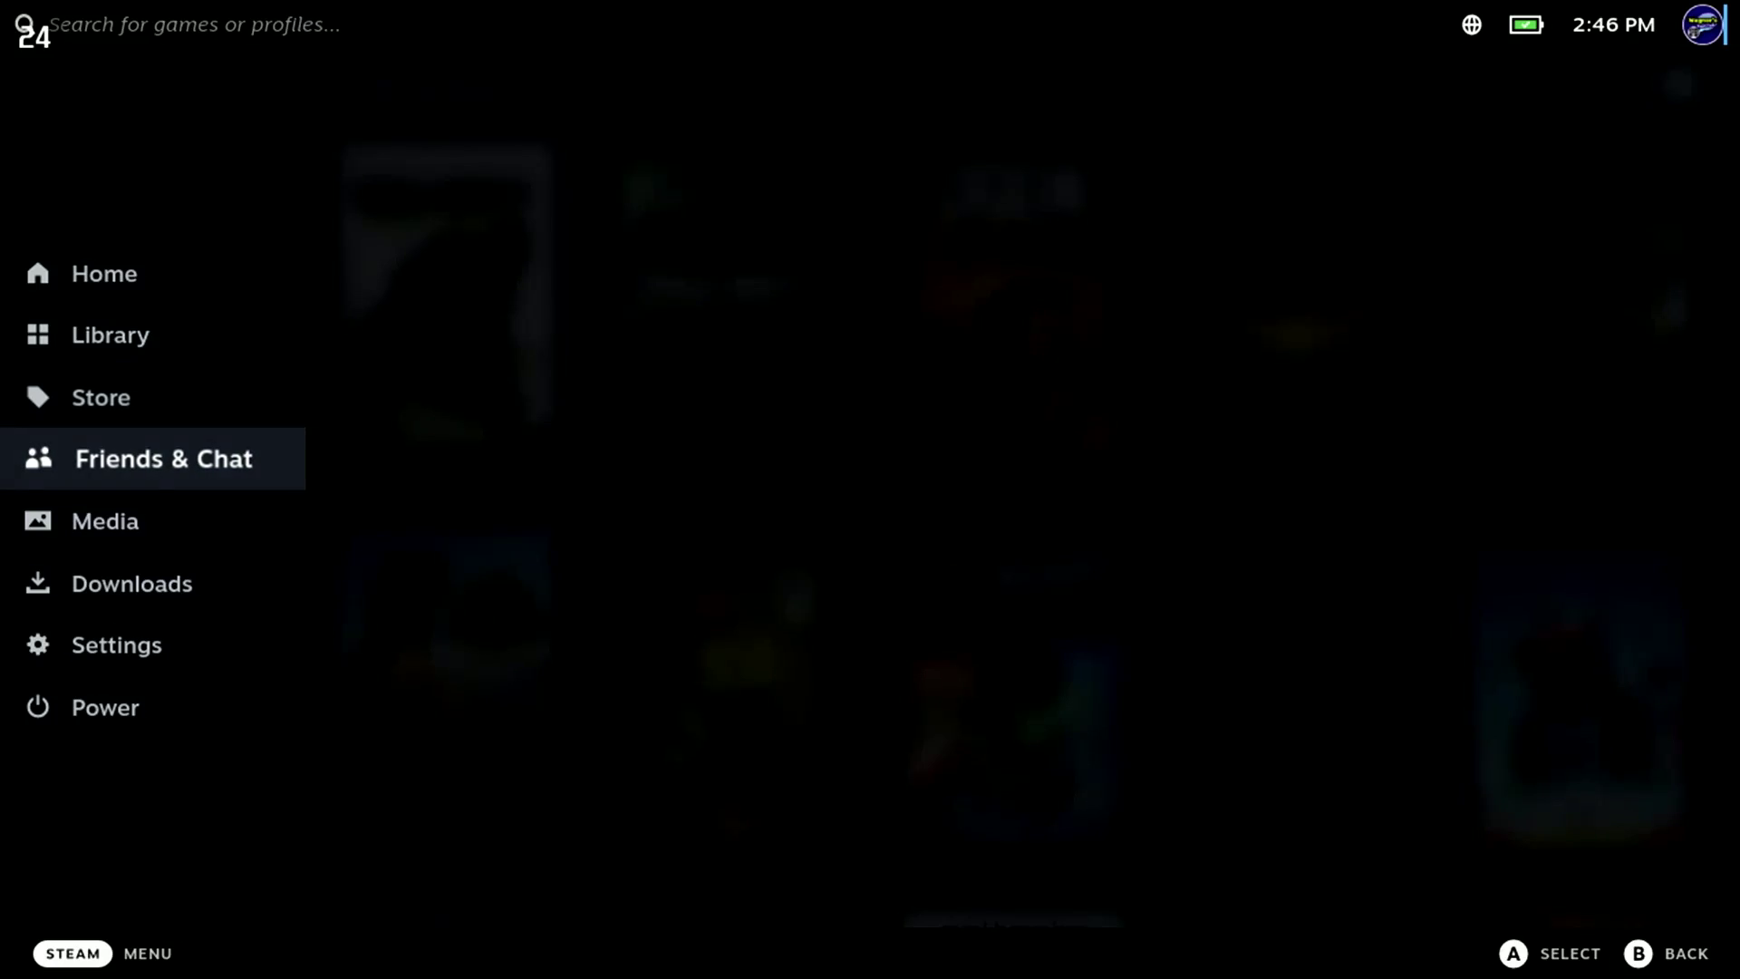
key("Return")
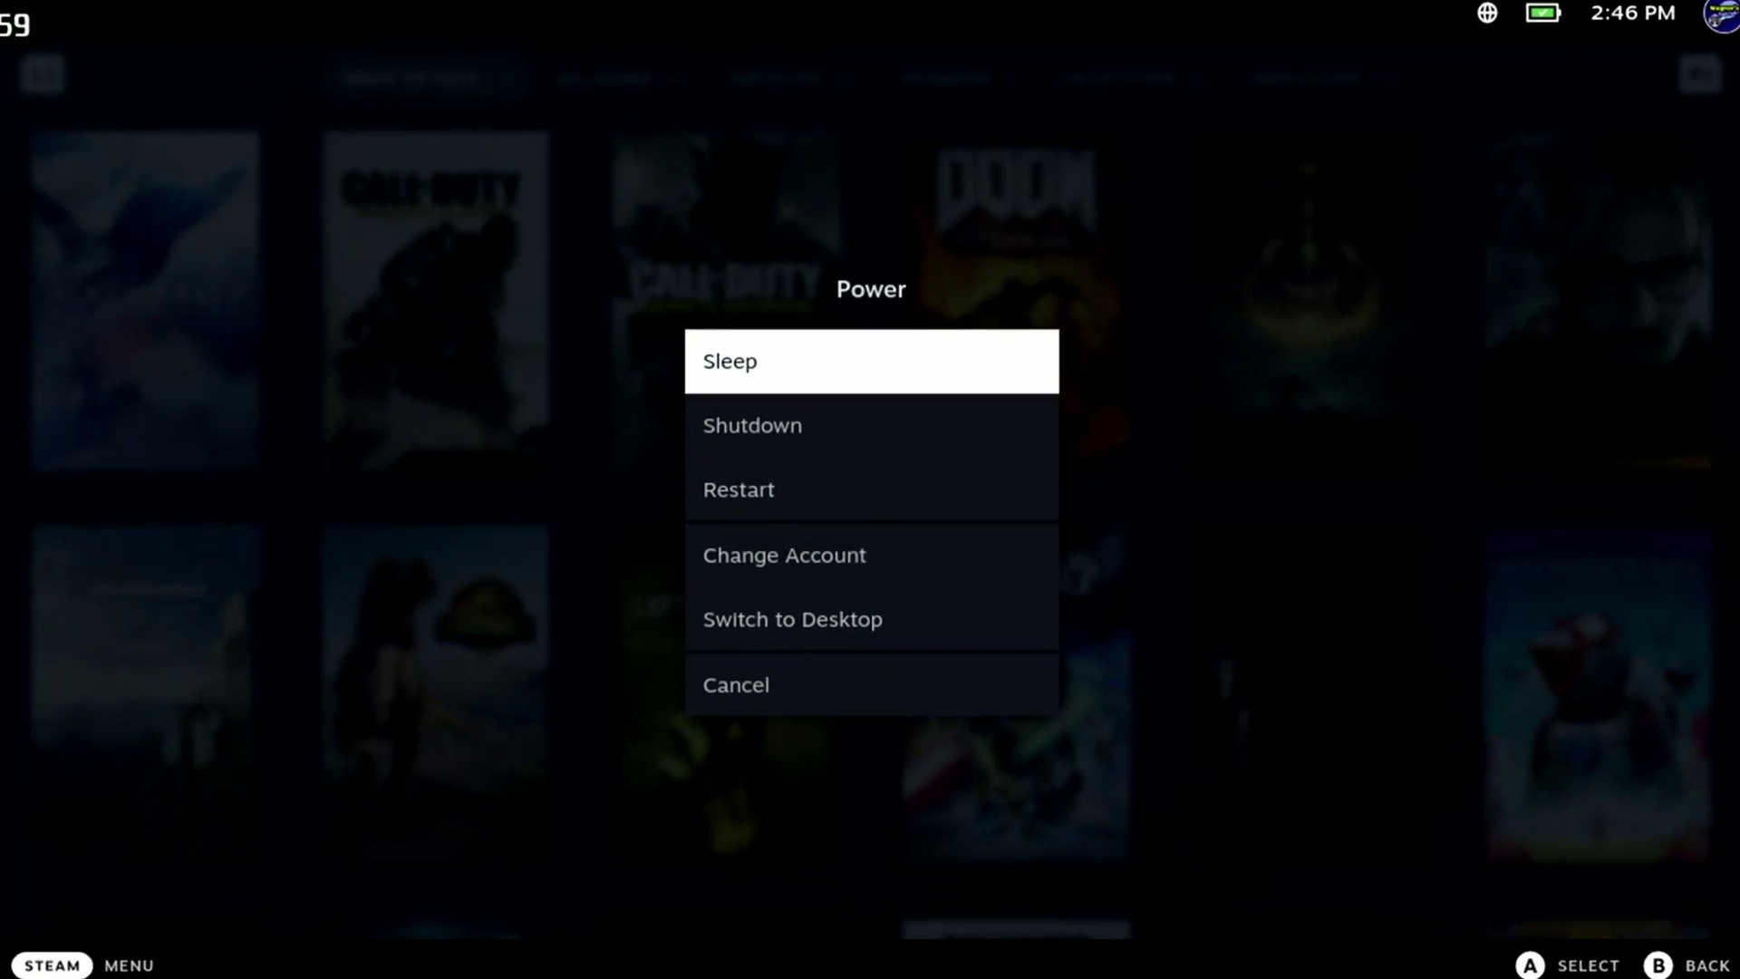
key("Down")
key("Down")
key("Down")
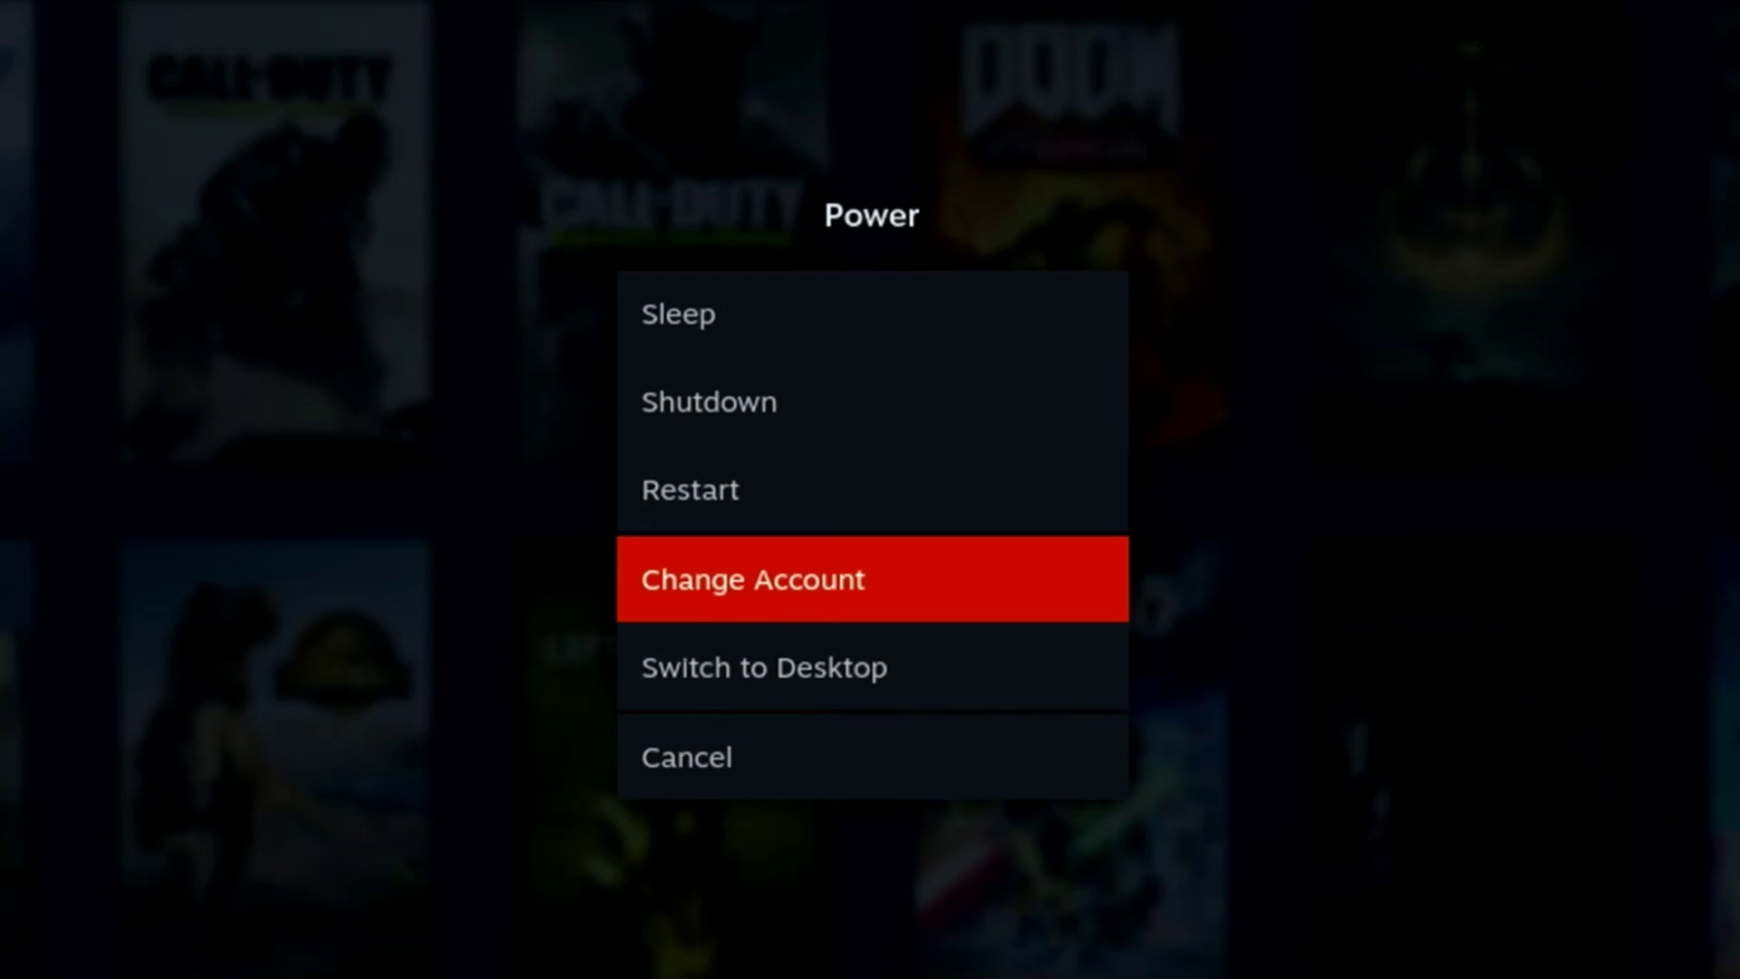
key("Down")
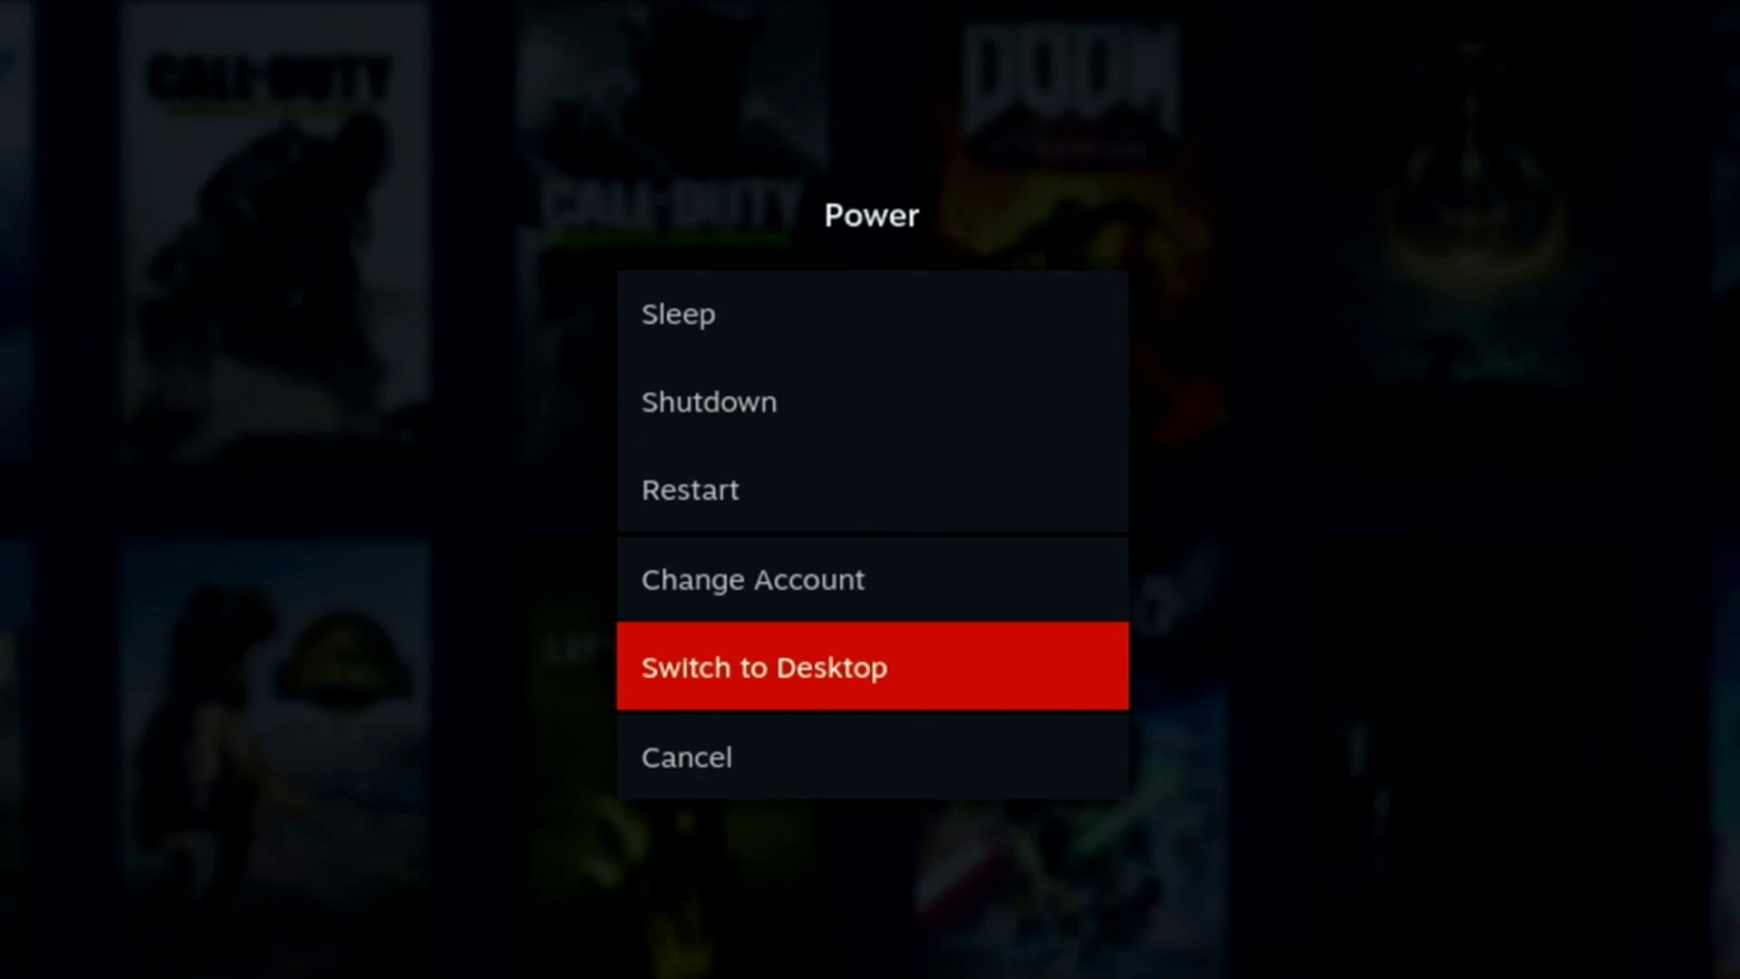
key("Return")
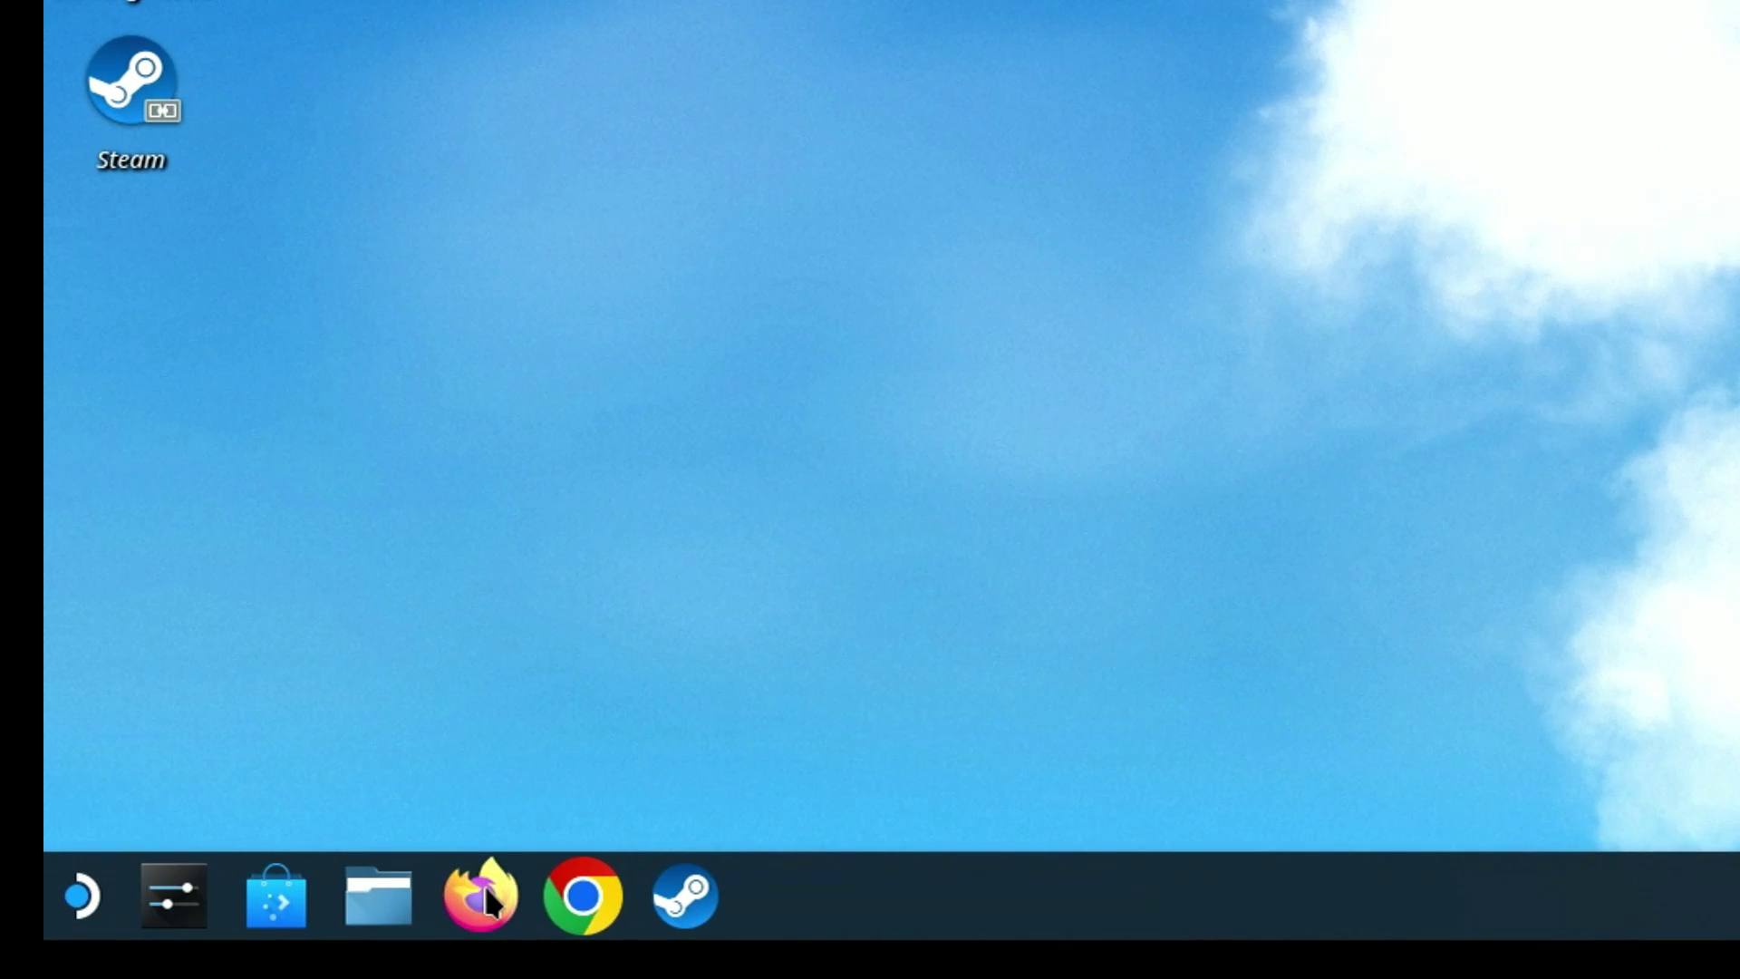
- Open Firefox and go to the emudeck.com website
left_click(355, 926)
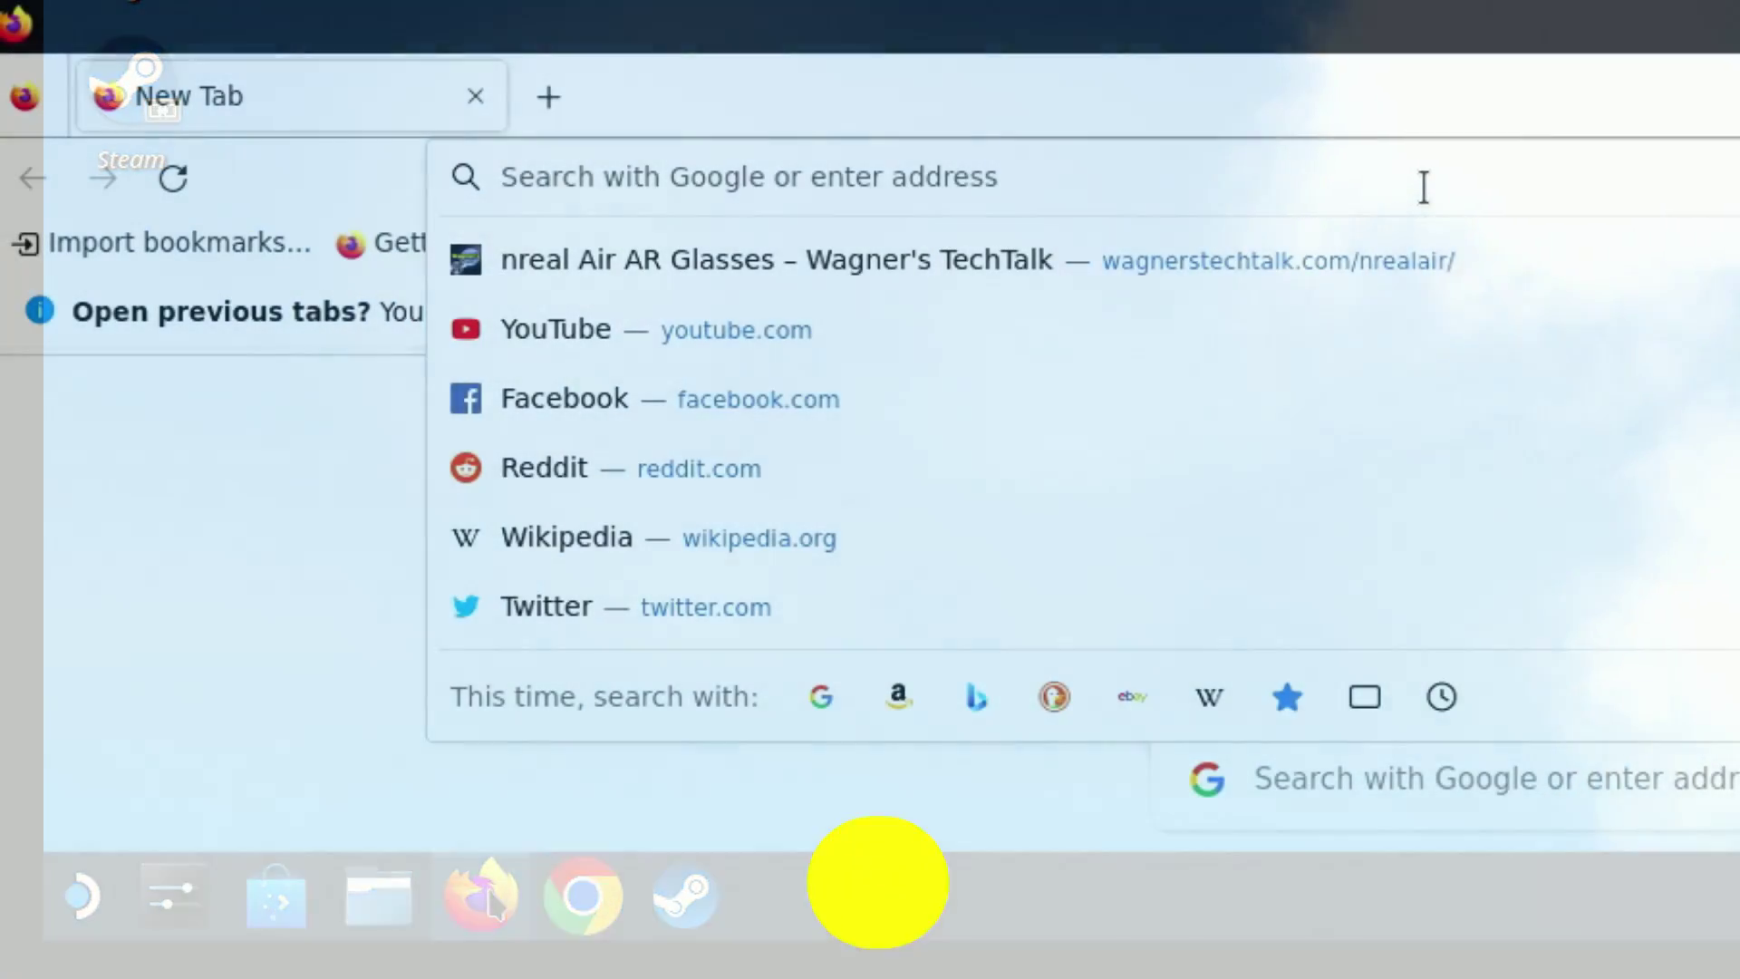
type("emudeck")
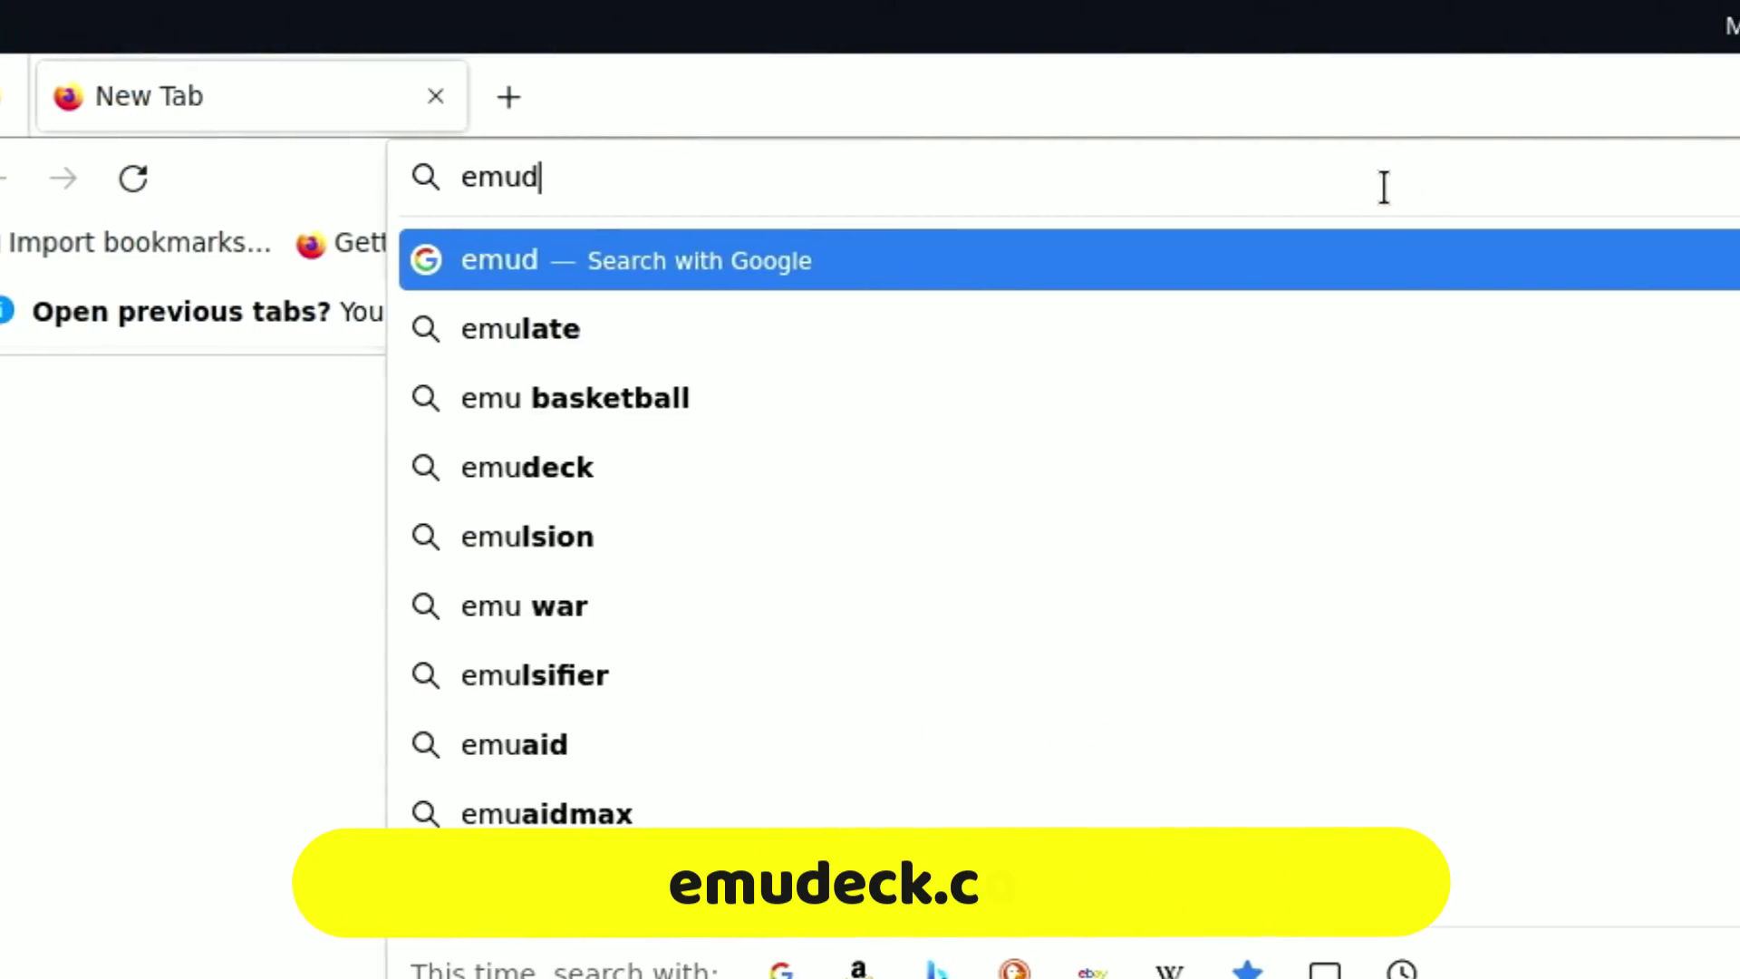
type(".com")
key("Return")
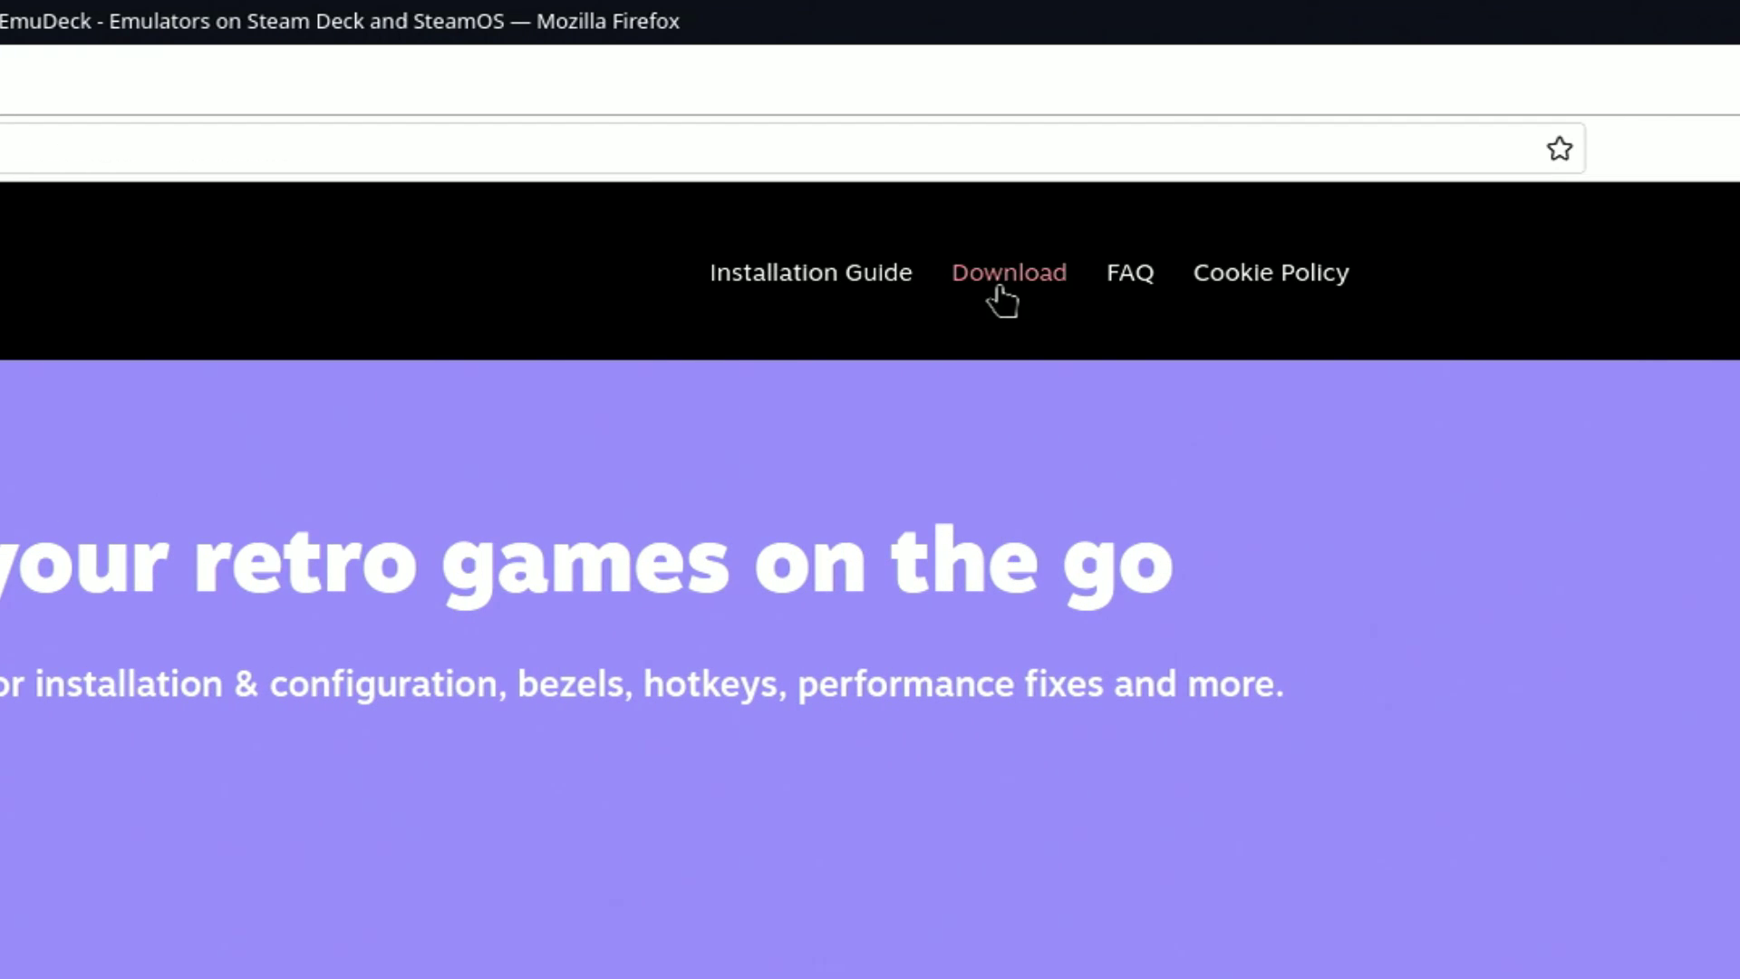
- Download the installer from the site's download section and accept the reminder about running it from the desktop
left_click(1001, 290)
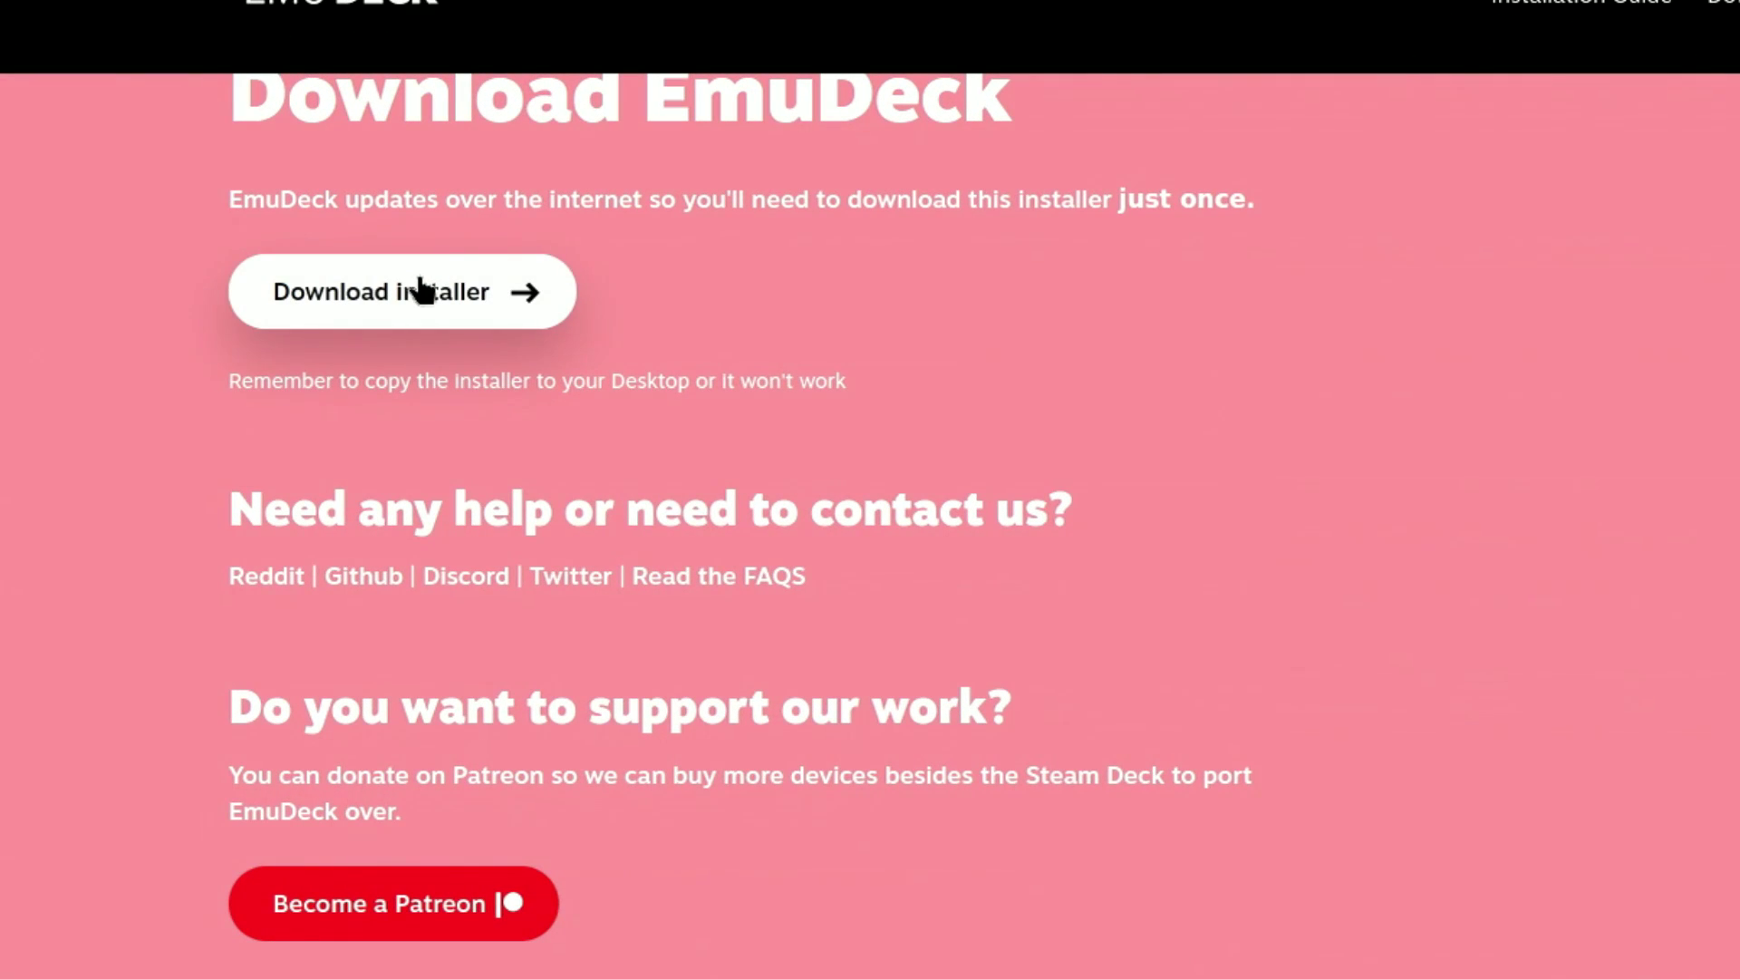
left_click(421, 290)
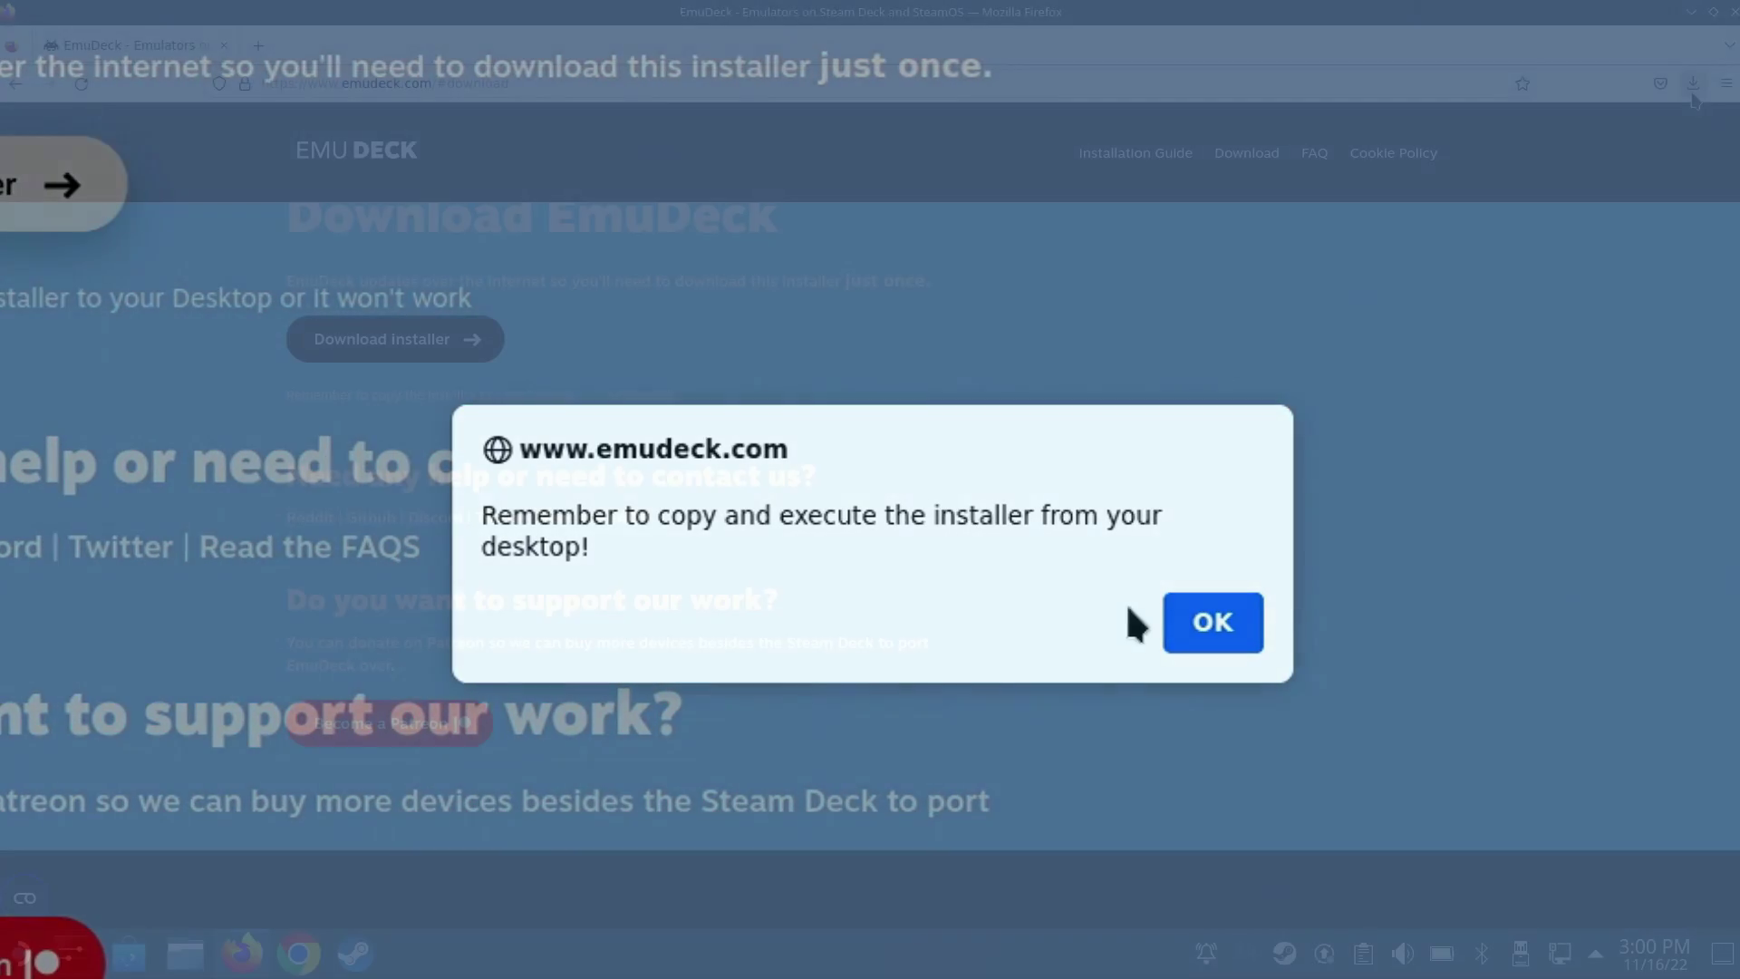
left_click(1212, 622)
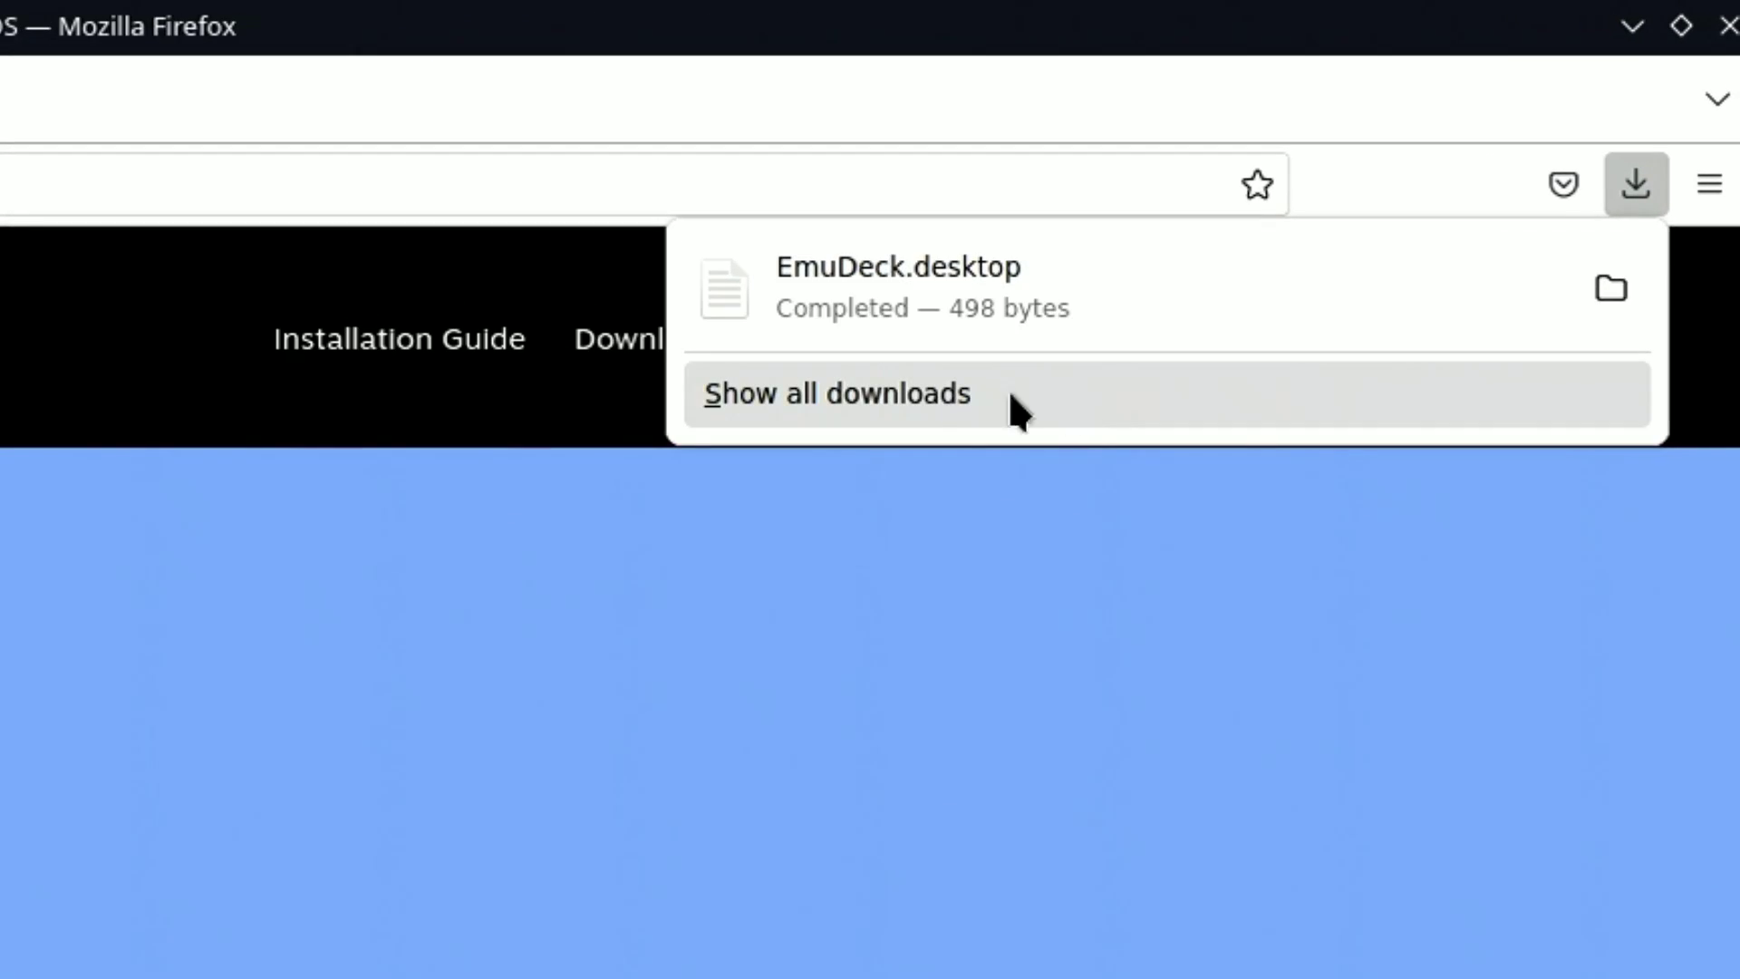
- Move the downloaded EmuDeck.desktop file from the browser's download list to the desktop, then launch it and allow it to start
left_click(942, 393)
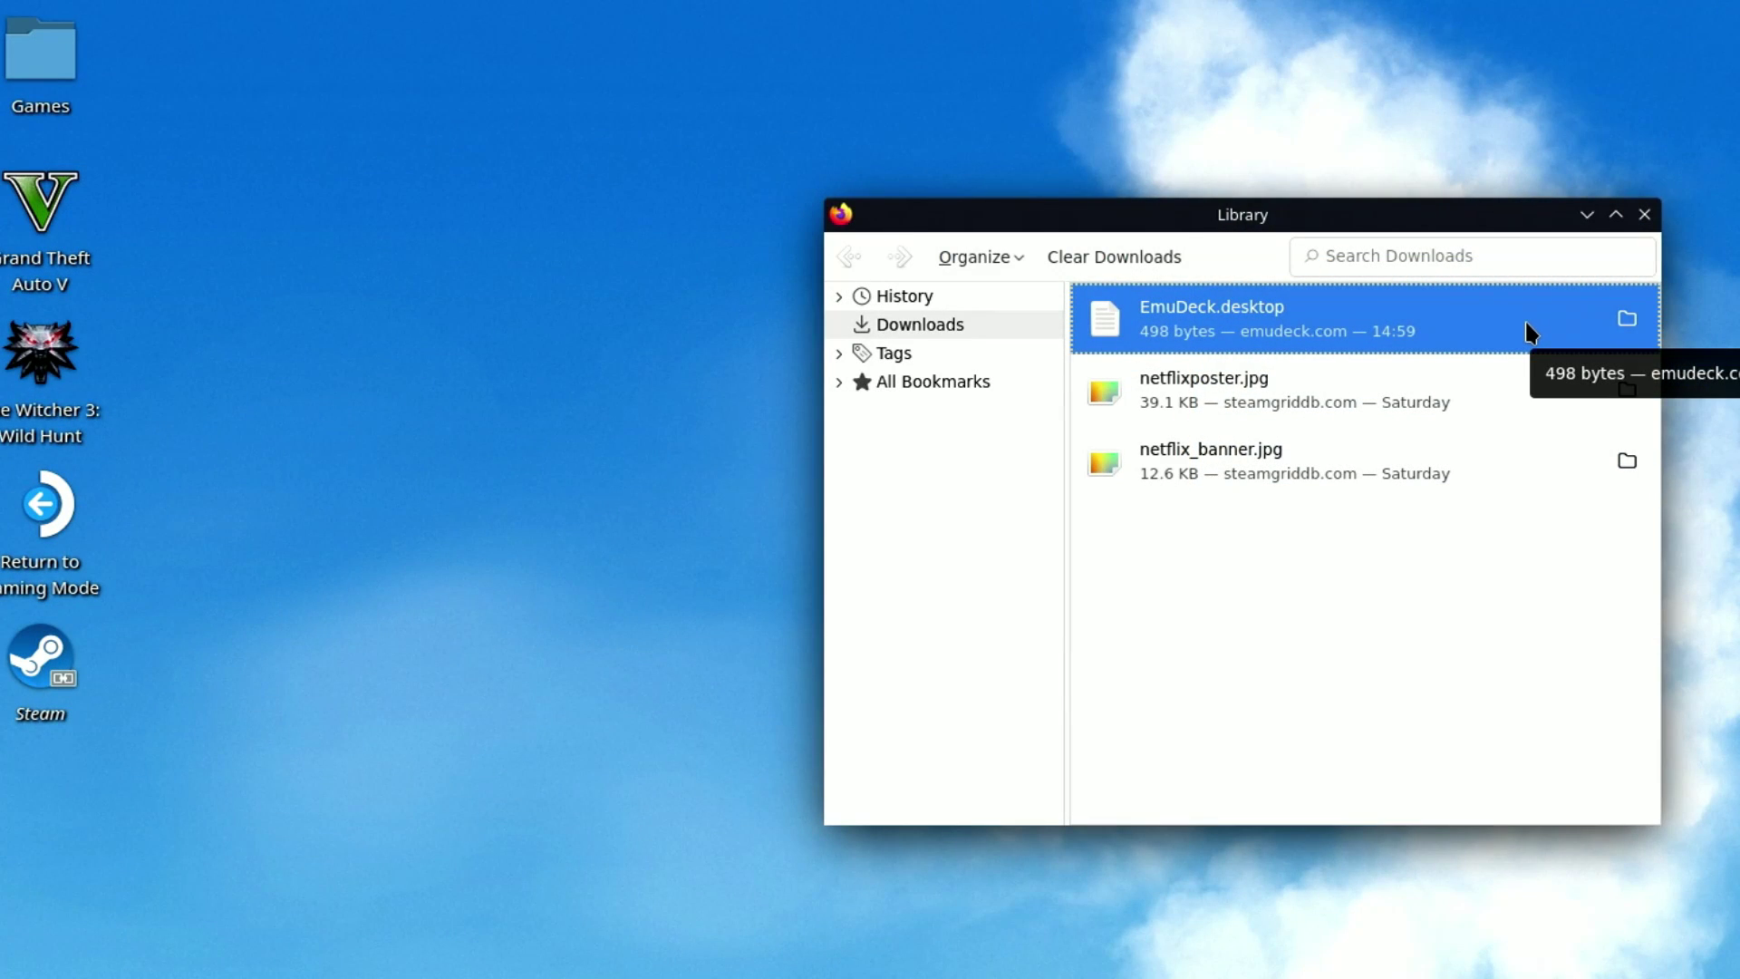
left_click_drag(1526, 318, 535, 145)
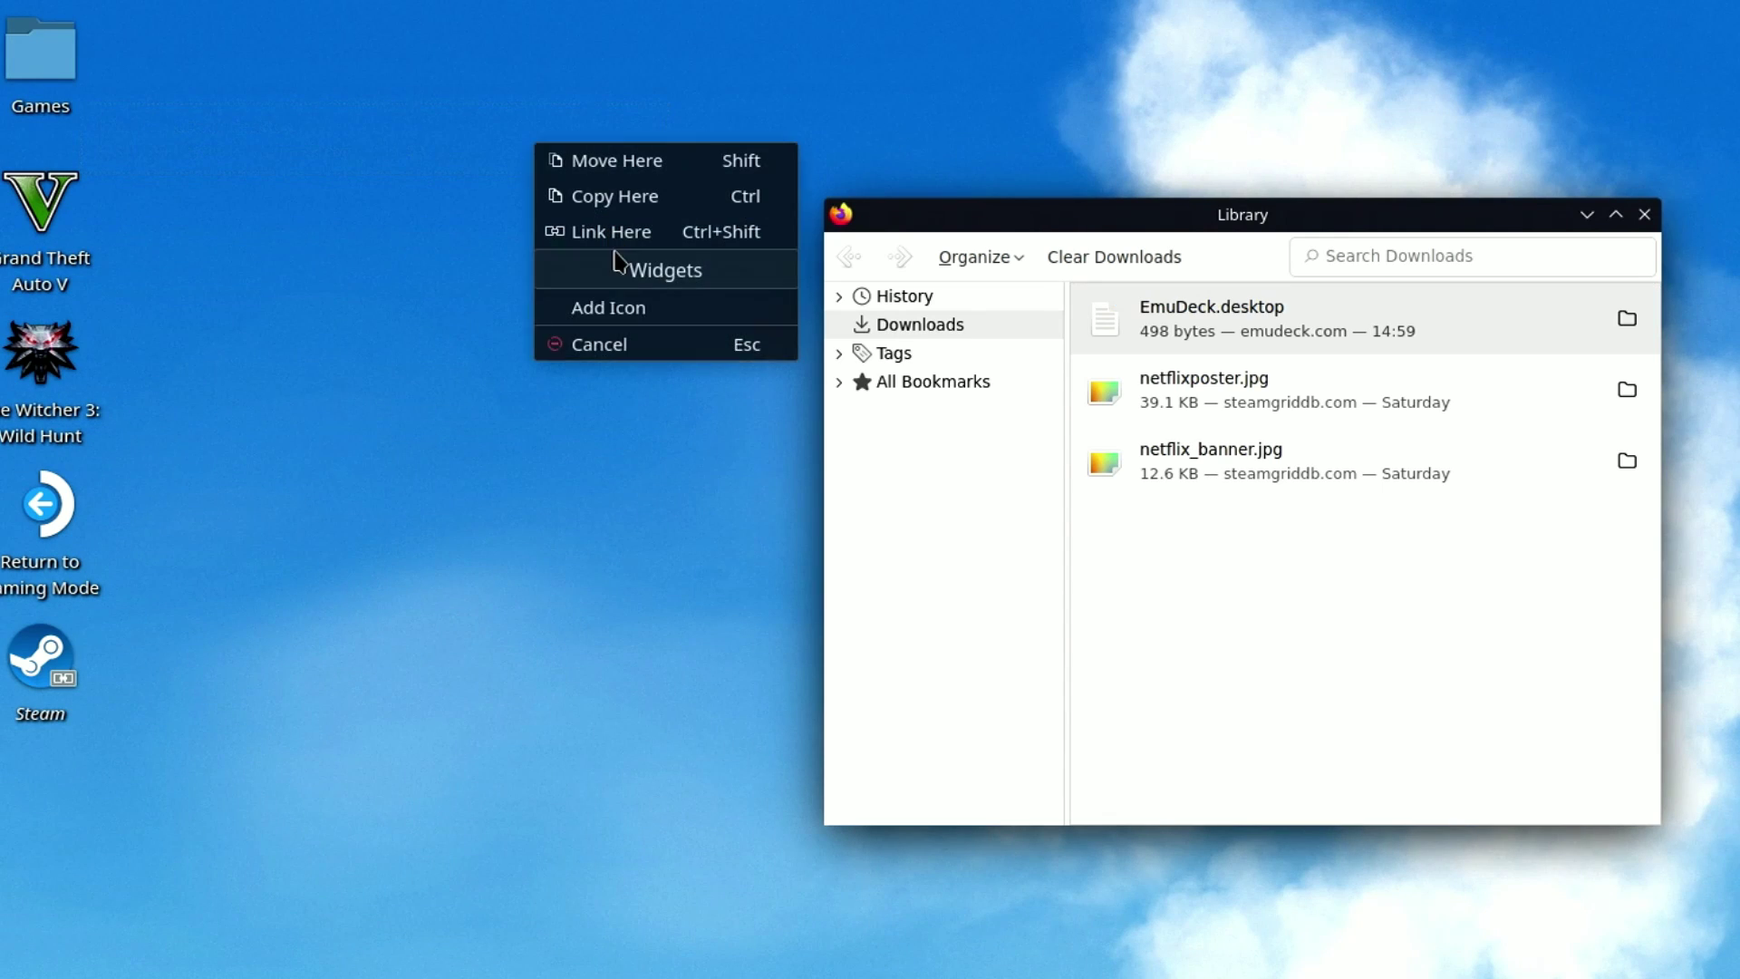
left_click(657, 168)
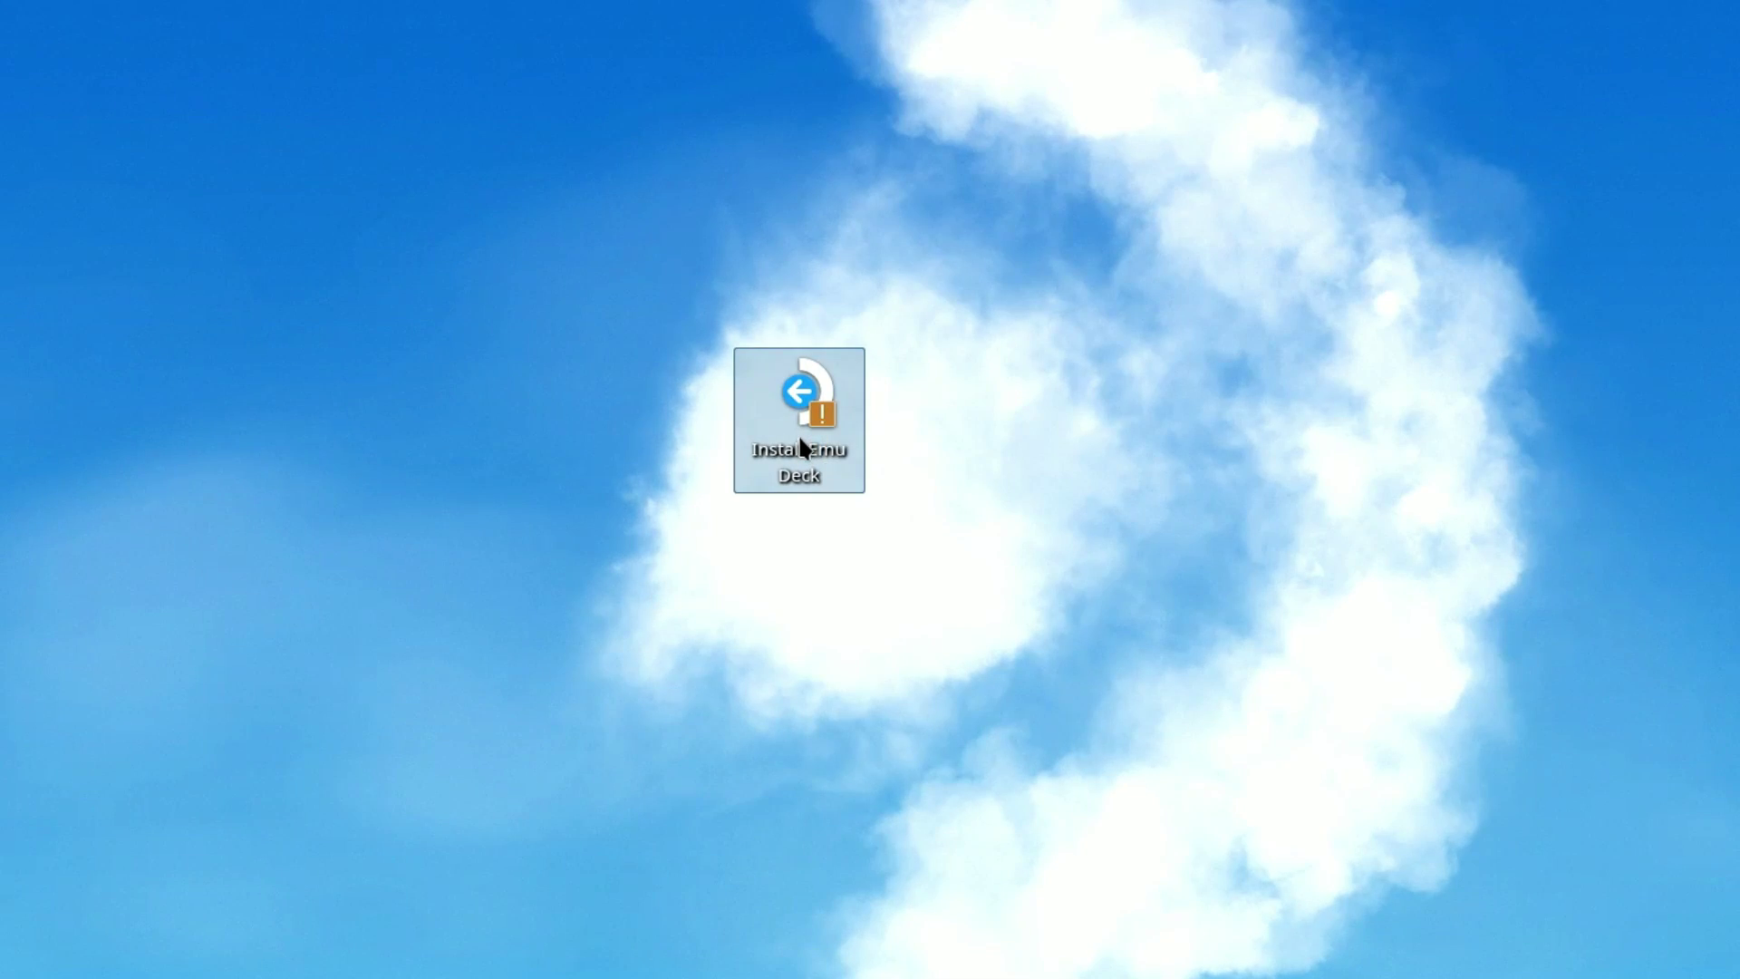
double_click(801, 446)
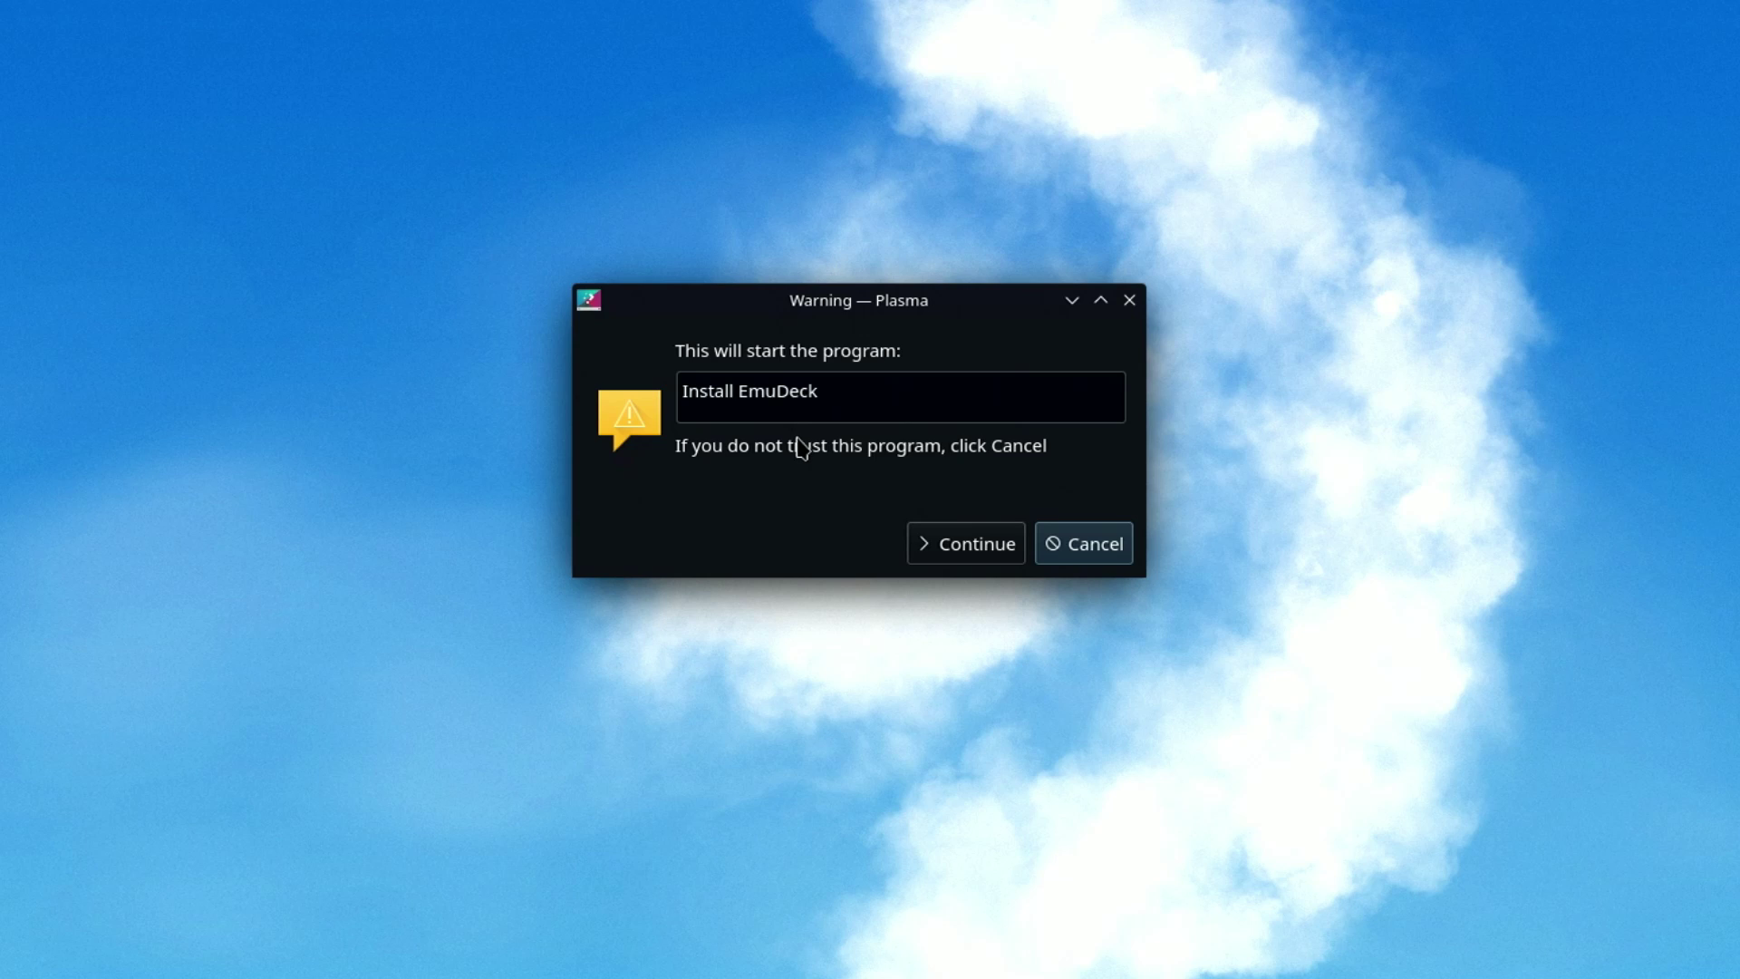
left_click(958, 548)
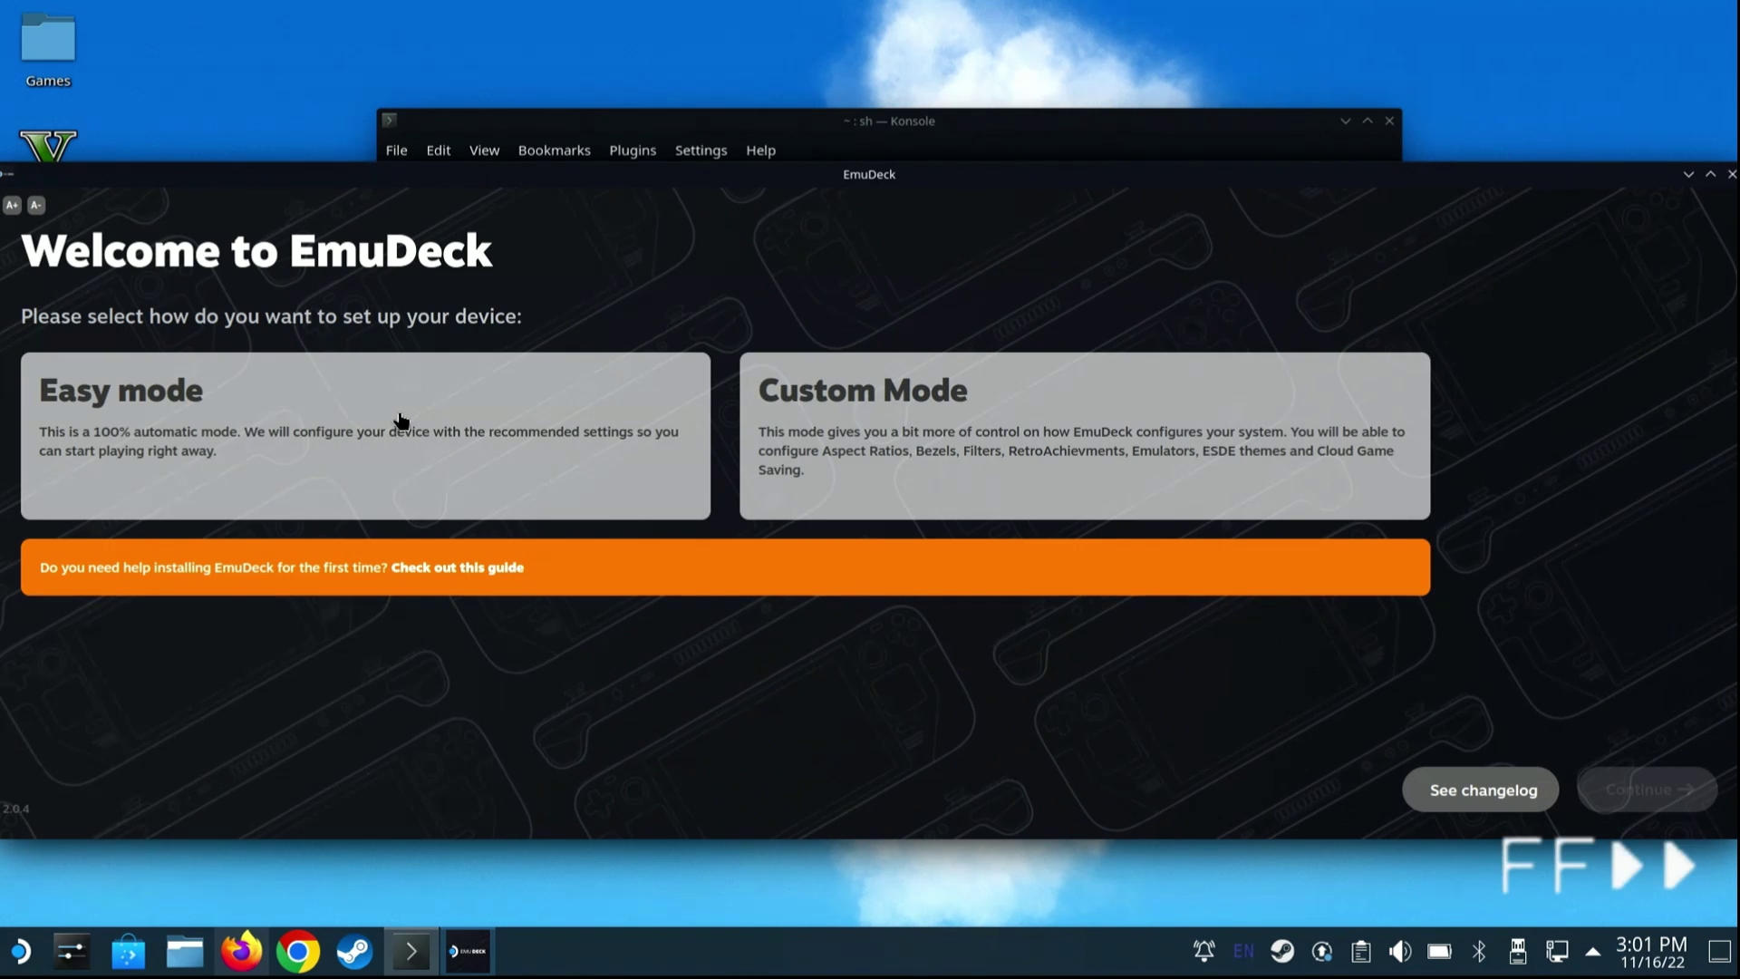
- Choose Custom Mode as the EmuDeck setup method and continue
left_click(887, 447)
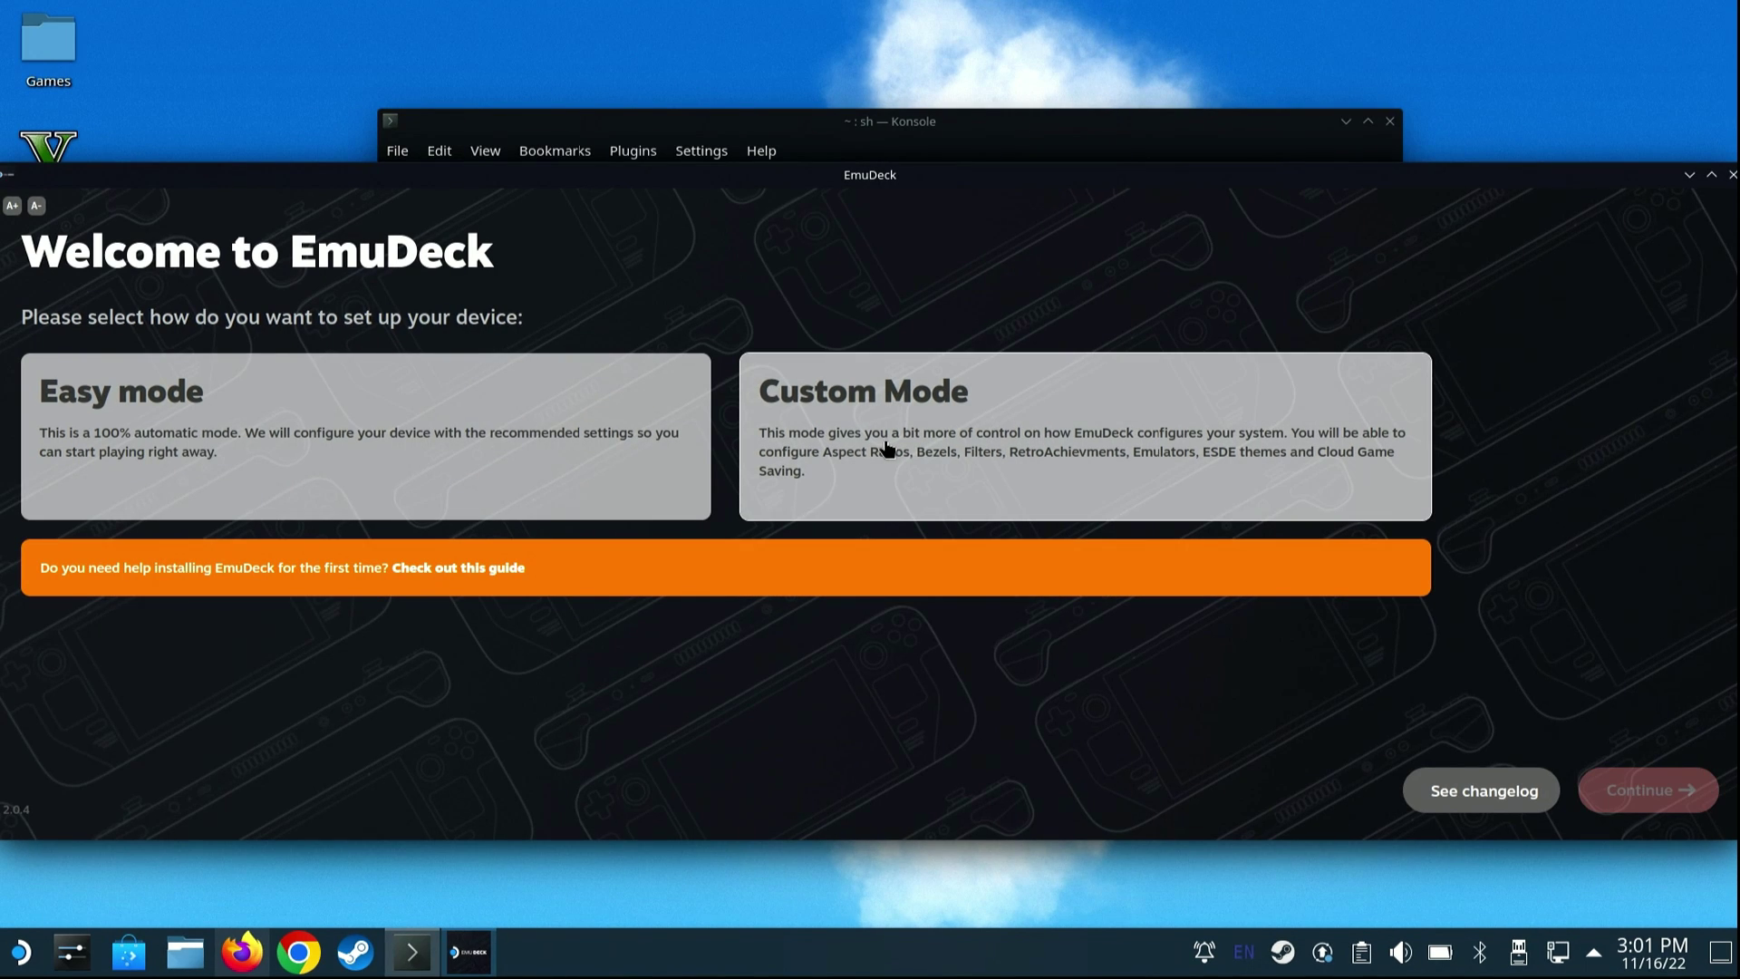
left_click(886, 447)
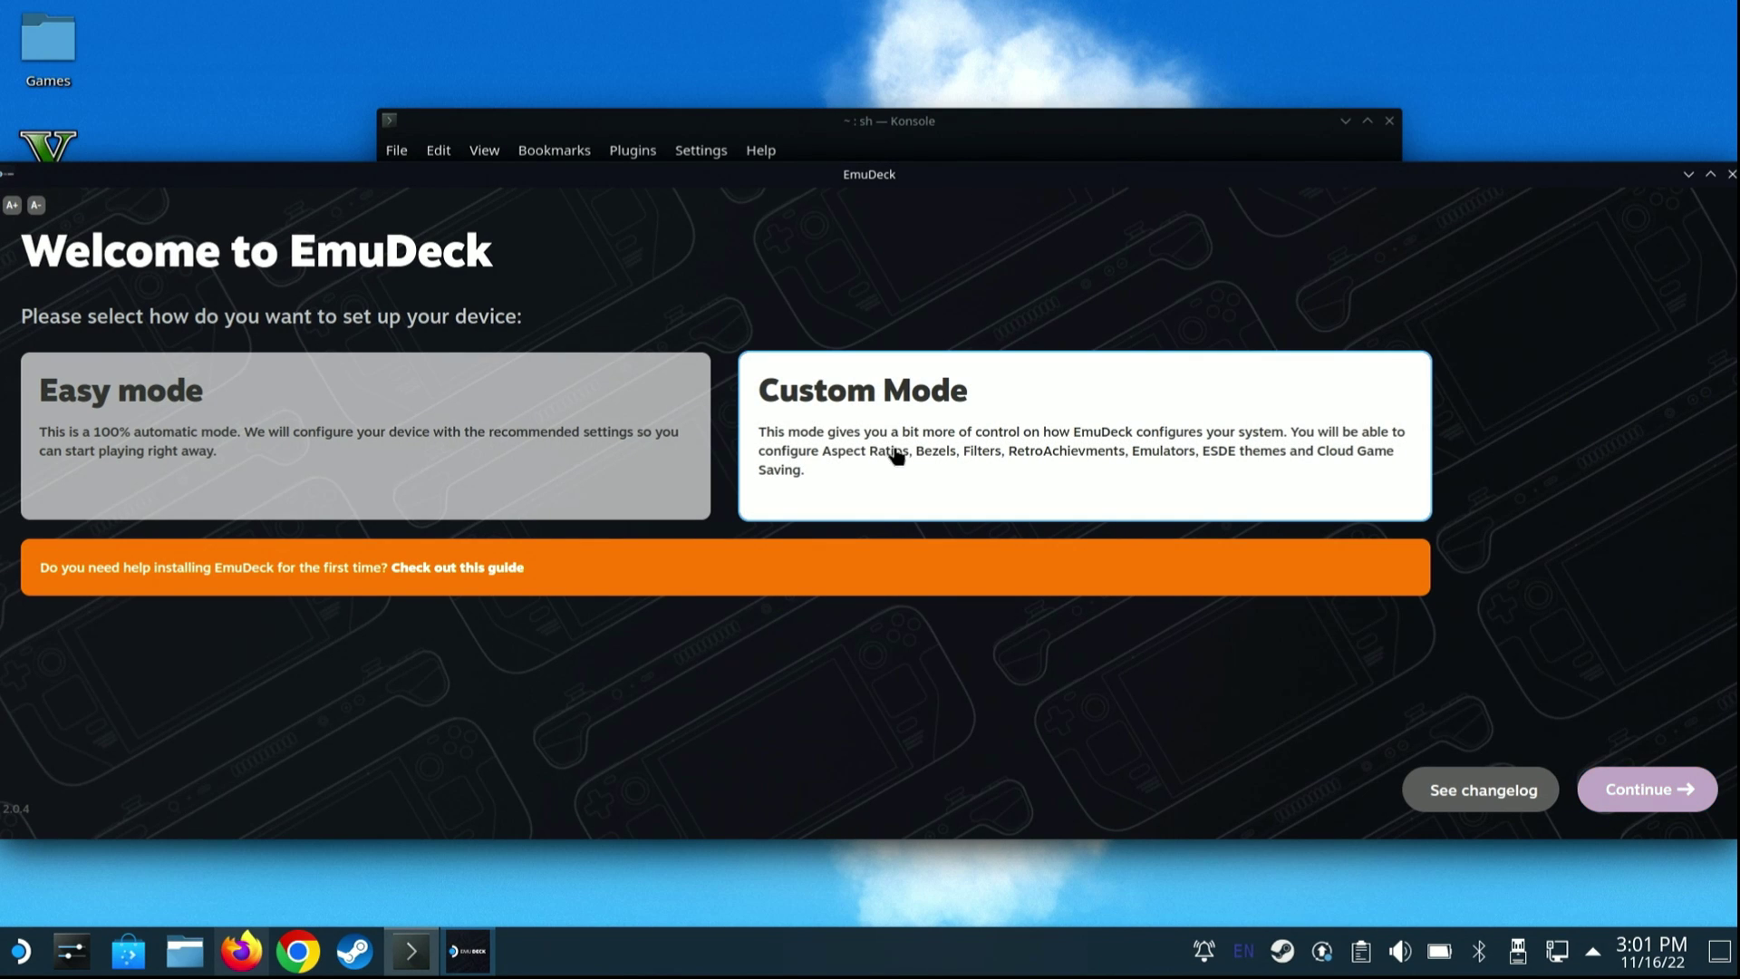
left_click(1635, 794)
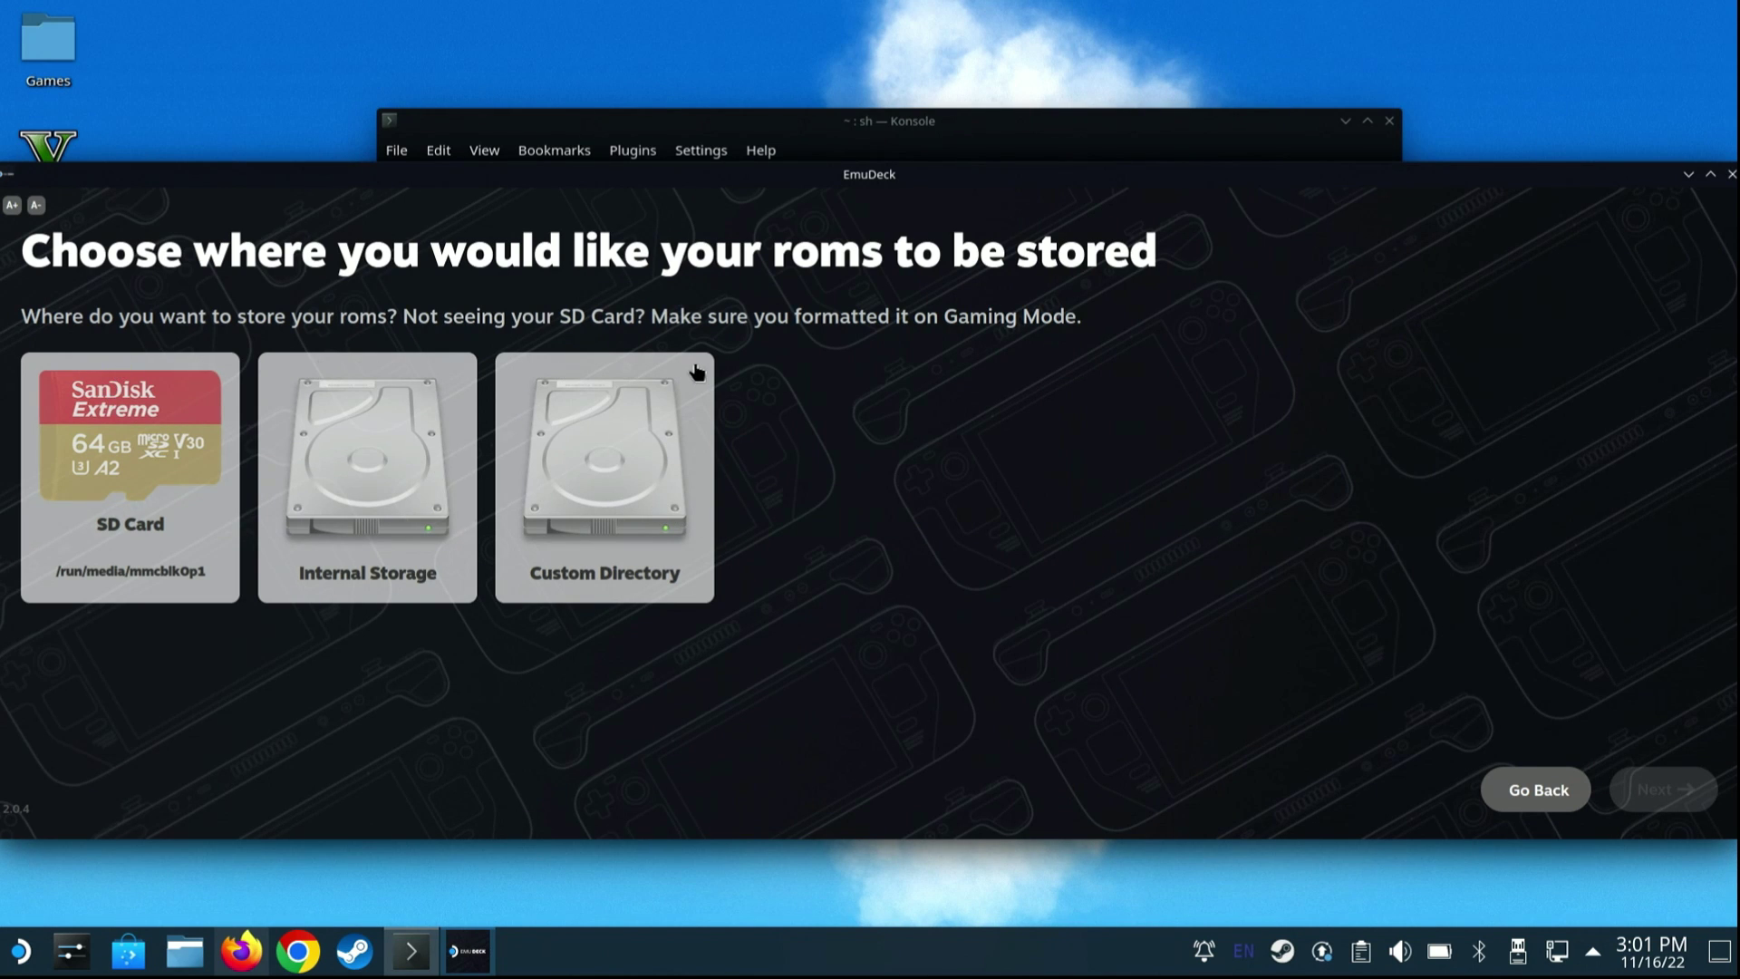
- Store the roms on the SD Card and choose Steam Deck as the device
left_click(164, 470)
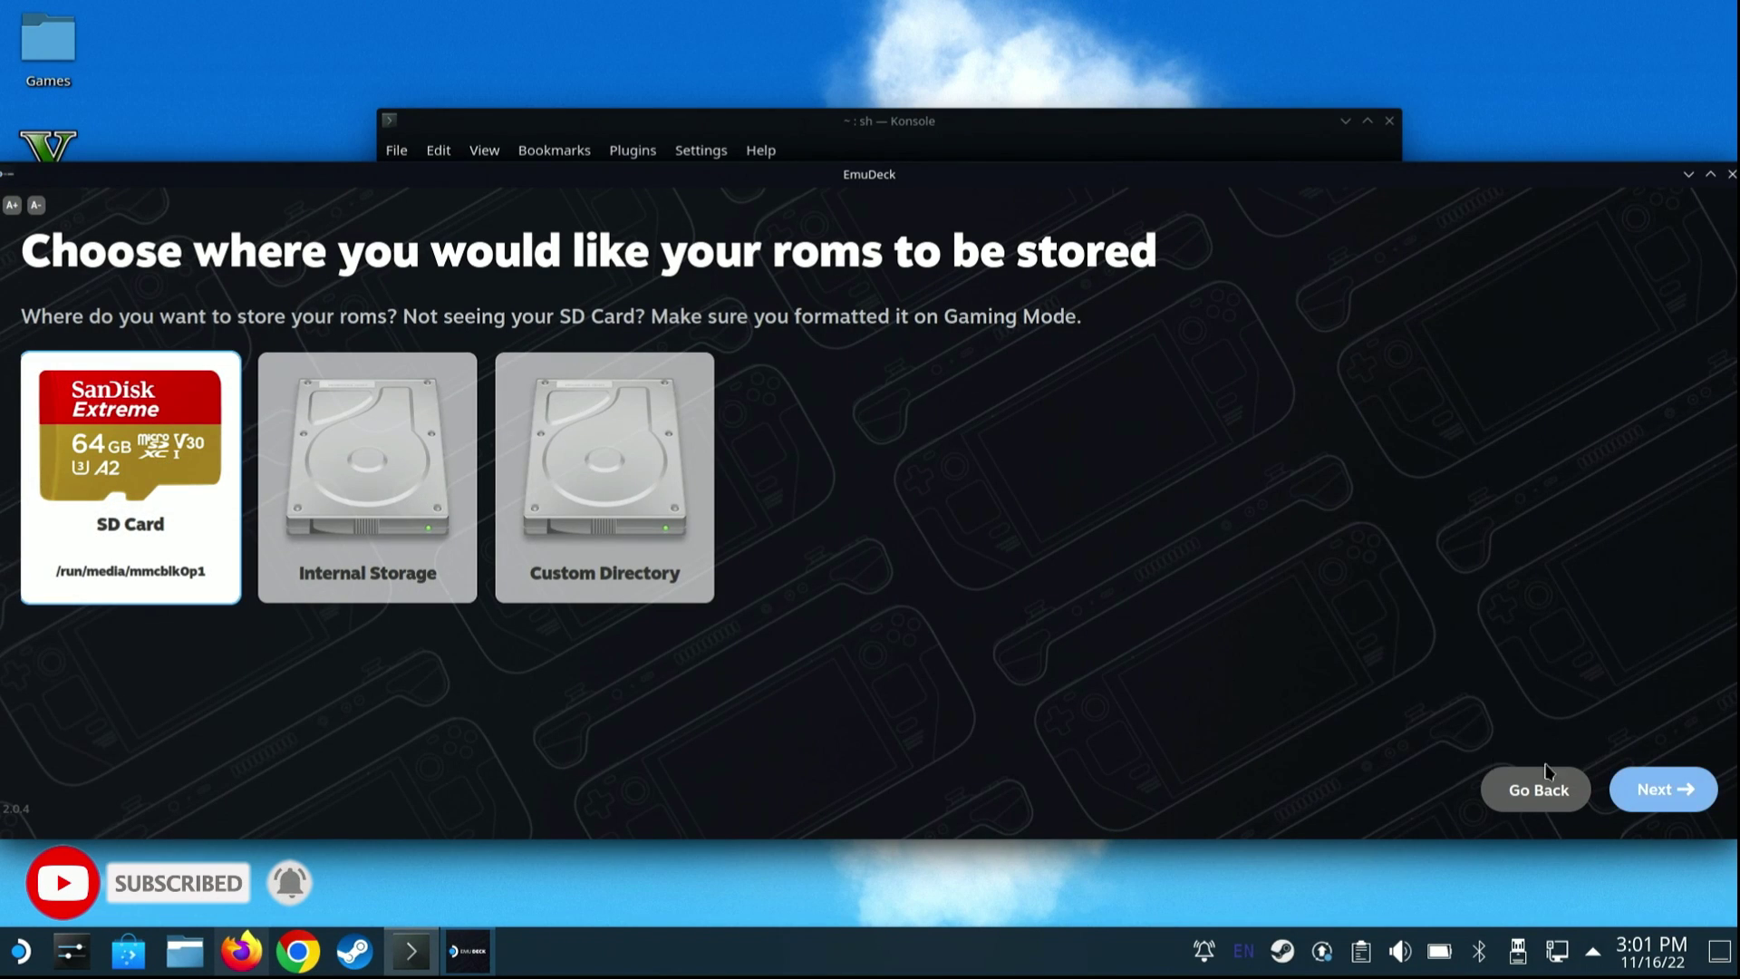
left_click(1687, 802)
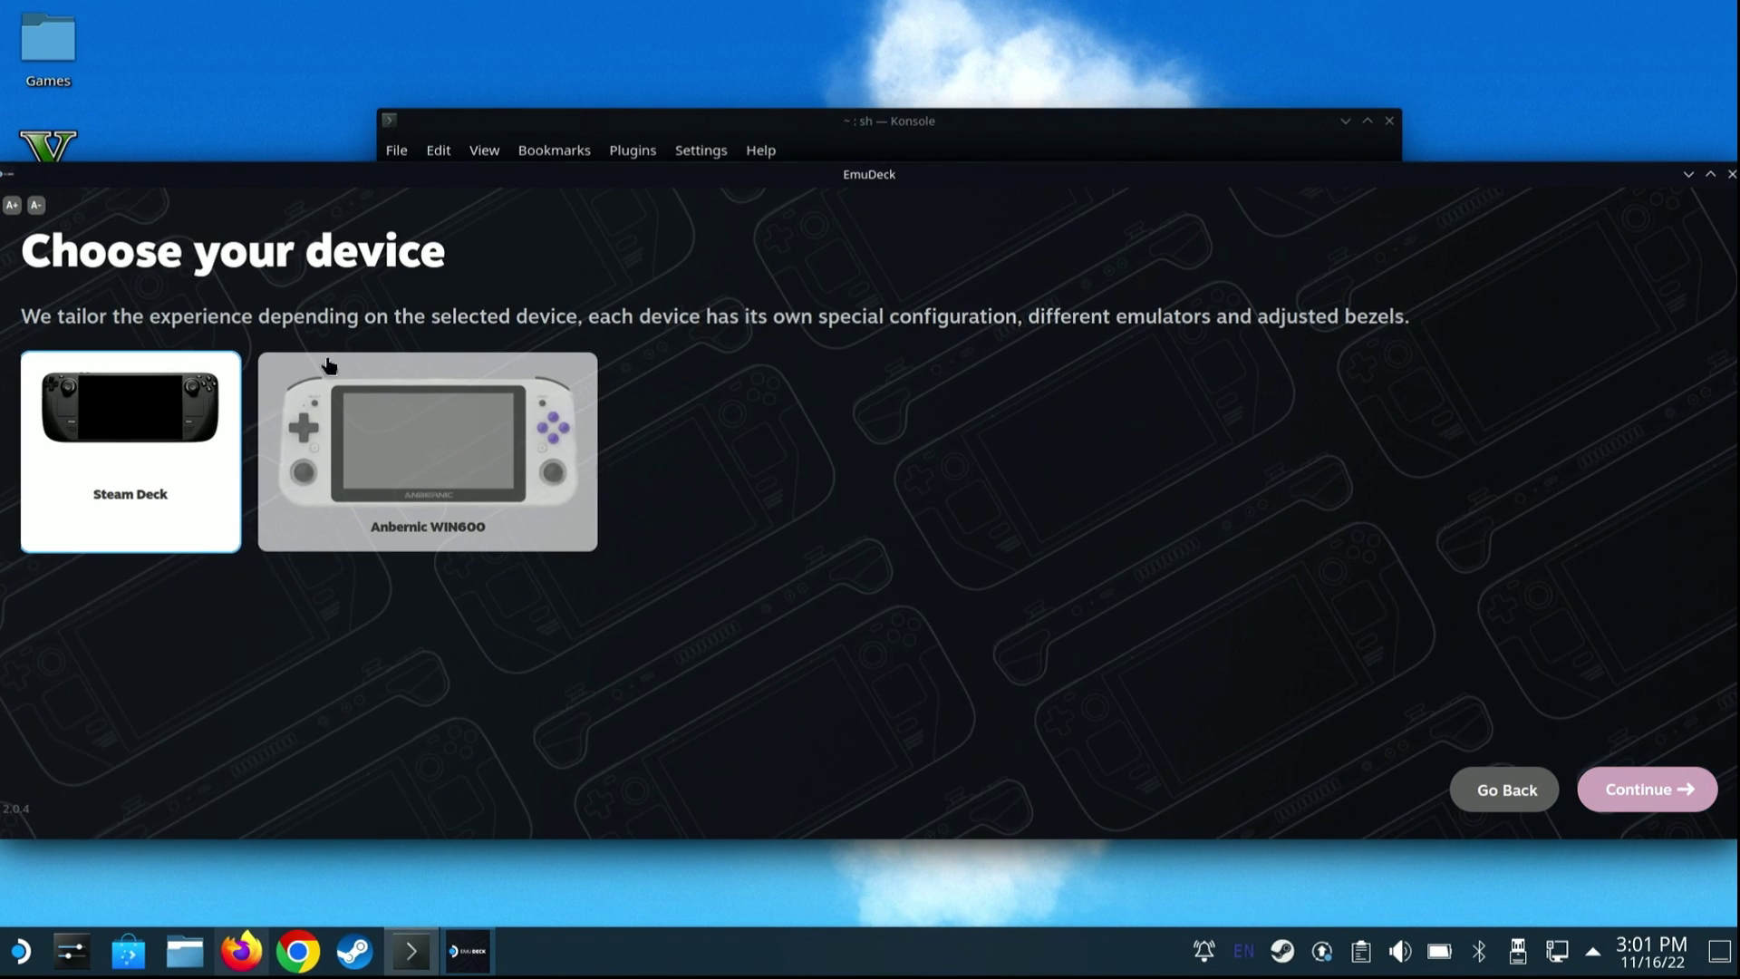
left_click(190, 369)
left_click(1625, 785)
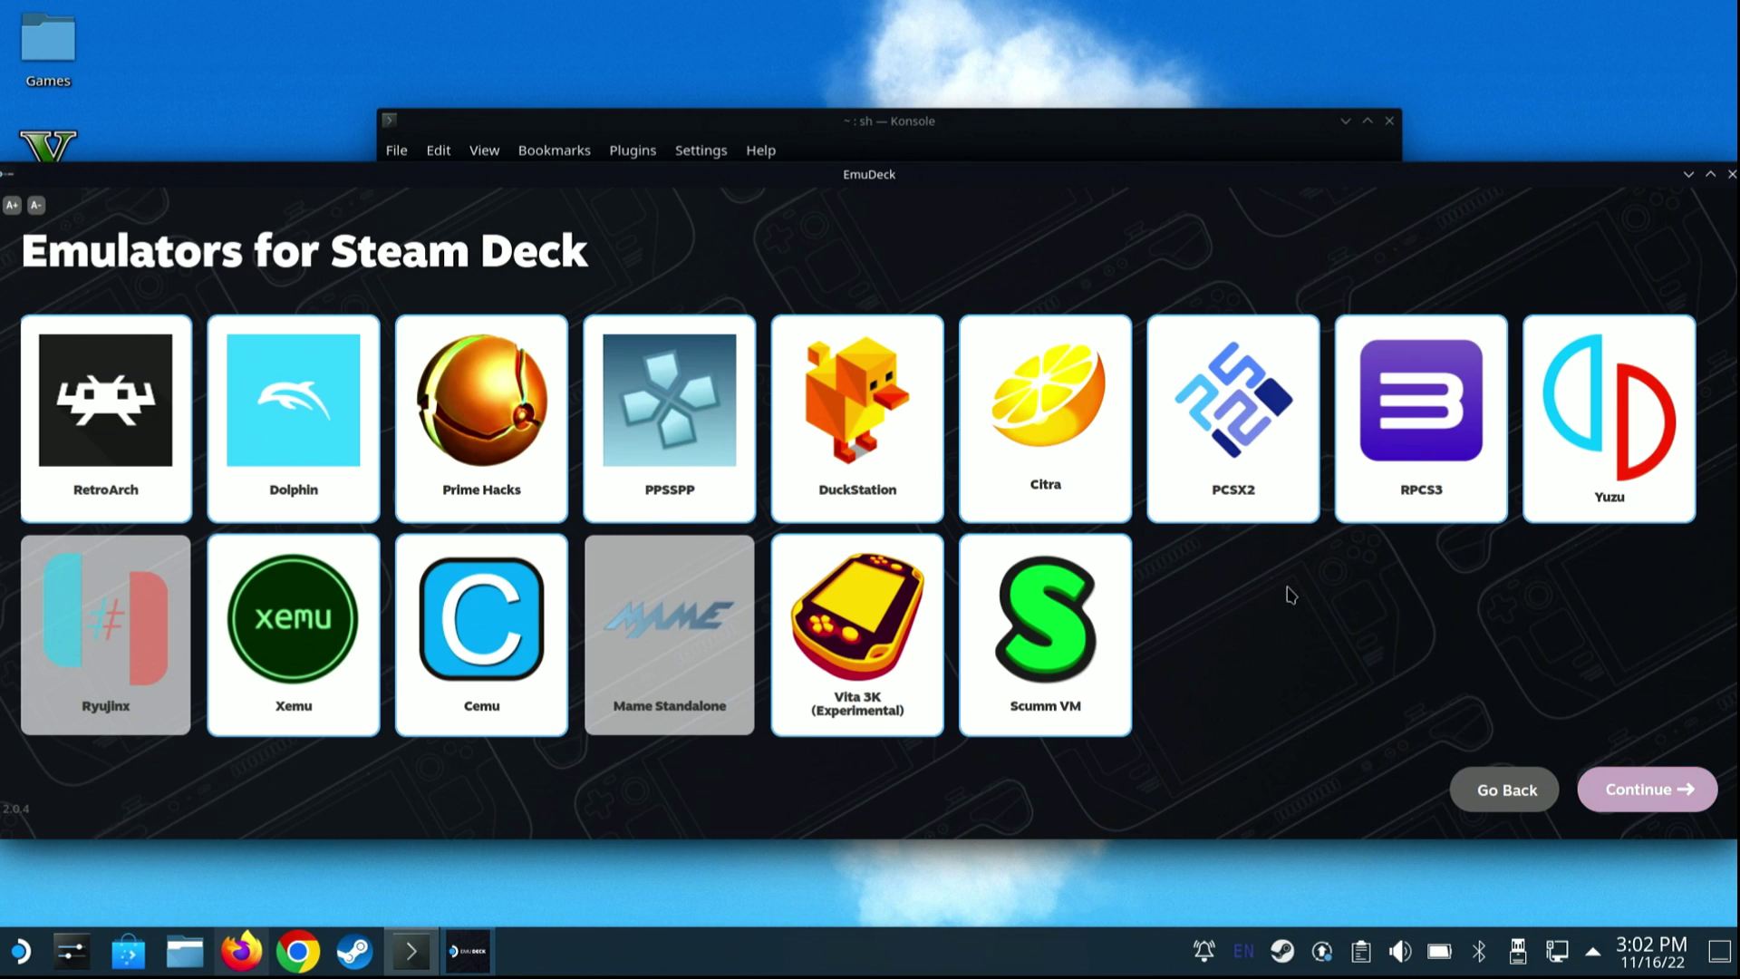
- Accept the shown emulator selection and keep overwriting enabled for the emulator configurations
left_click(1629, 790)
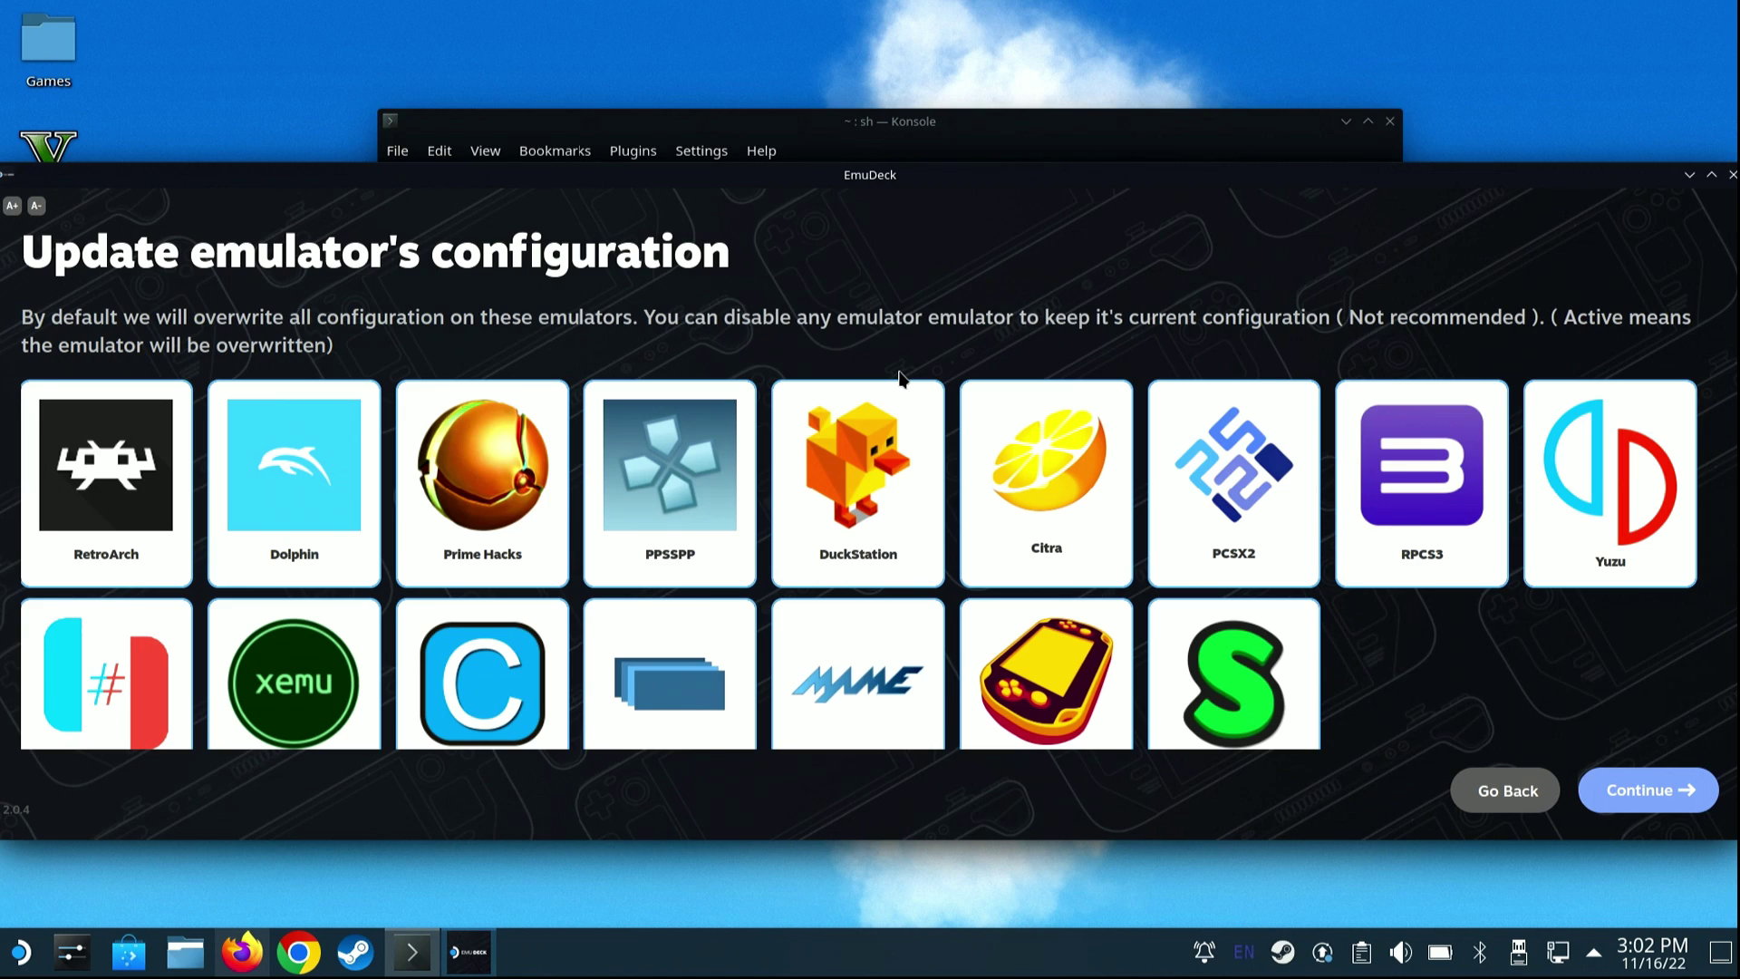
left_click(1645, 796)
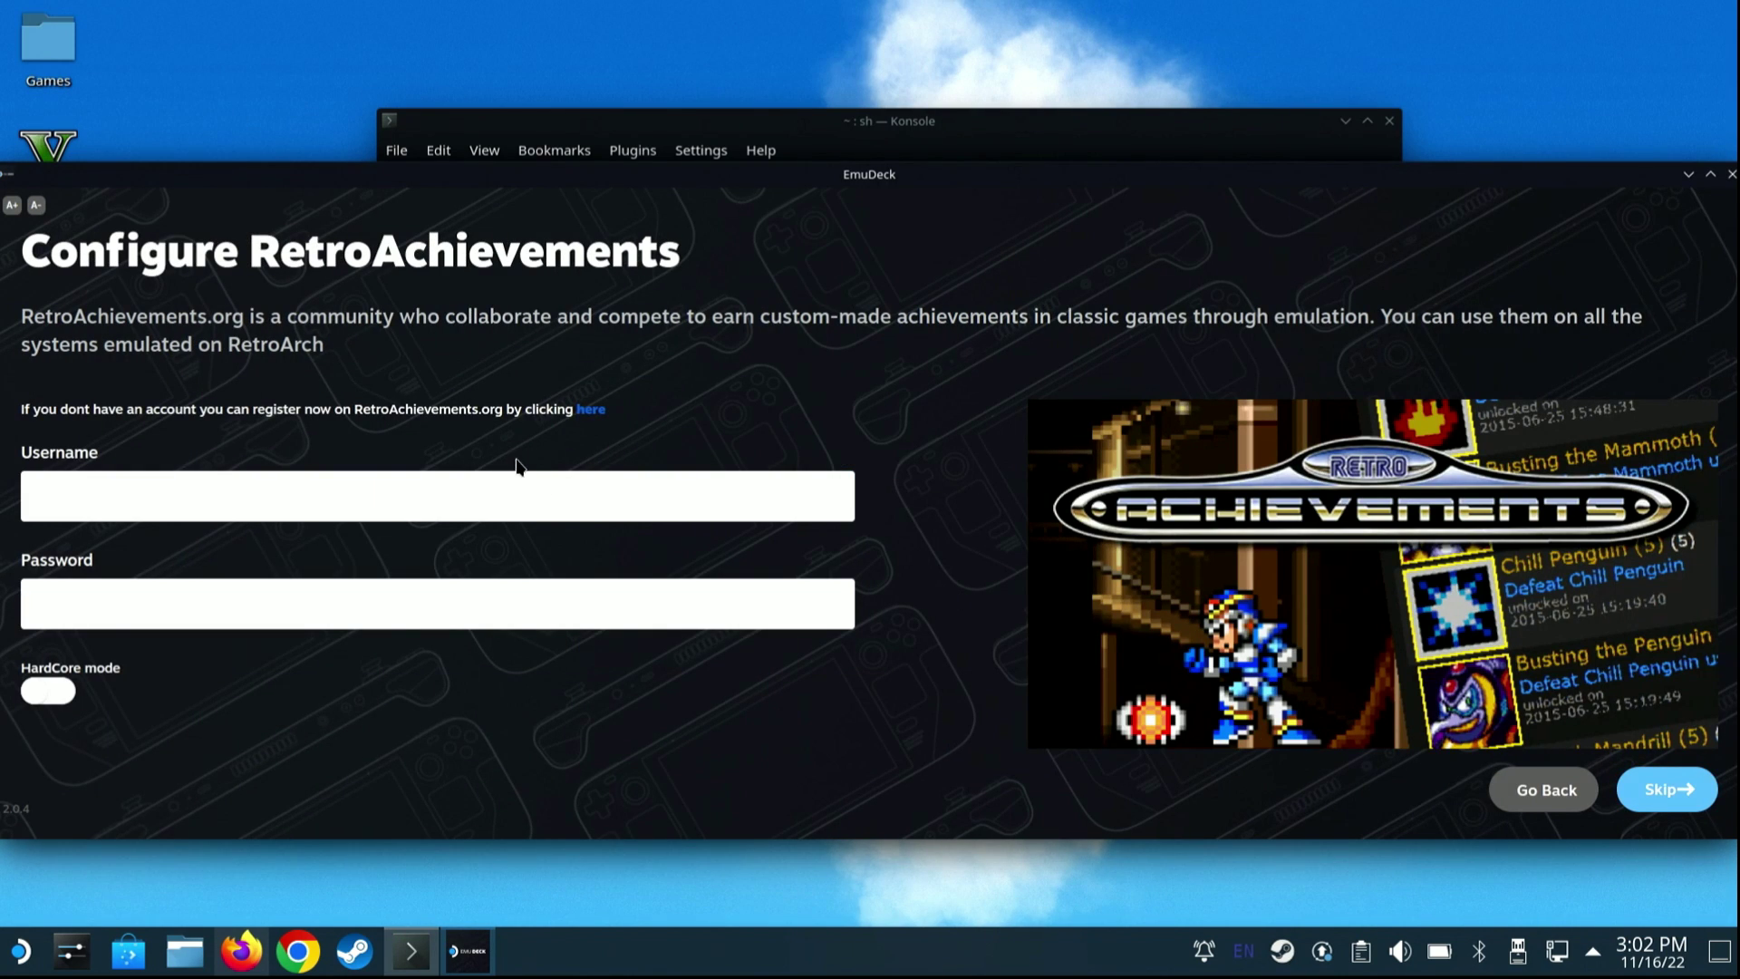
- Open the RetroAchievements registration link, then enter the account's username in the RetroAchievements setup
left_click(590, 409)
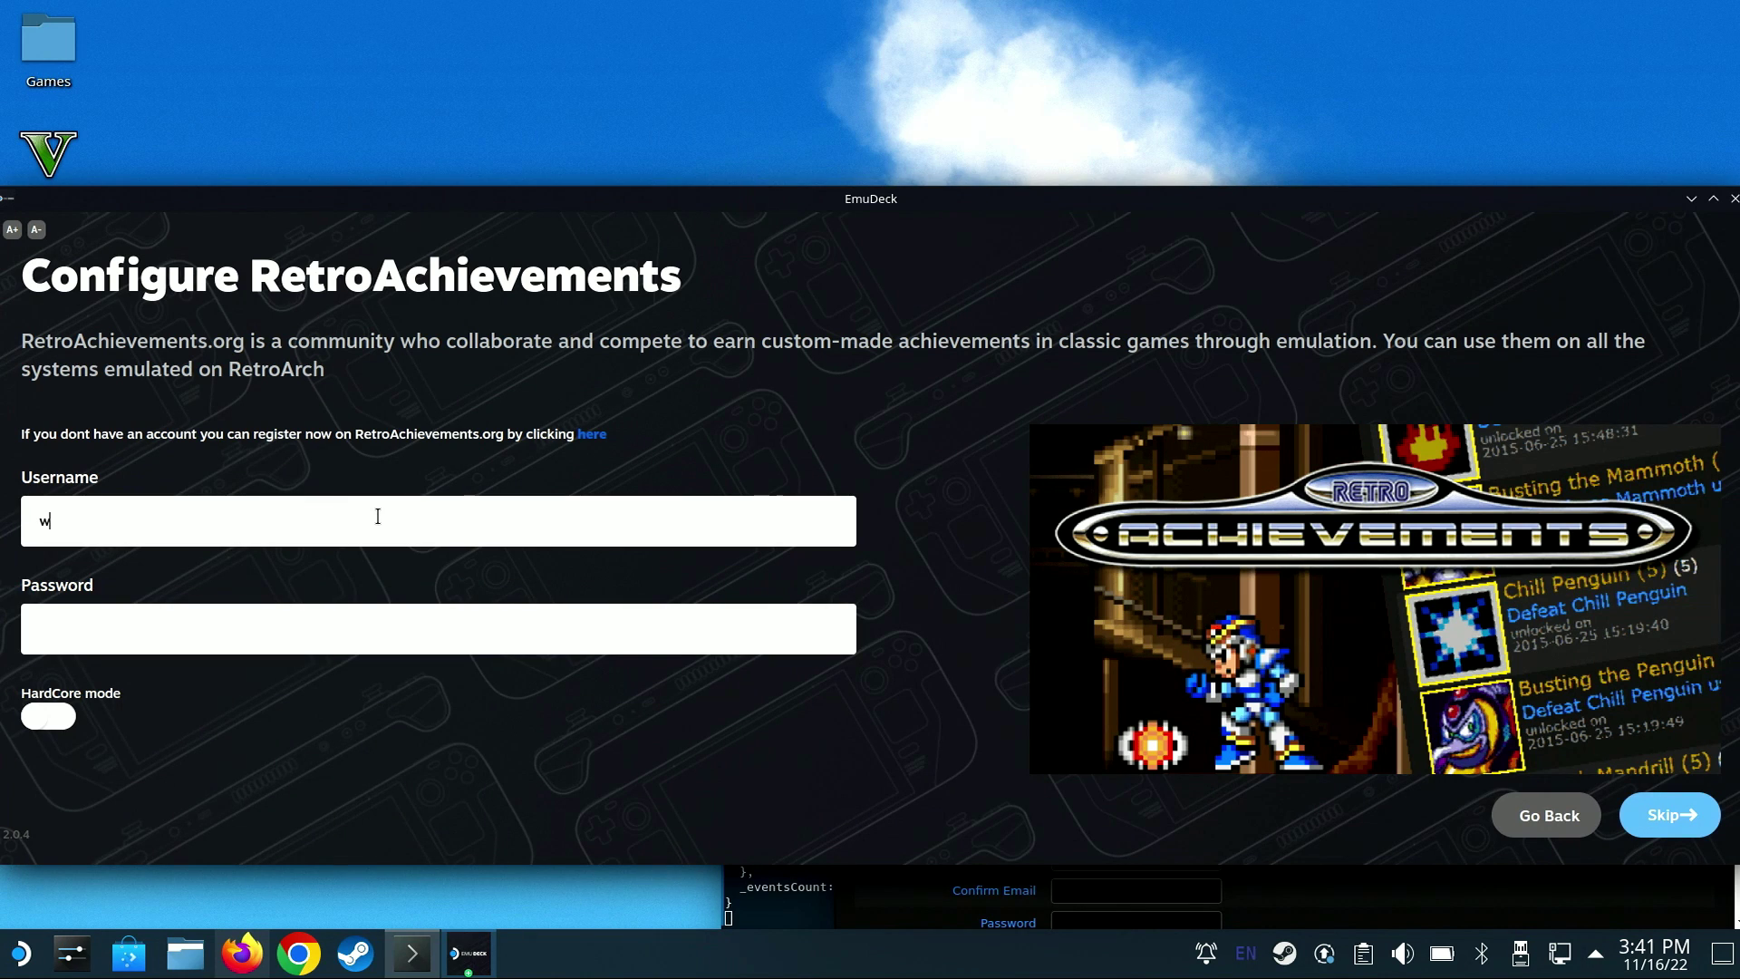
type("erstechtalk")
key("Tab")
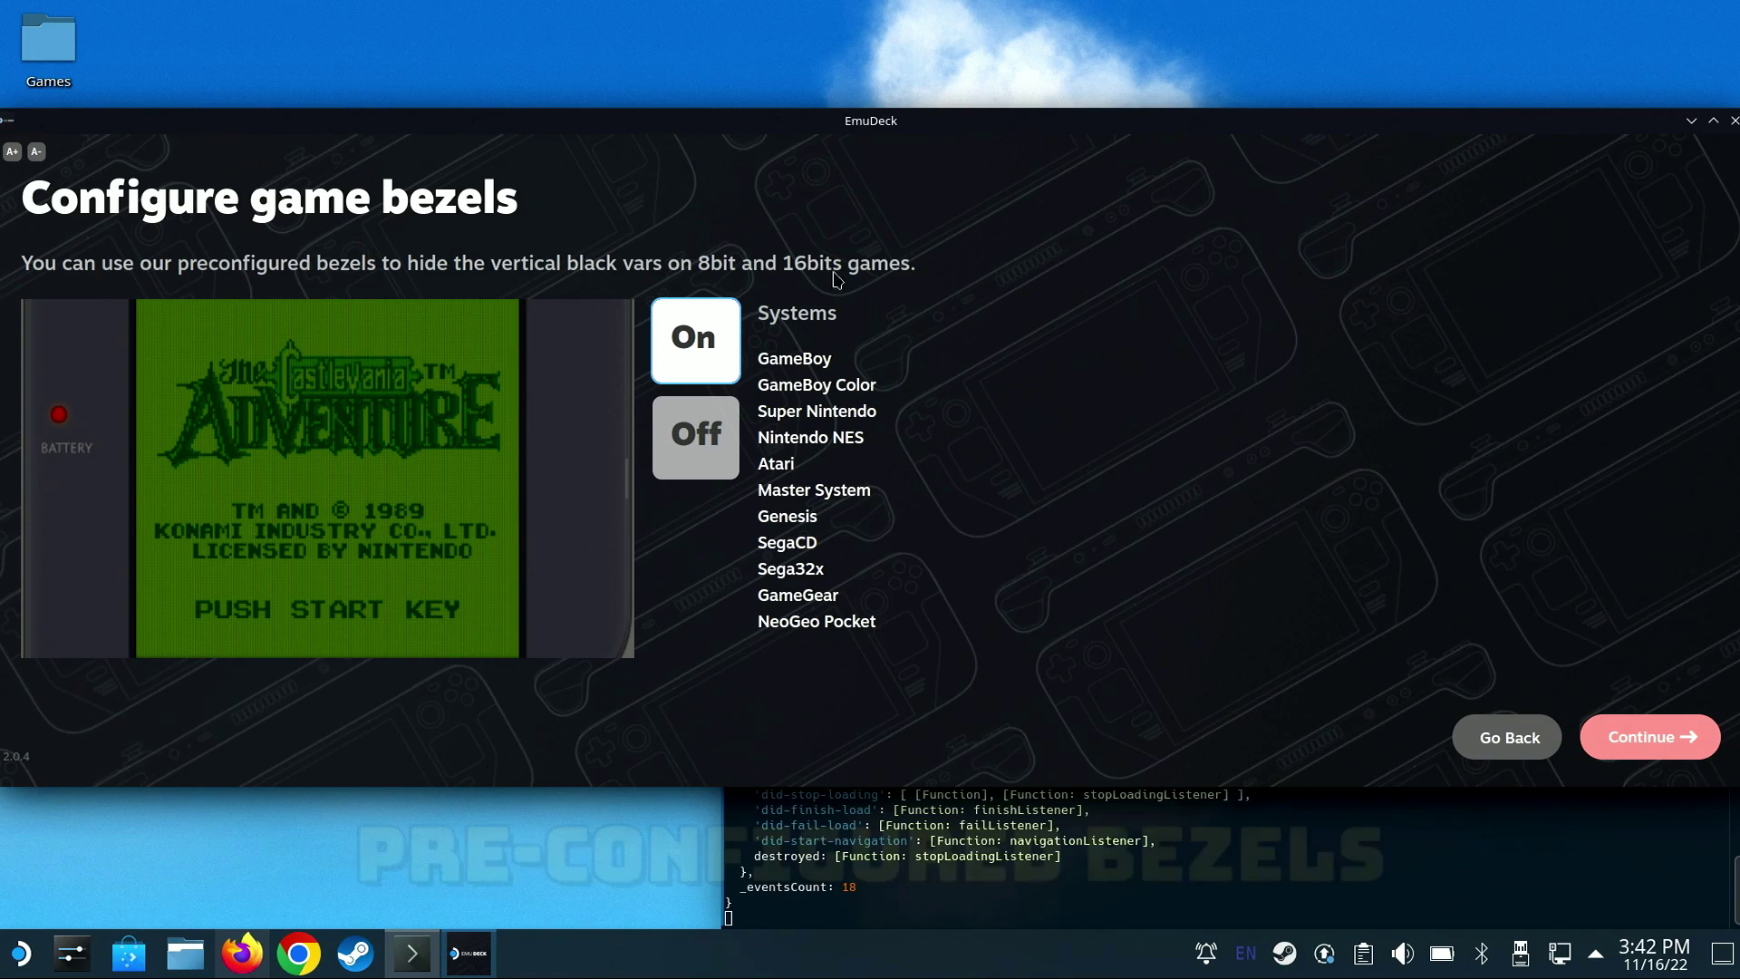
- Keep the preconfigured game bezels on and continue to the classic Sega aspect ratio settings
left_click(1636, 754)
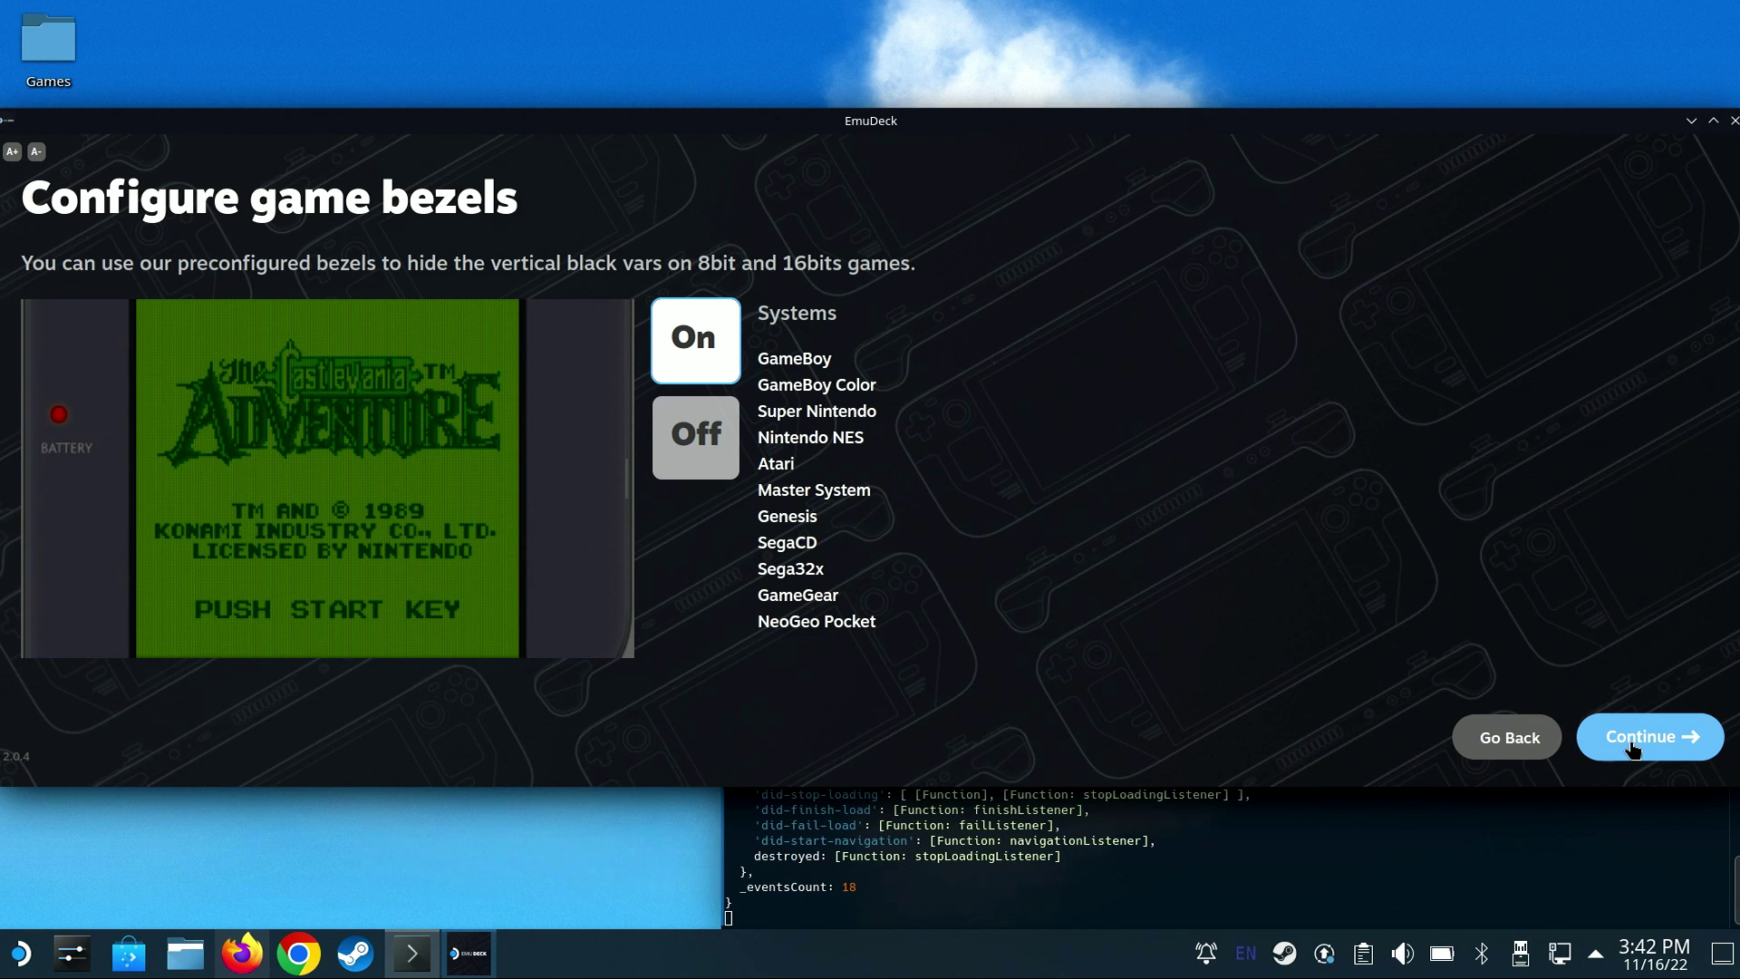
left_click(1629, 757)
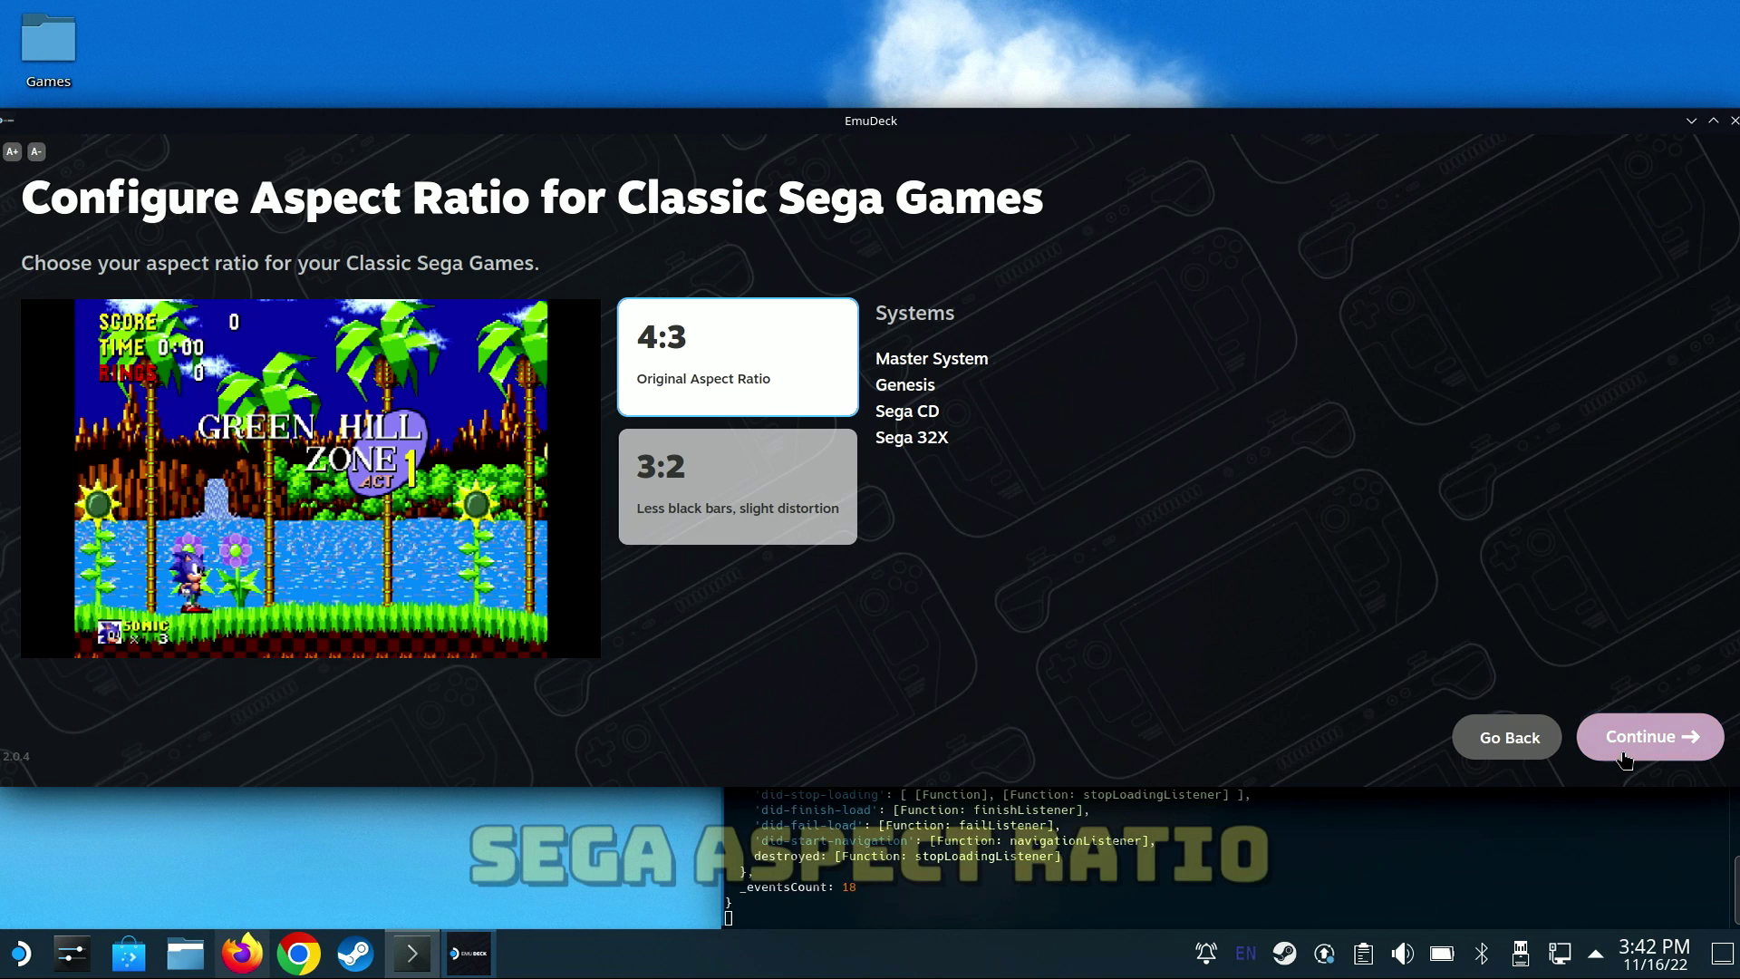
- Preview the 3:2 option for classic Sega games, settle on 4:3 and continue to the Super NES aspect ratio
left_click(711, 472)
left_click(723, 383)
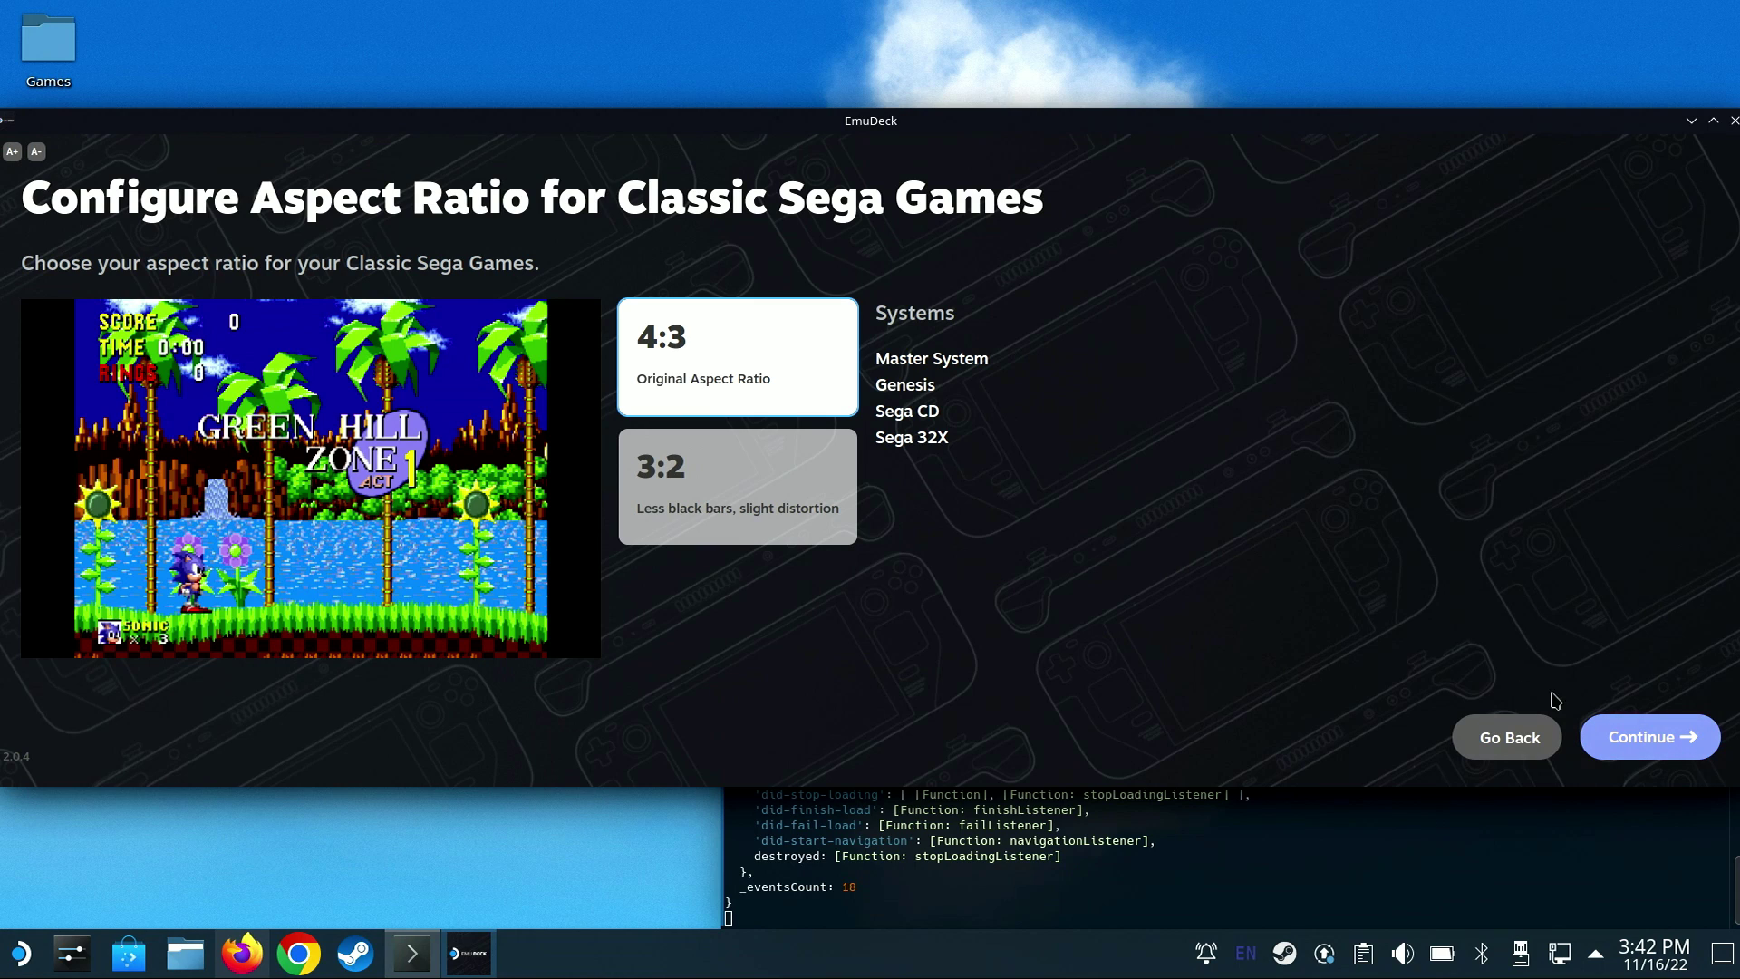
left_click(1659, 736)
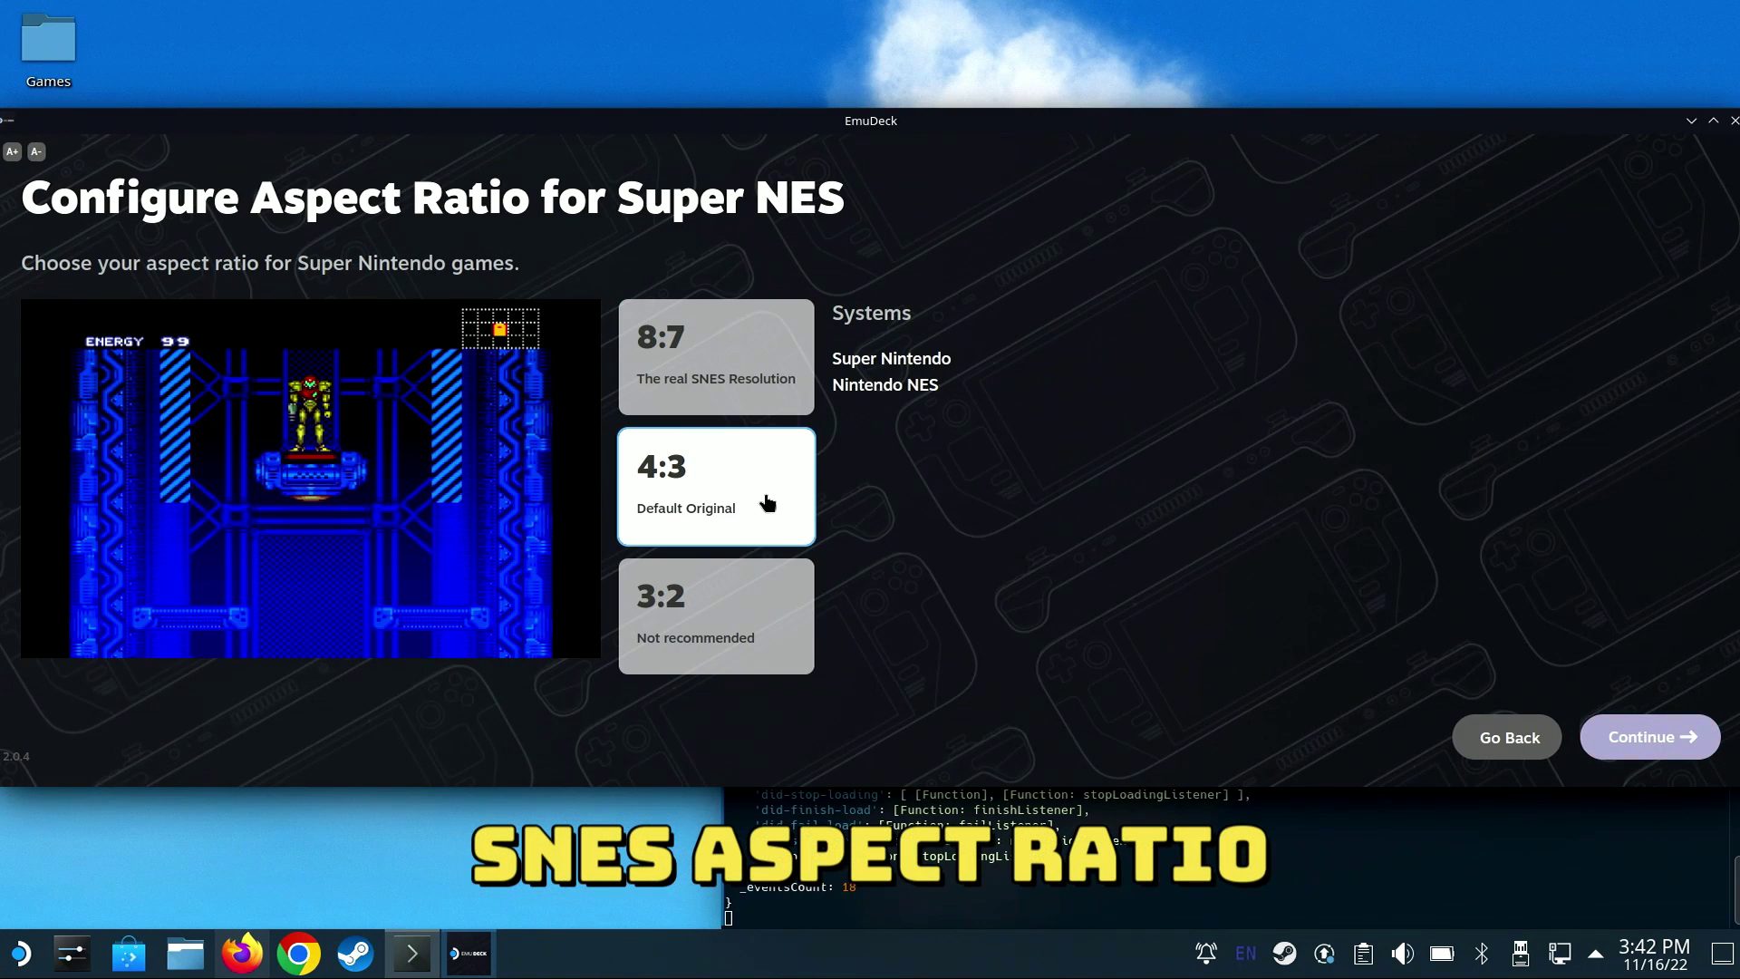
- Compare the 8:7, 4:3 and 3:2 options for Super NES, choose 4:3 and continue to the classic 3D games
left_click(739, 362)
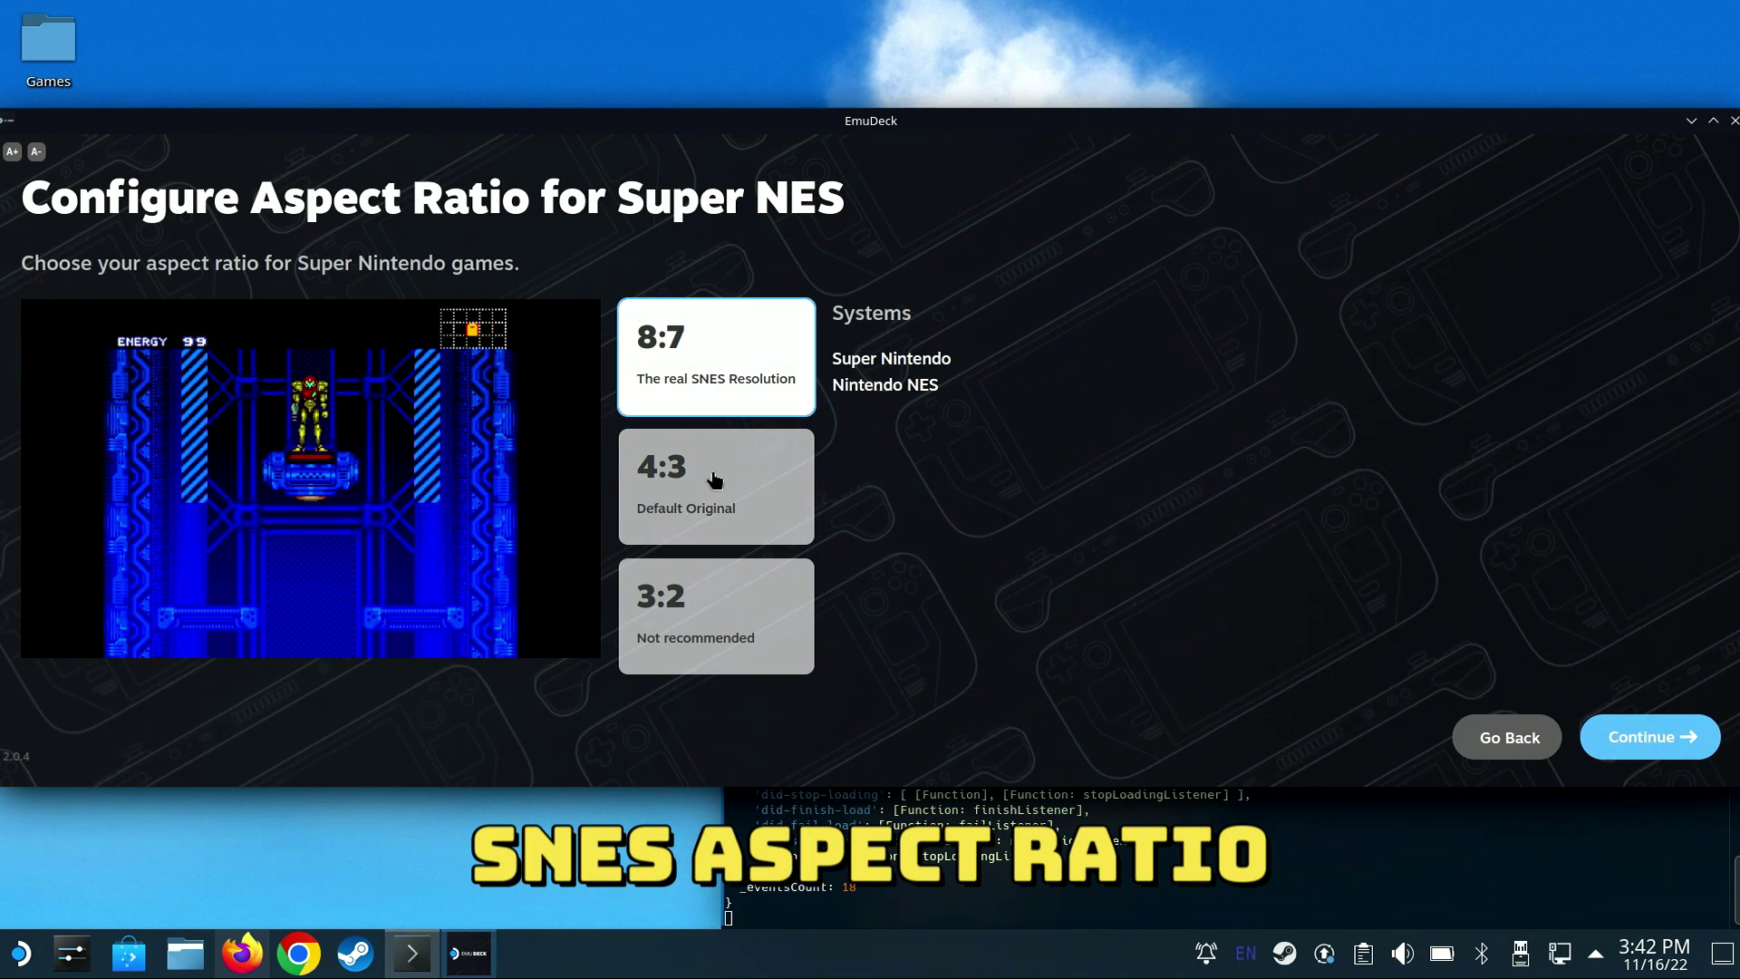
left_click(711, 467)
left_click(694, 625)
left_click(712, 453)
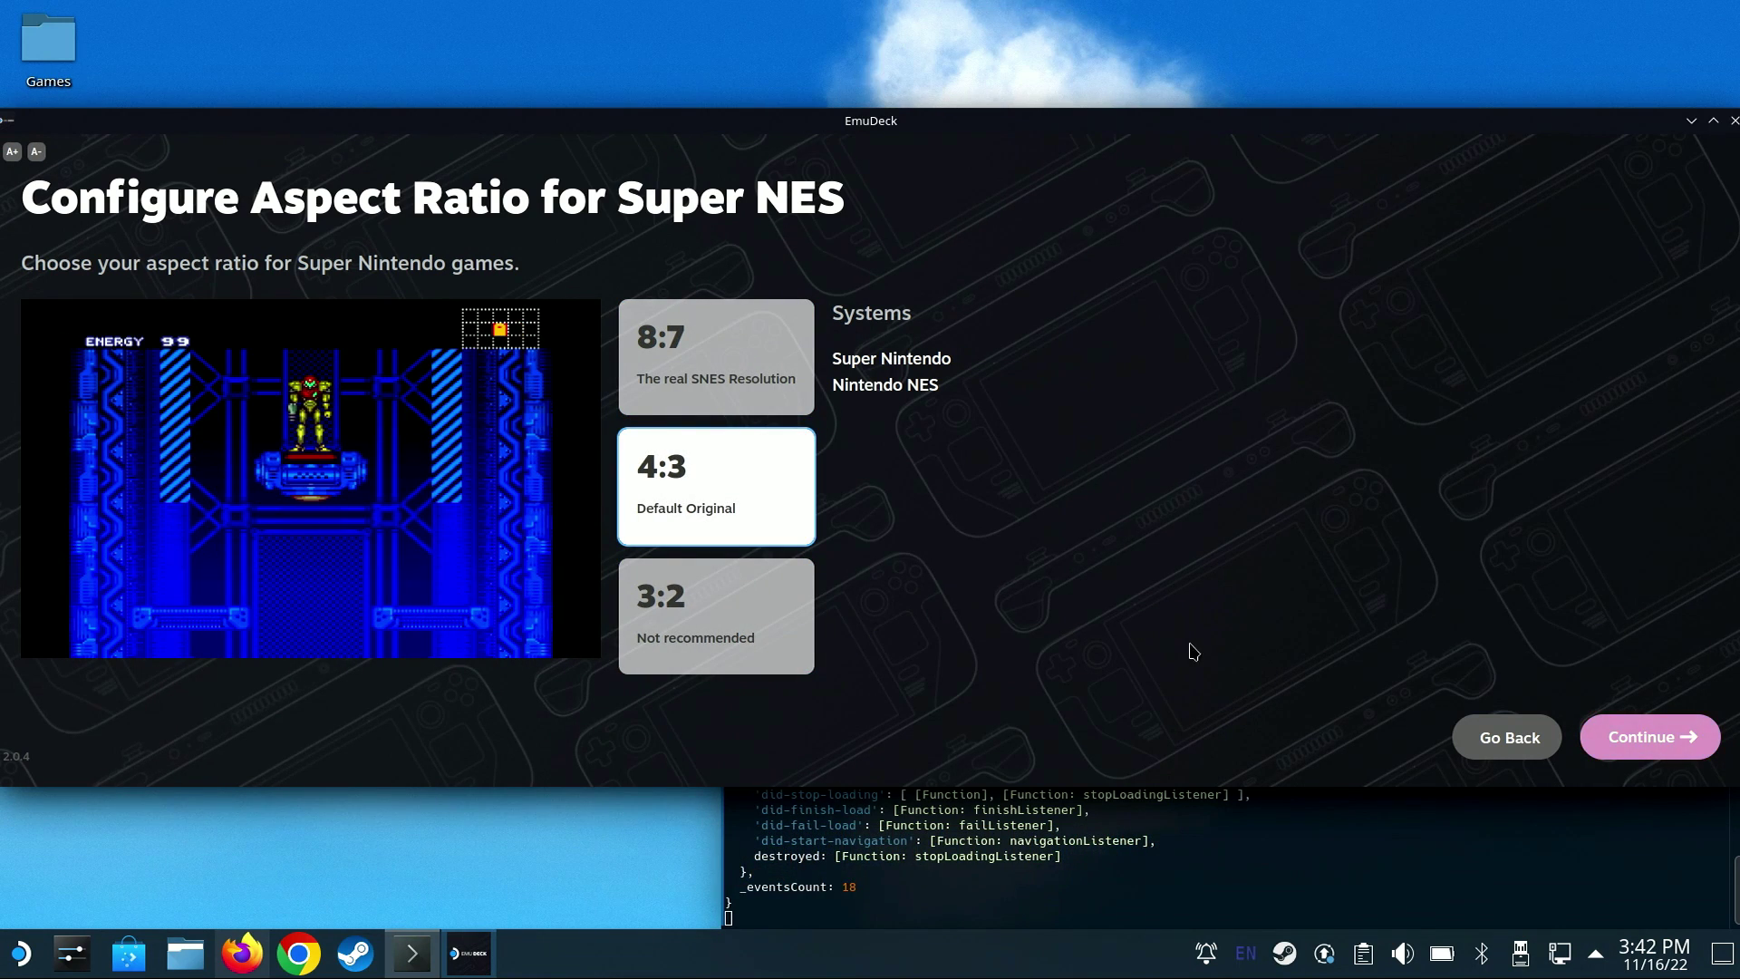
left_click(1701, 753)
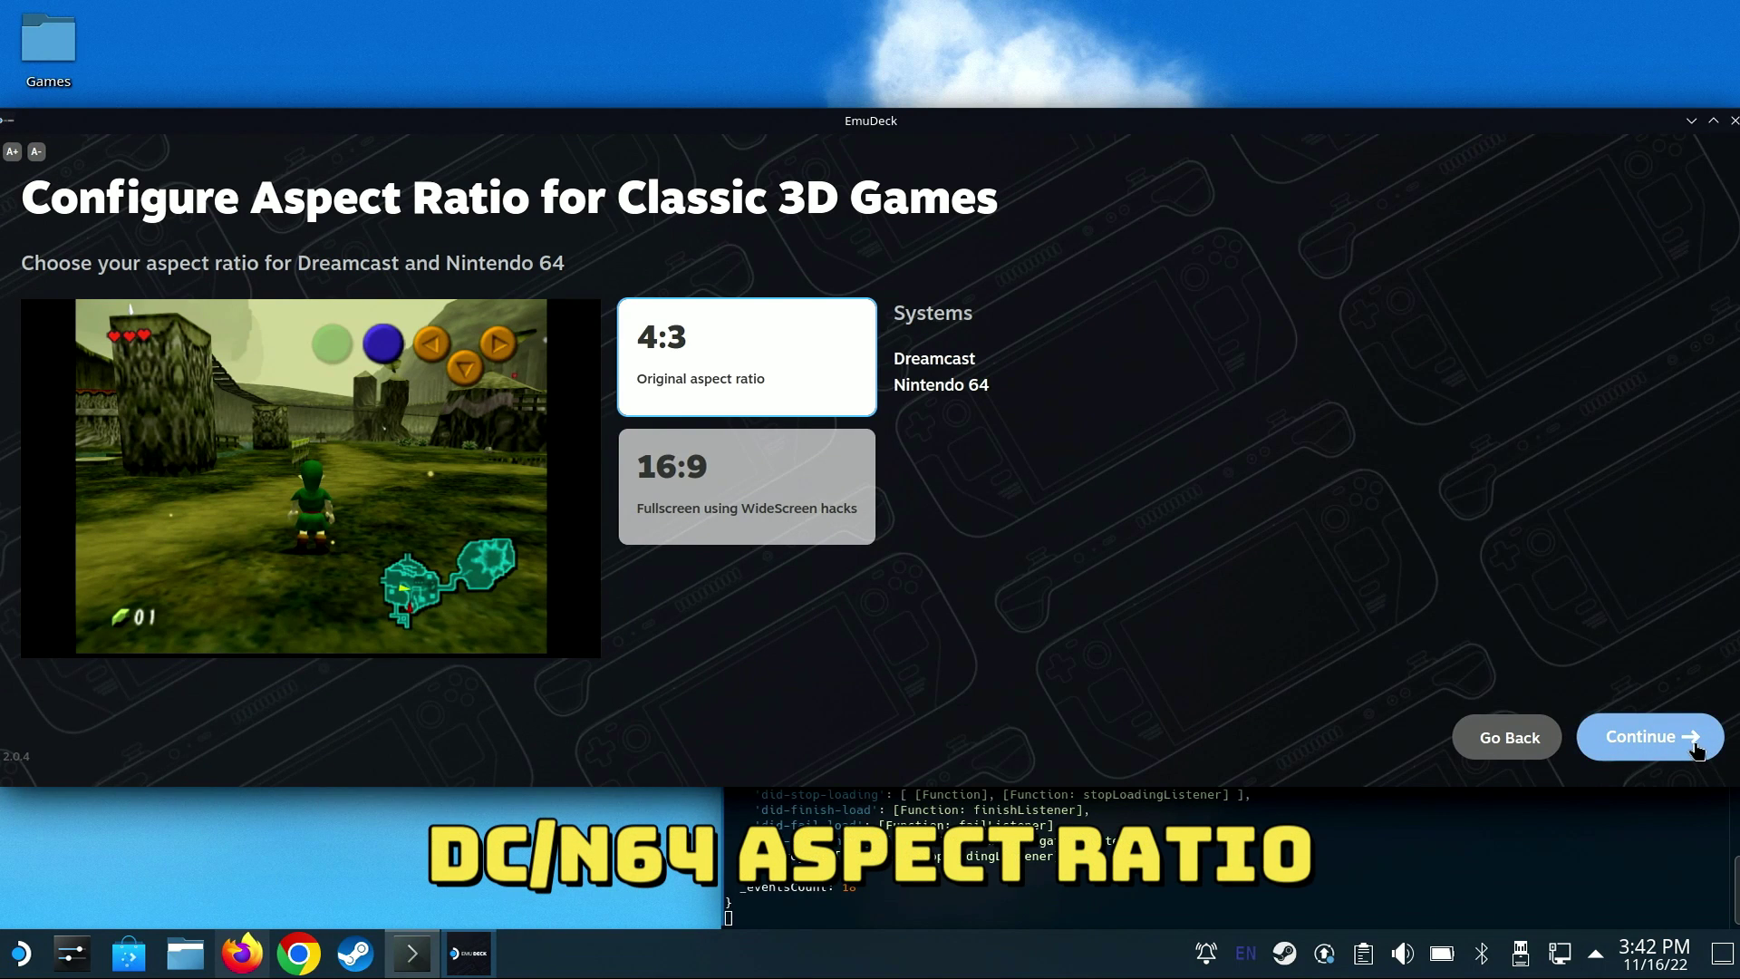
- Use the original 4:3 aspect ratio for Dreamcast and Nintendo 64 as well as for GameCube
left_click(705, 490)
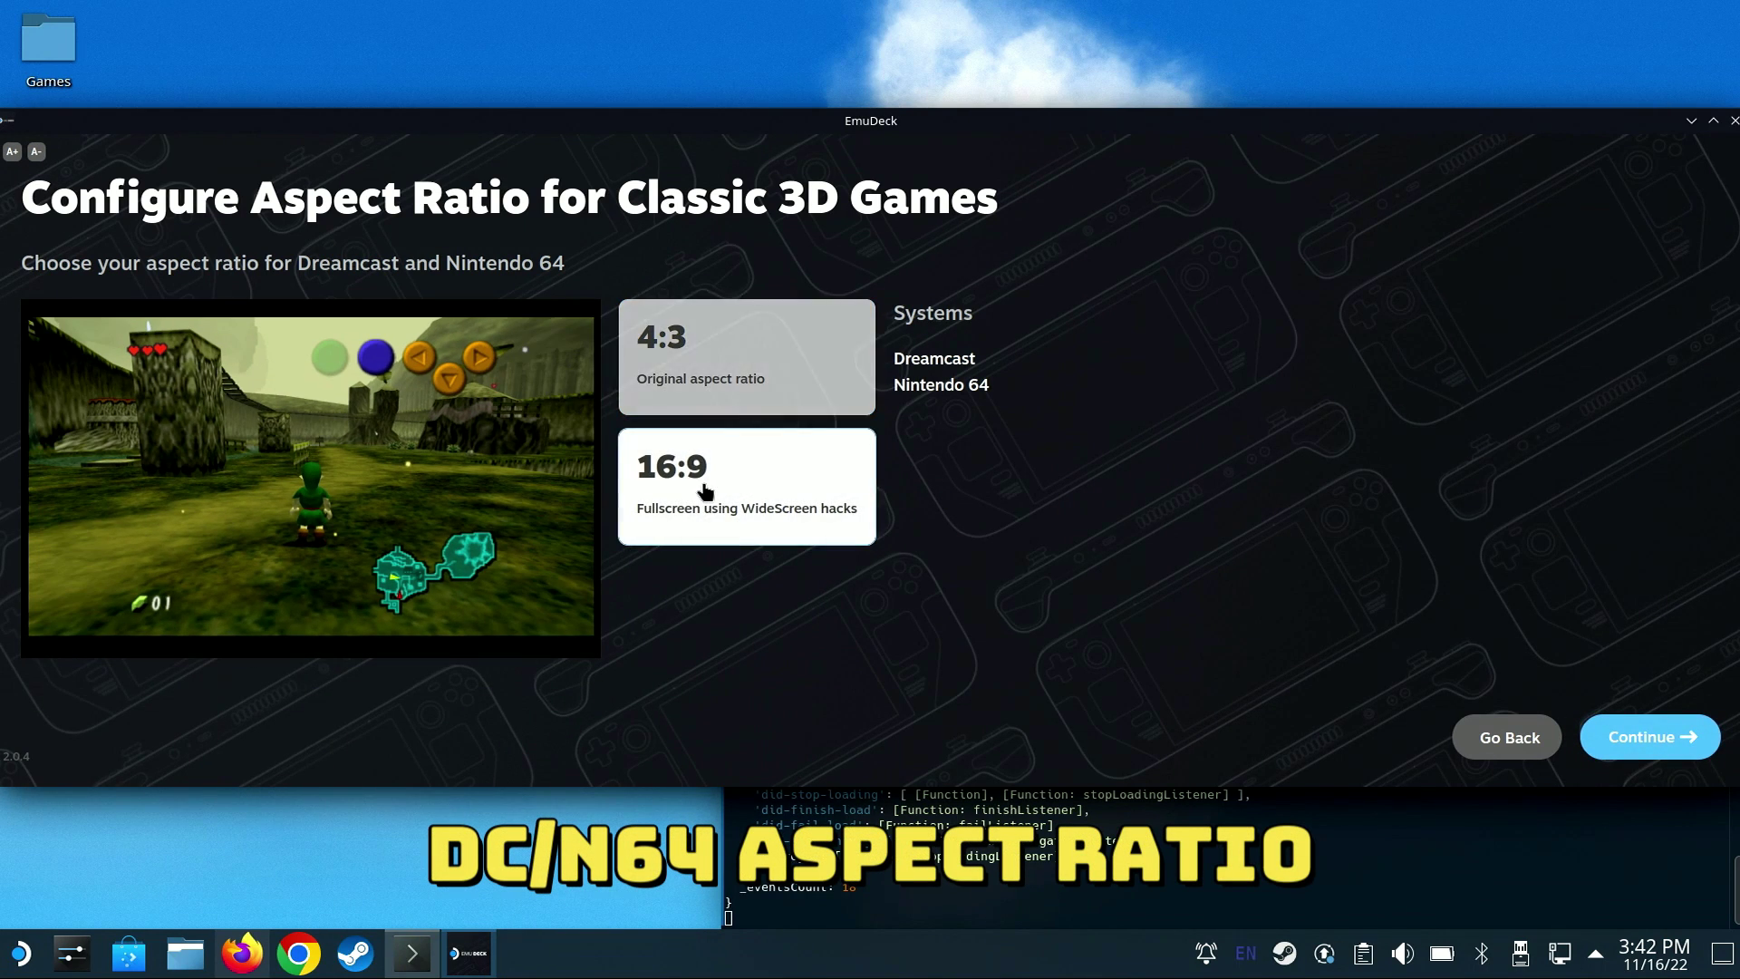
left_click(721, 389)
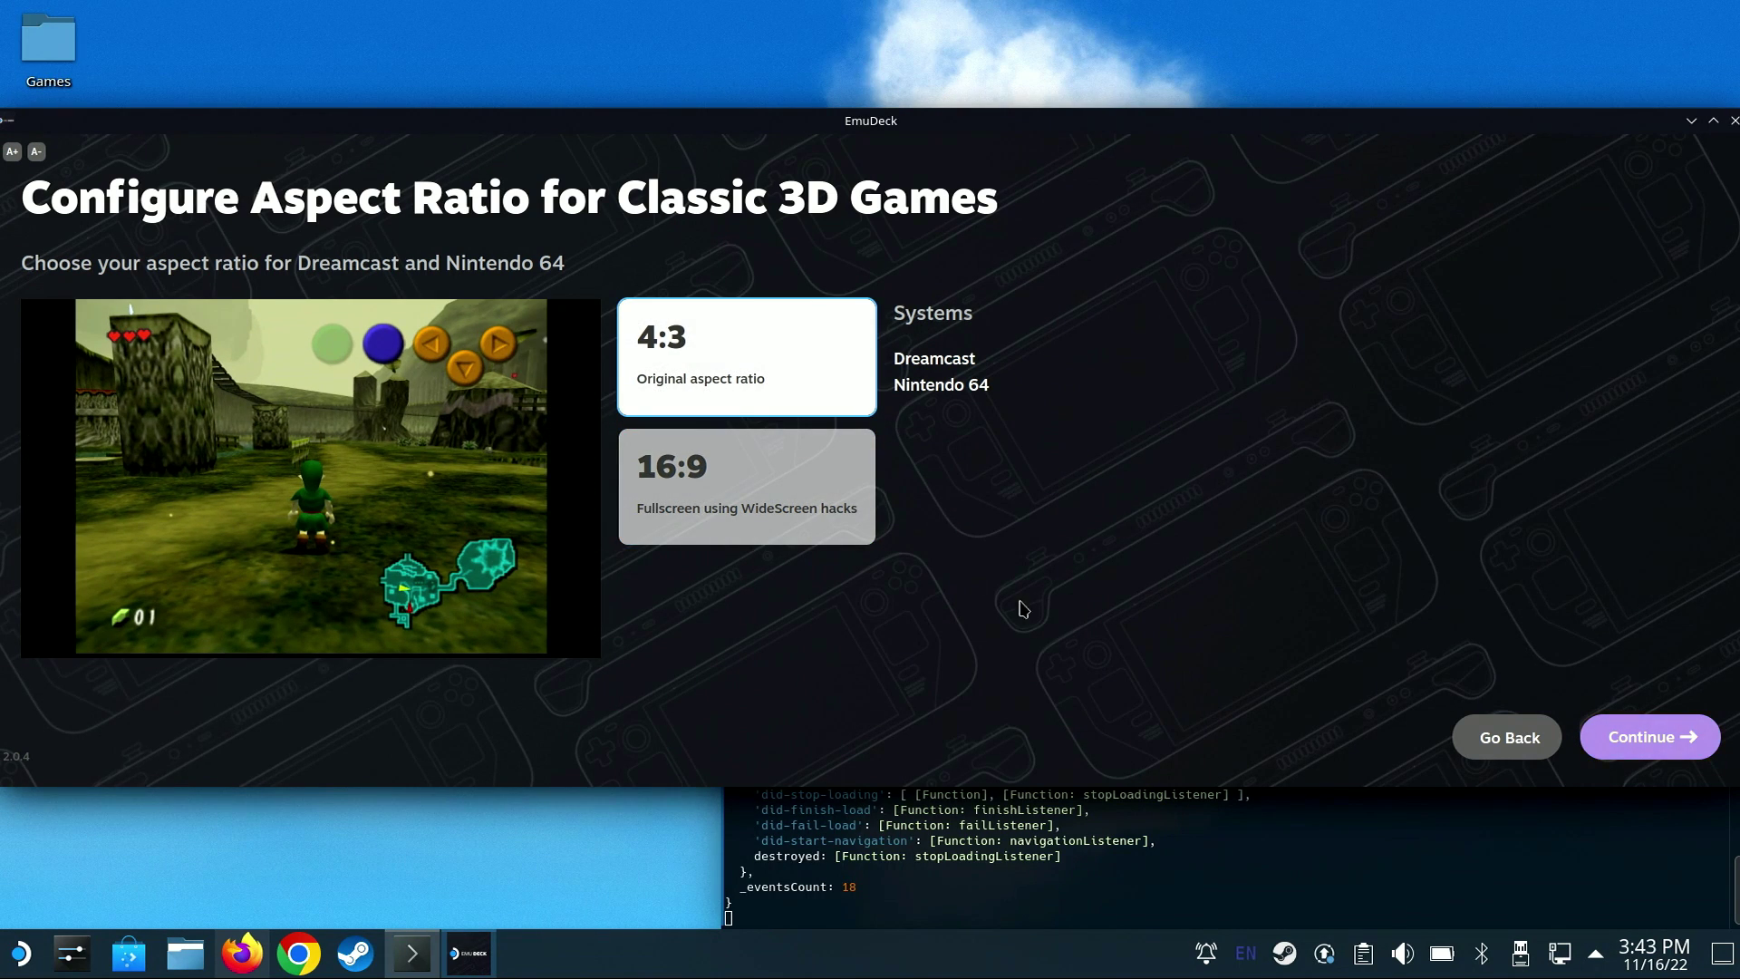
left_click(1666, 745)
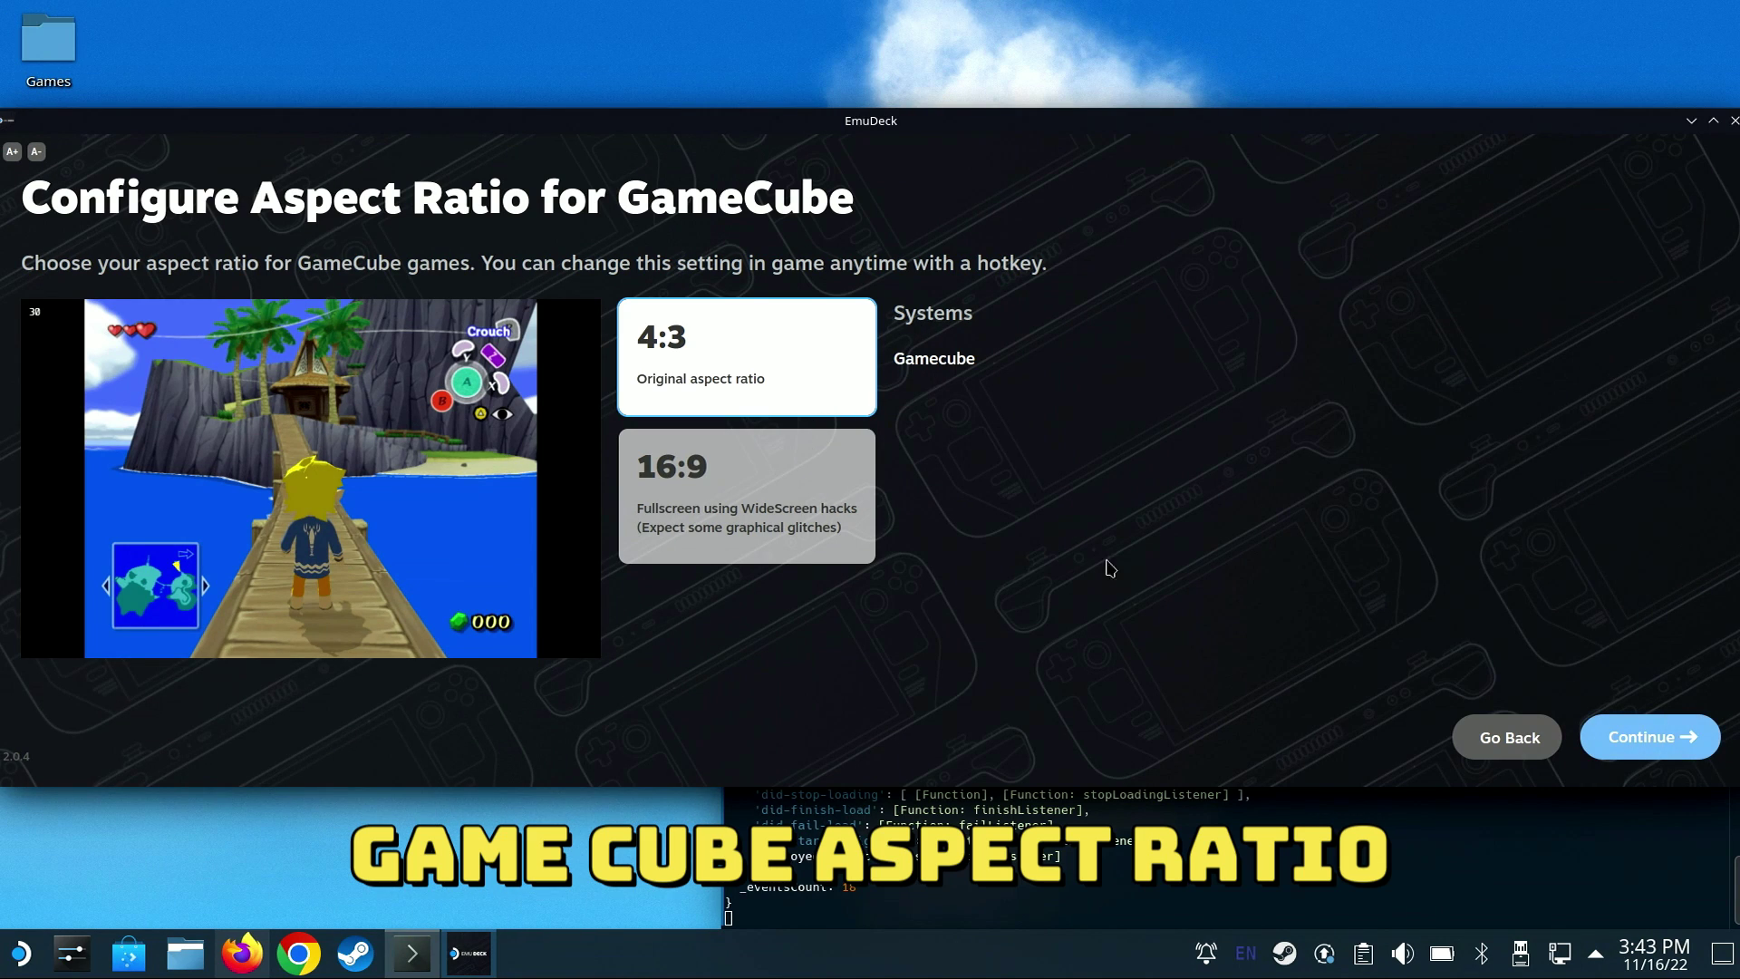
left_click(1627, 740)
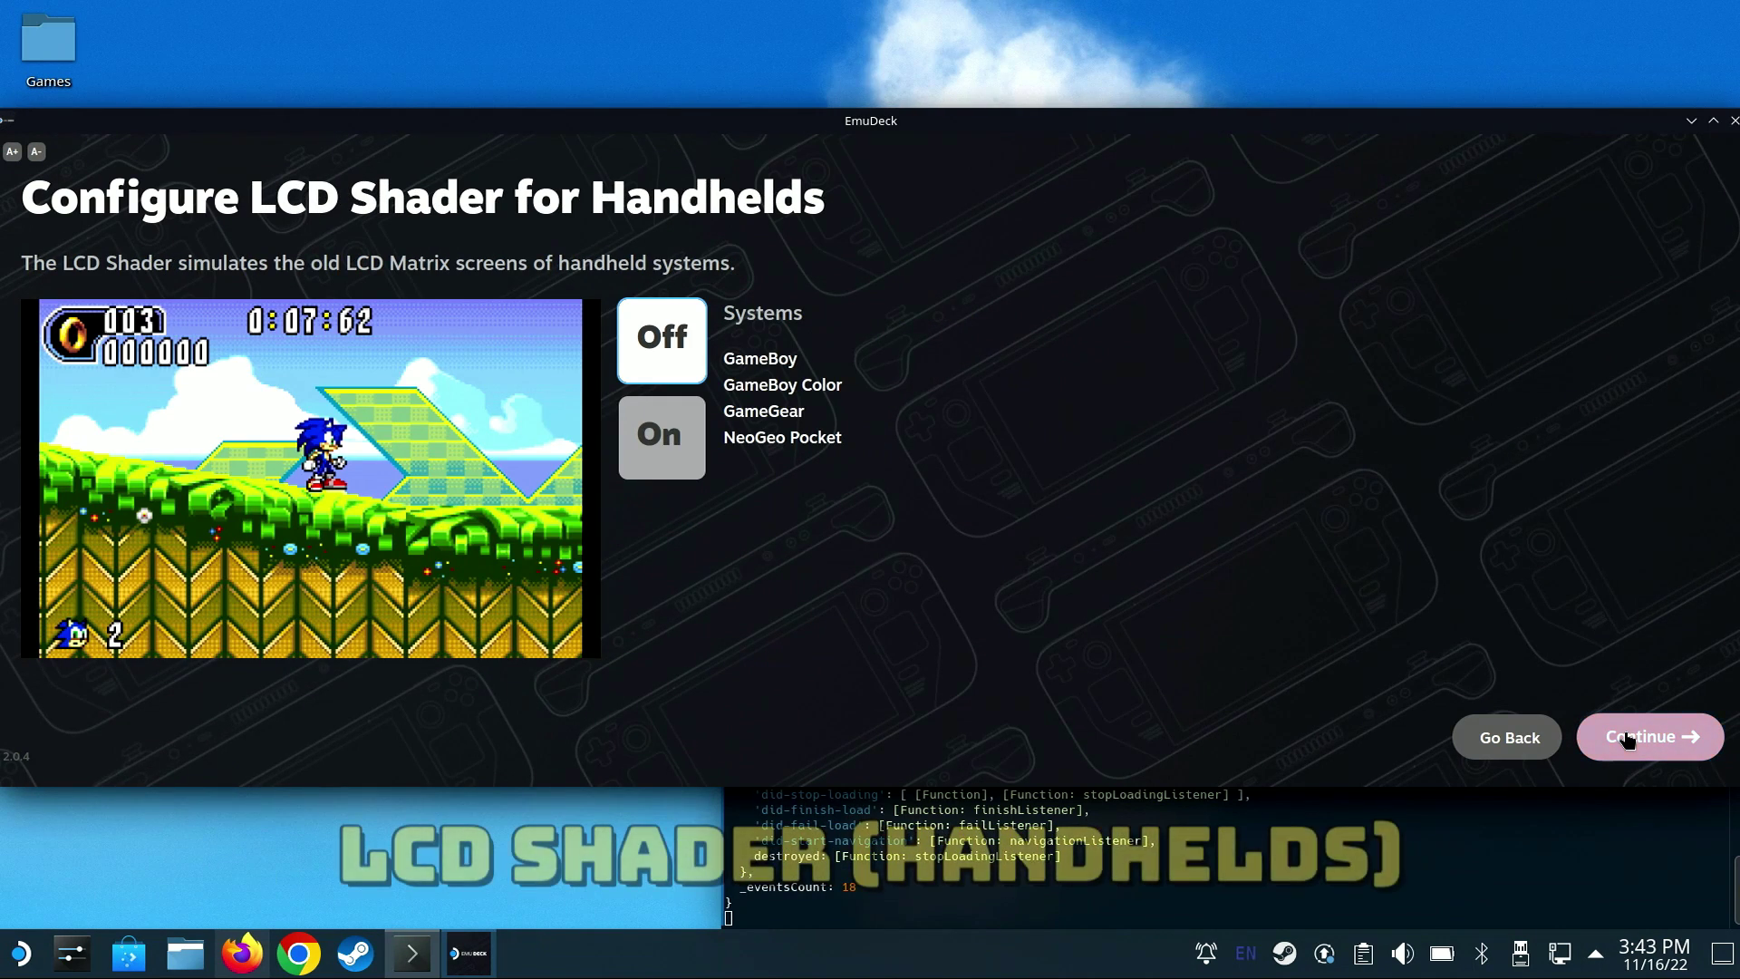
- Preview the LCD shader for handhelds, set it to Off and continue to the CRT shader settings
left_click(665, 441)
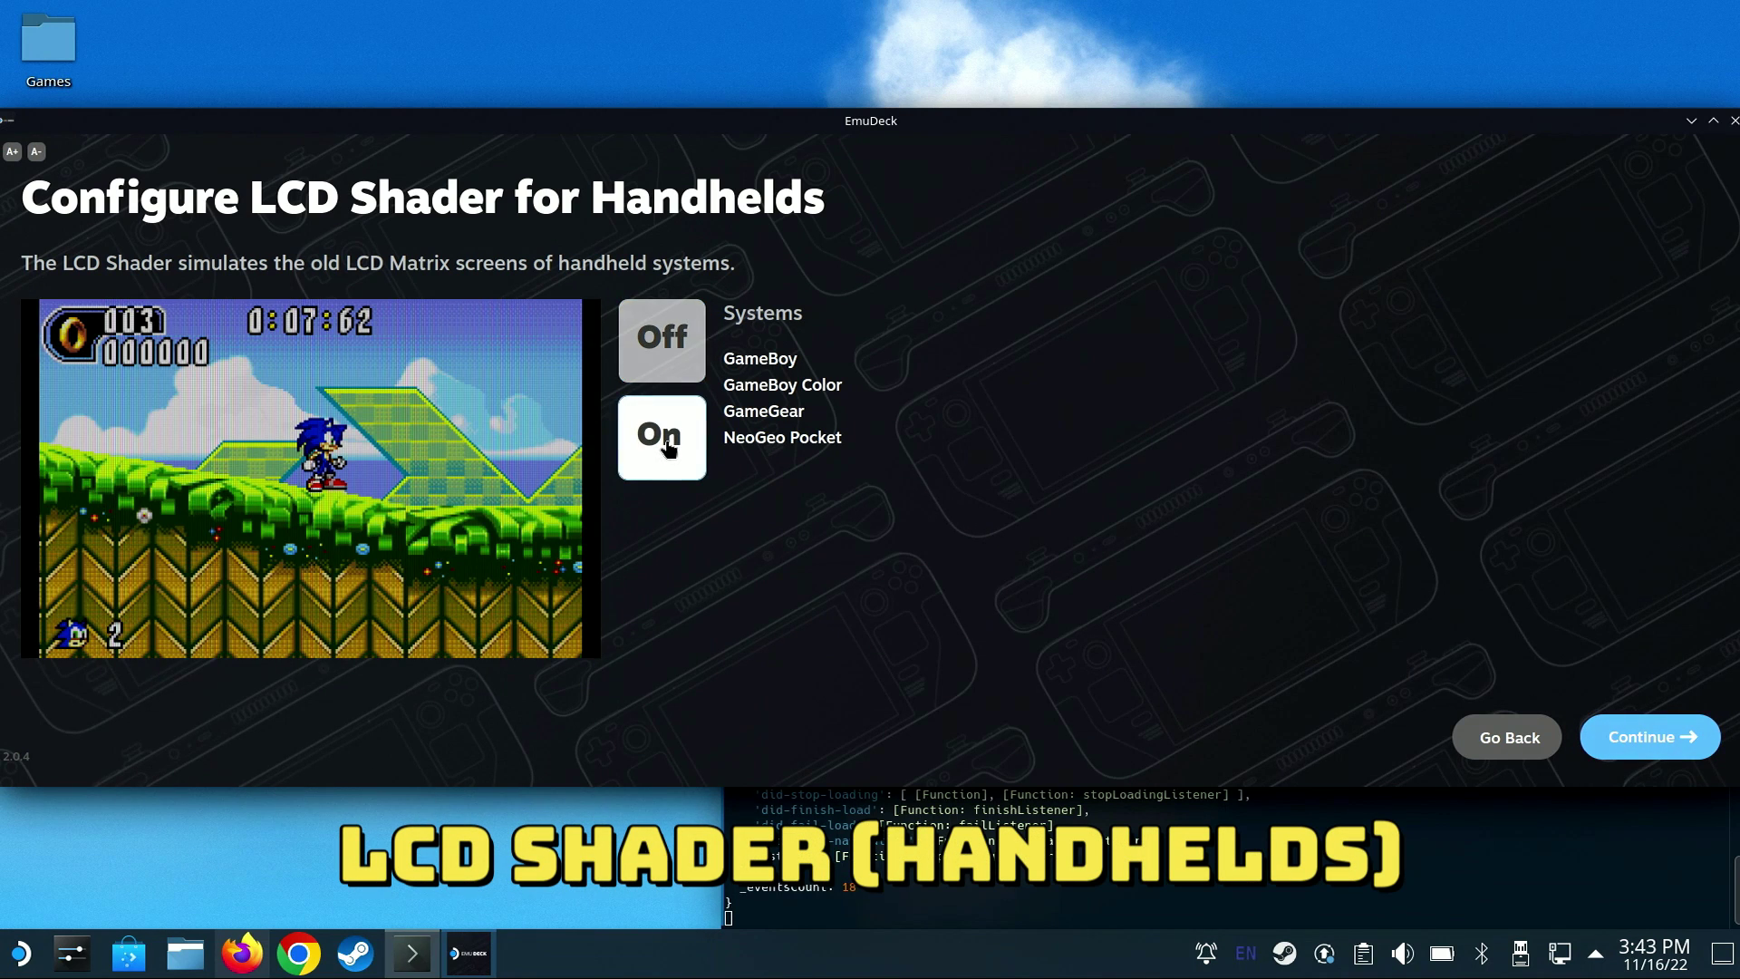
left_click(666, 348)
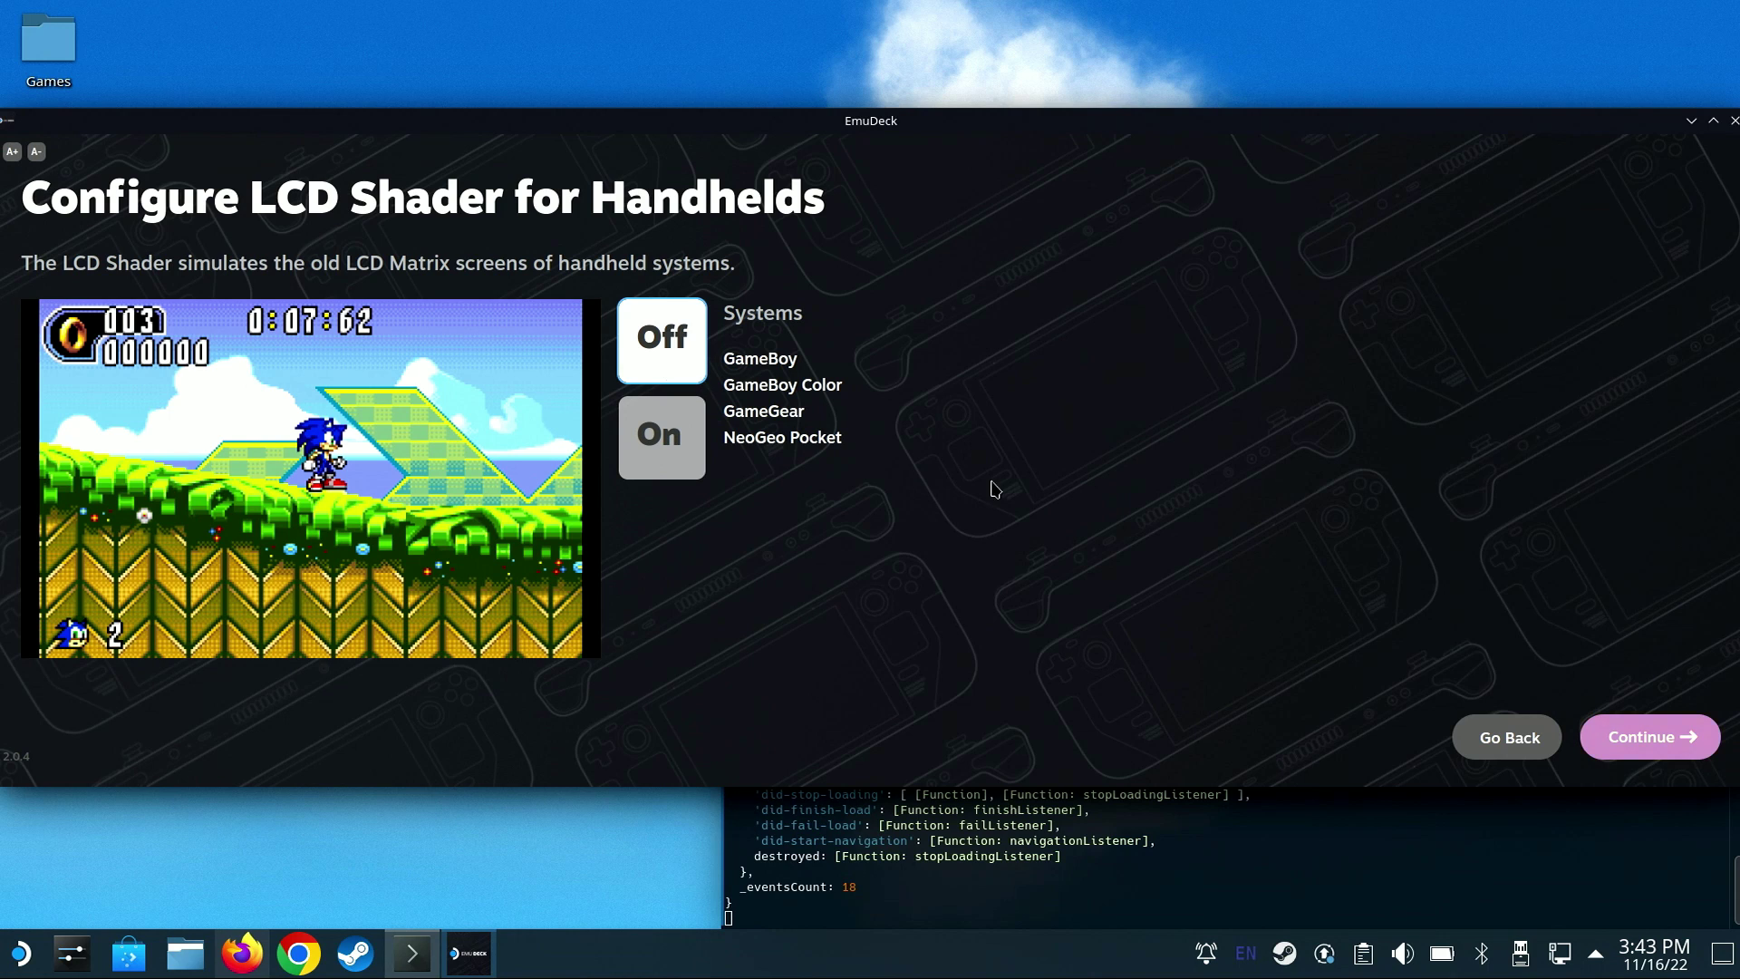
left_click(1636, 743)
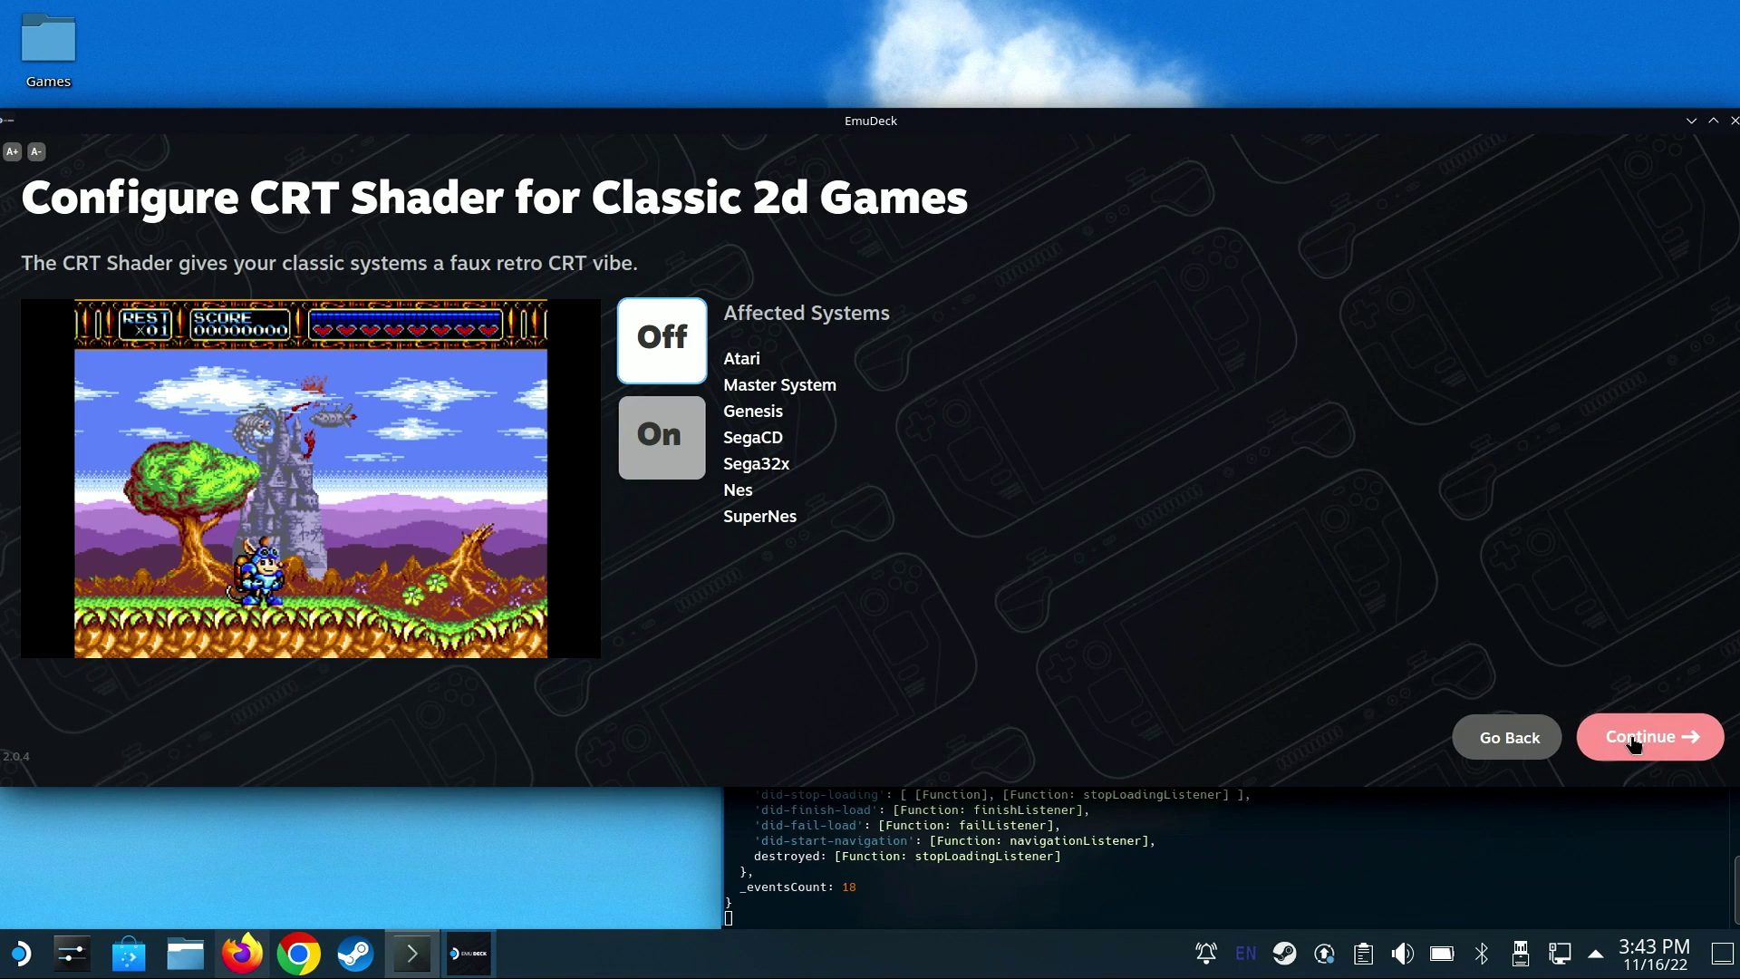
- Turn on the CRT shader for both classic 2D and classic 3D games
left_click(650, 440)
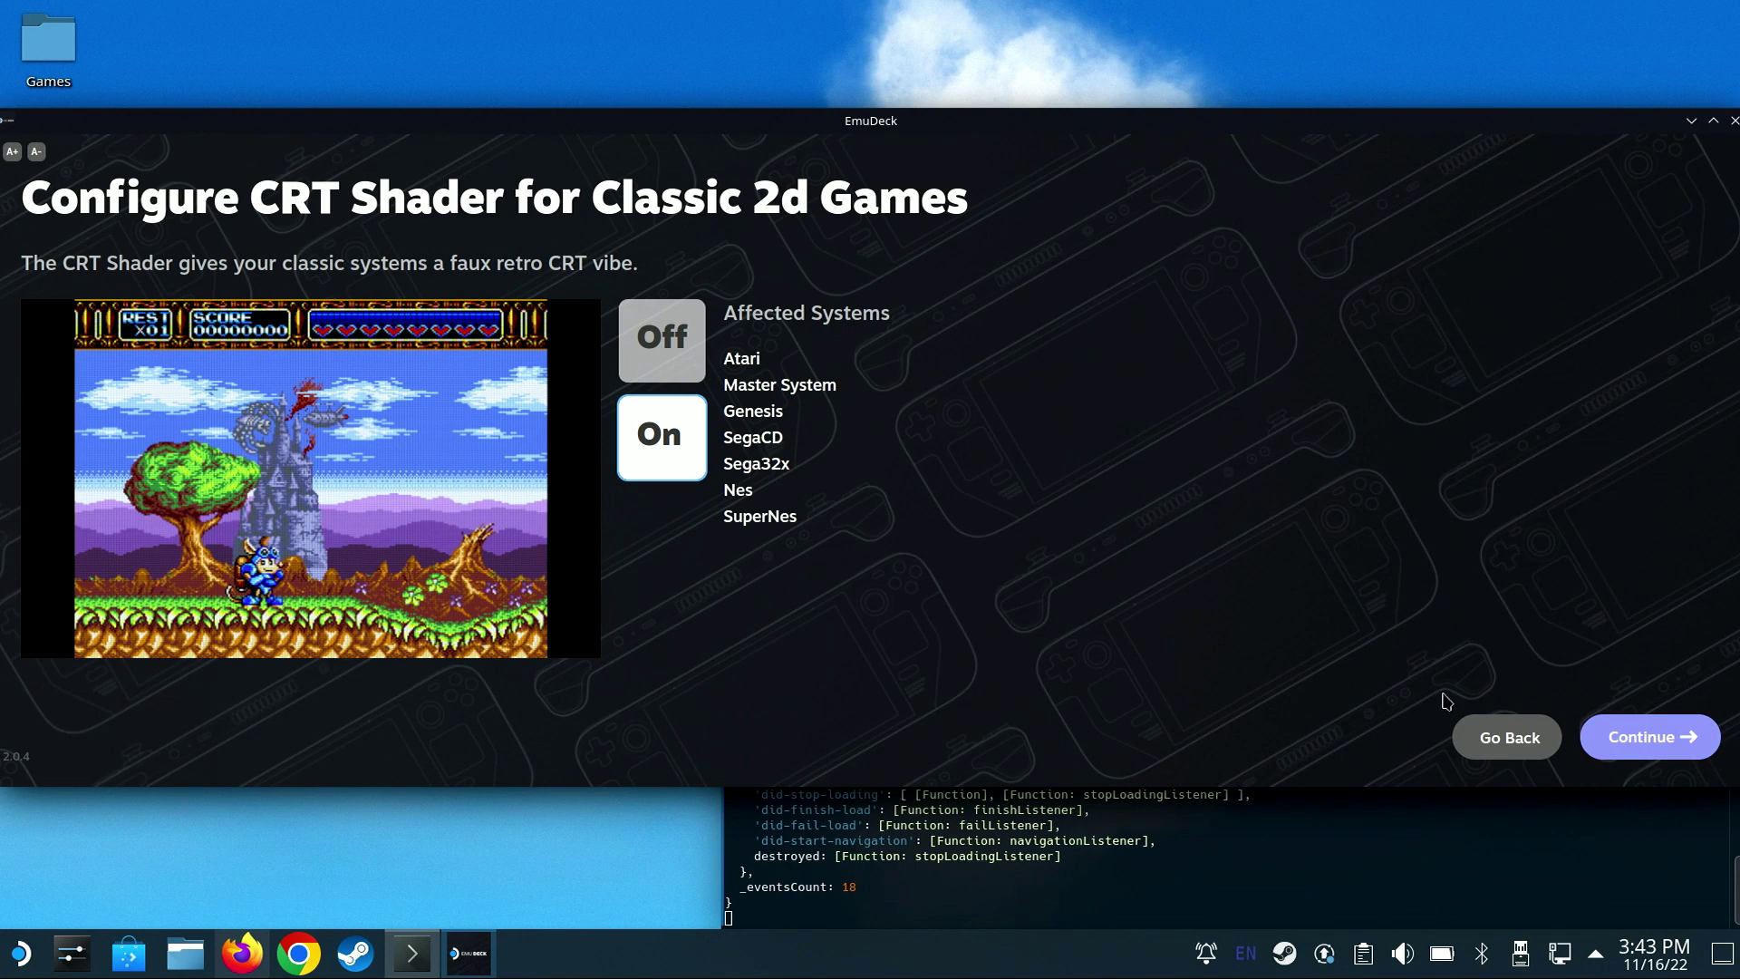
left_click(1636, 745)
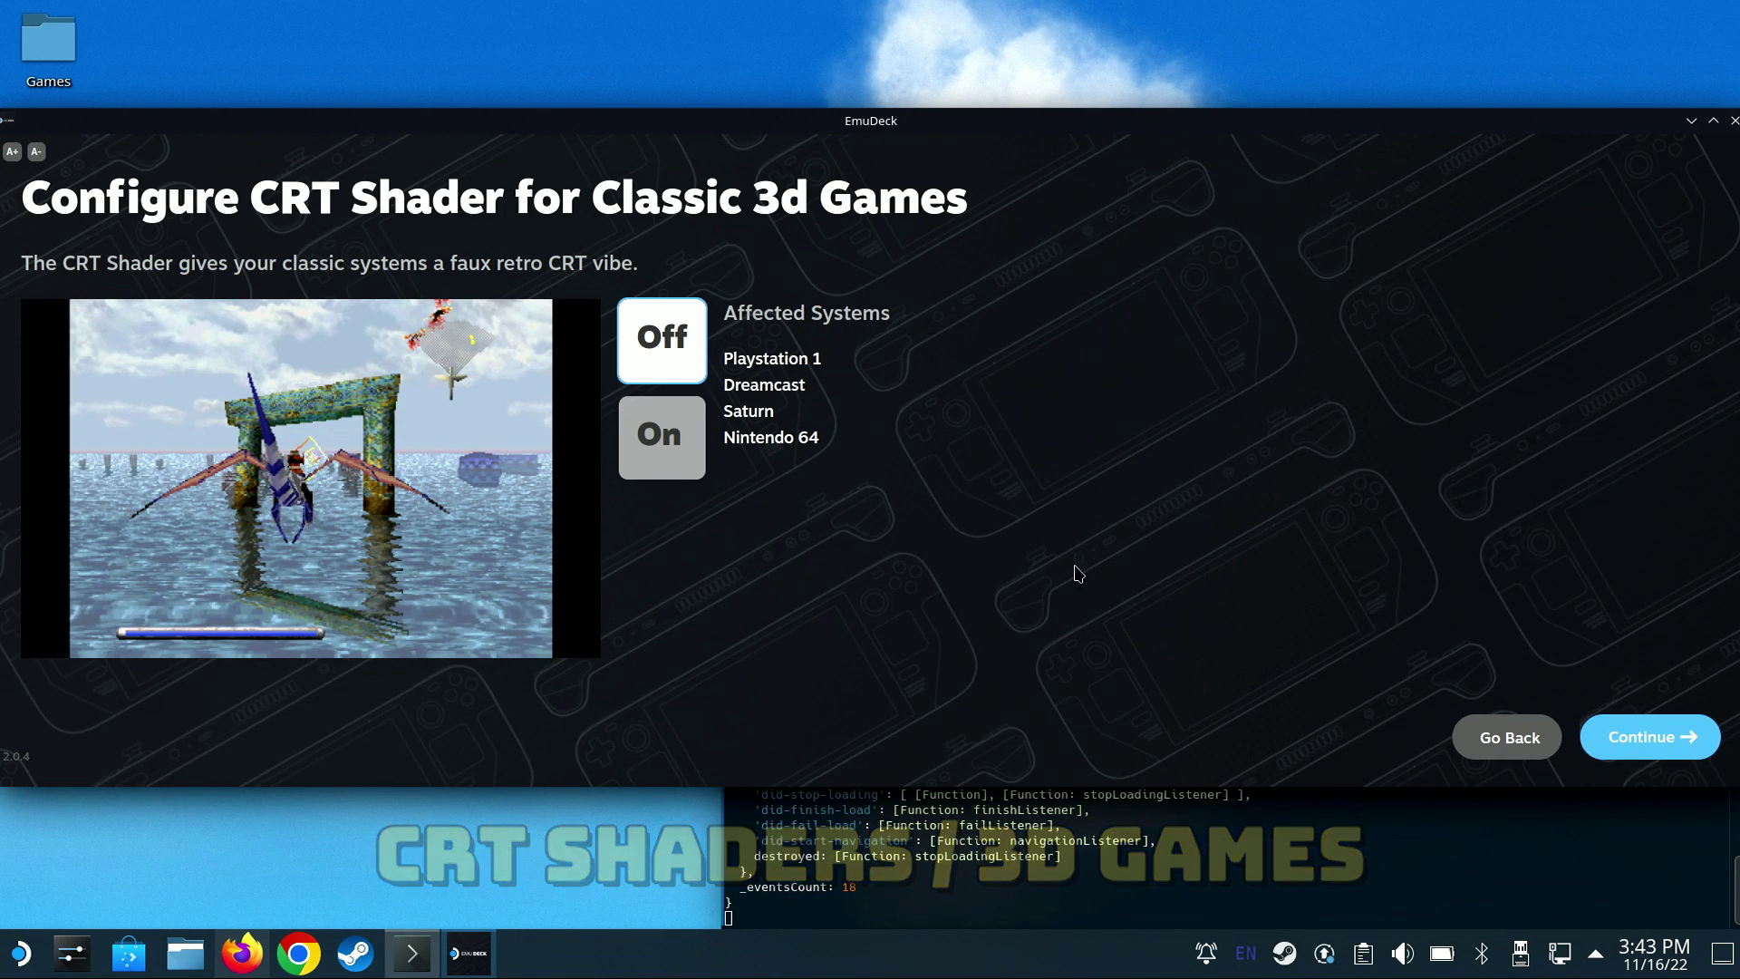
left_click(675, 449)
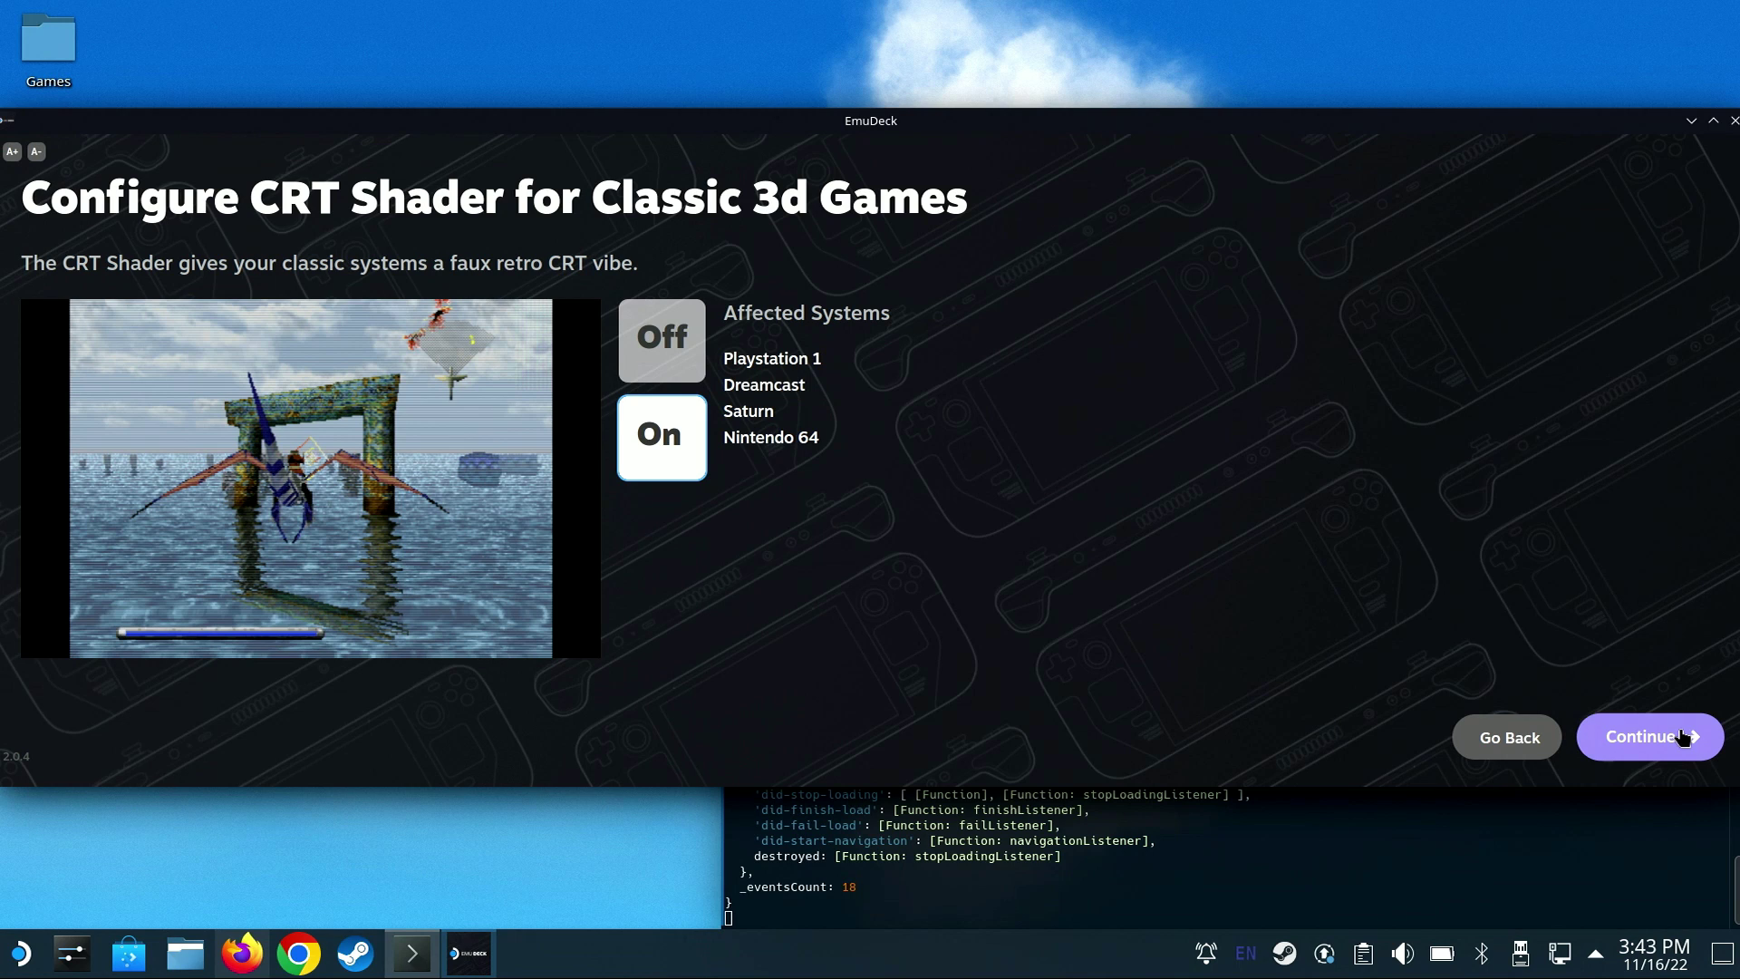
left_click(1653, 736)
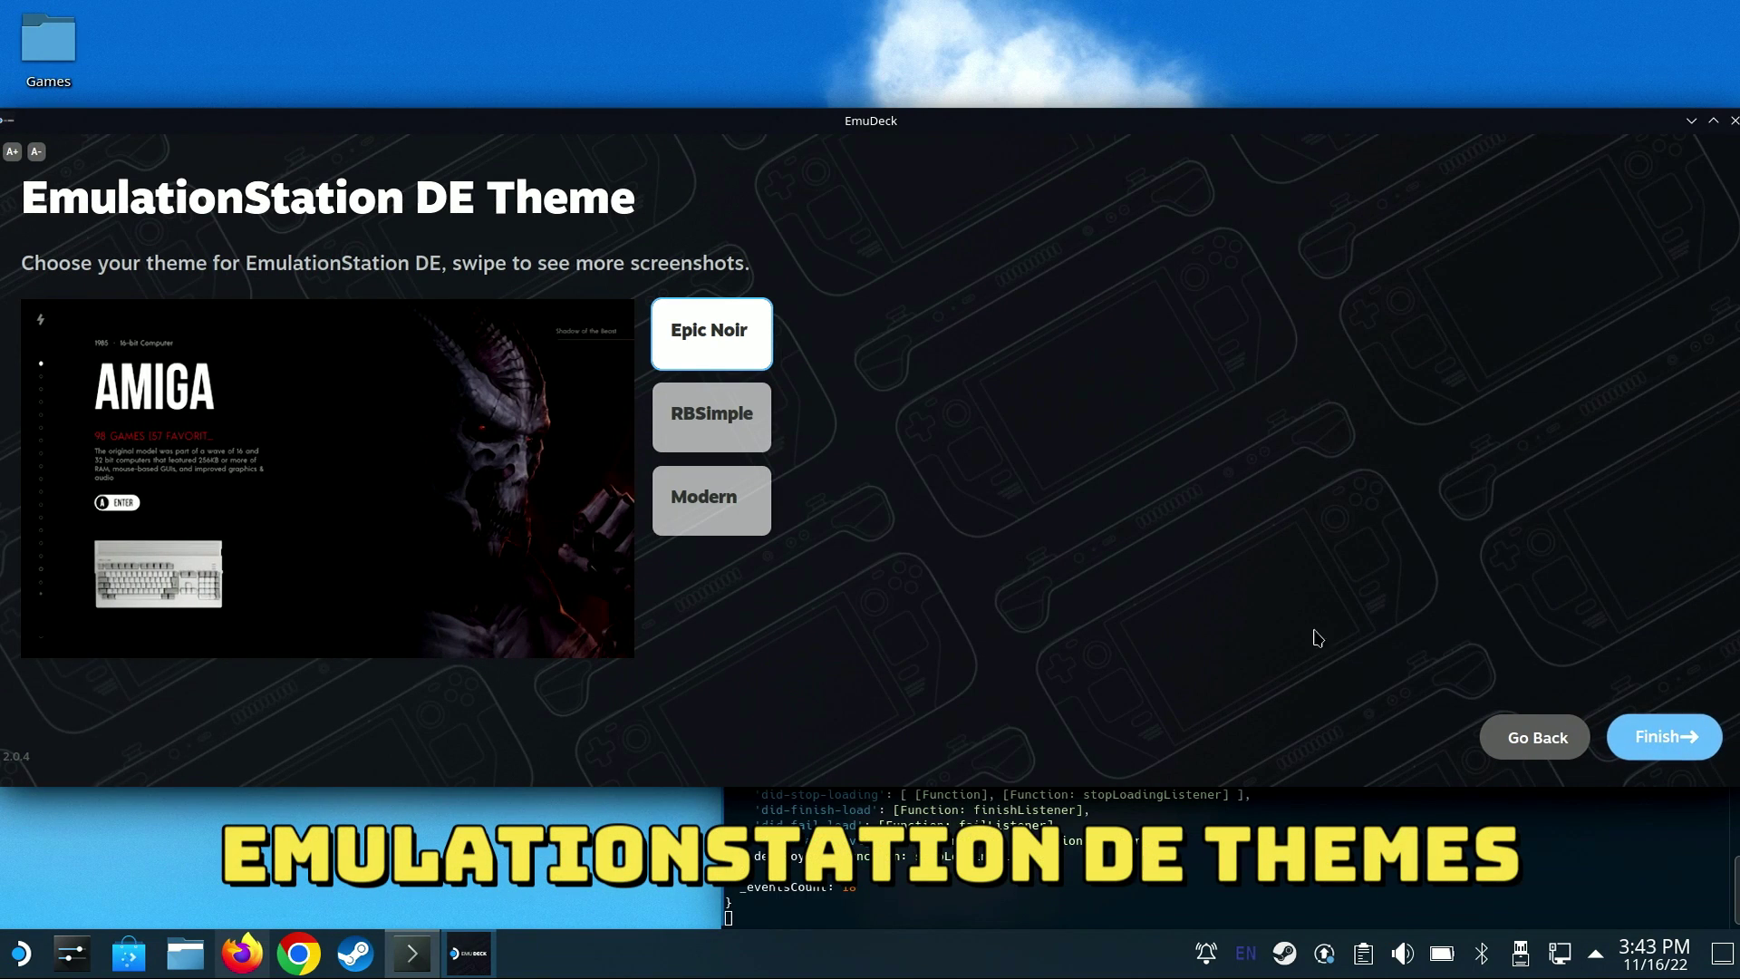
- Choose the Modern theme for EmulationStation DE, finish the installation and exit the installer
left_click(709, 417)
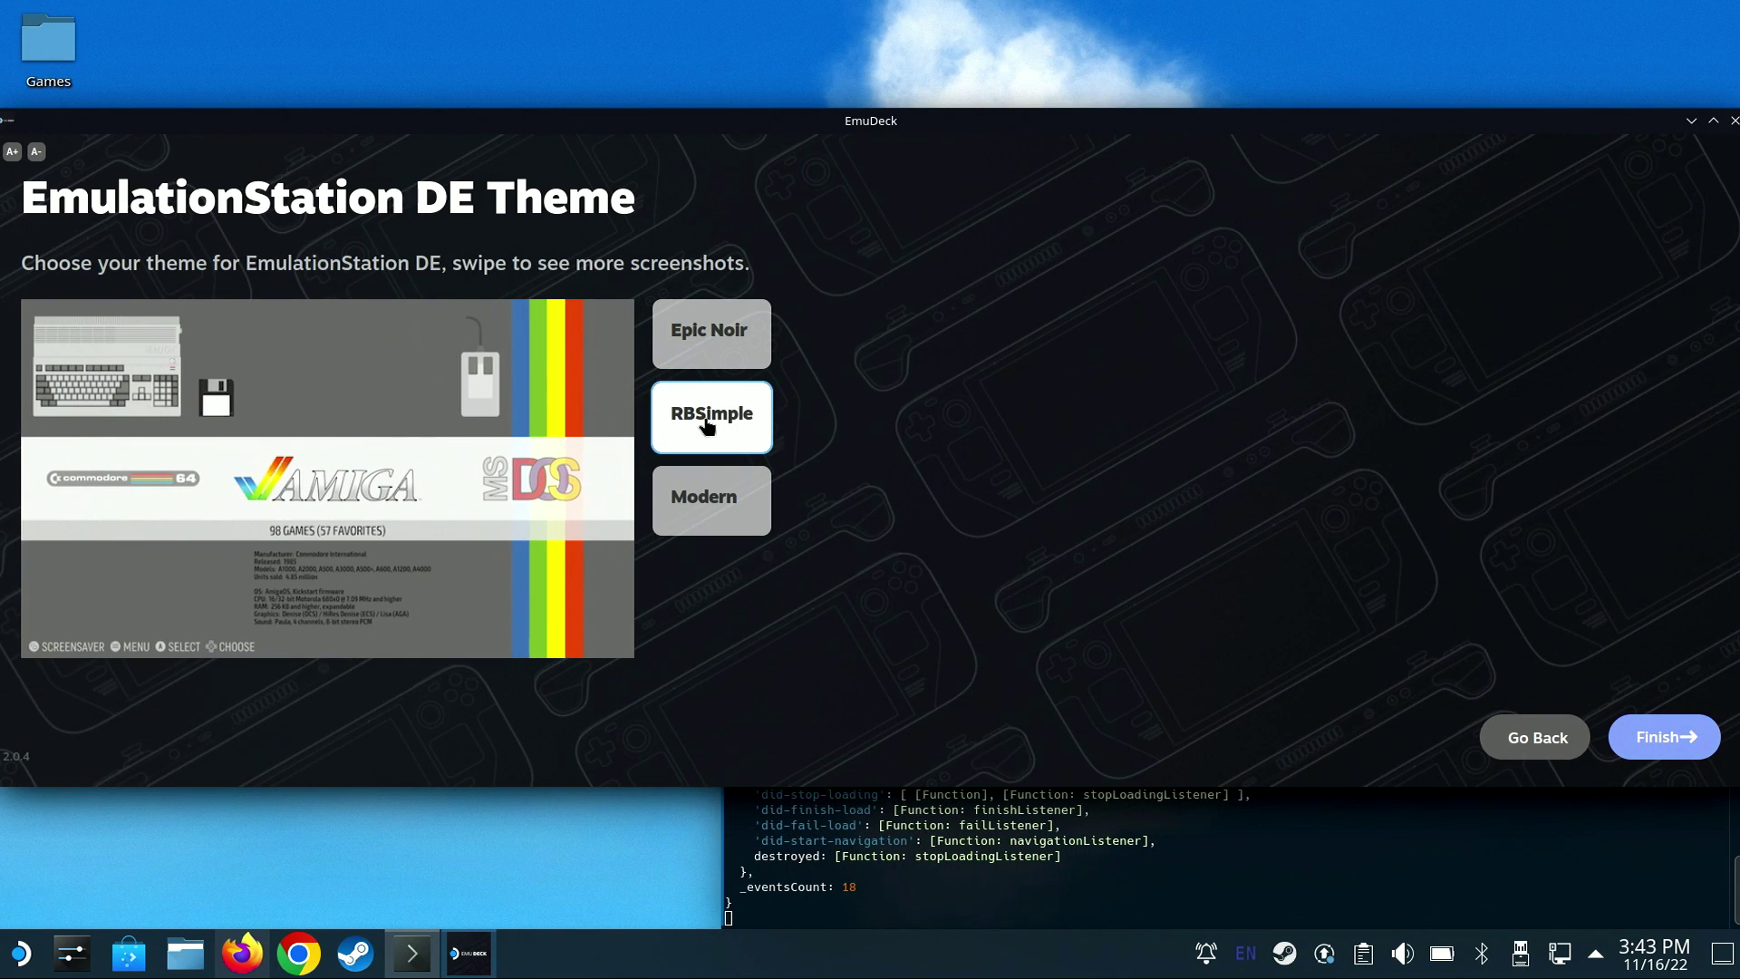
left_click(707, 503)
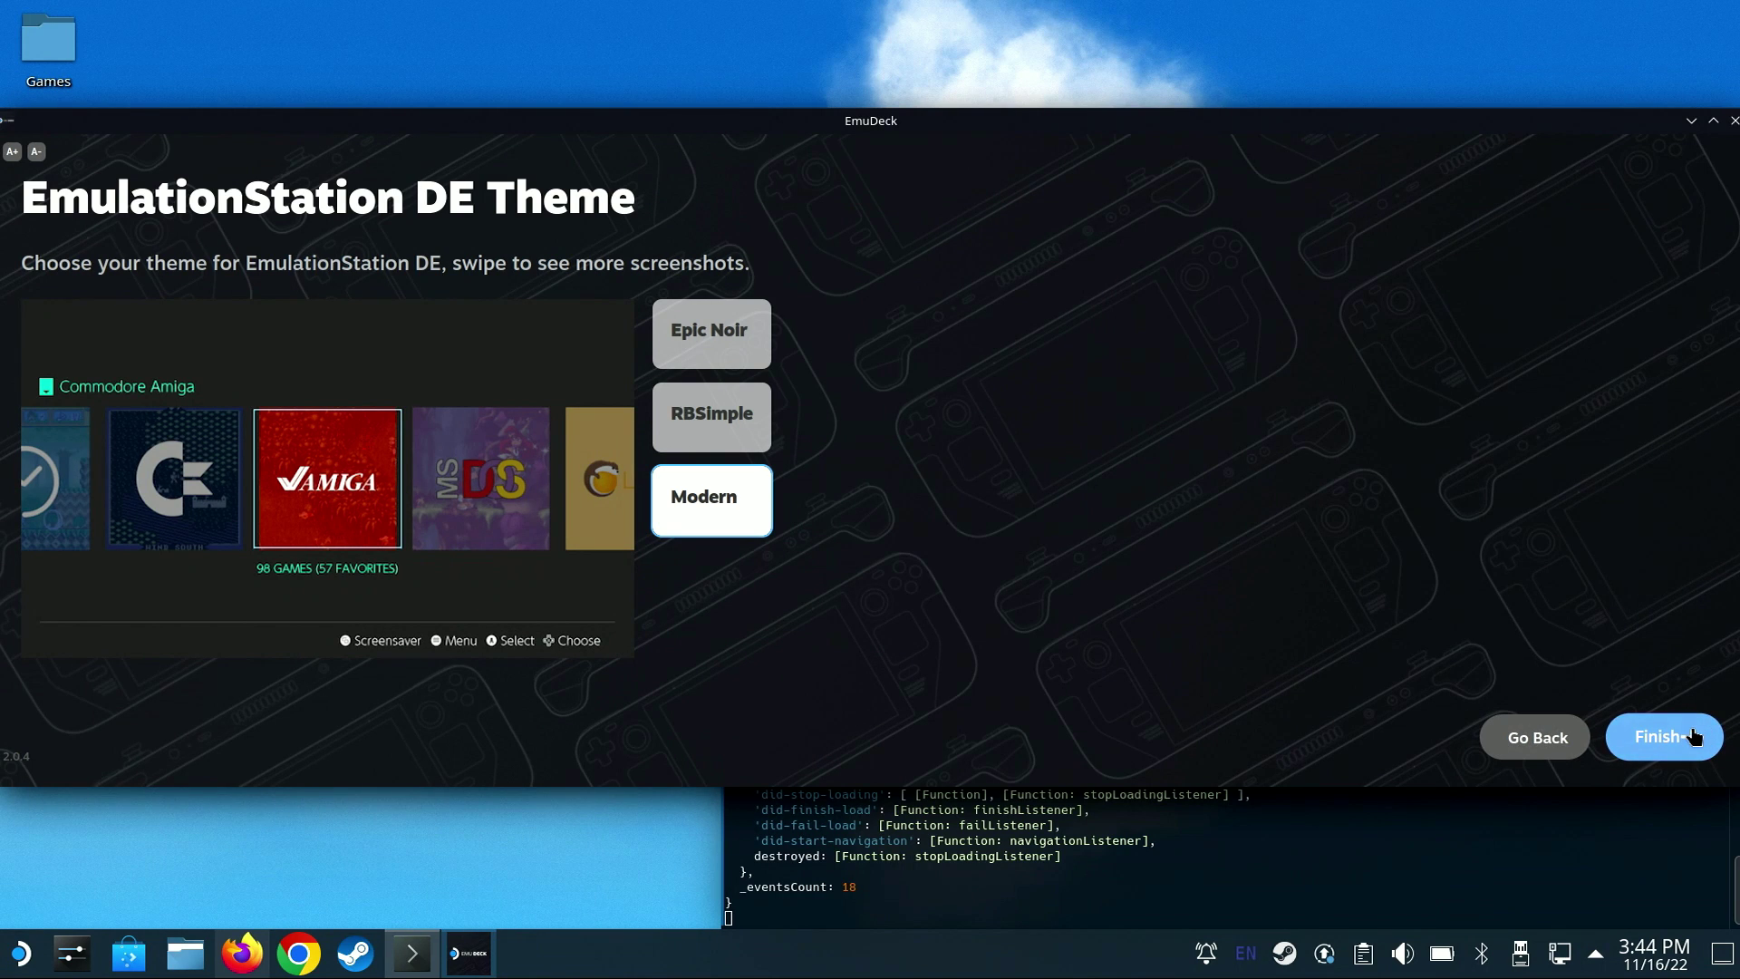
left_click(1668, 738)
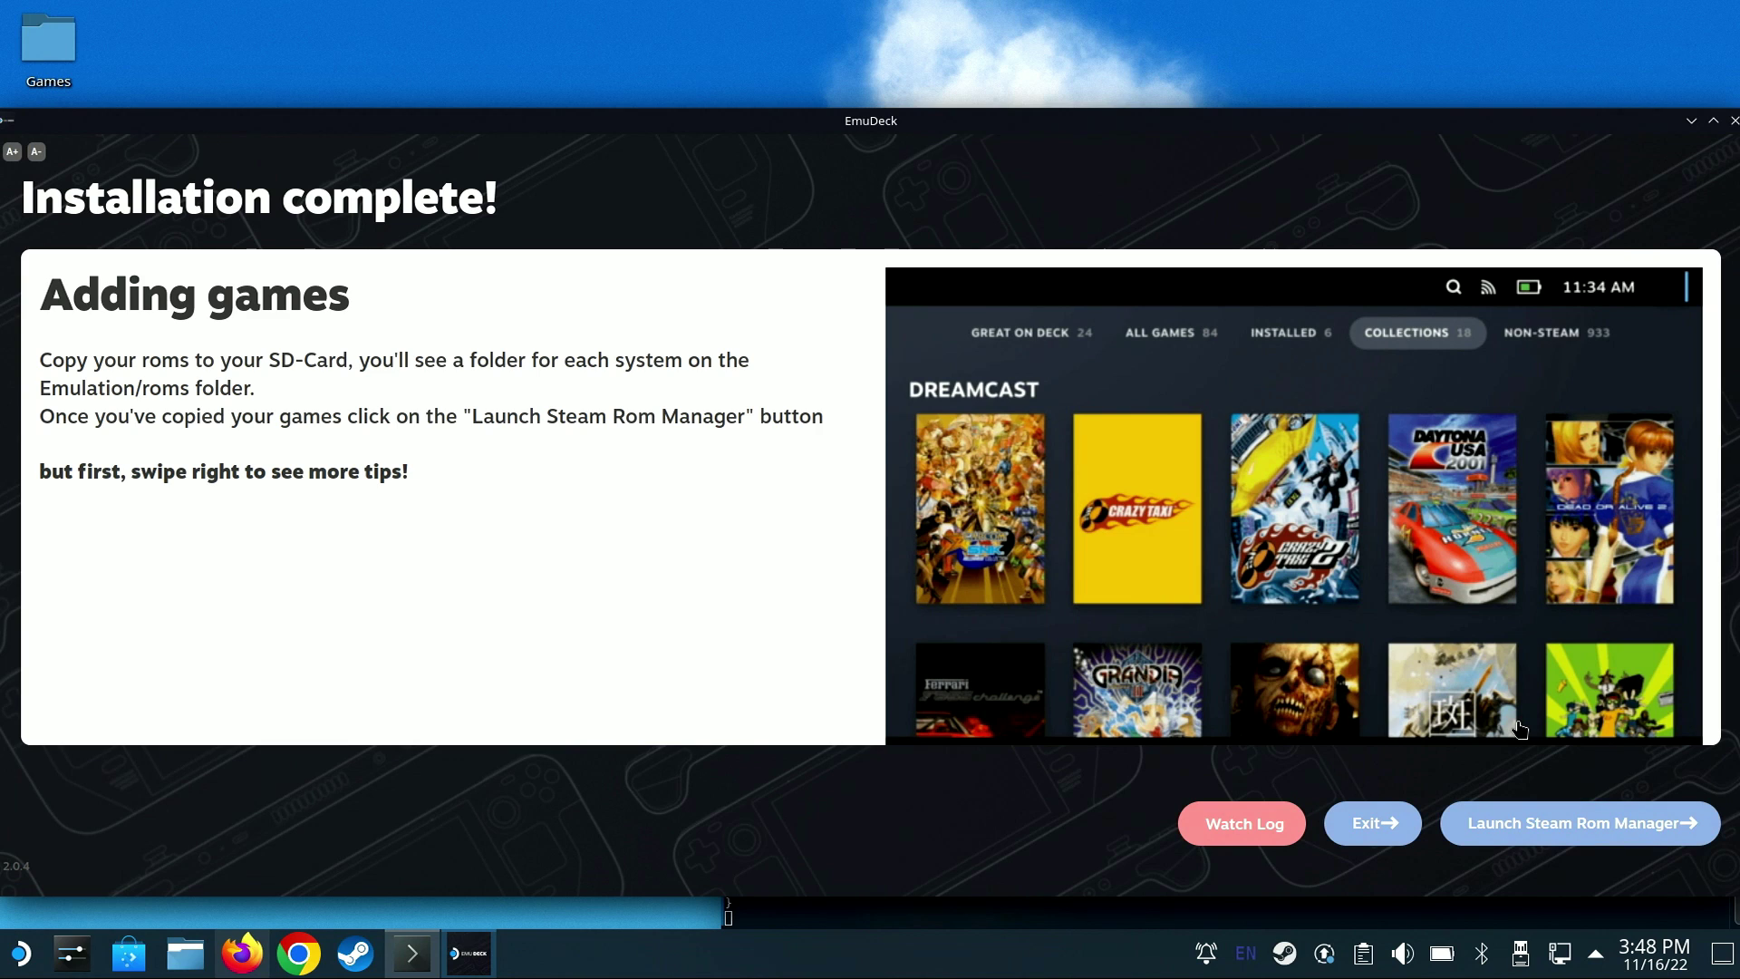
left_click(1364, 826)
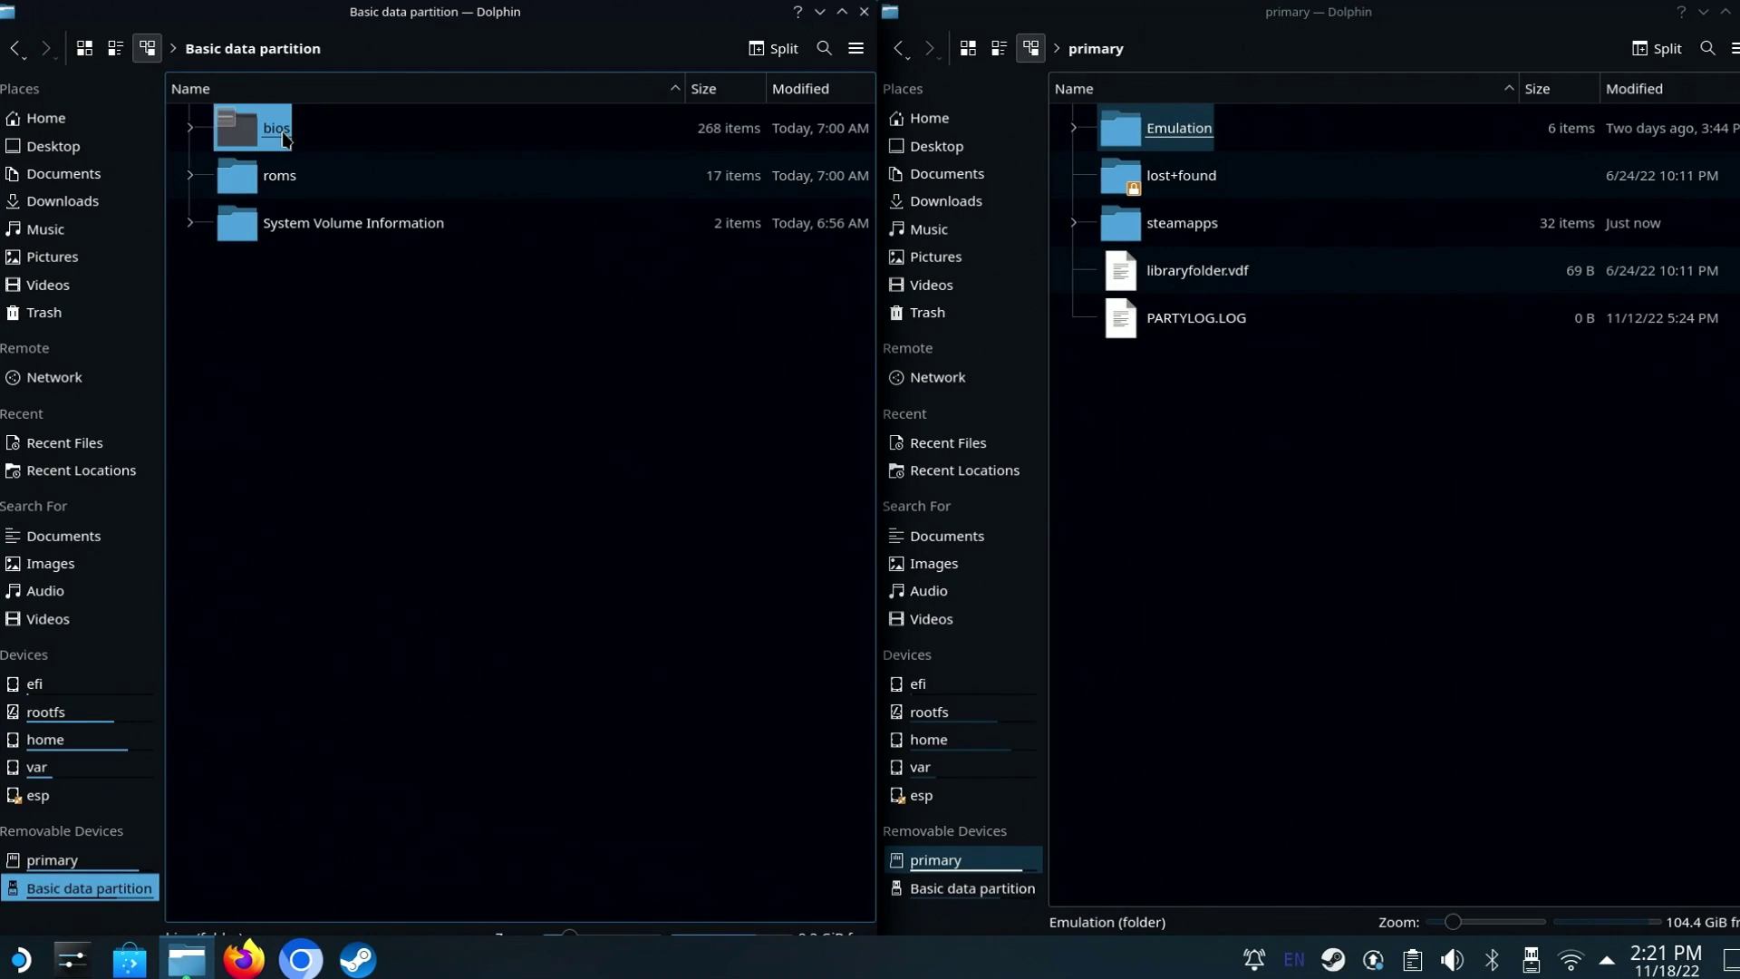
- In the Dolphin file manager, look through the bios and roms folders on the USB stick's Basic data partition
double_click(272, 128)
scroll(334, 453, "down", 8)
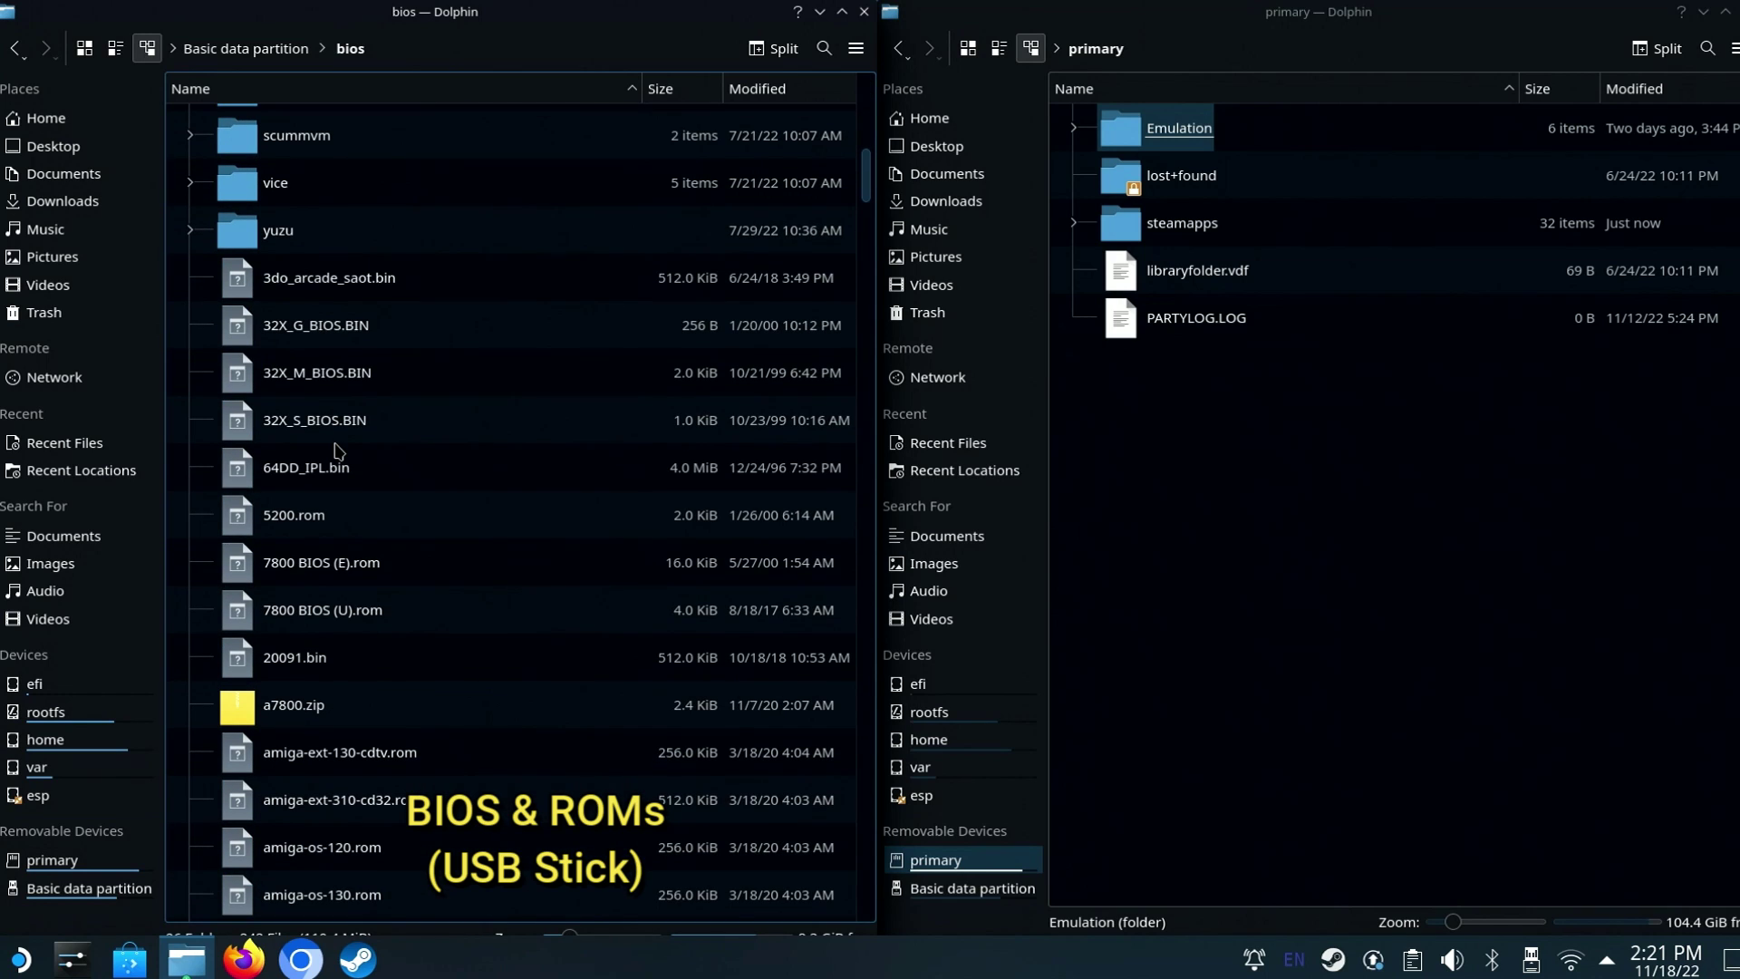
scroll(338, 450, "up", 4)
scroll(335, 446, "up", 4)
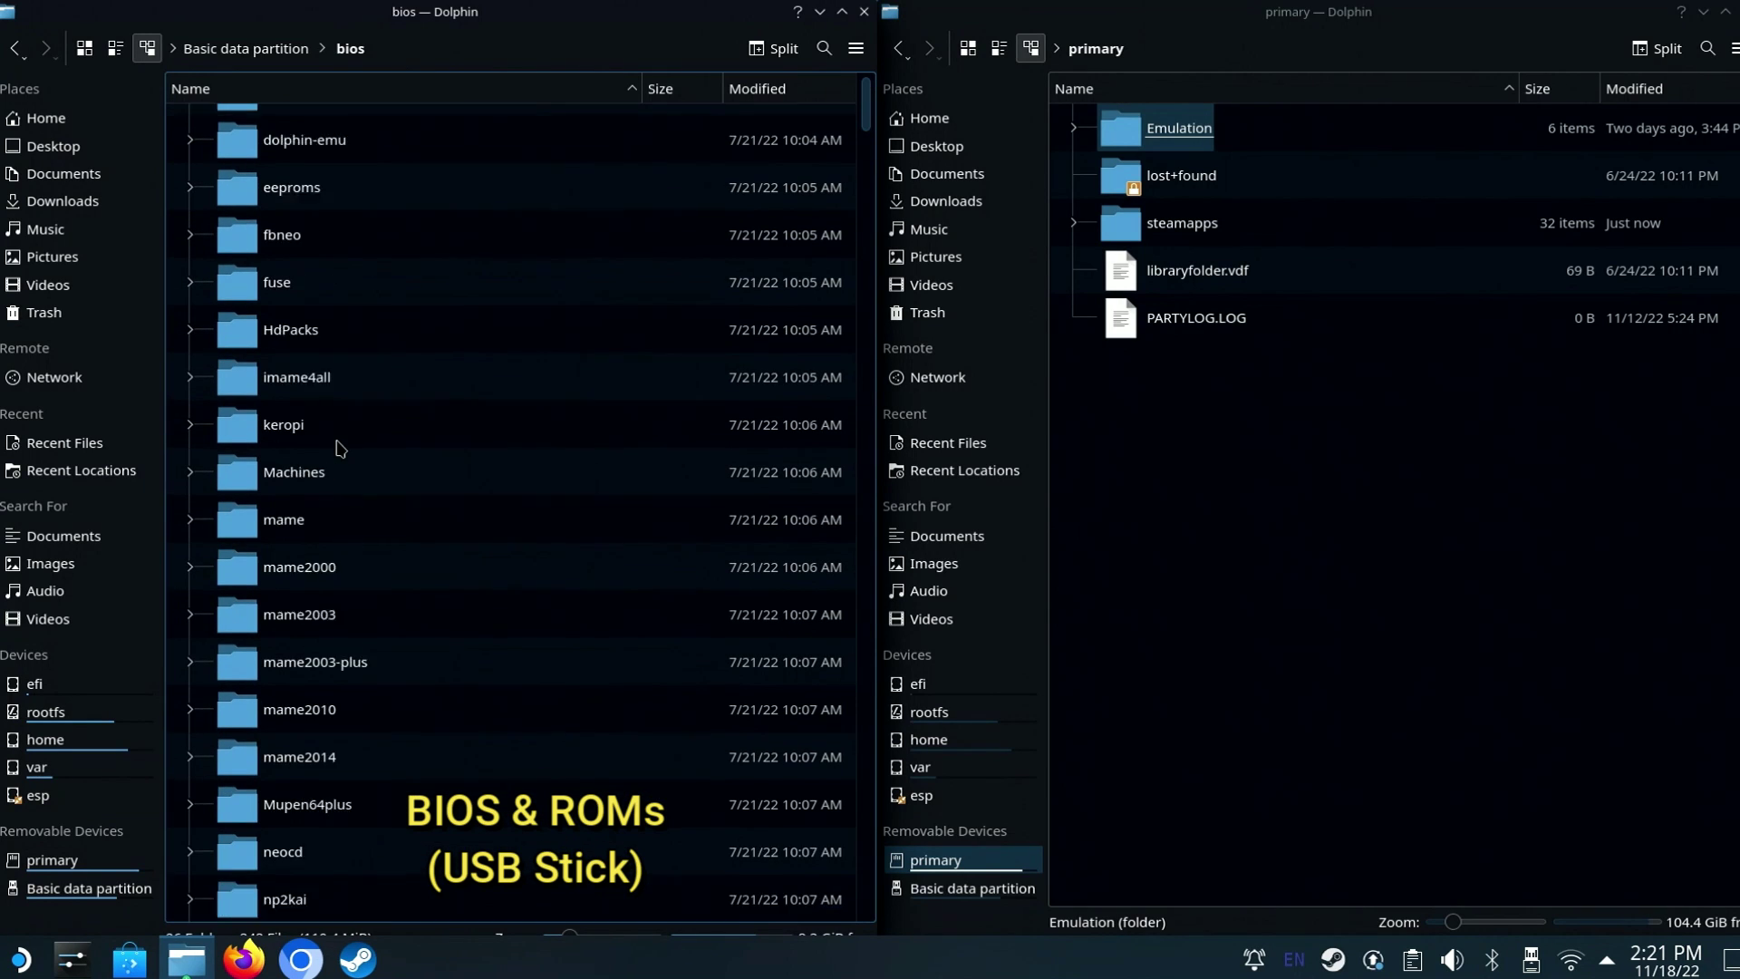
left_click(283, 51)
double_click(277, 175)
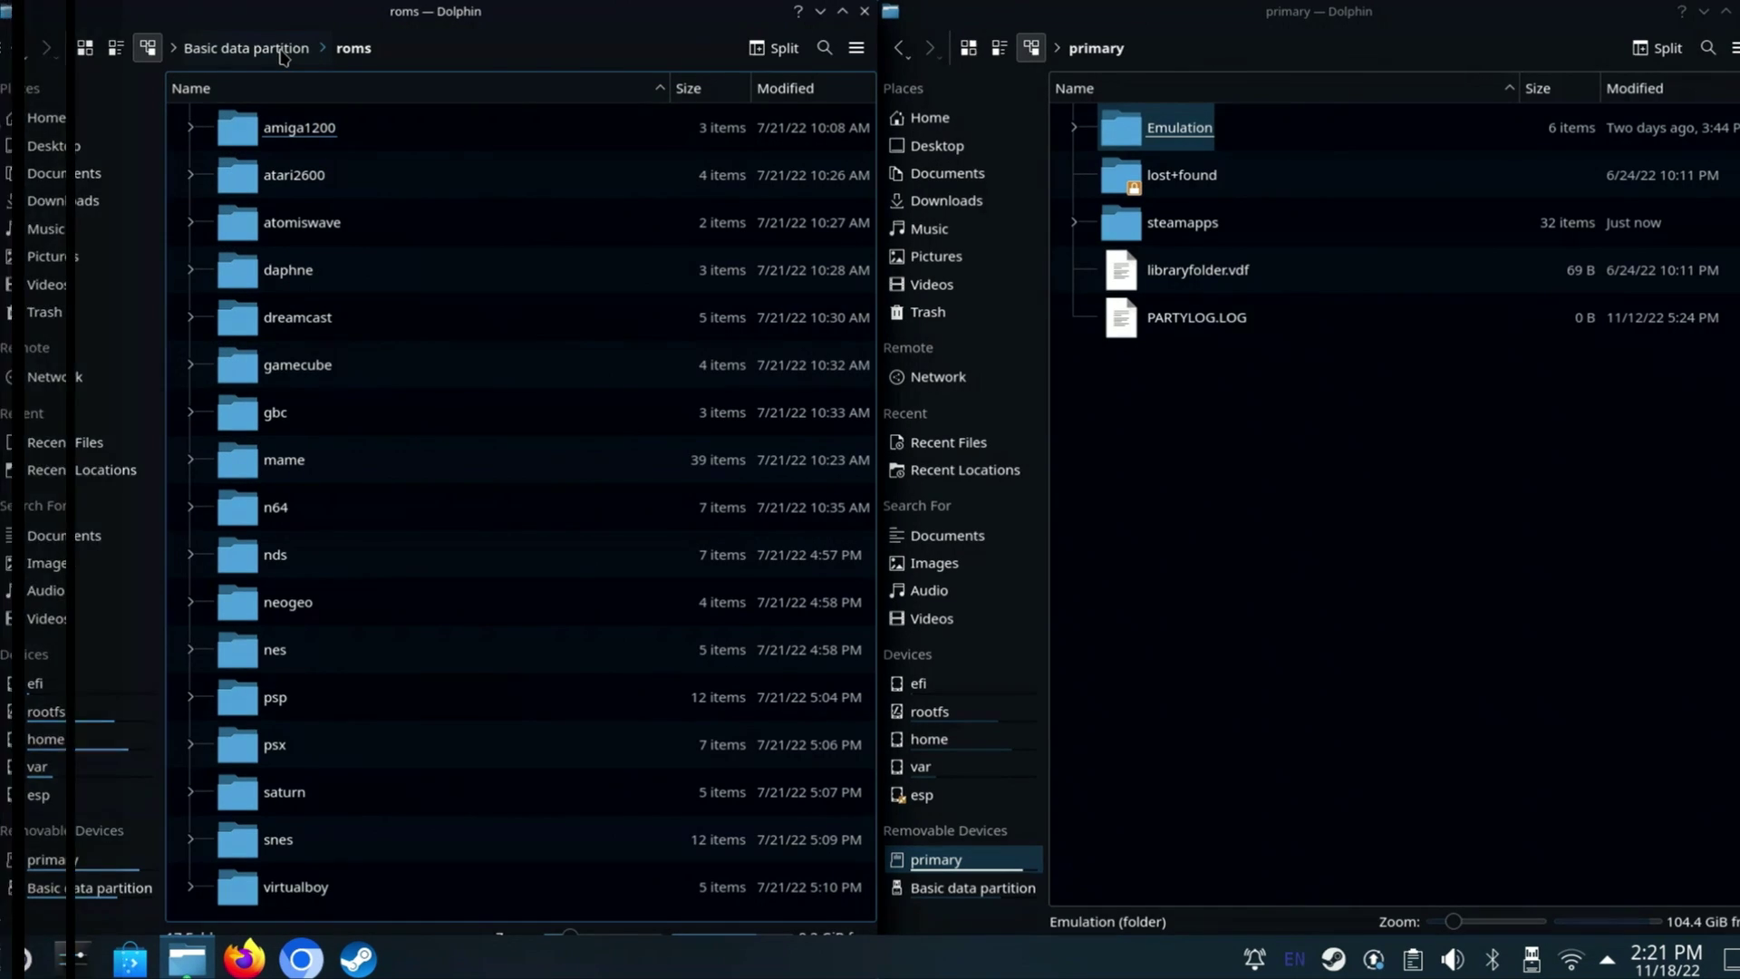
left_click(284, 52)
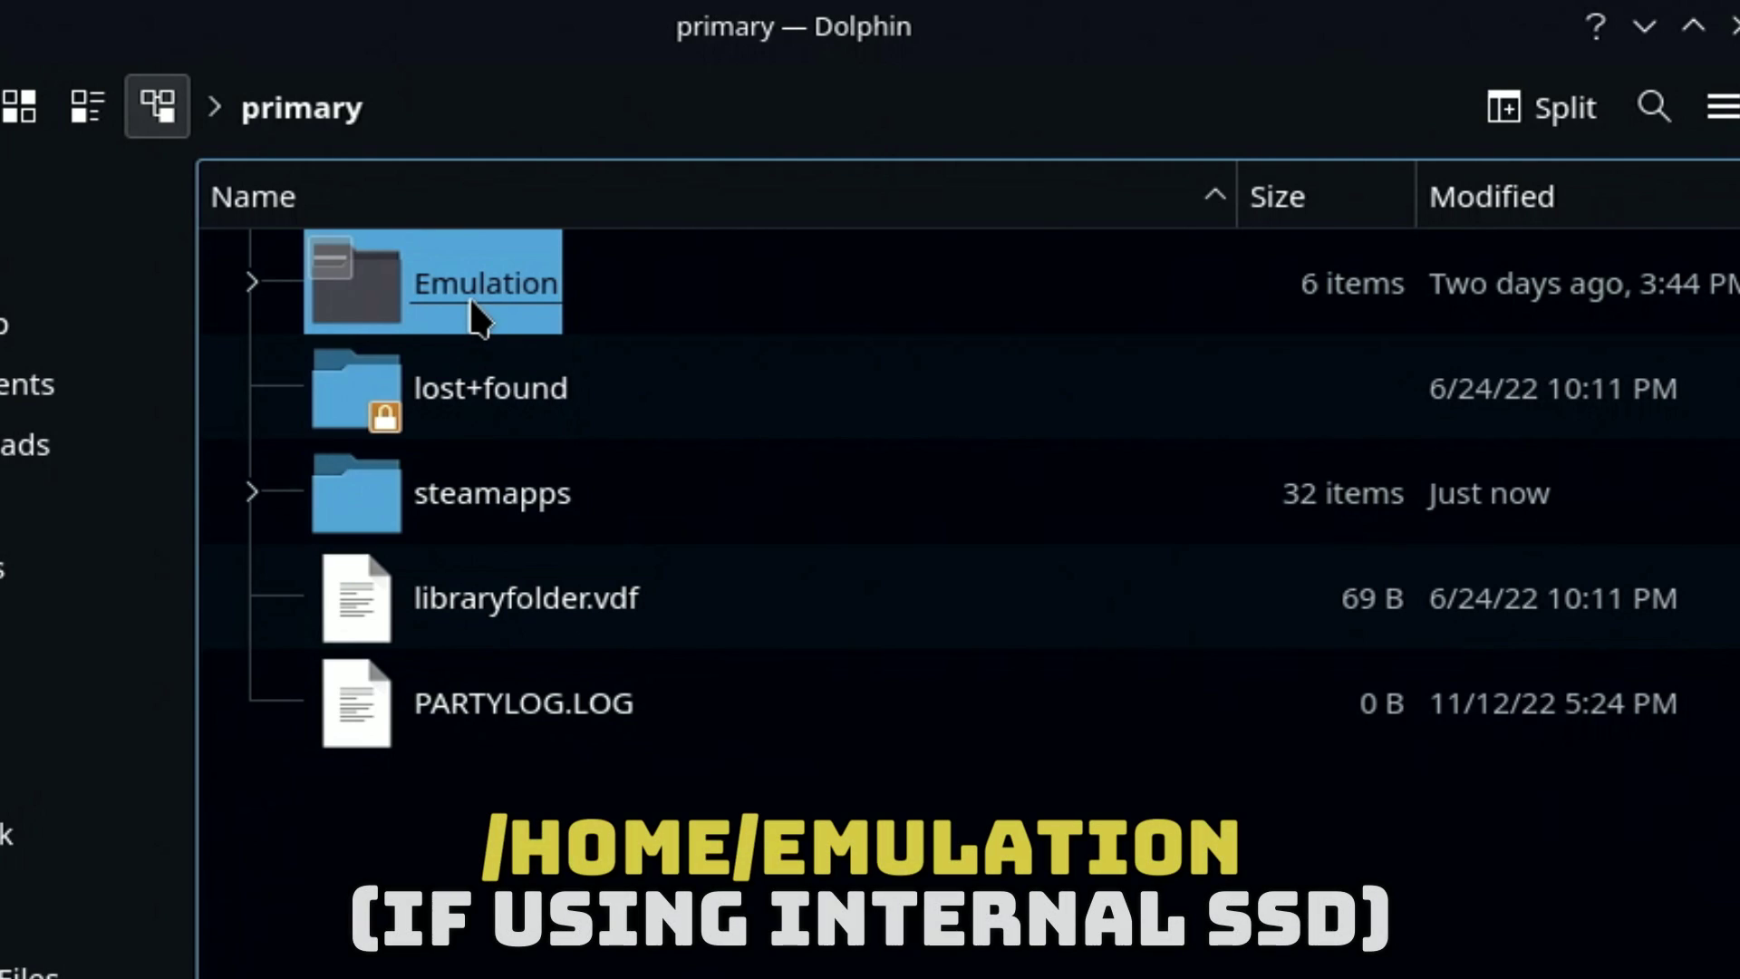
- Examine the system folders inside Emulation/roms on the primary SD card
double_click(479, 322)
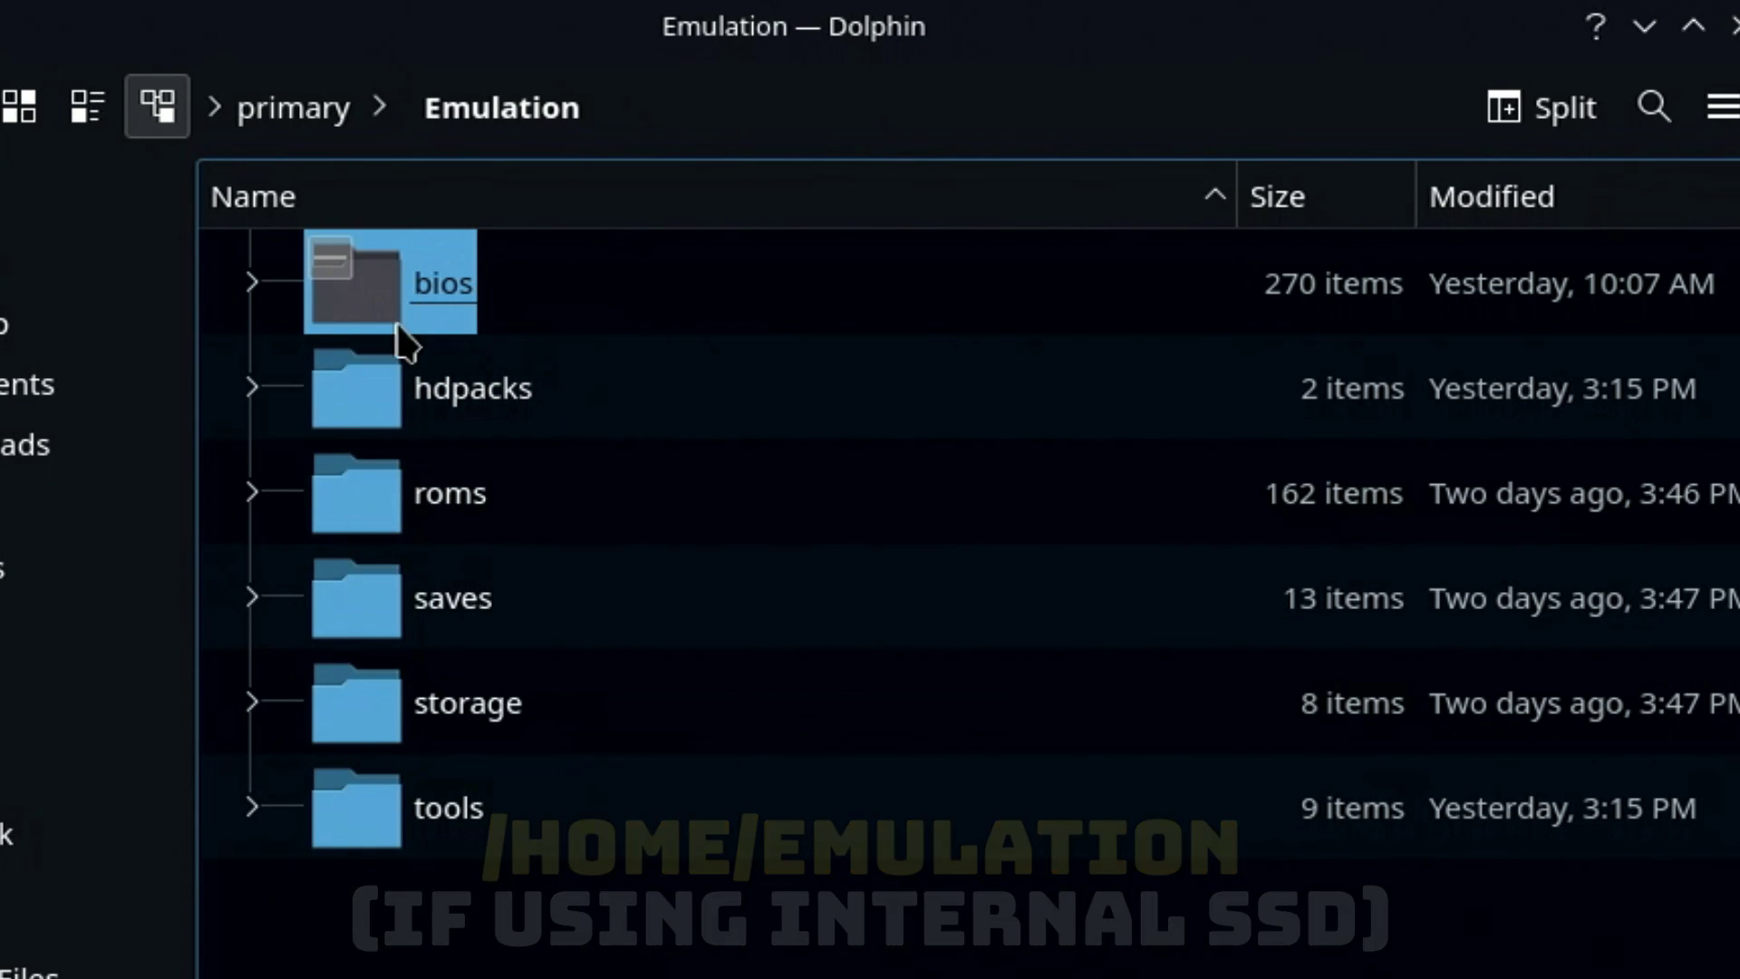
left_click(404, 539)
double_click(404, 538)
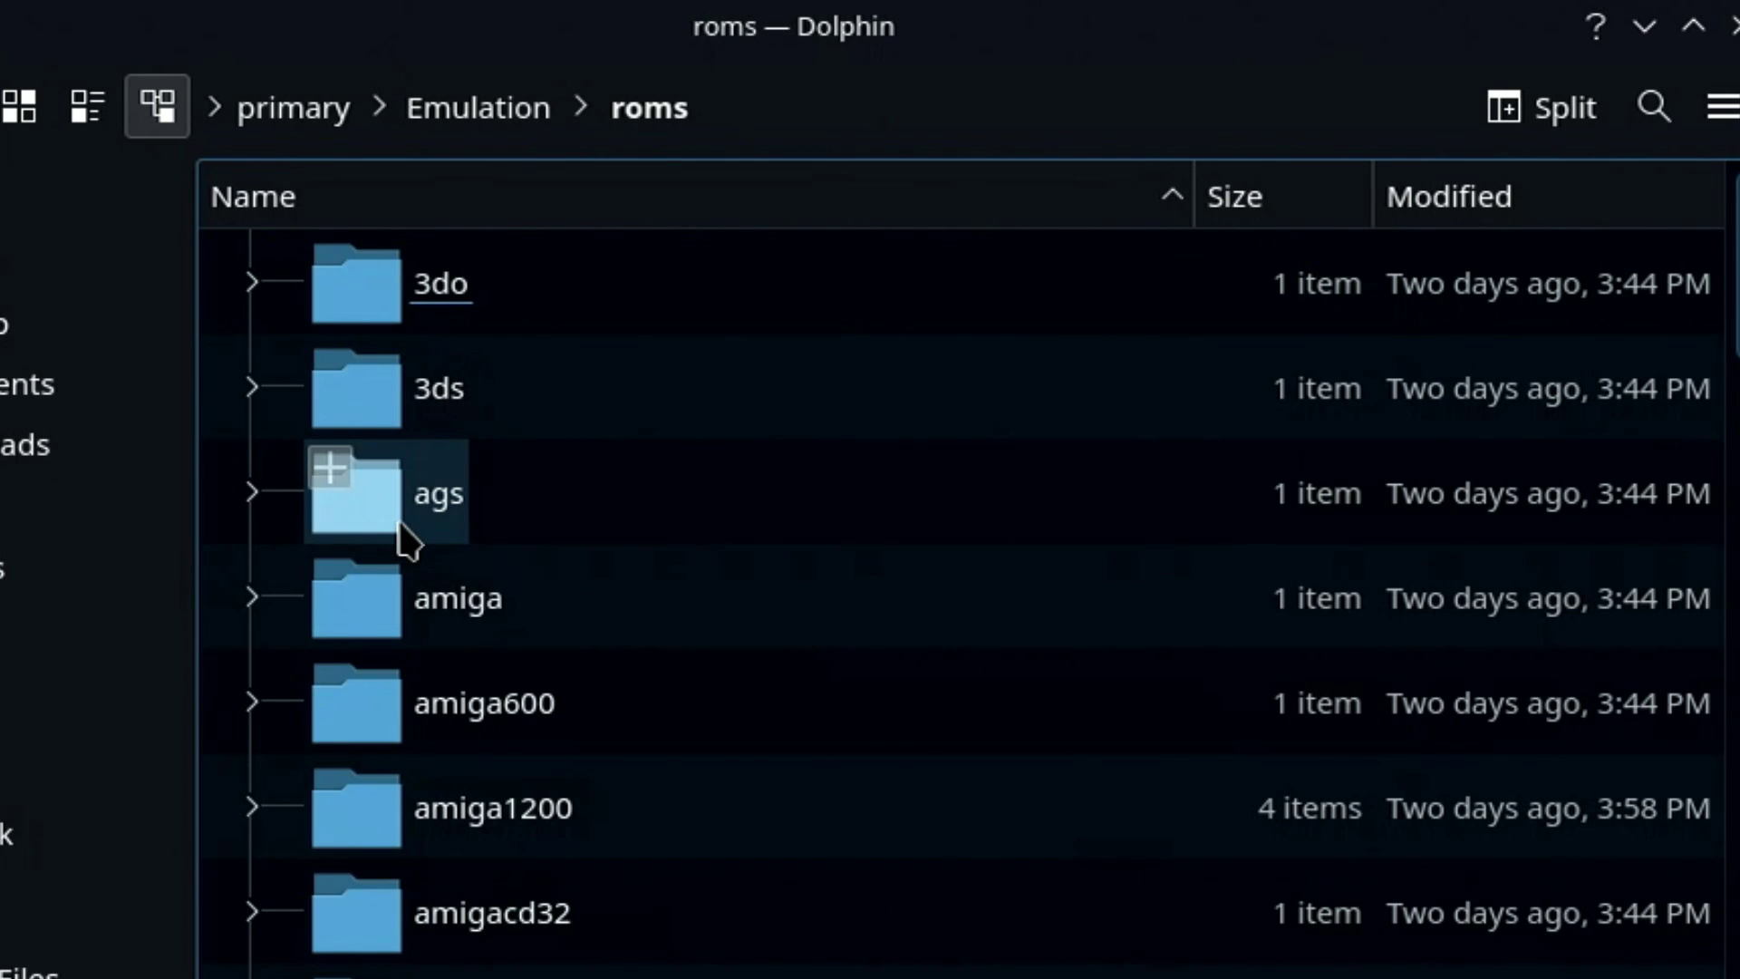
scroll(552, 781, "down", 5)
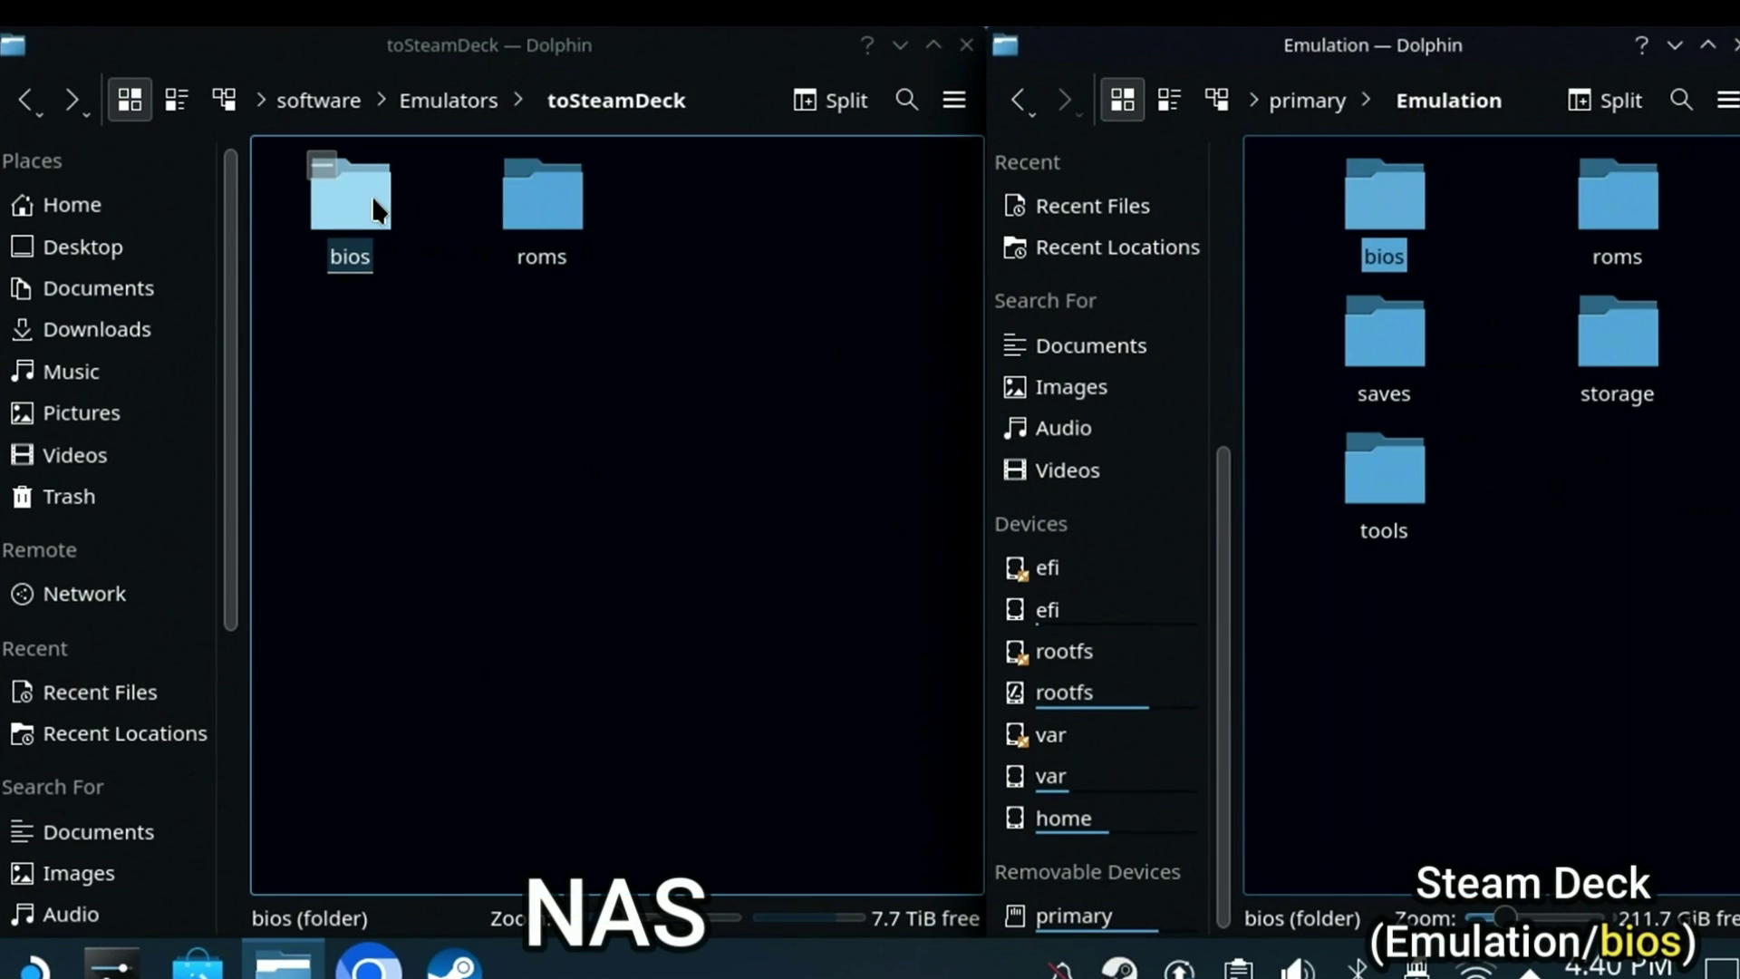
- Transfer everything in the NAS toSteamDeck/bios folder into the Steam Deck's Emulation/bios folder
double_click(374, 199)
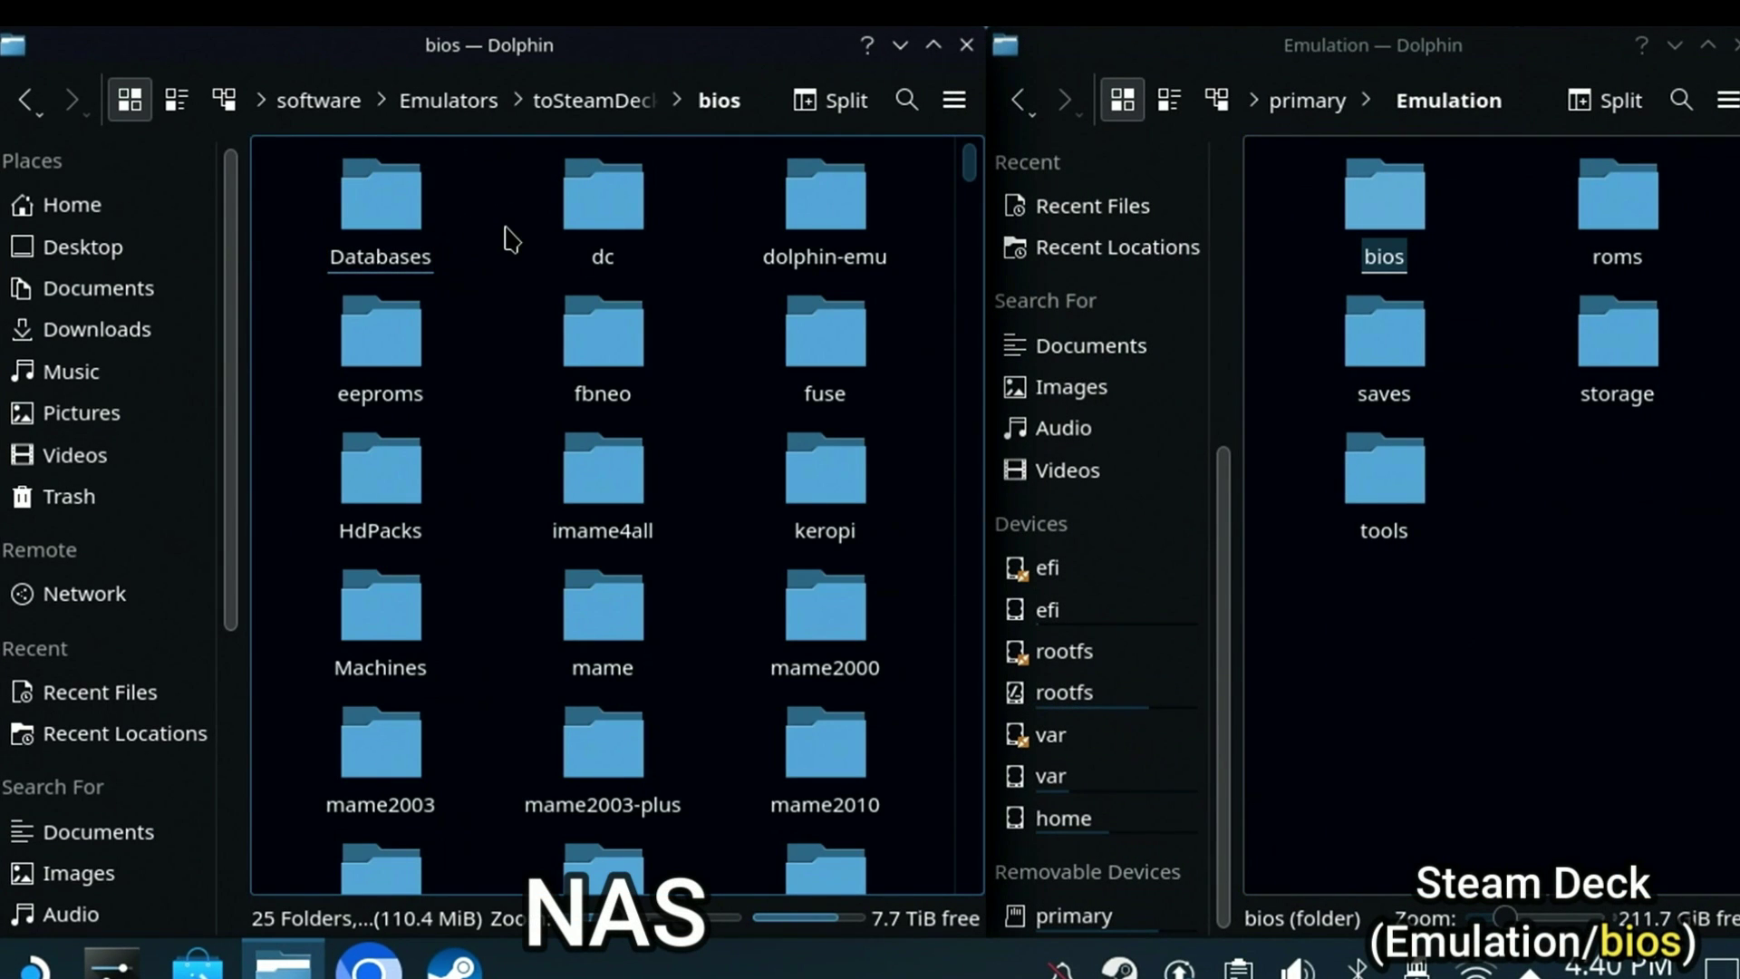
key("ctrl+a")
left_click_drag(629, 233, 1382, 181)
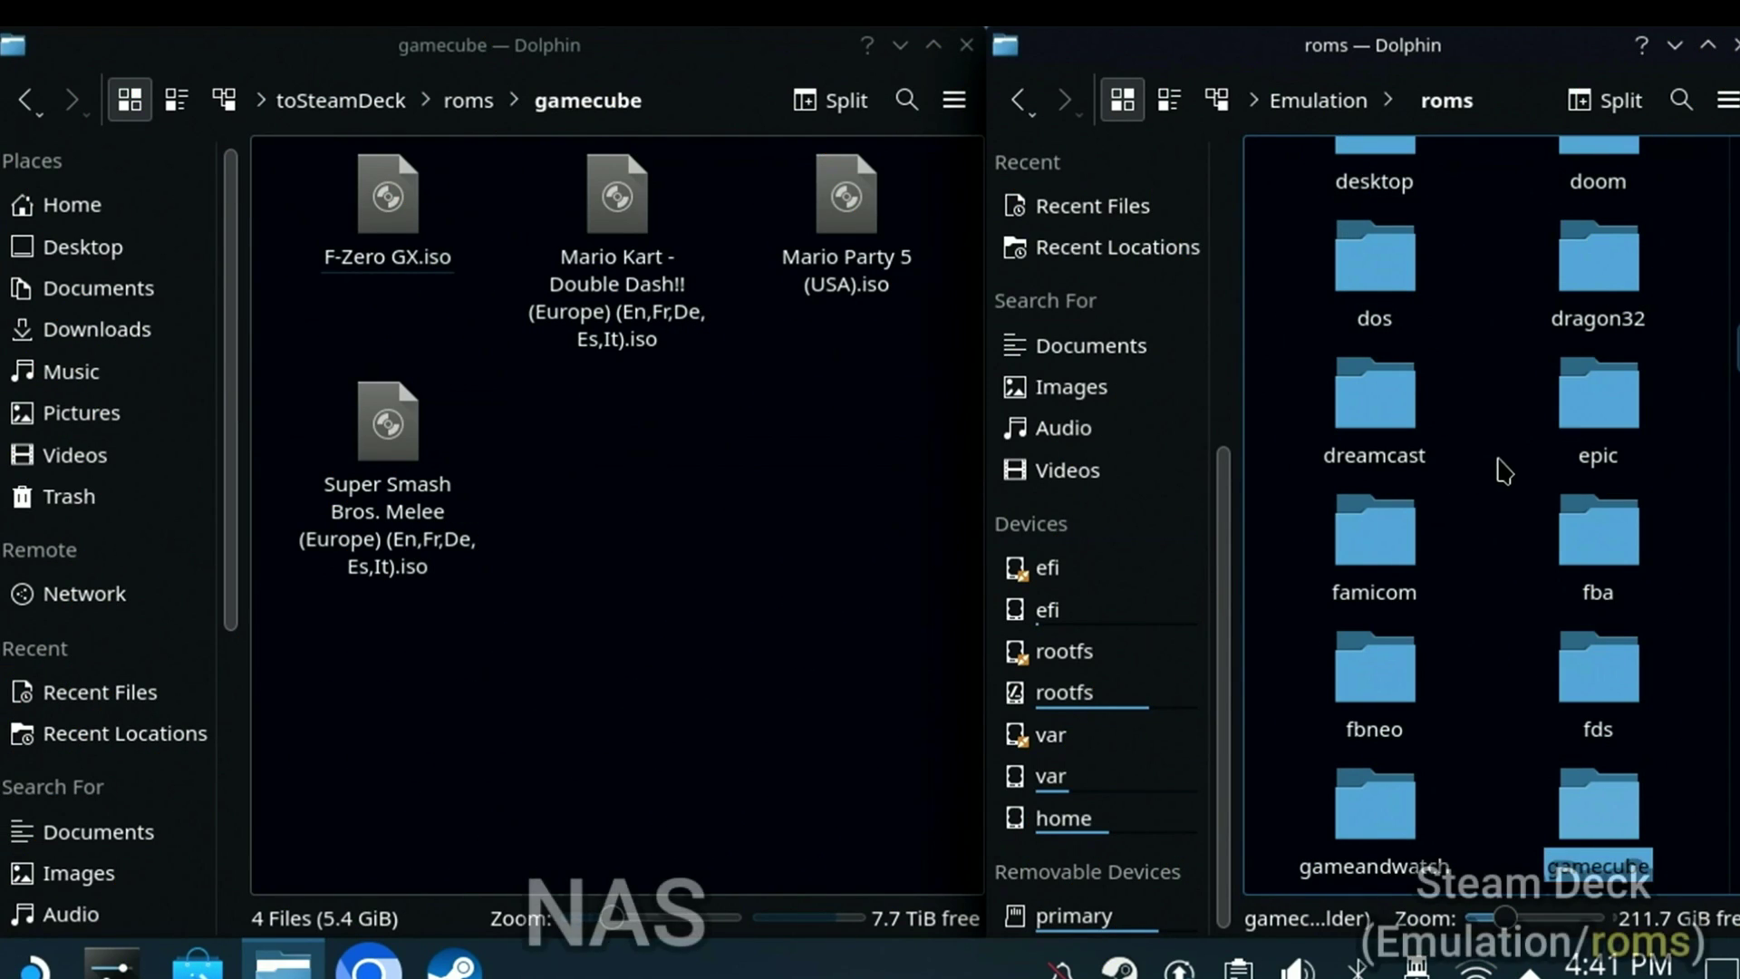
- Transfer all the ISO files from the NAS gamecube folder into the Steam Deck's Emulation/roms/gamecube folder
scroll(1500, 466, "down", 5)
scroll(1500, 466, "up", 1)
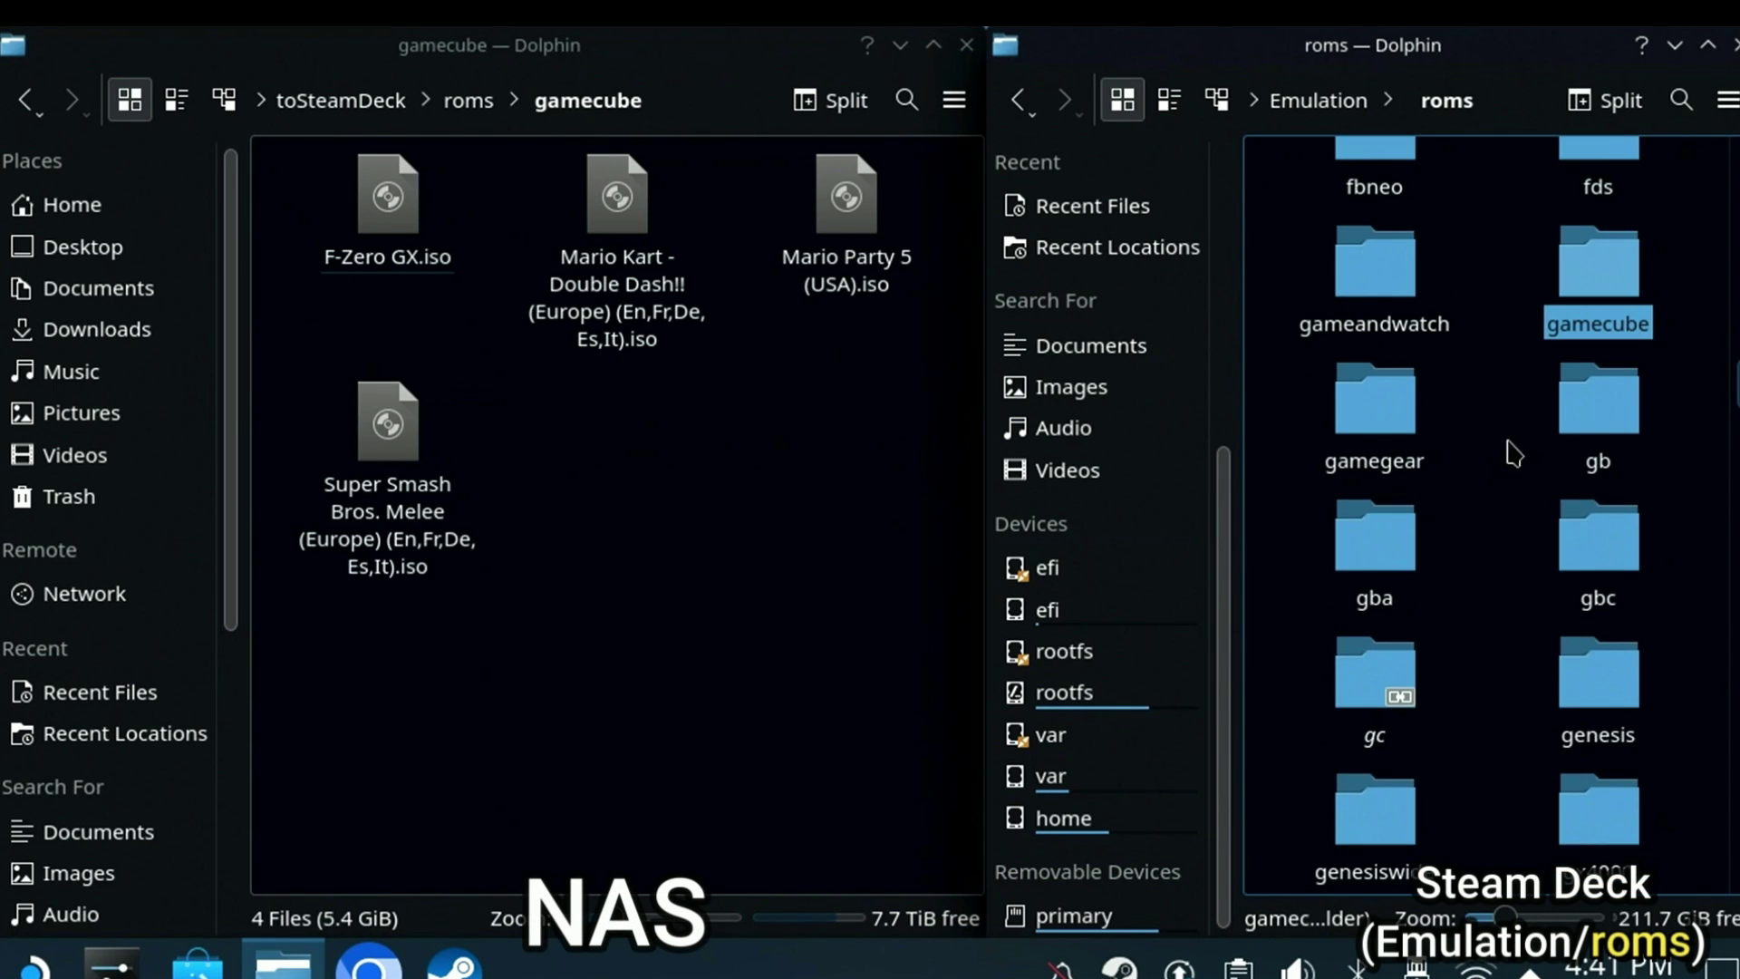
left_click(784, 337)
left_click(524, 252)
key("ctrl+a")
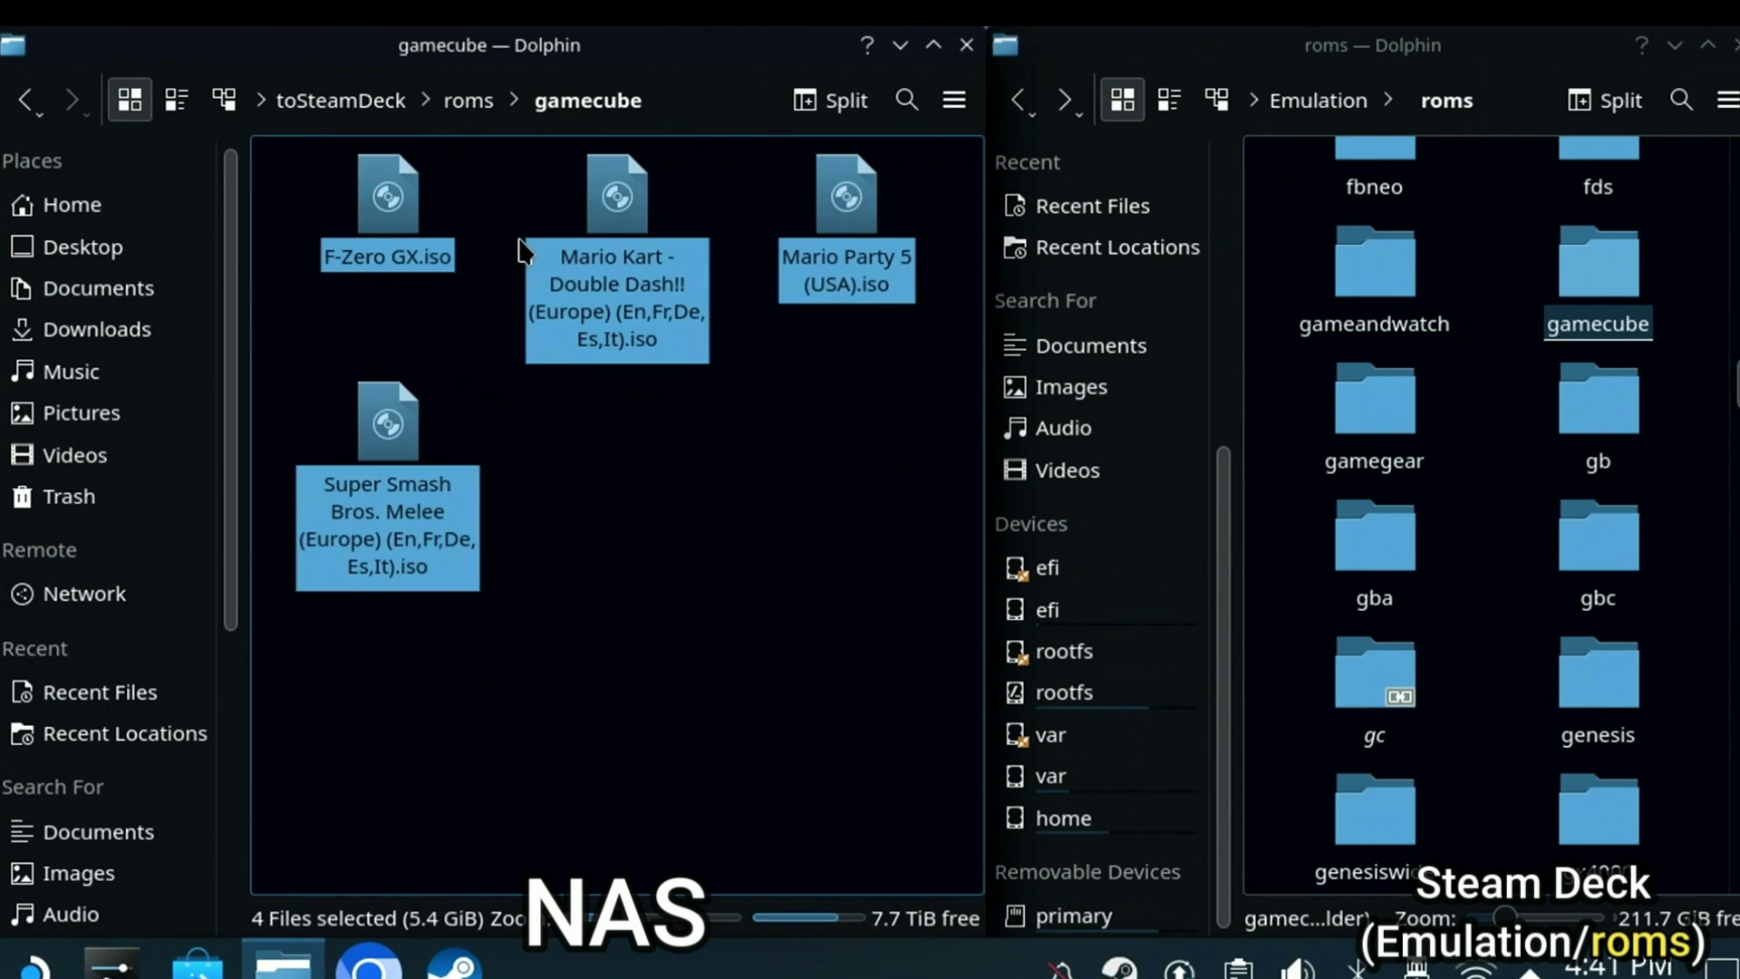
left_click_drag(621, 181, 1622, 271)
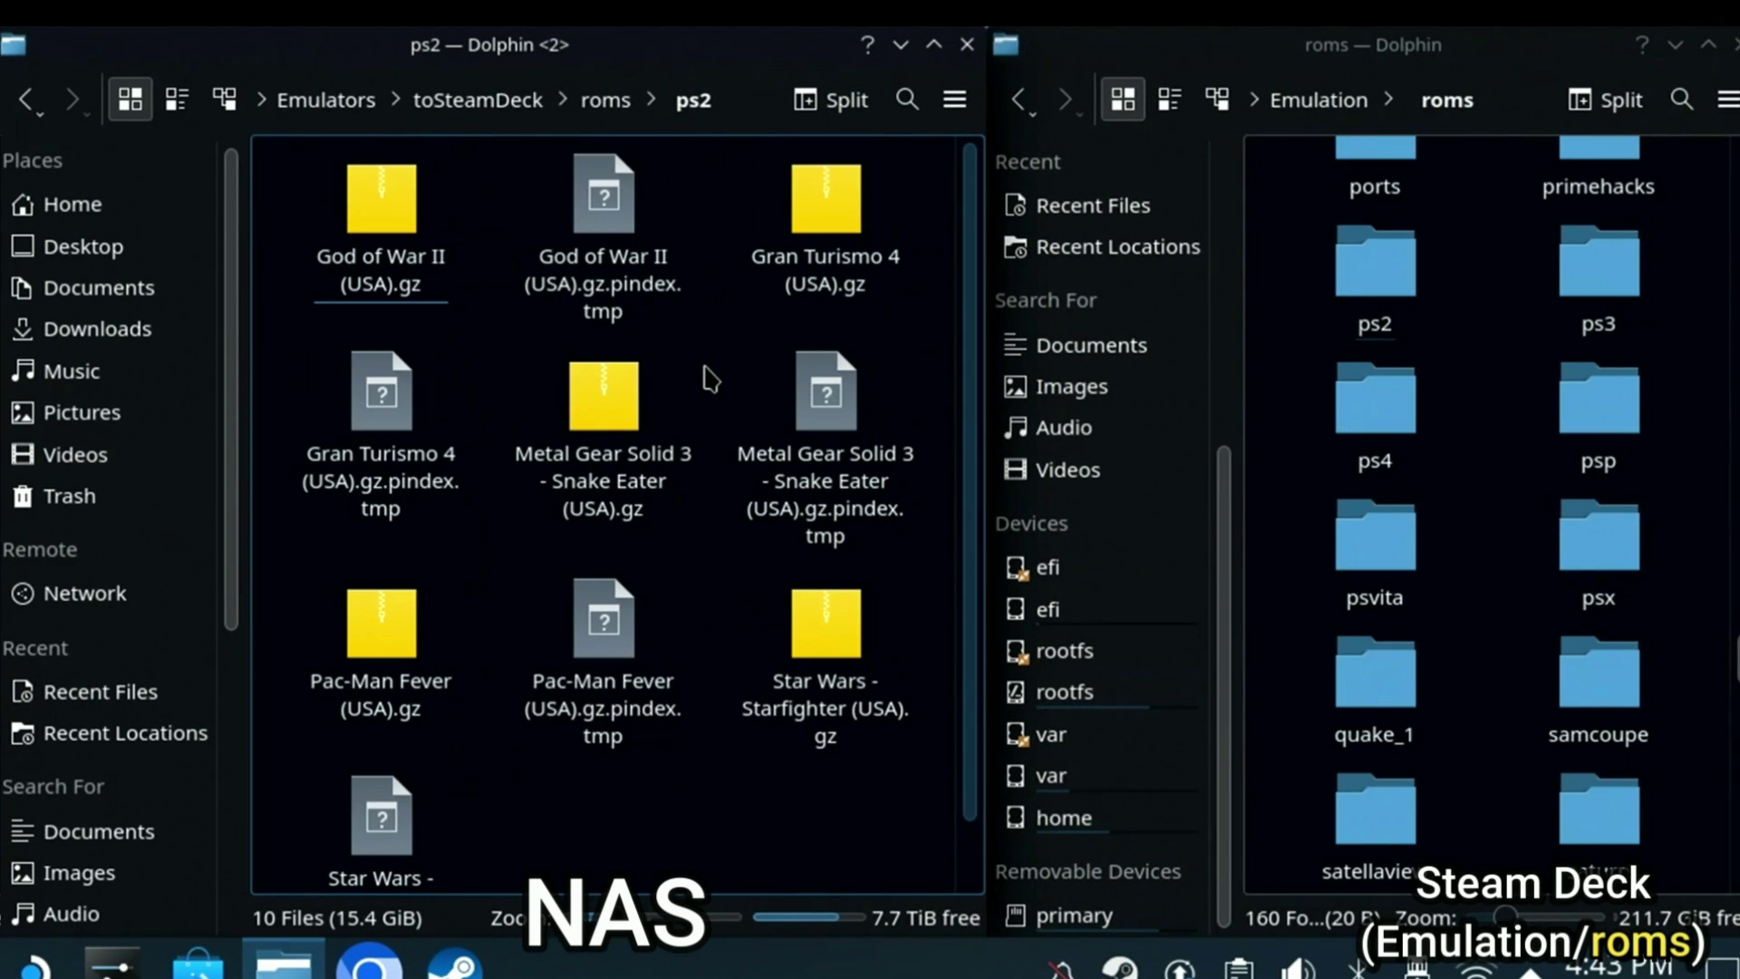
- Copy all files from the NAS ps2 folder into the Steam Deck's Emulation/roms/ps2 folder
key("ctrl+a")
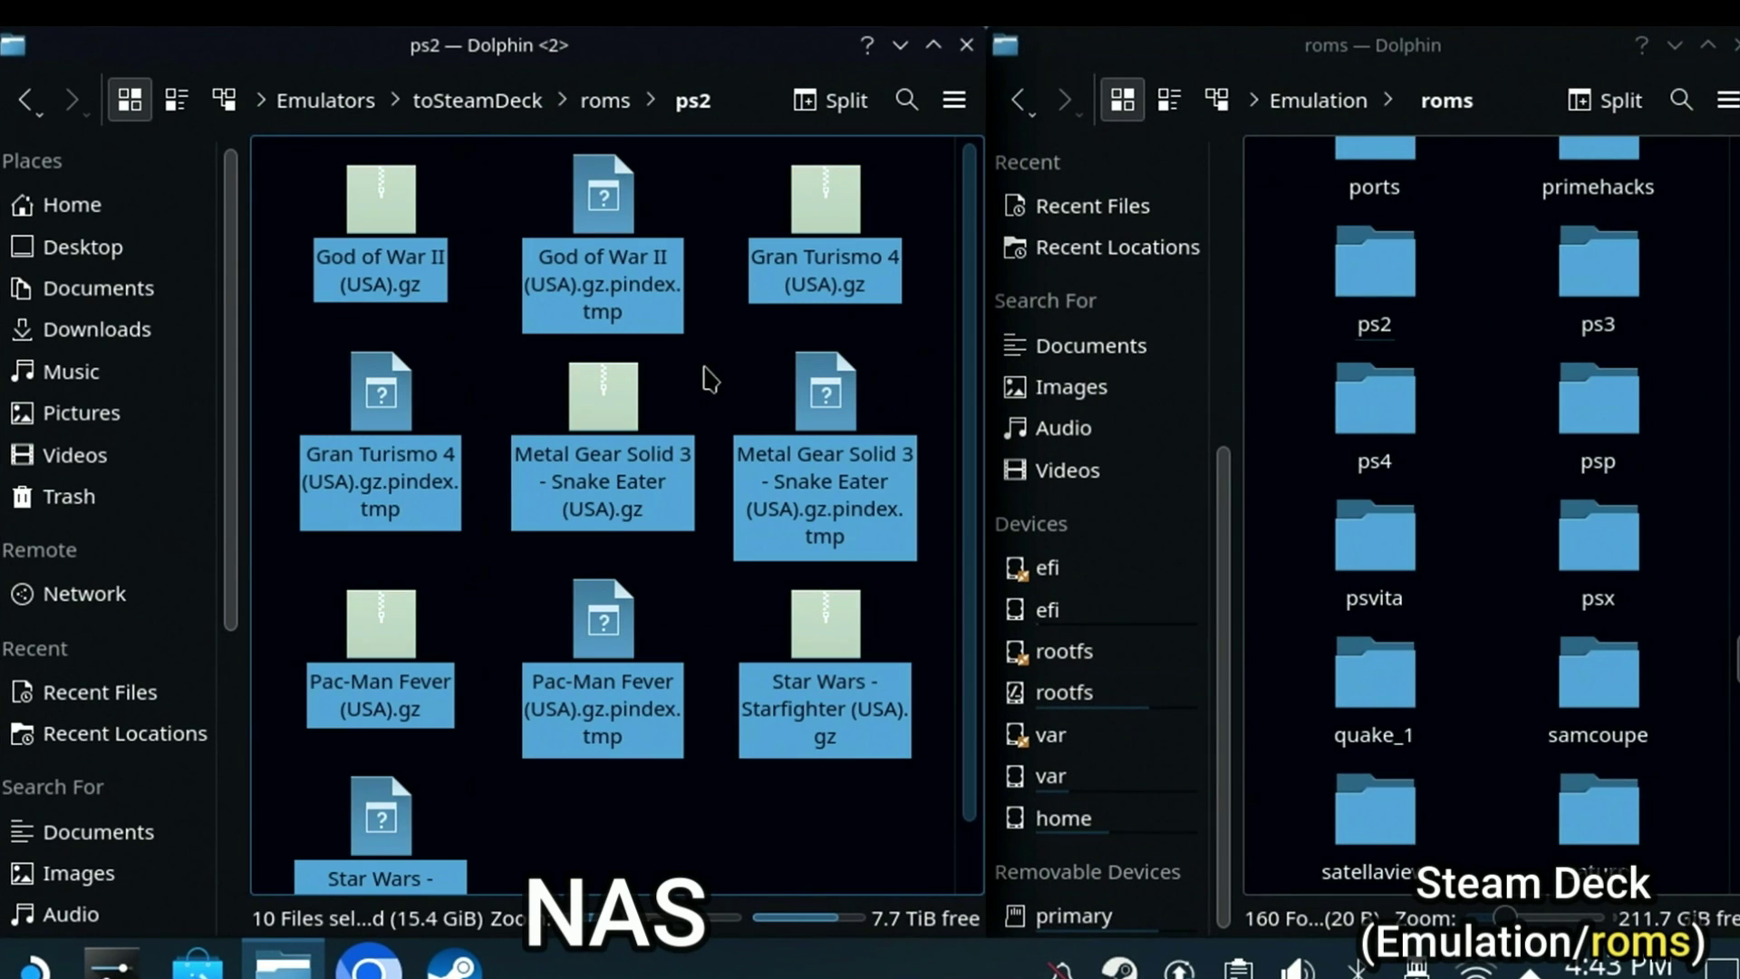
left_click_drag(628, 222, 1353, 241)
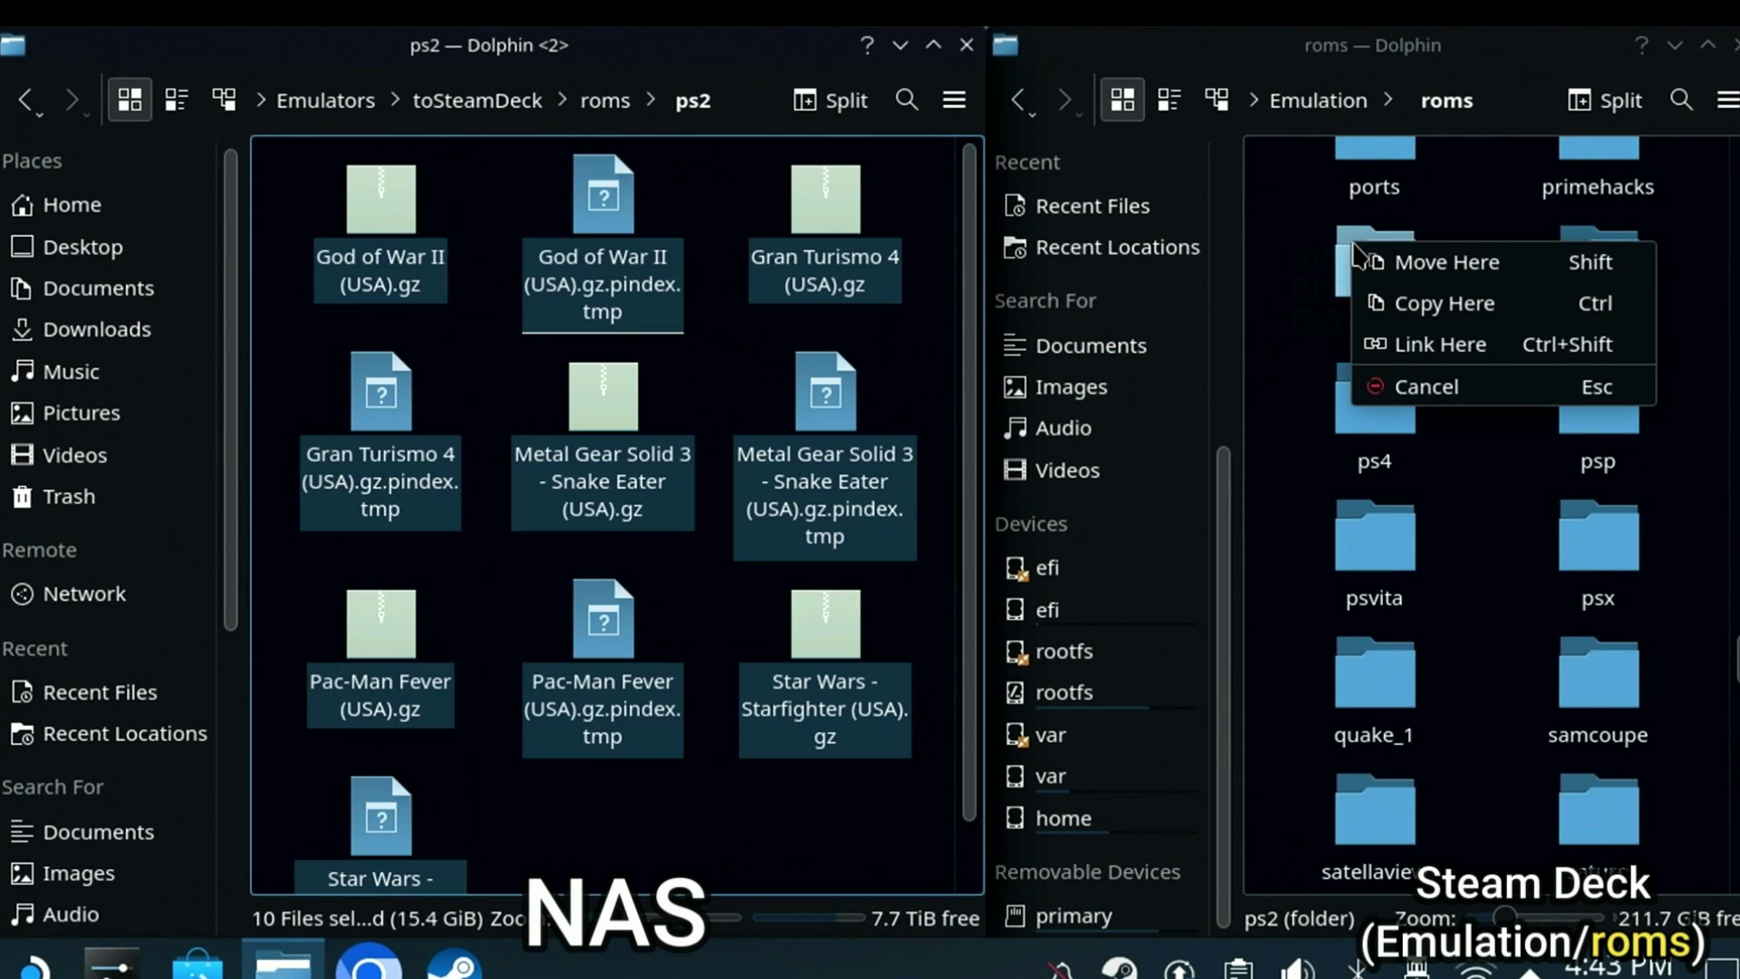
left_click(1410, 308)
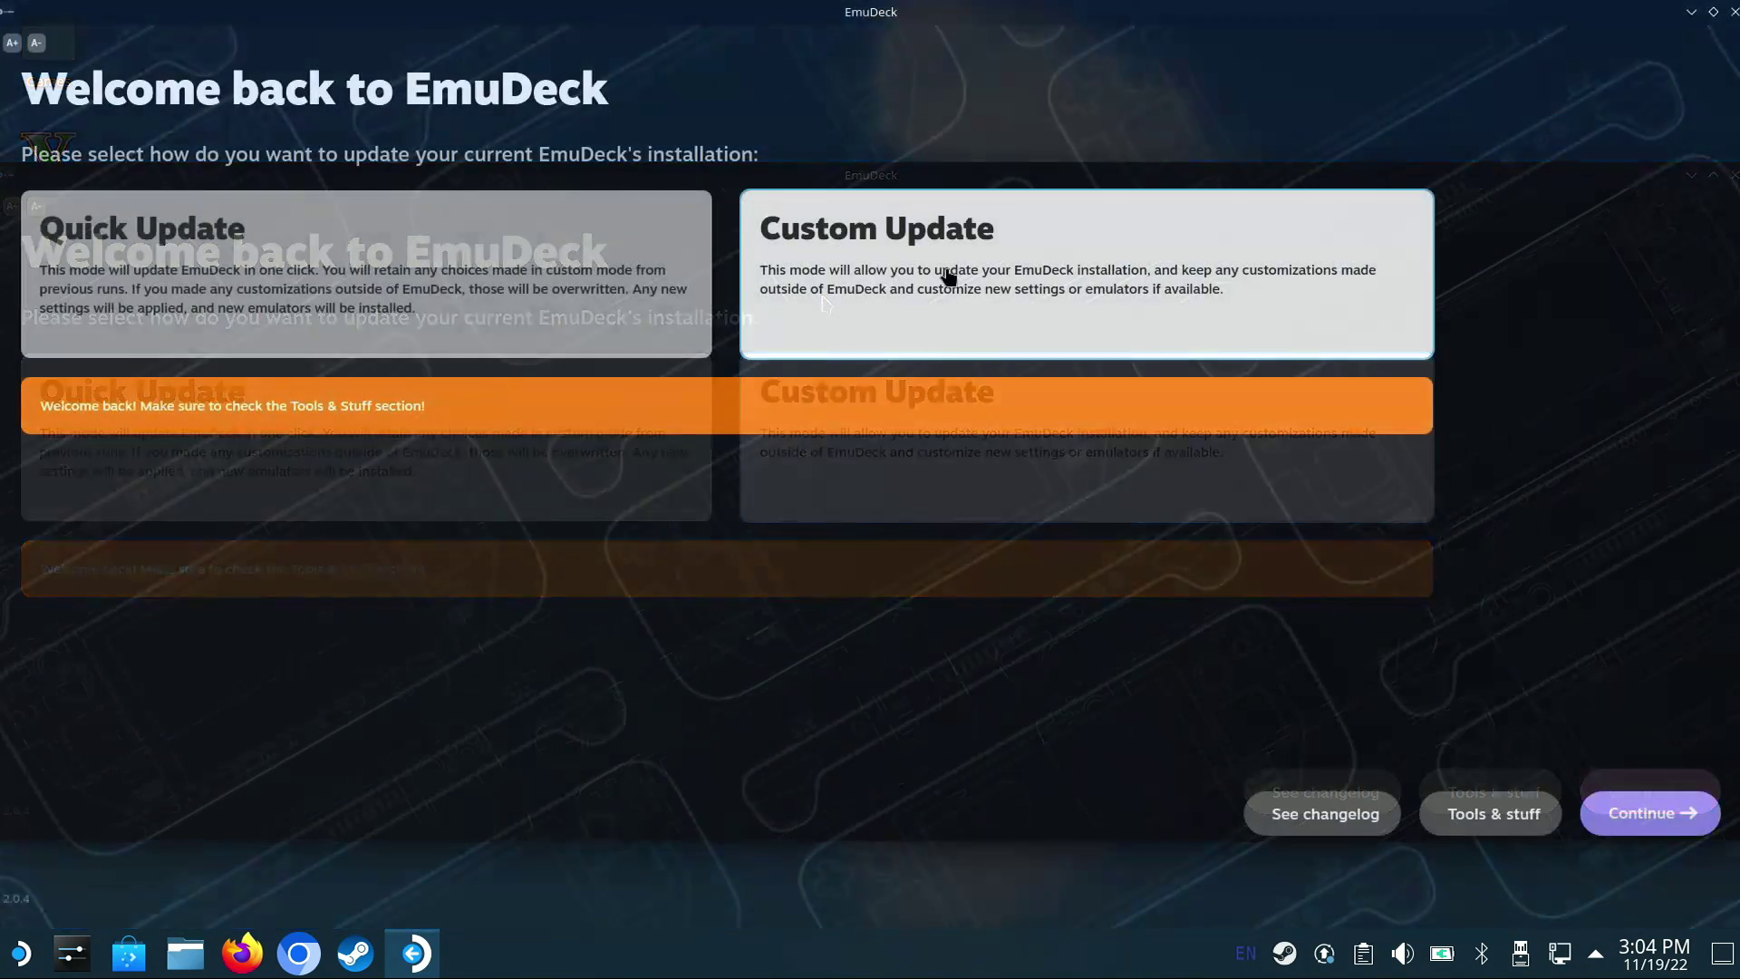
- Launch Steam ROM Manager from EmuDeck's tools section and agree to exit Steam
left_click(548, 262)
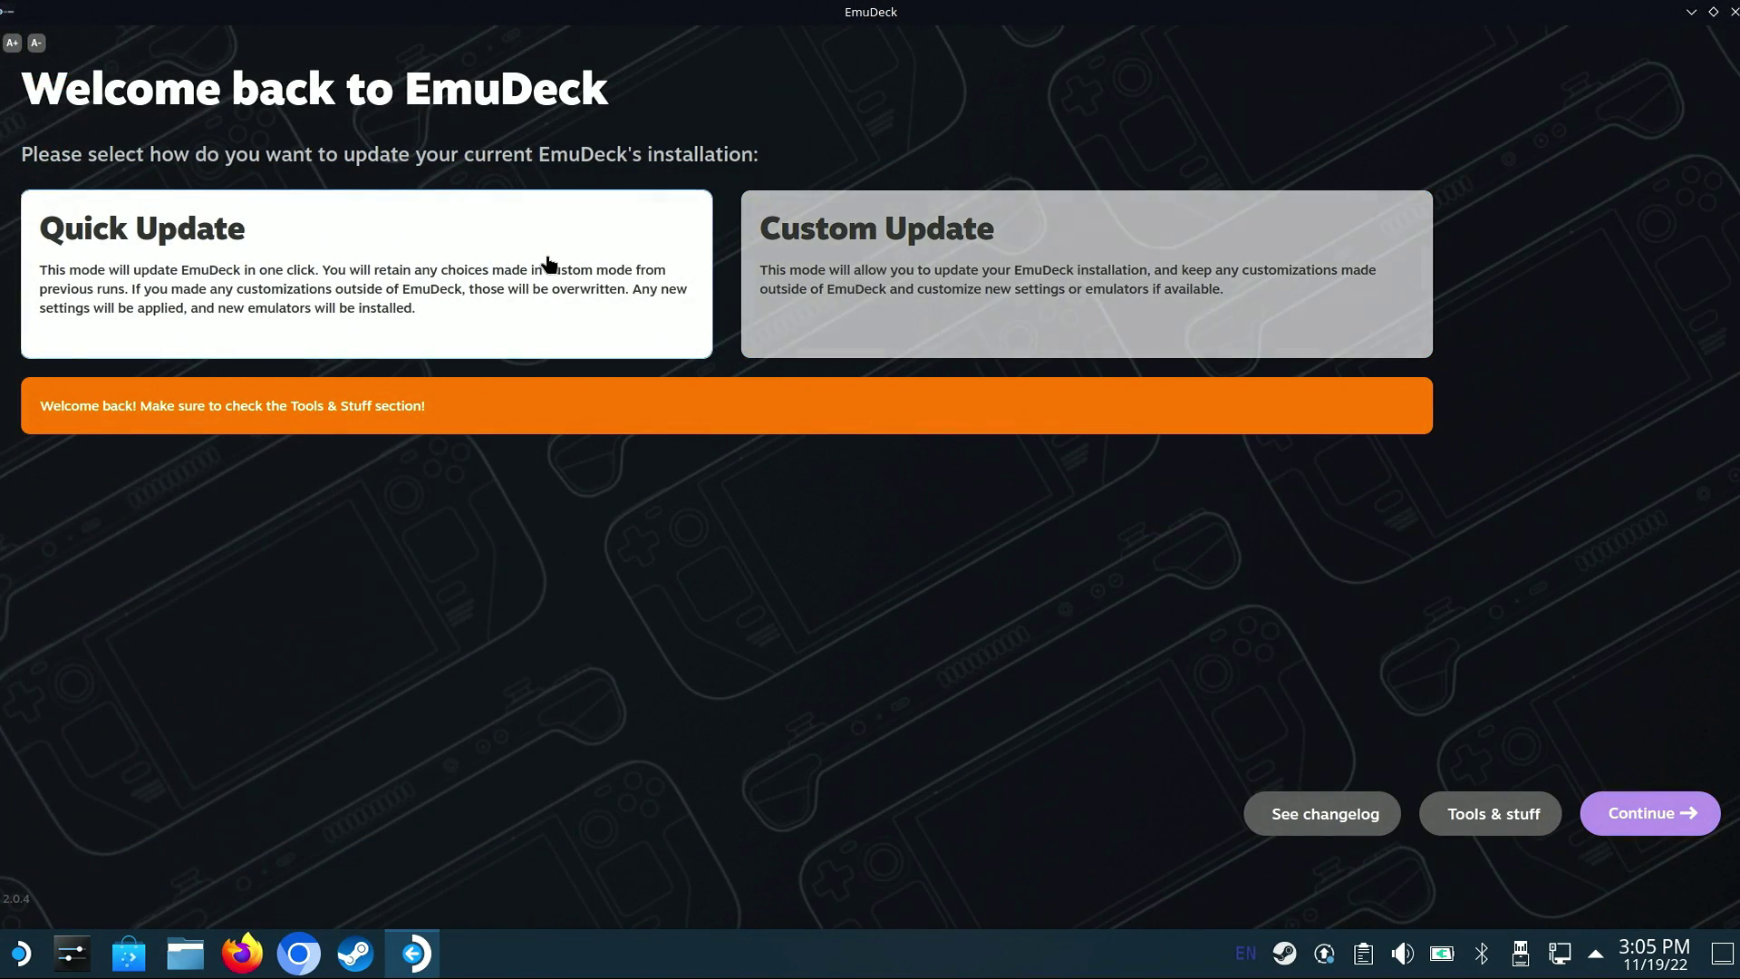
left_click(905, 299)
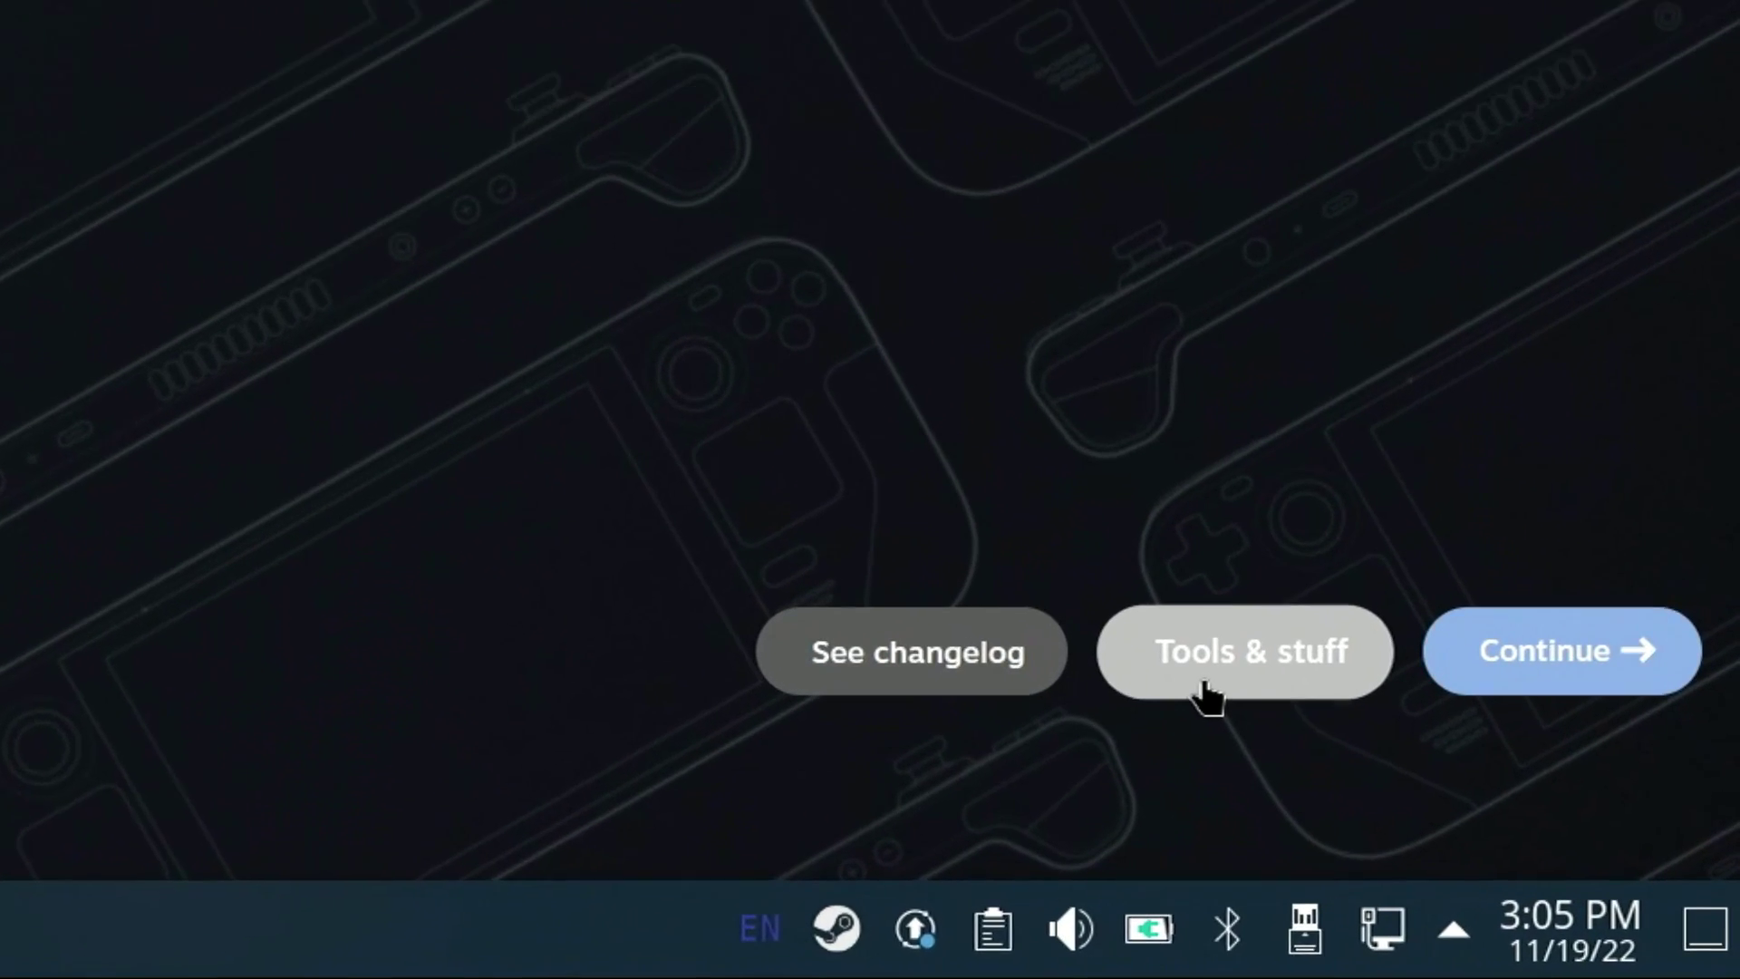
left_click(1158, 667)
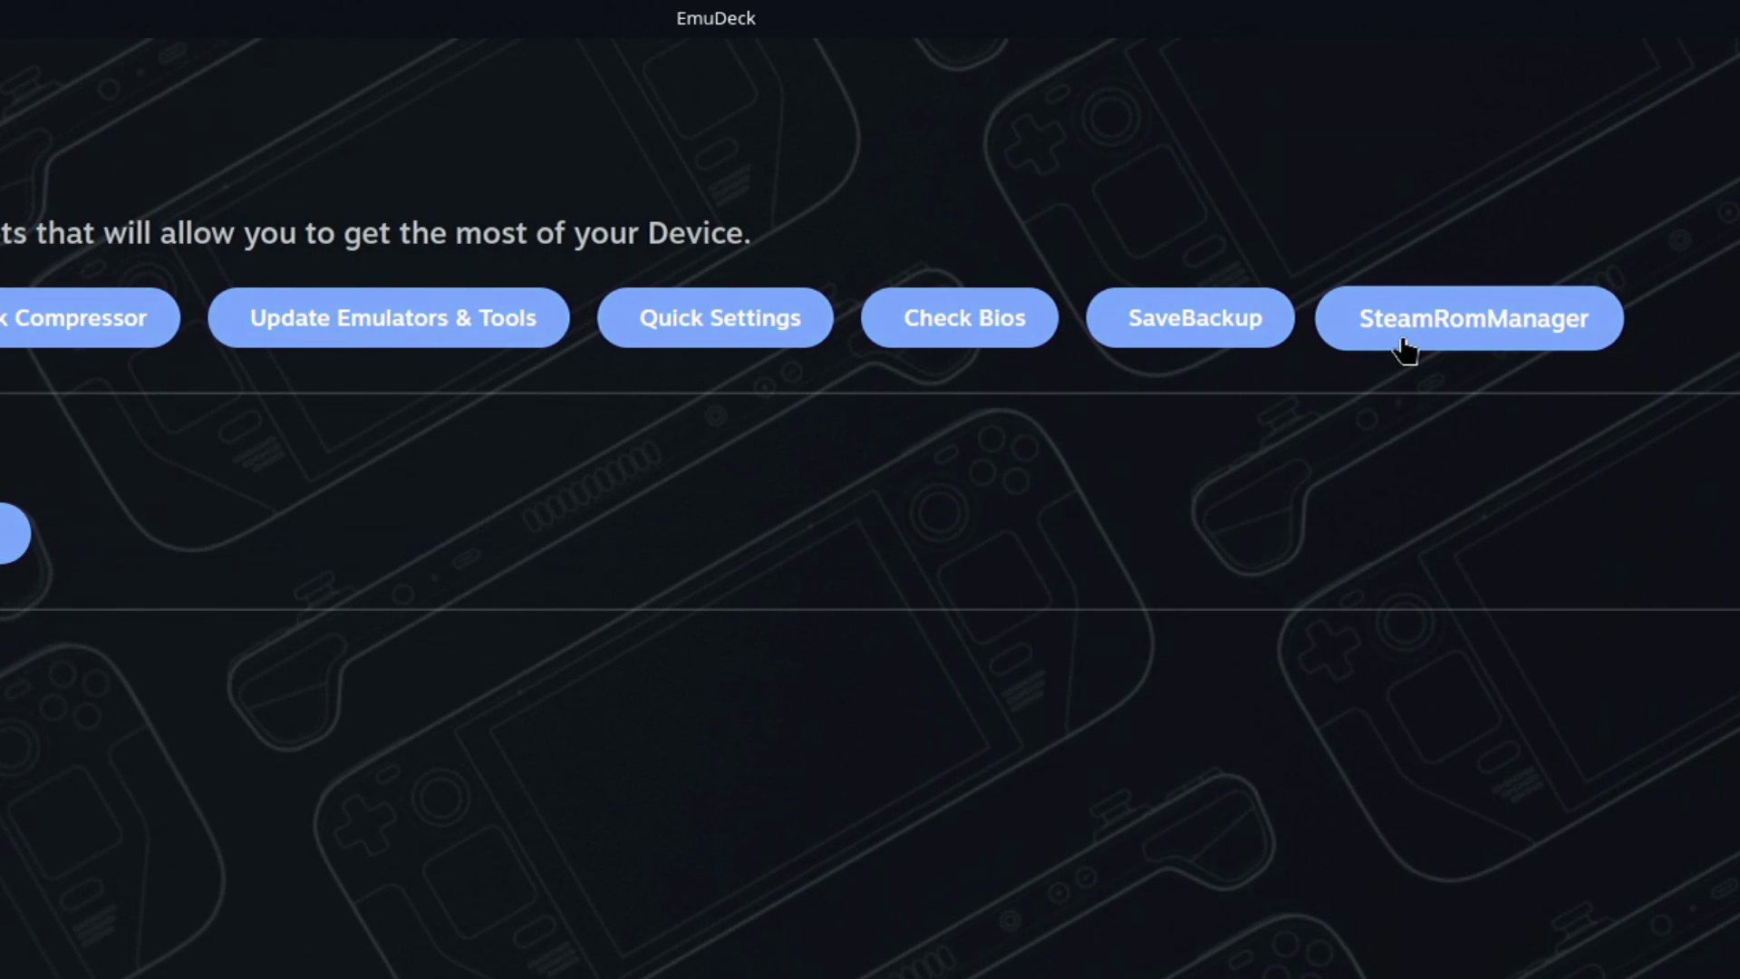
left_click(1403, 350)
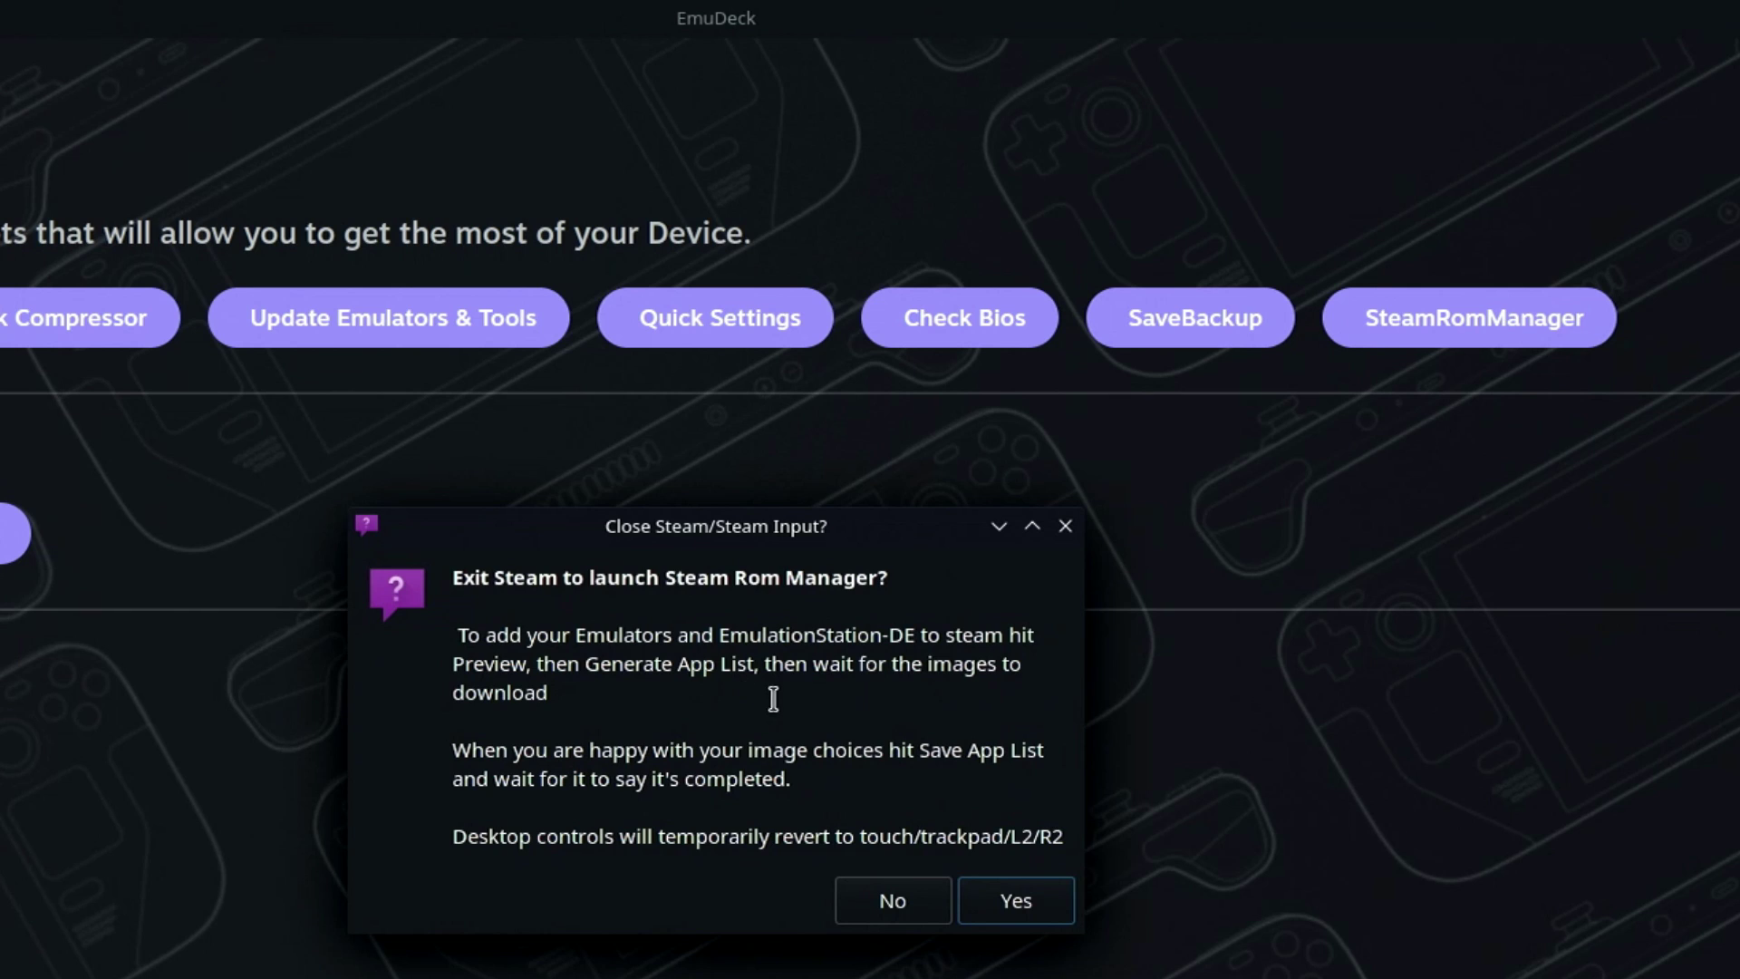
left_click(1016, 900)
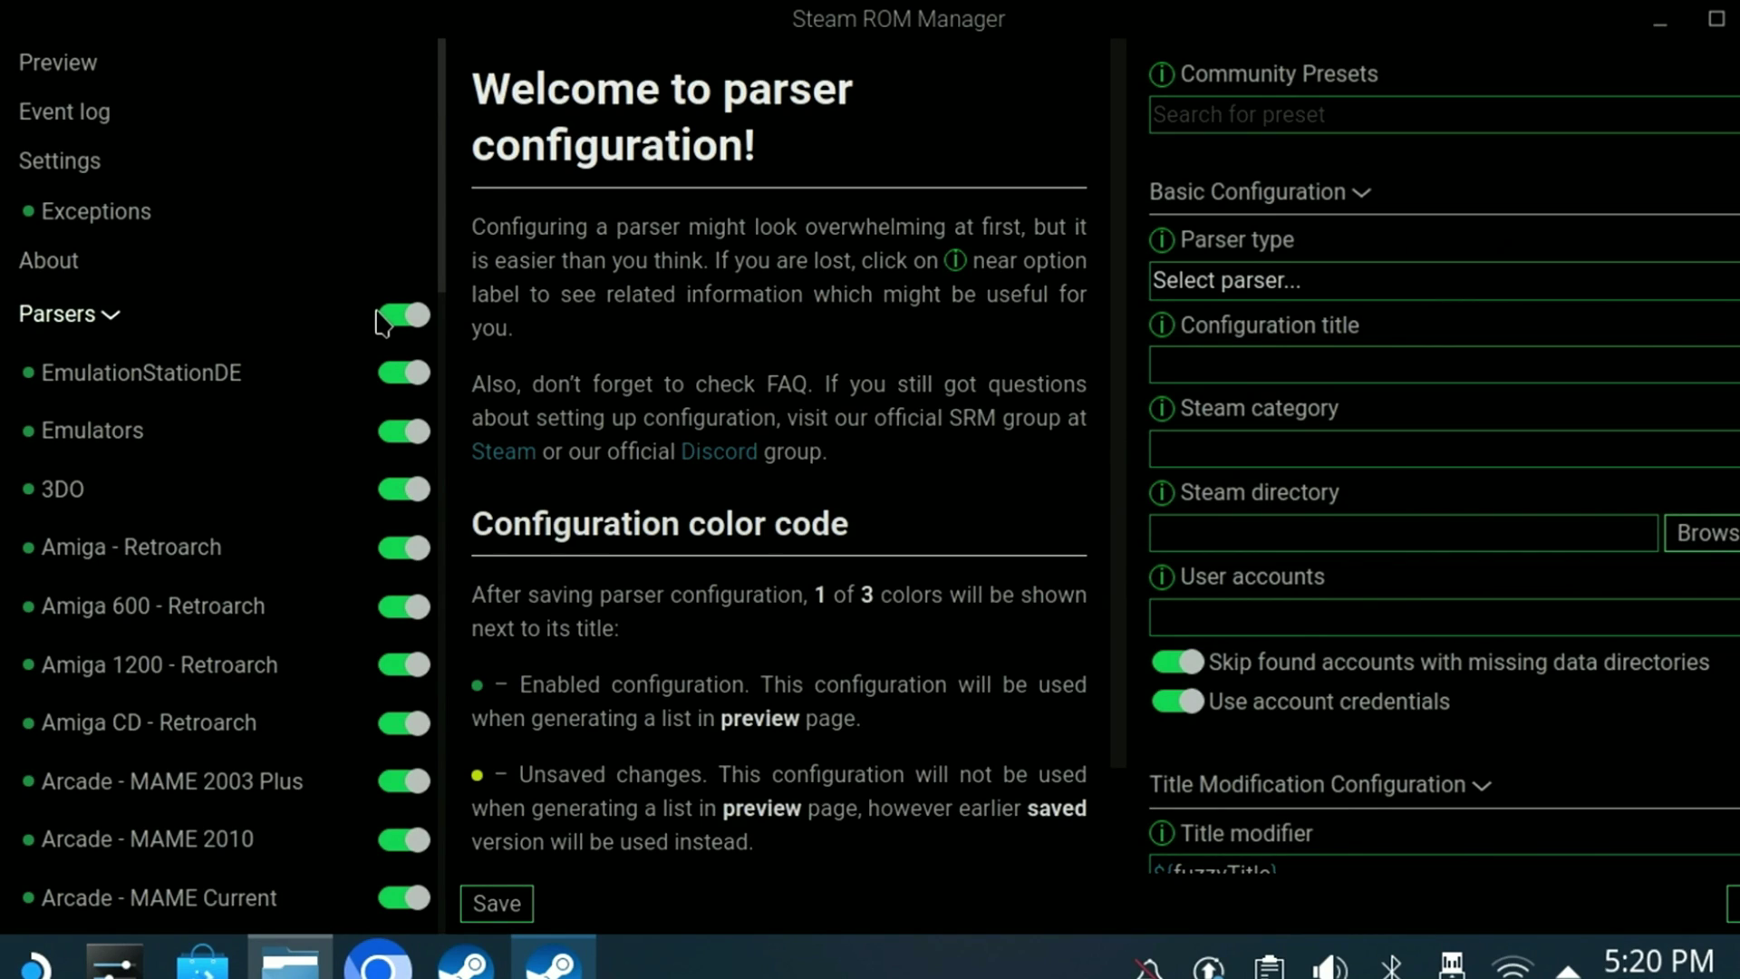
- Disable all parsers, then enable only EmulationStationDE, Emulators, Amiga 1200, Arcade FBNeo and Nintendo 64
left_click(384, 319)
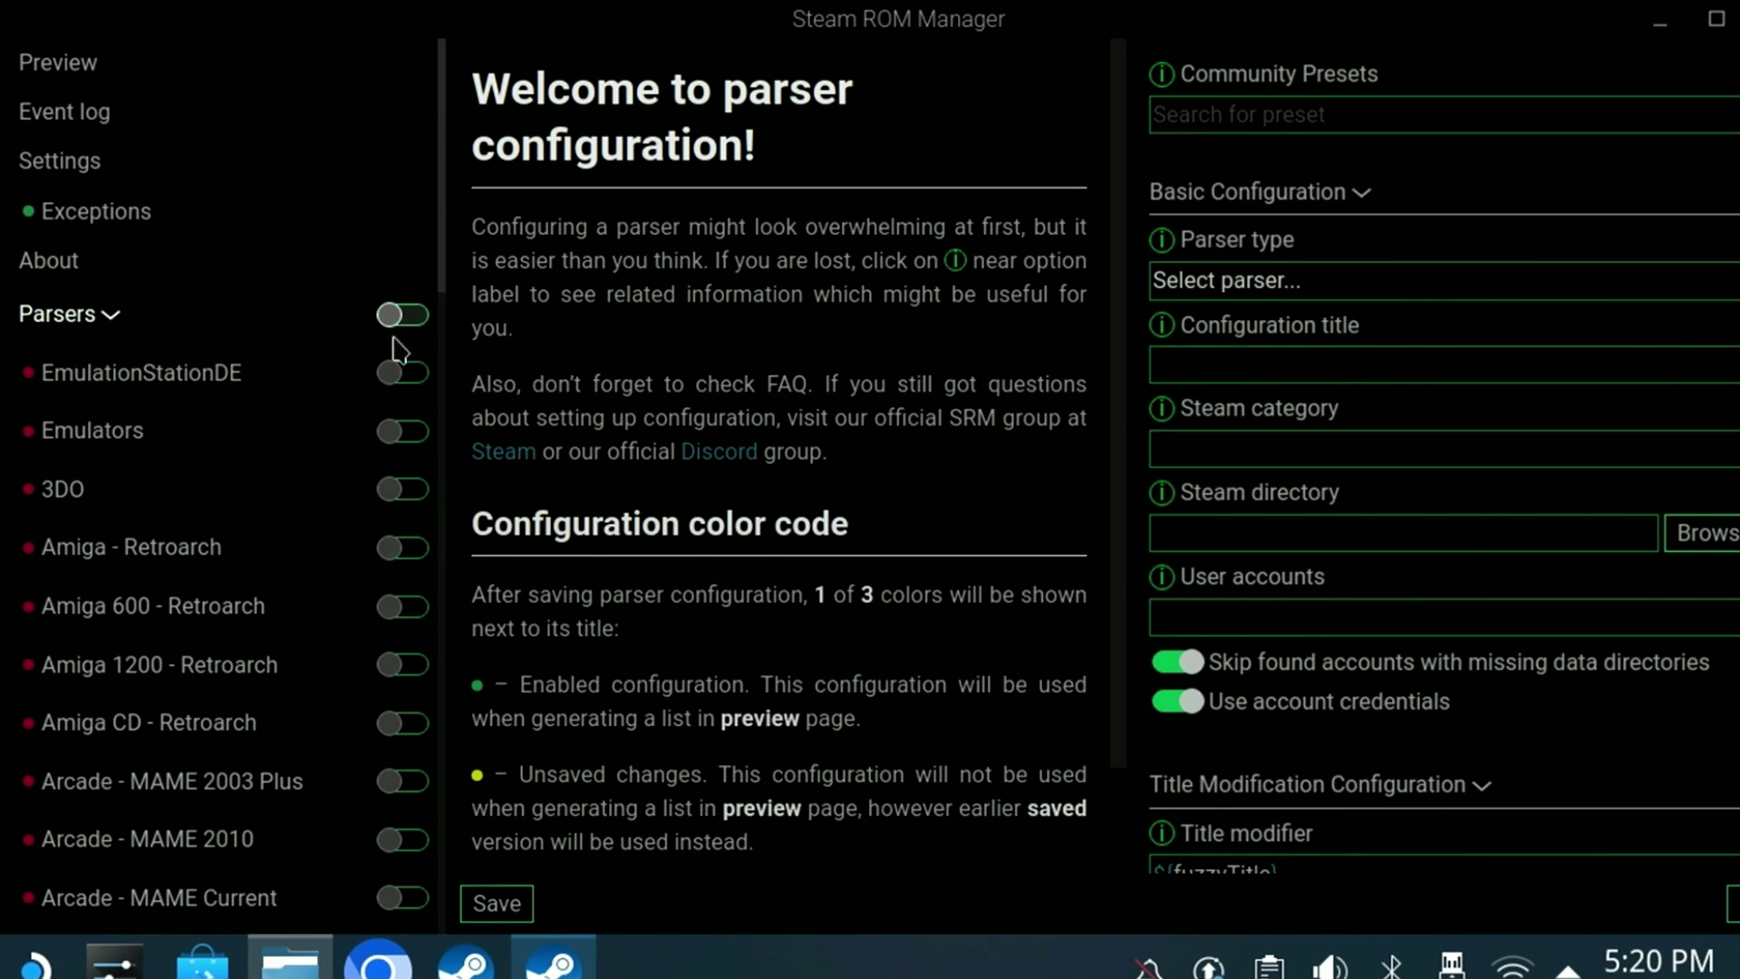
left_click(400, 376)
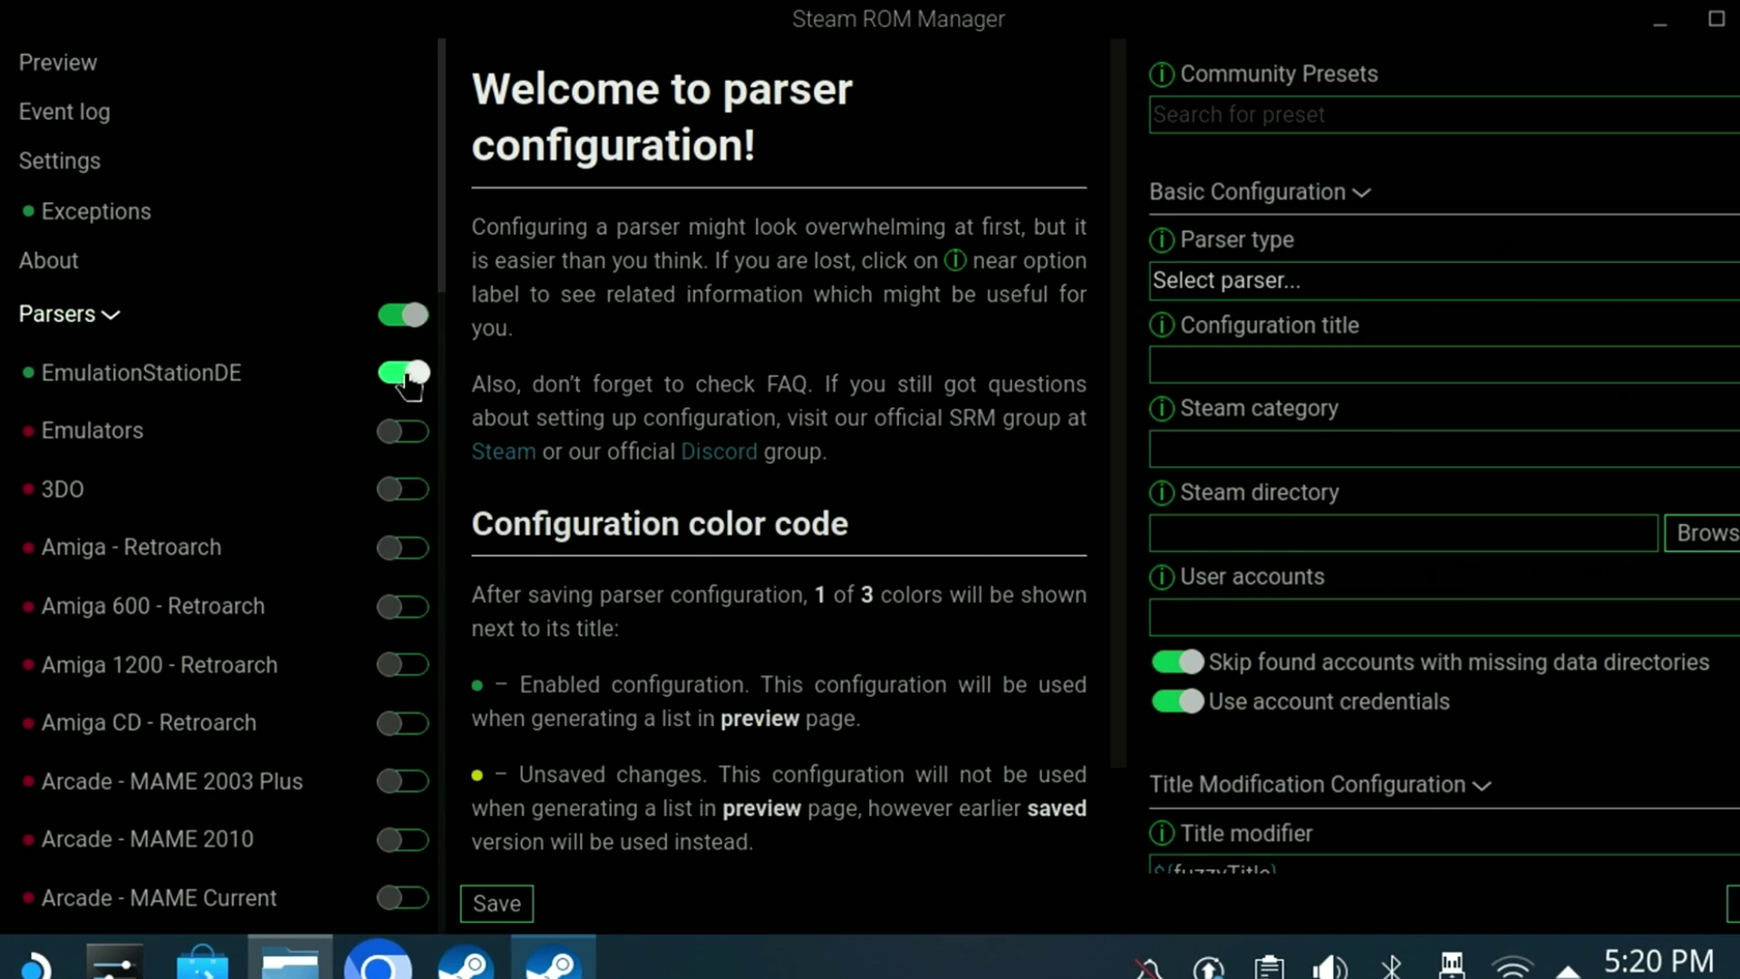
left_click(399, 433)
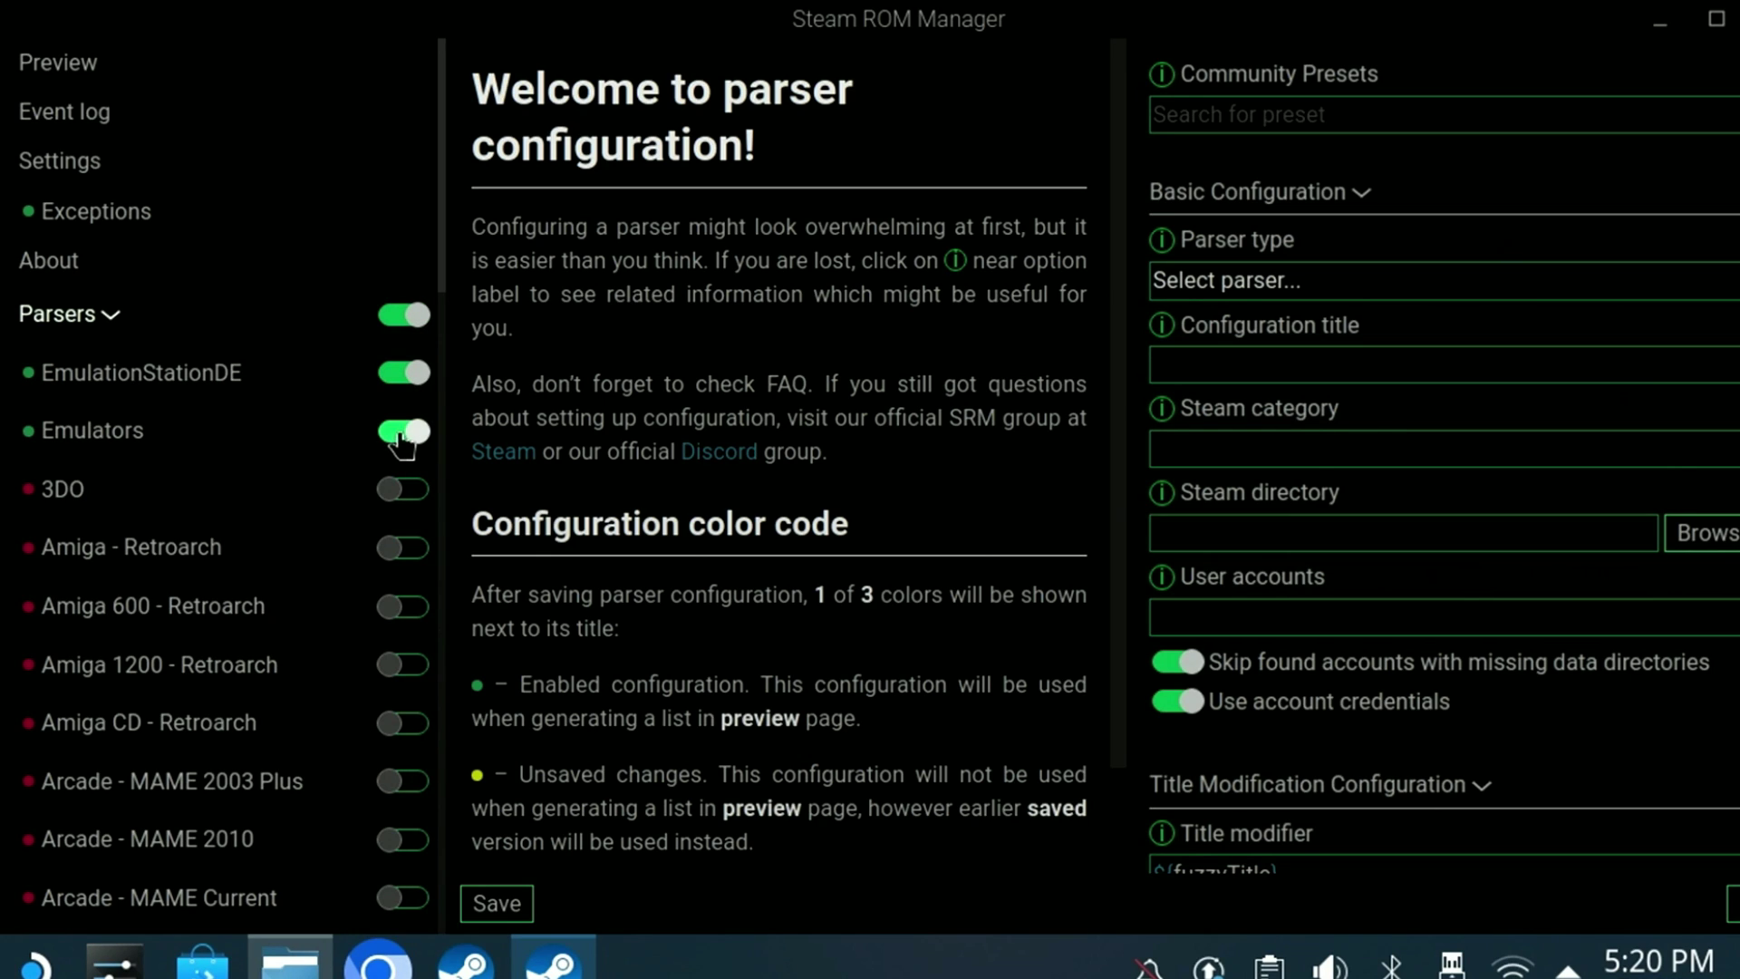
scroll(388, 554, "down", 2)
left_click(396, 516)
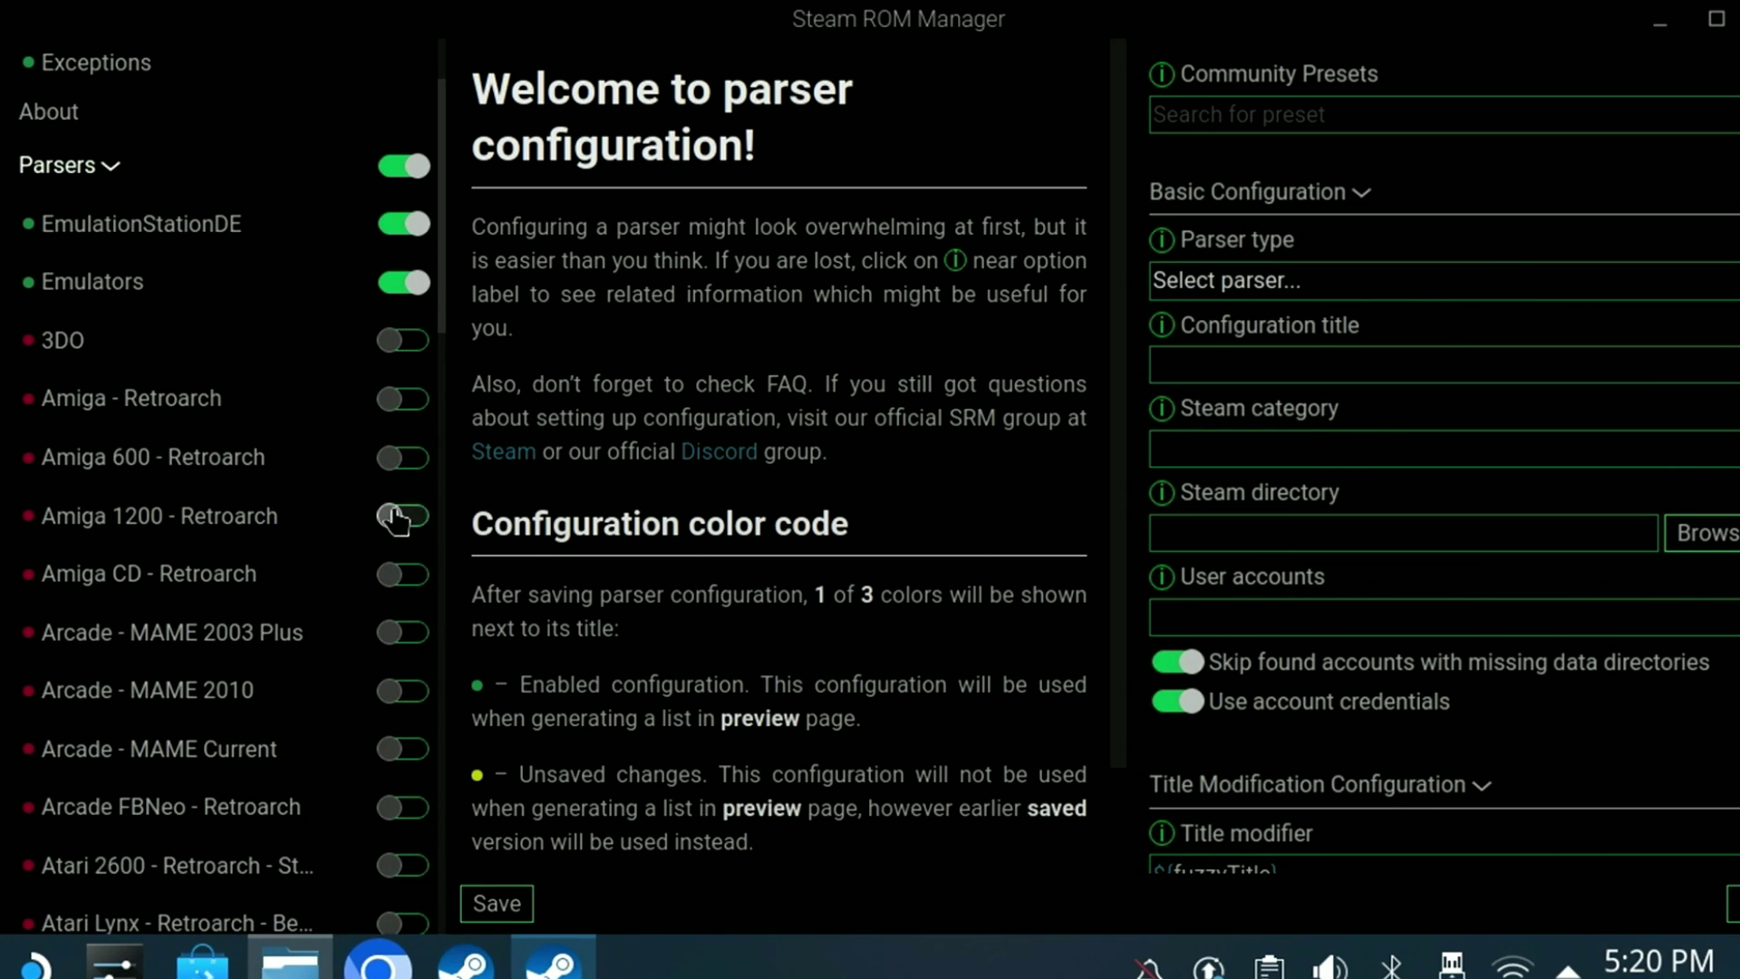
scroll(399, 526, "down", 4)
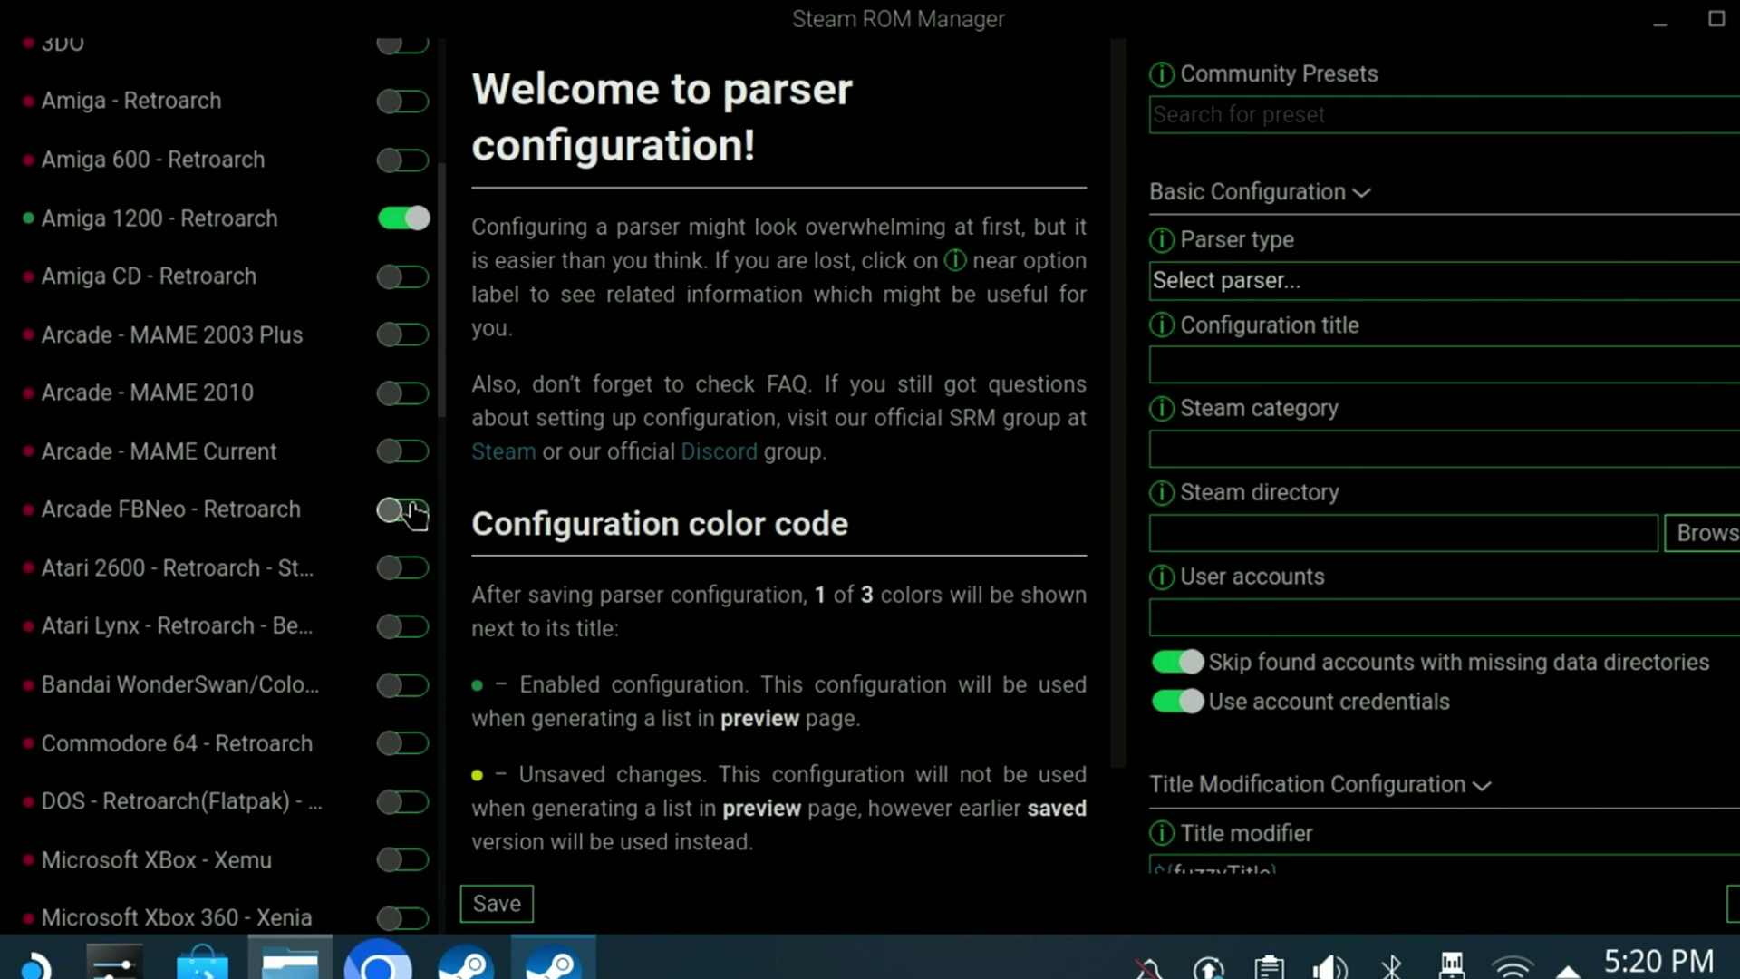
left_click(402, 509)
scroll(397, 588, "down", 1)
scroll(394, 575, "down", 4)
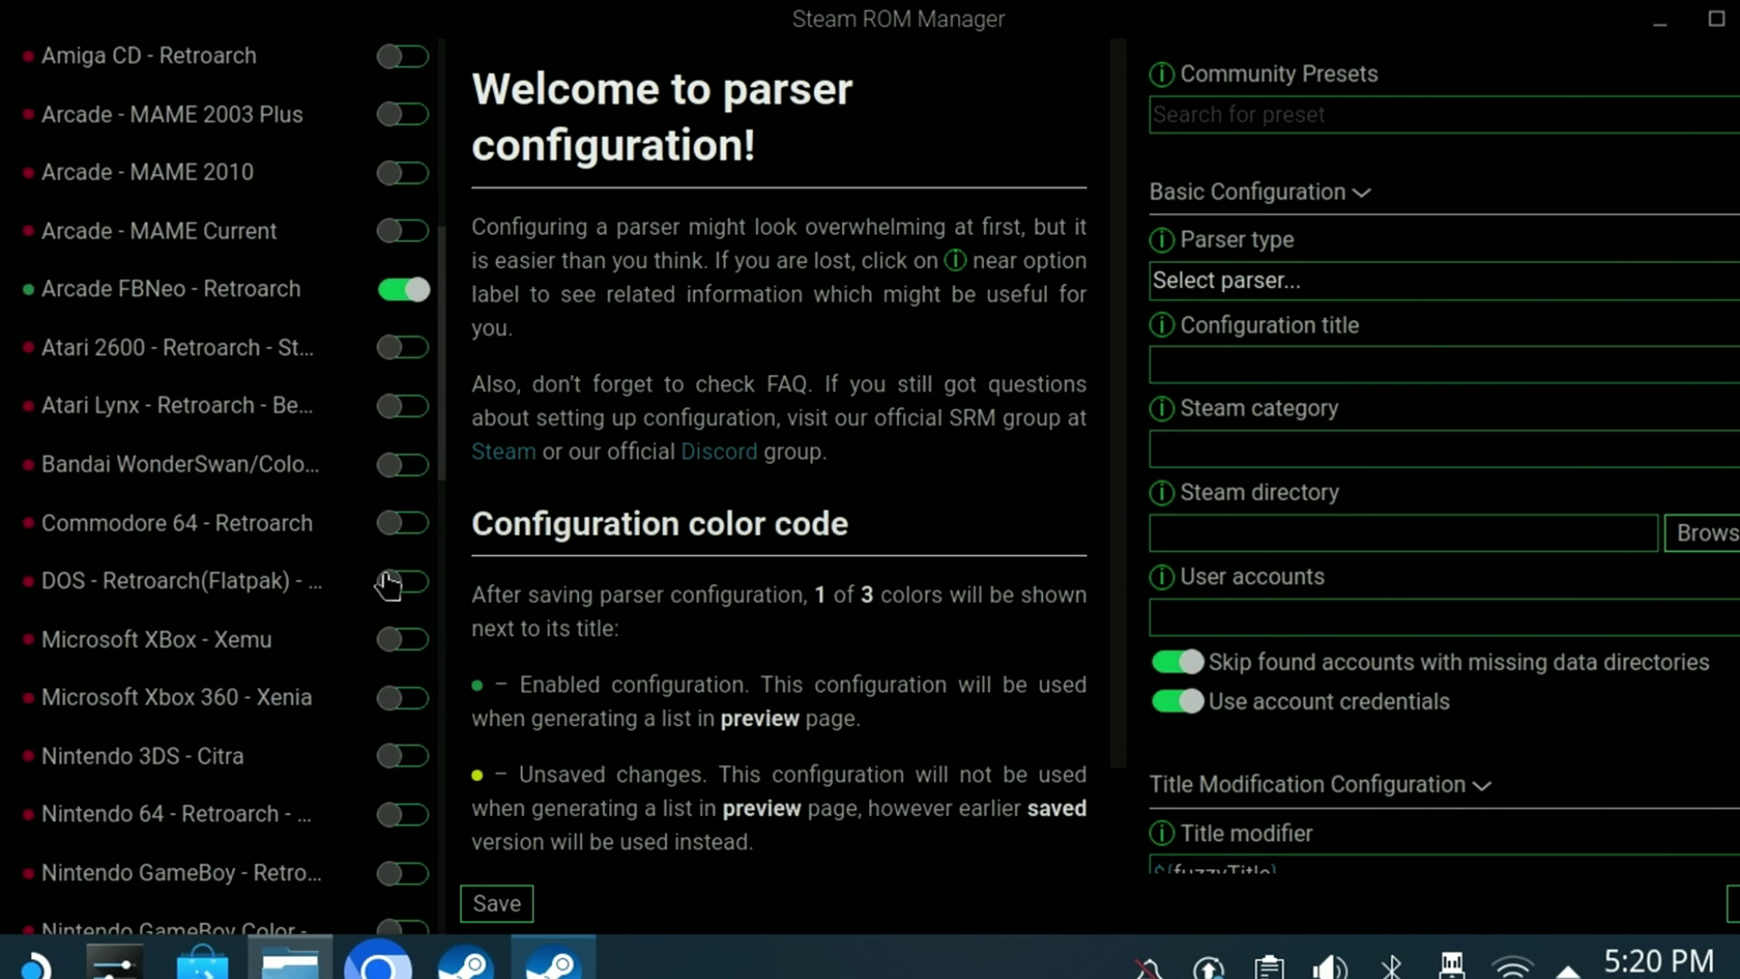
scroll(388, 580, "down", 2)
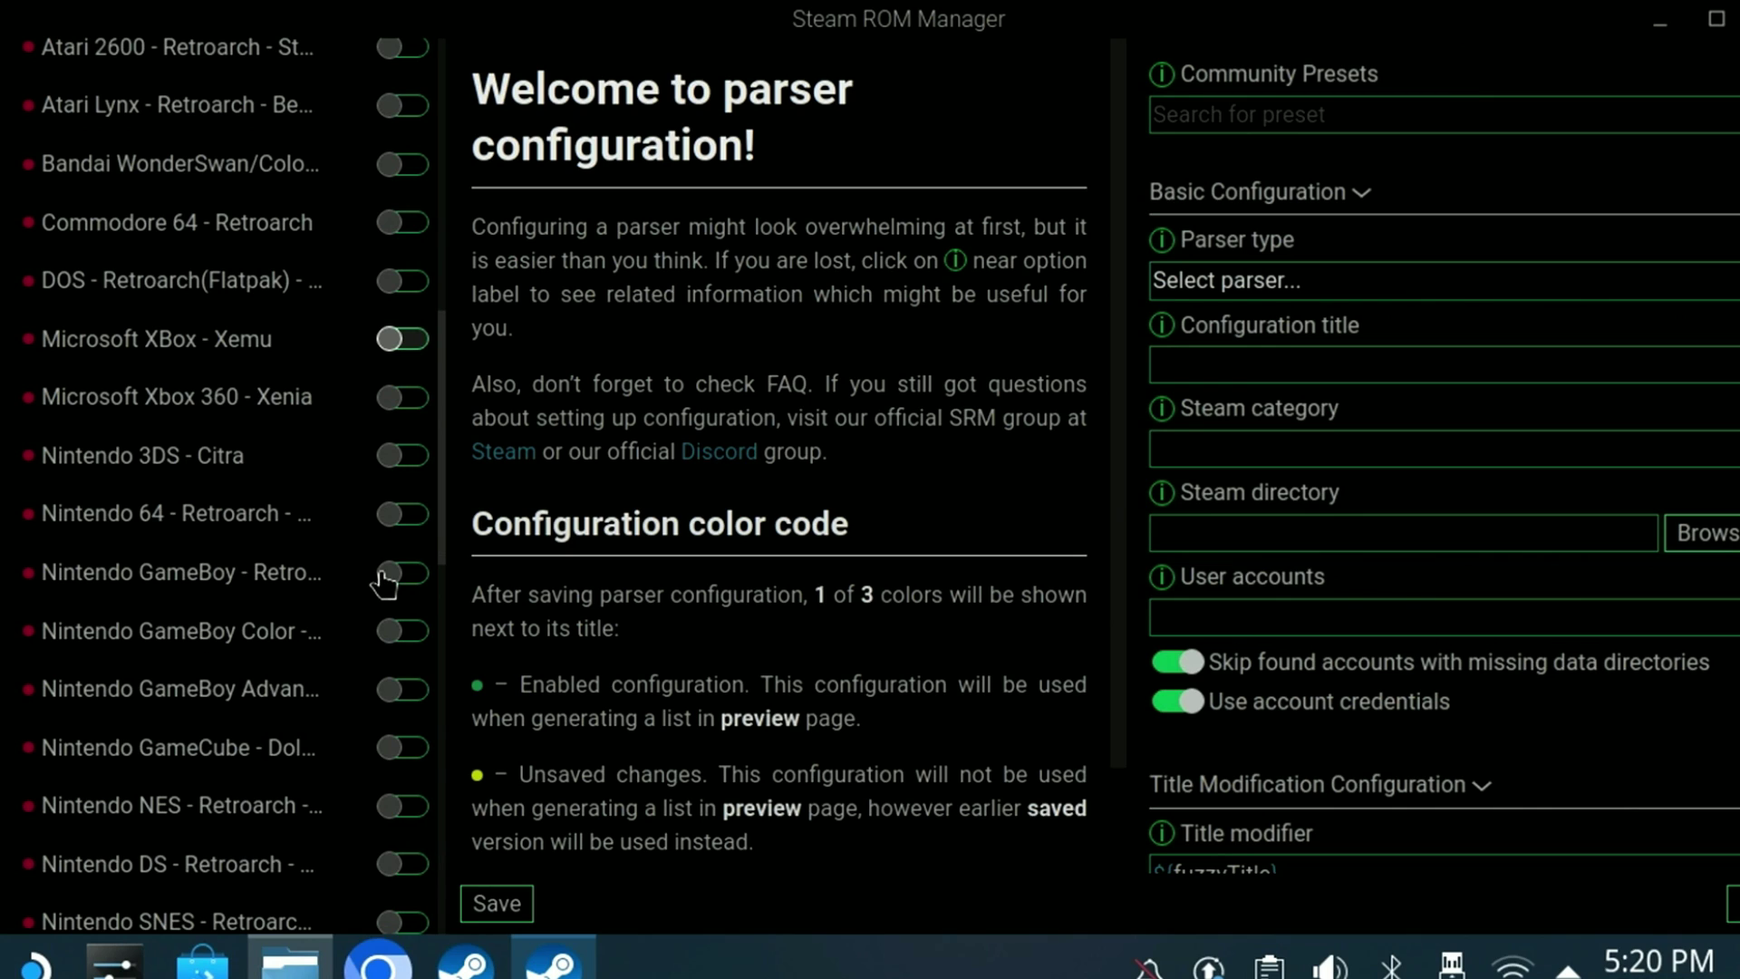
left_click(400, 513)
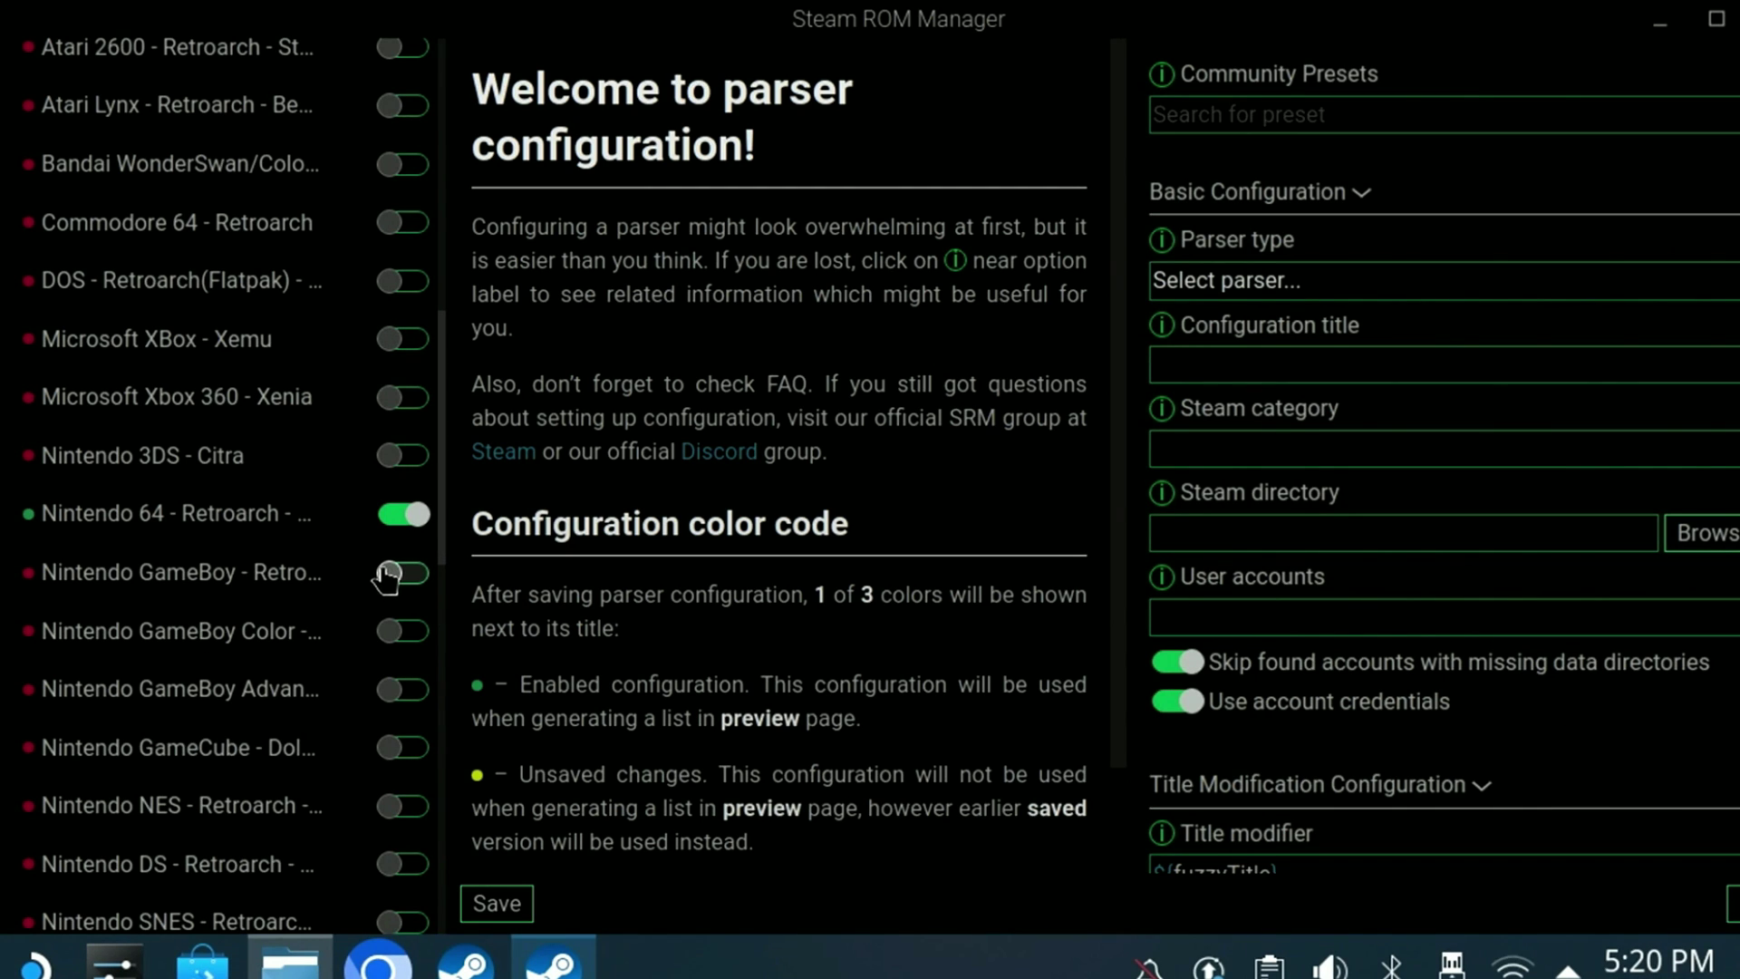
scroll(390, 573, "up", 8)
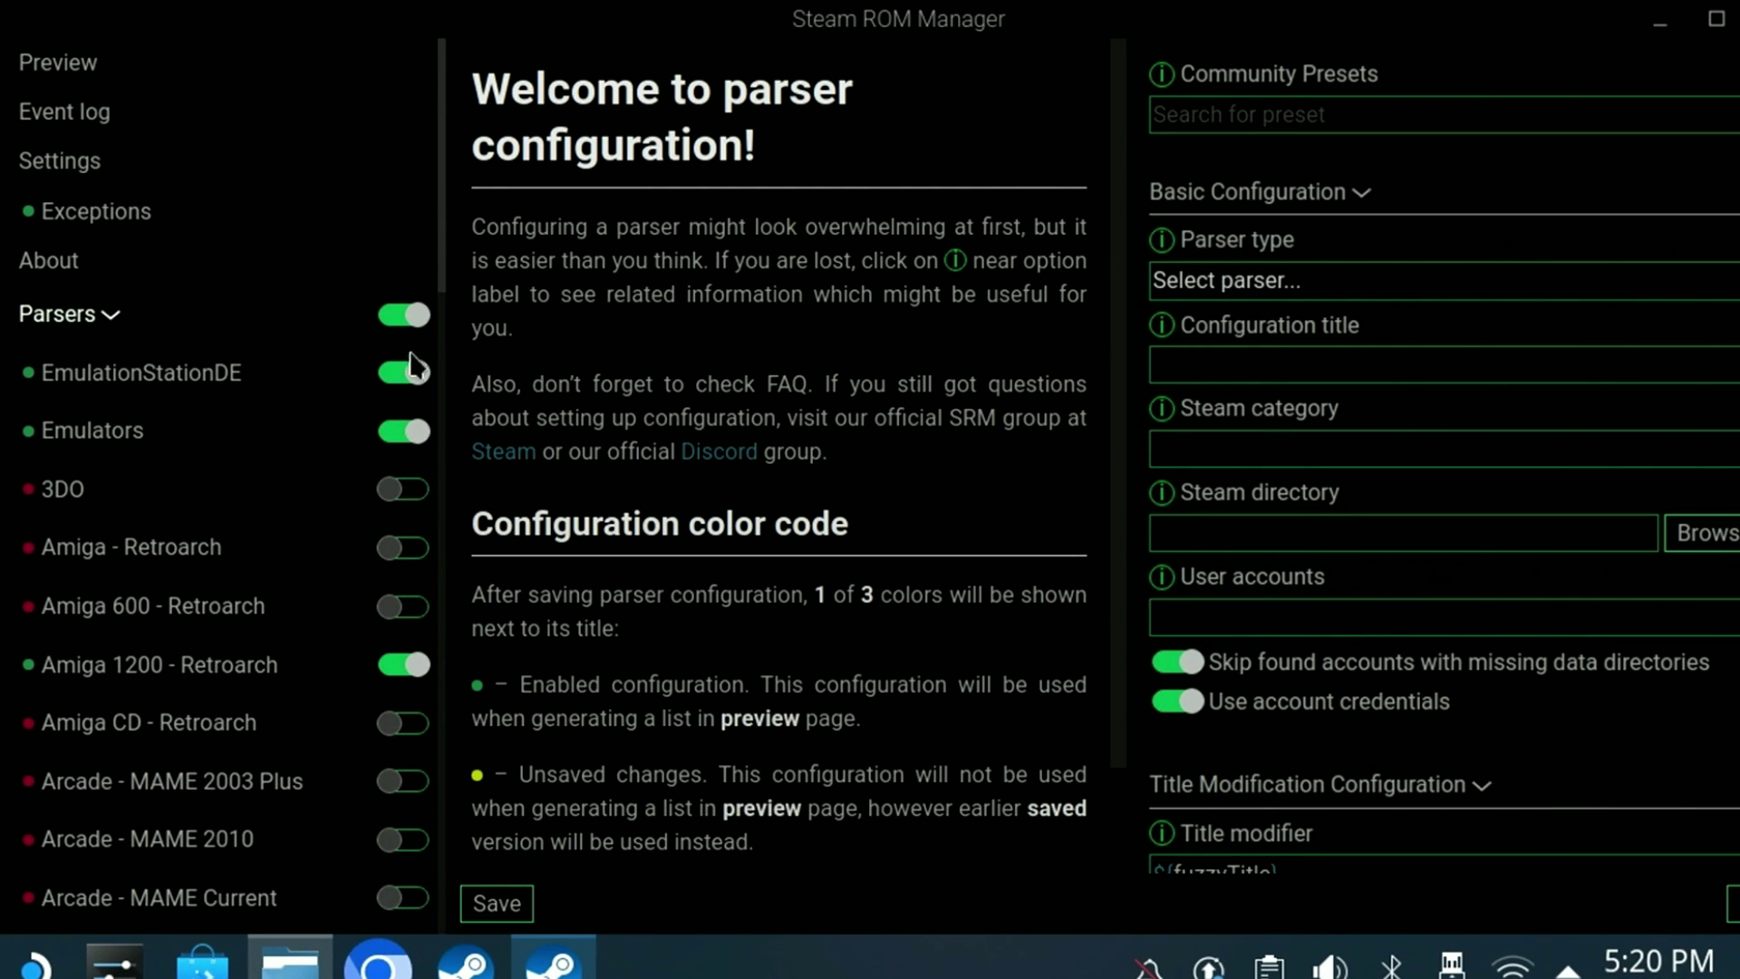
- Turn all the parsers back on at once
left_click(401, 317)
left_click(402, 318)
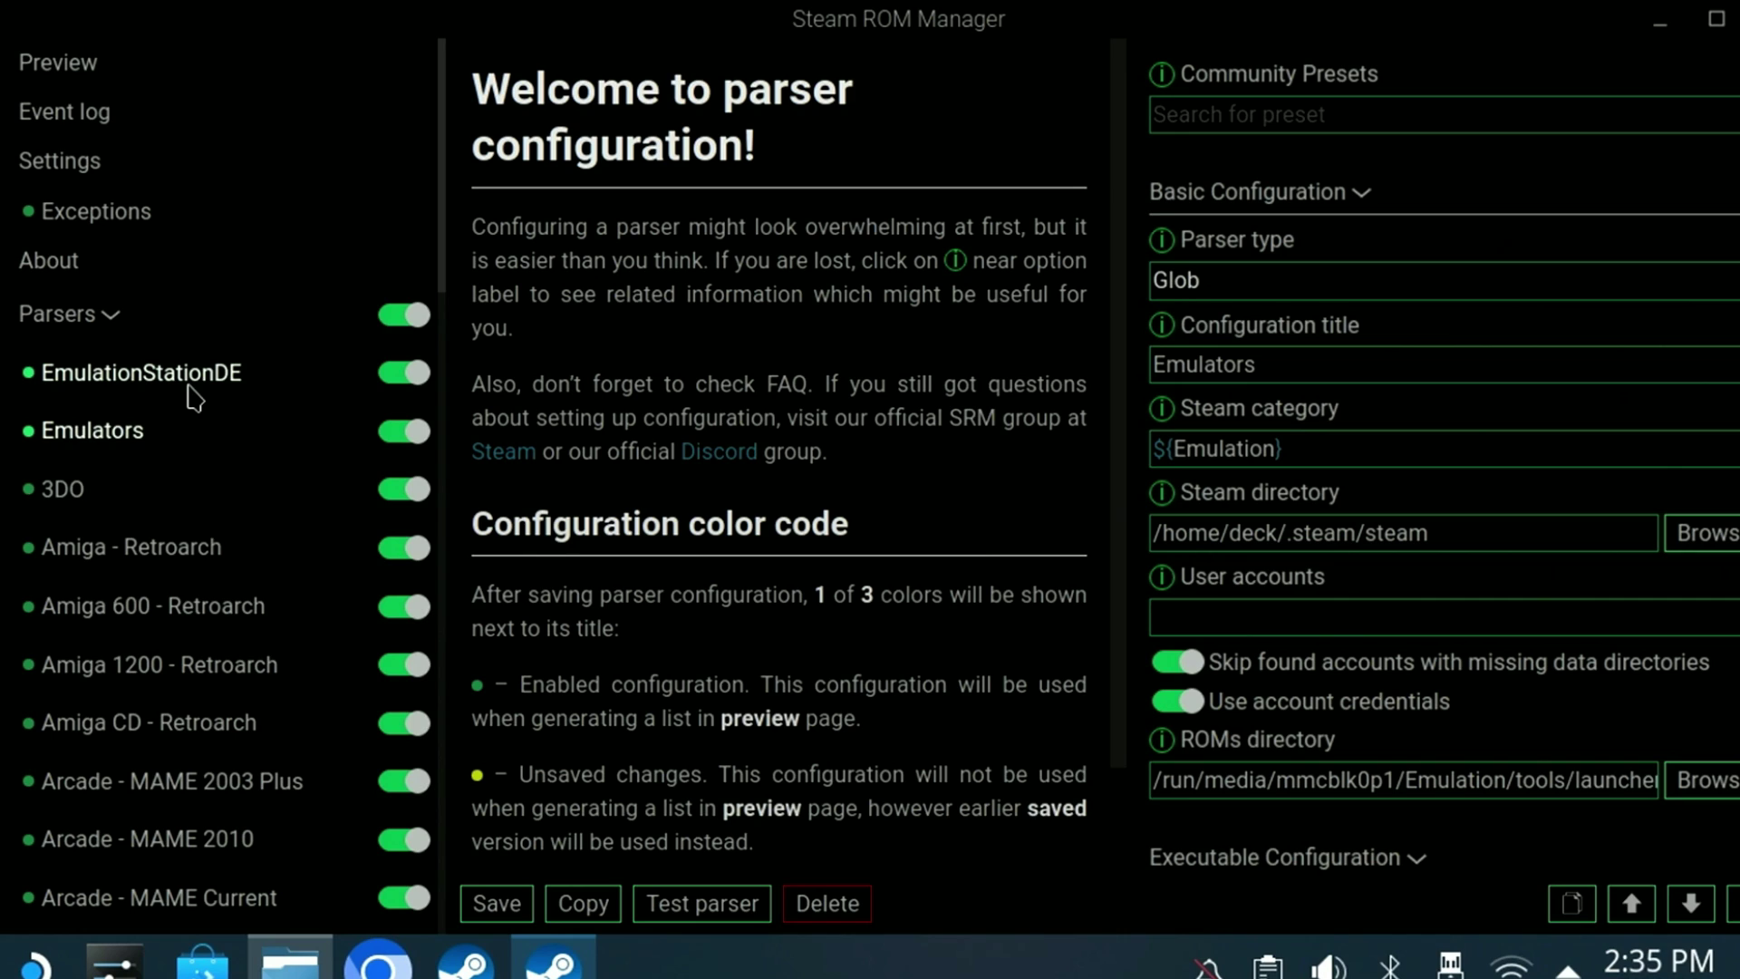
- Examine the EmulationStationDE parser's basic and executable configuration, and look through the full list of parsers
left_click(191, 388)
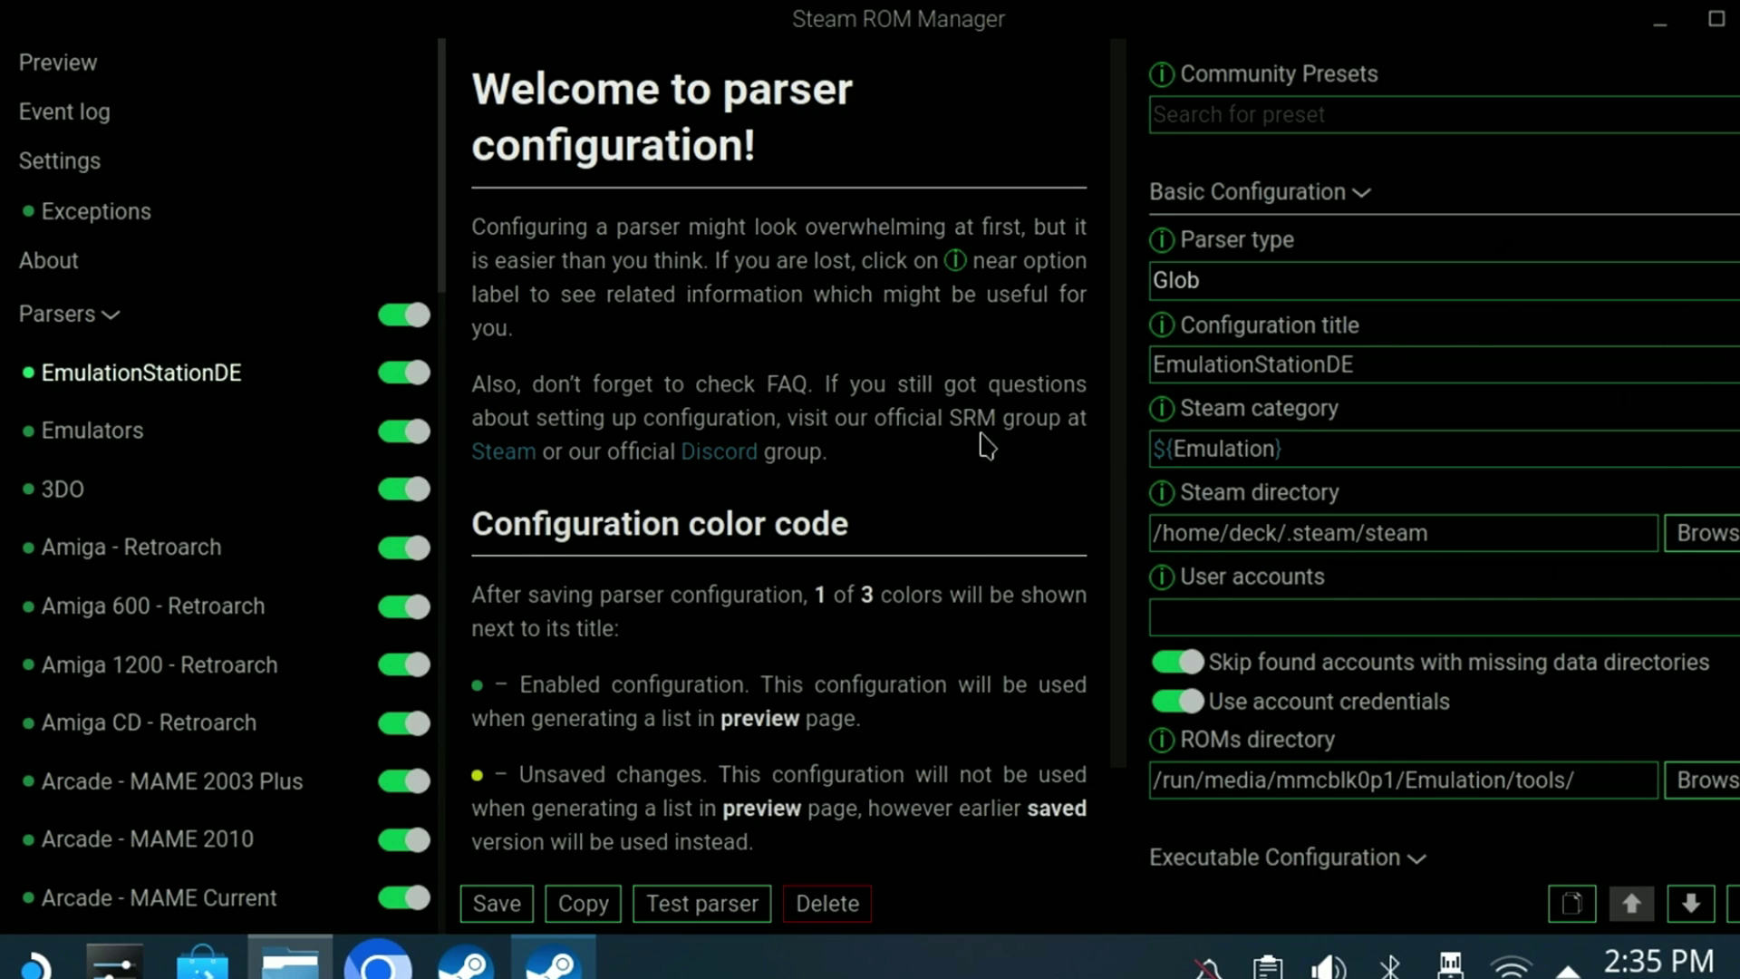
left_click(1355, 368)
key("Tab")
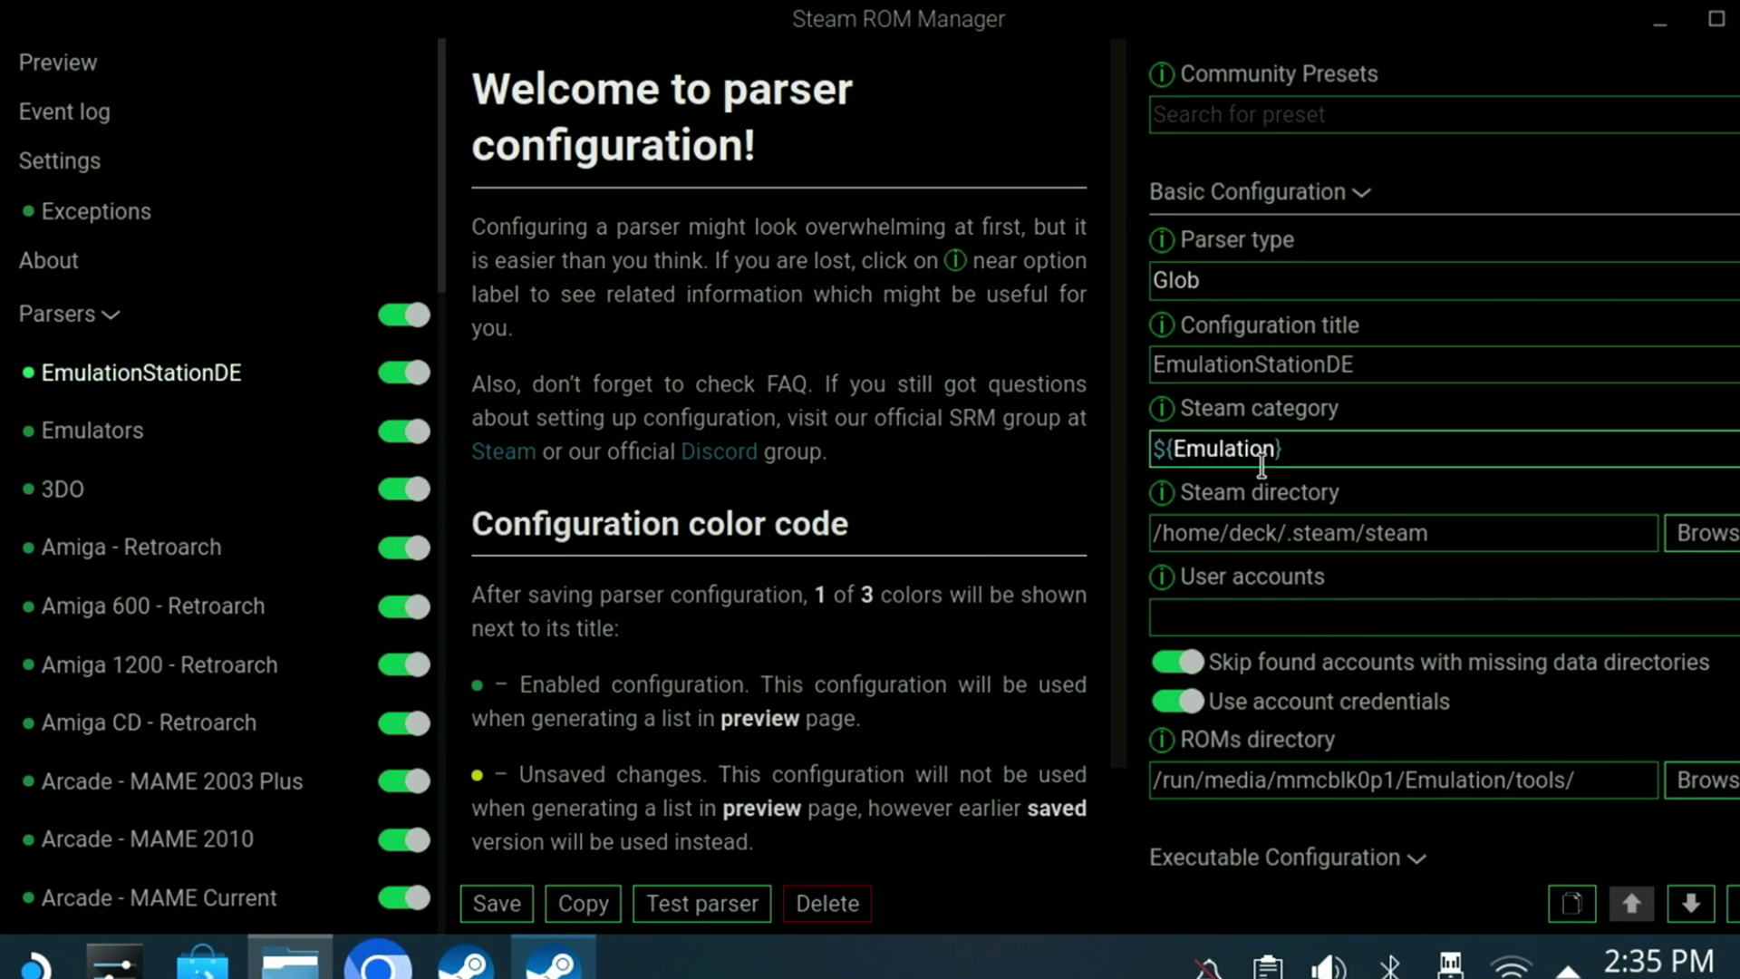
key("Tab")
scroll(1391, 530, "down", 2)
scroll(1392, 531, "down", 5)
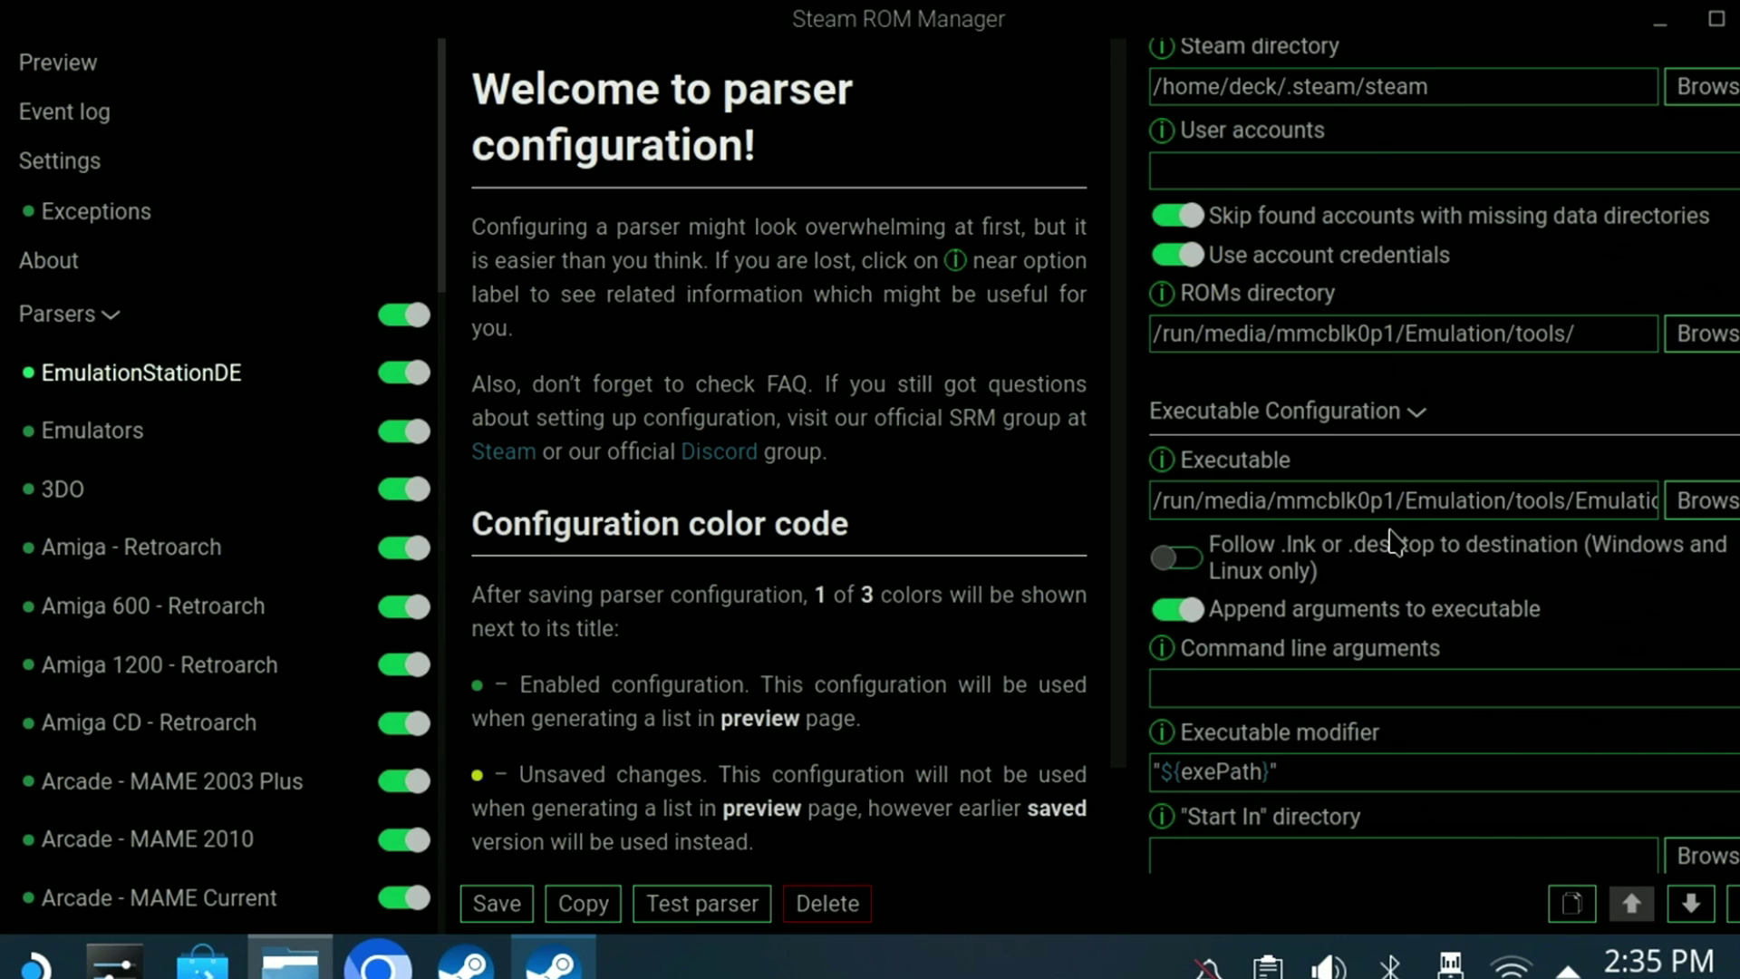
scroll(1596, 589, "down", 1)
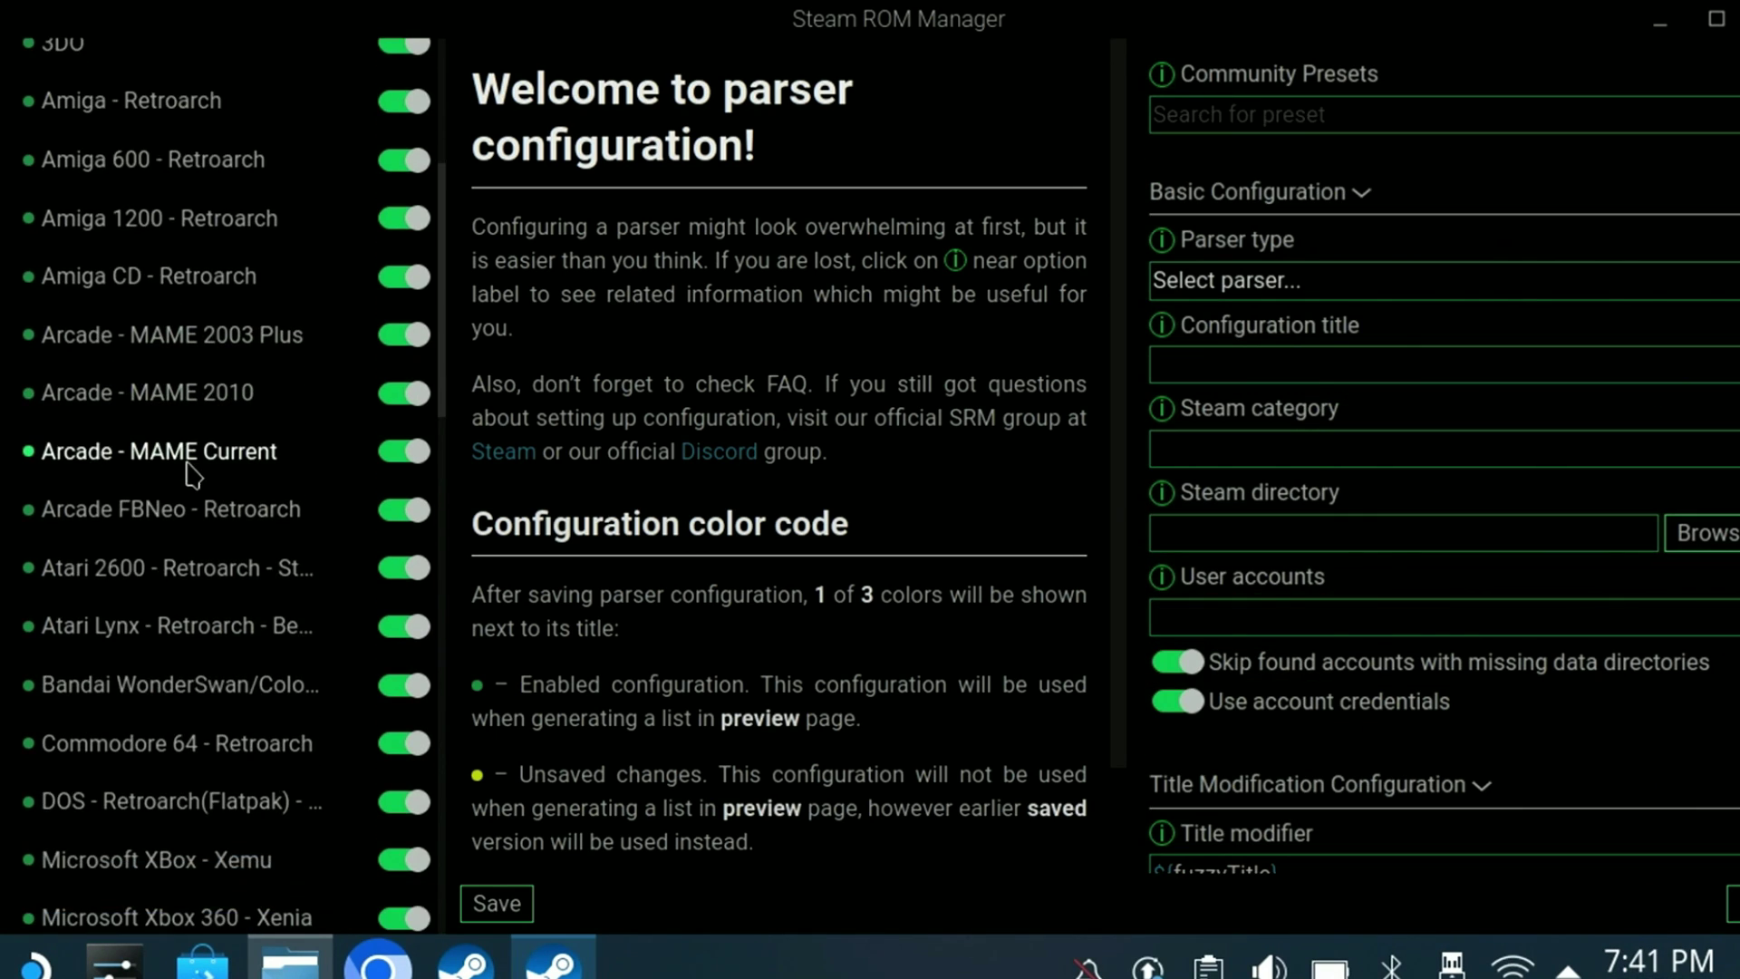
scroll(193, 476, "down", 7)
scroll(190, 476, "down", 15)
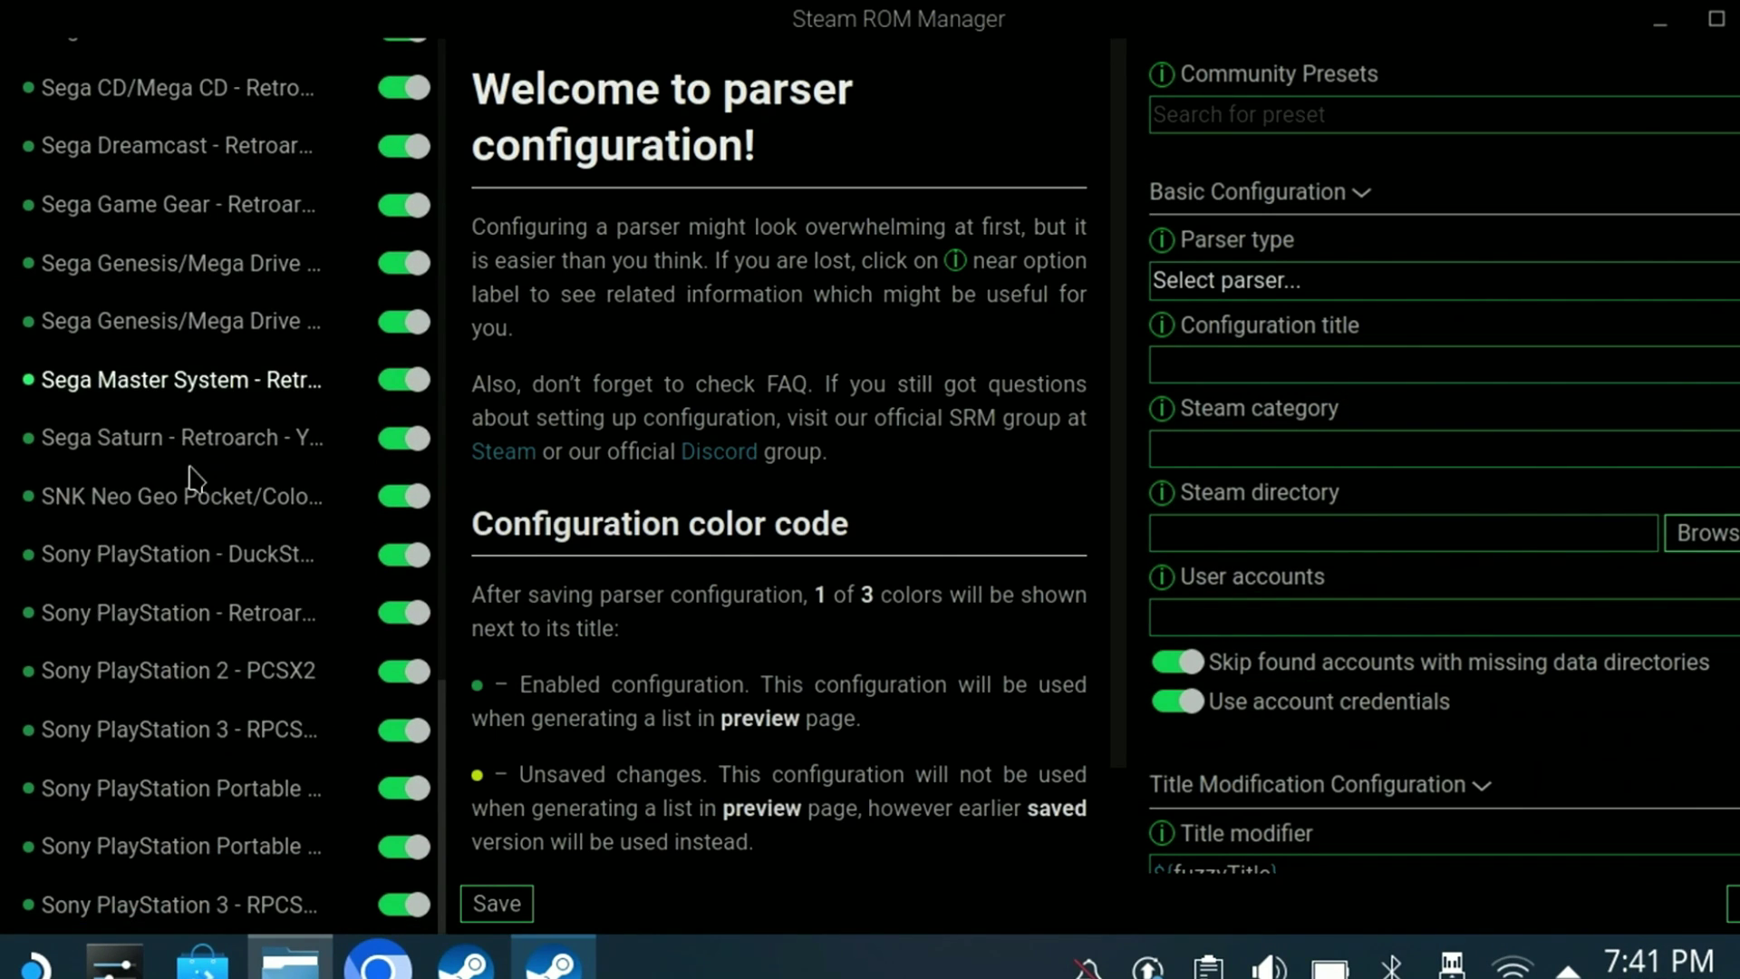
scroll(240, 872, "up", 20)
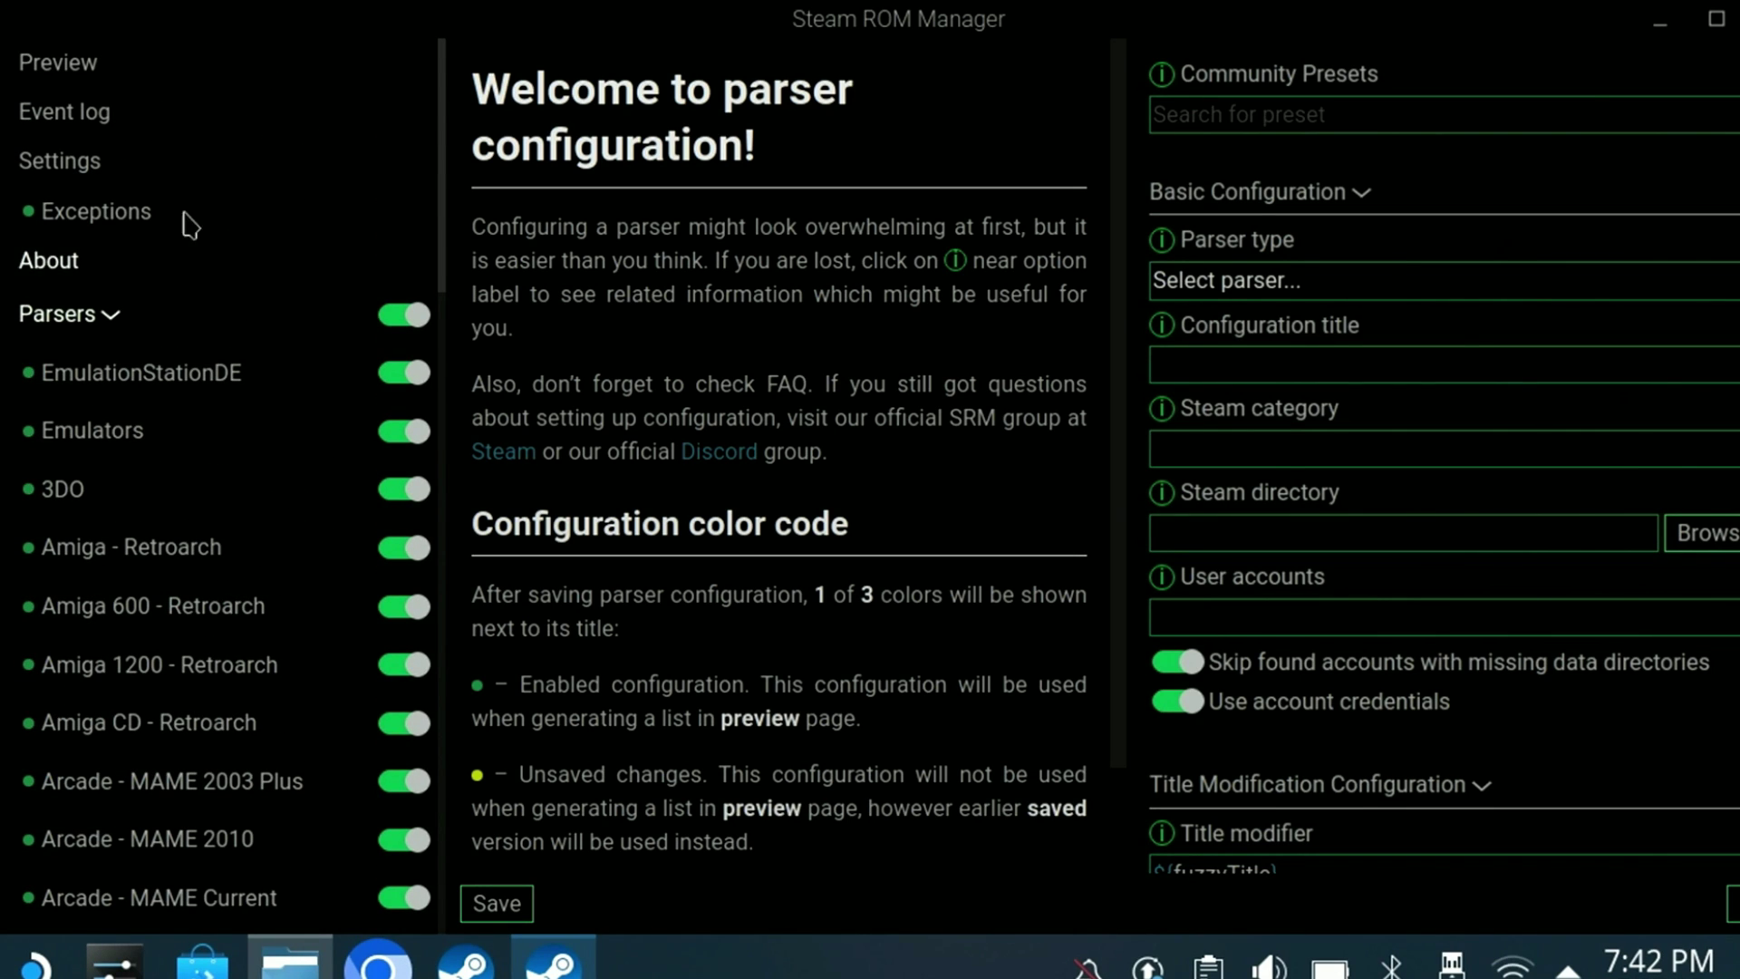
- Generate the app list in the preview and check the event log for image retrieval
left_click(98, 80)
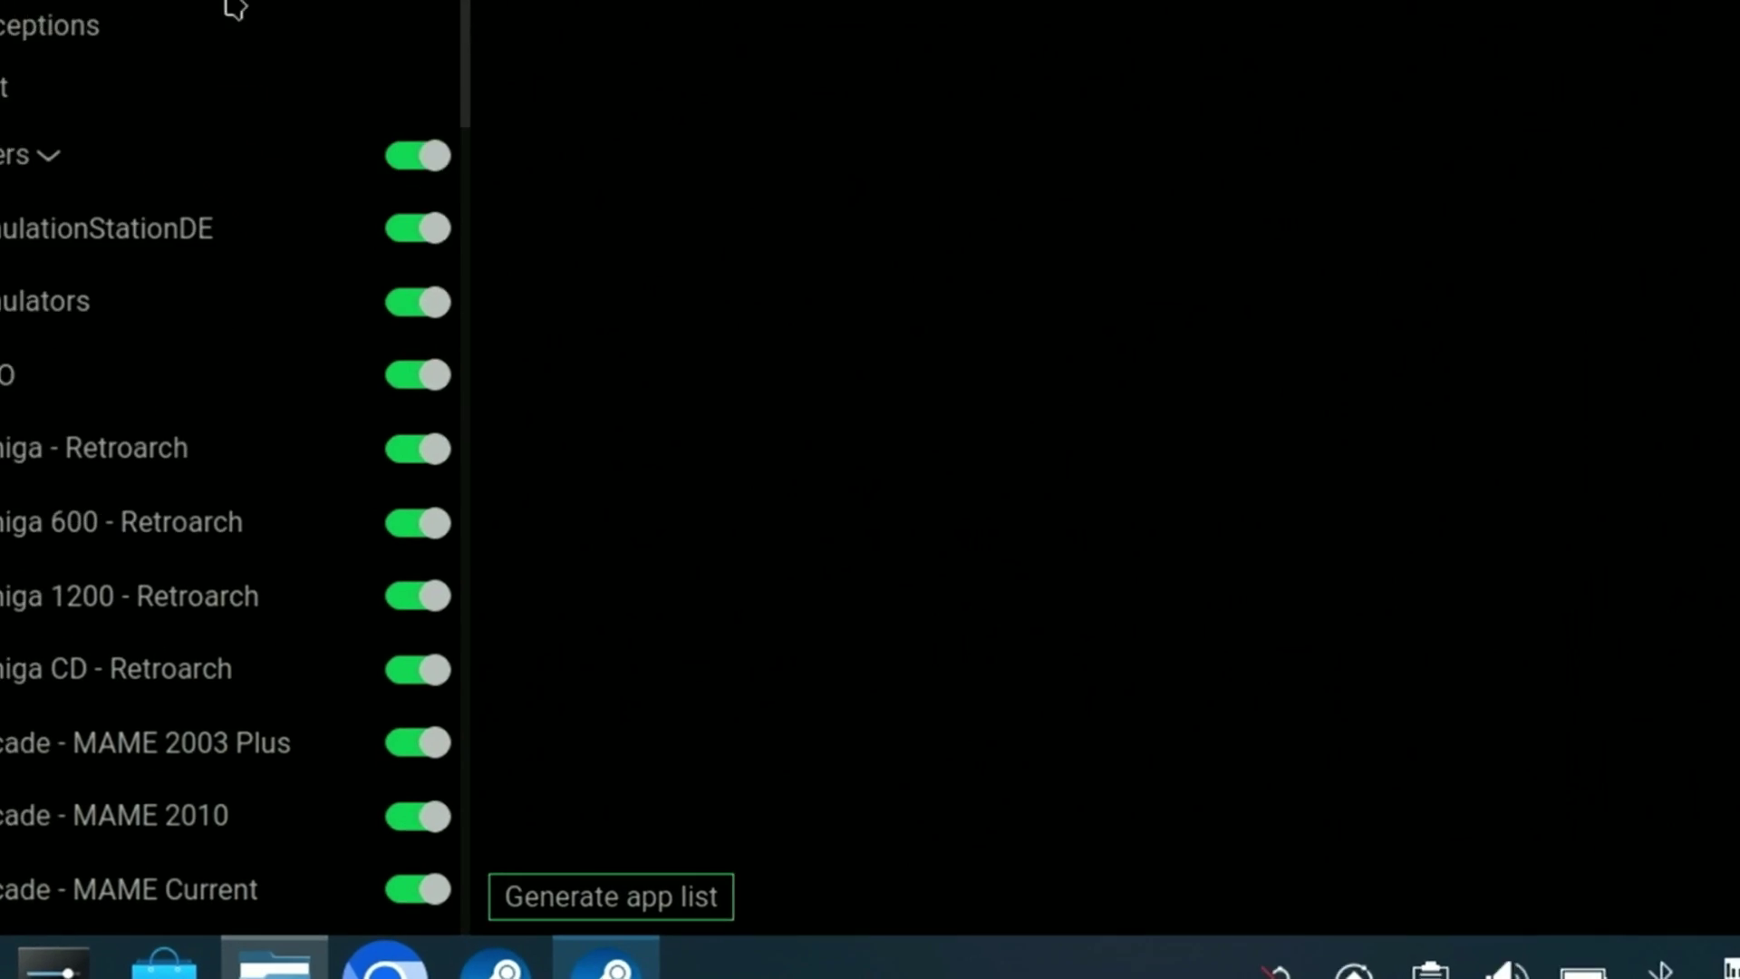
left_click(741, 890)
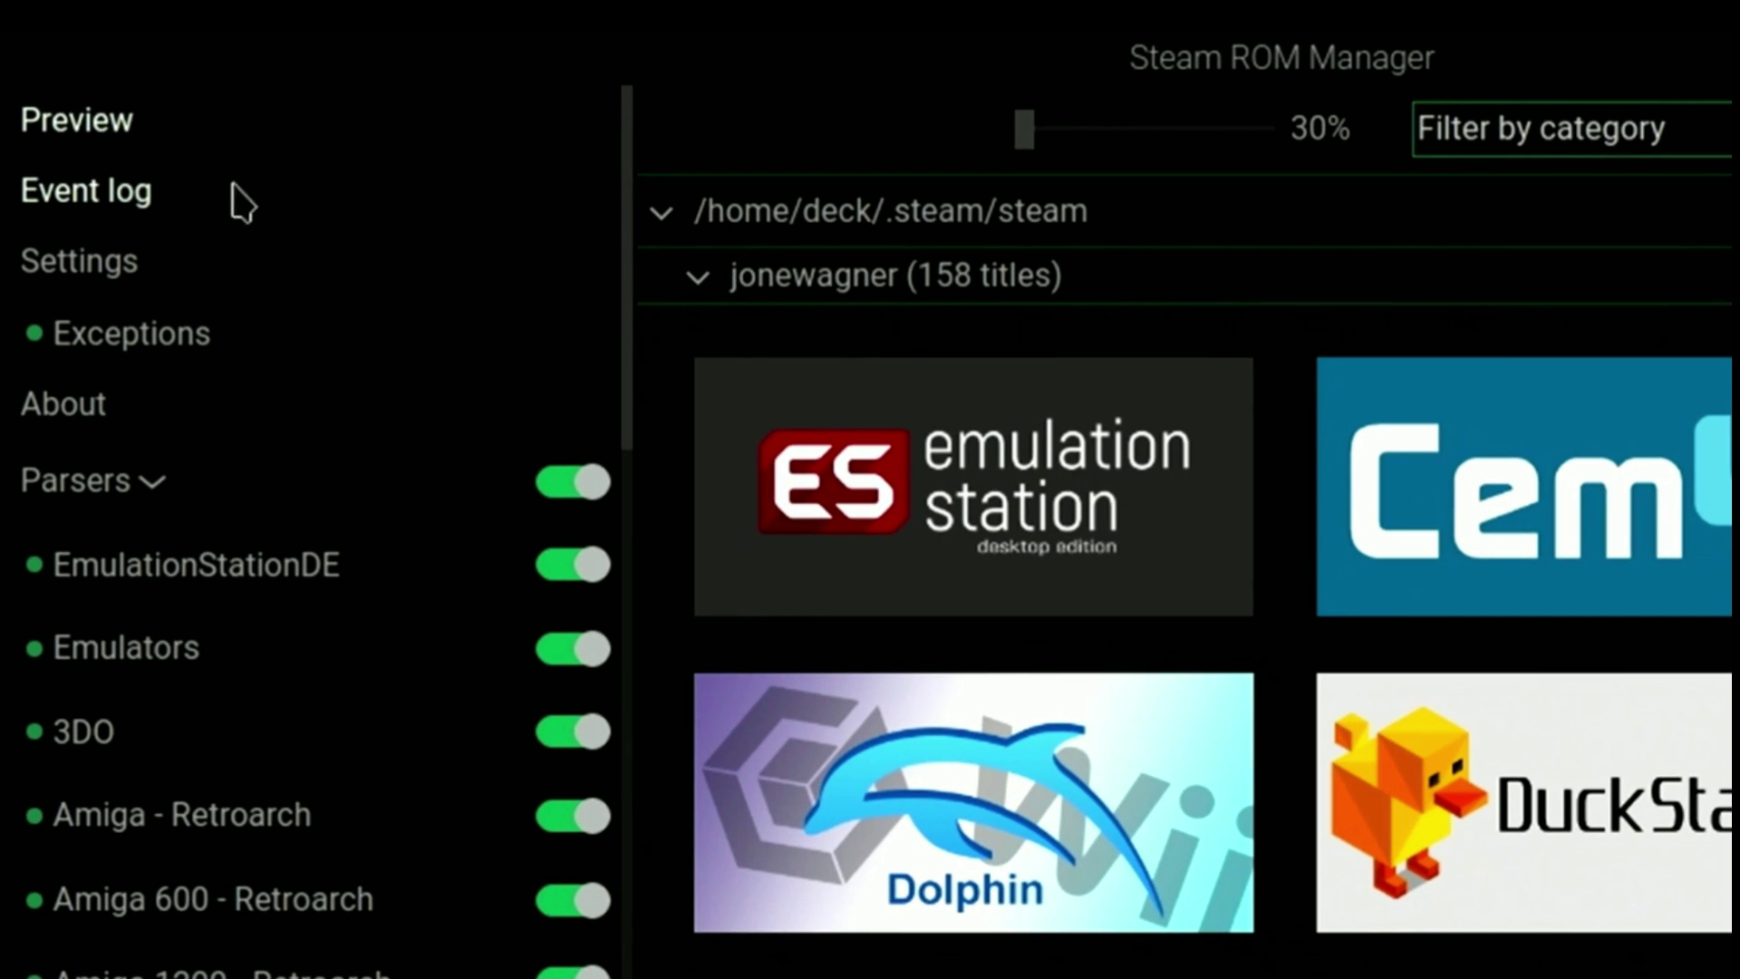
left_click(164, 195)
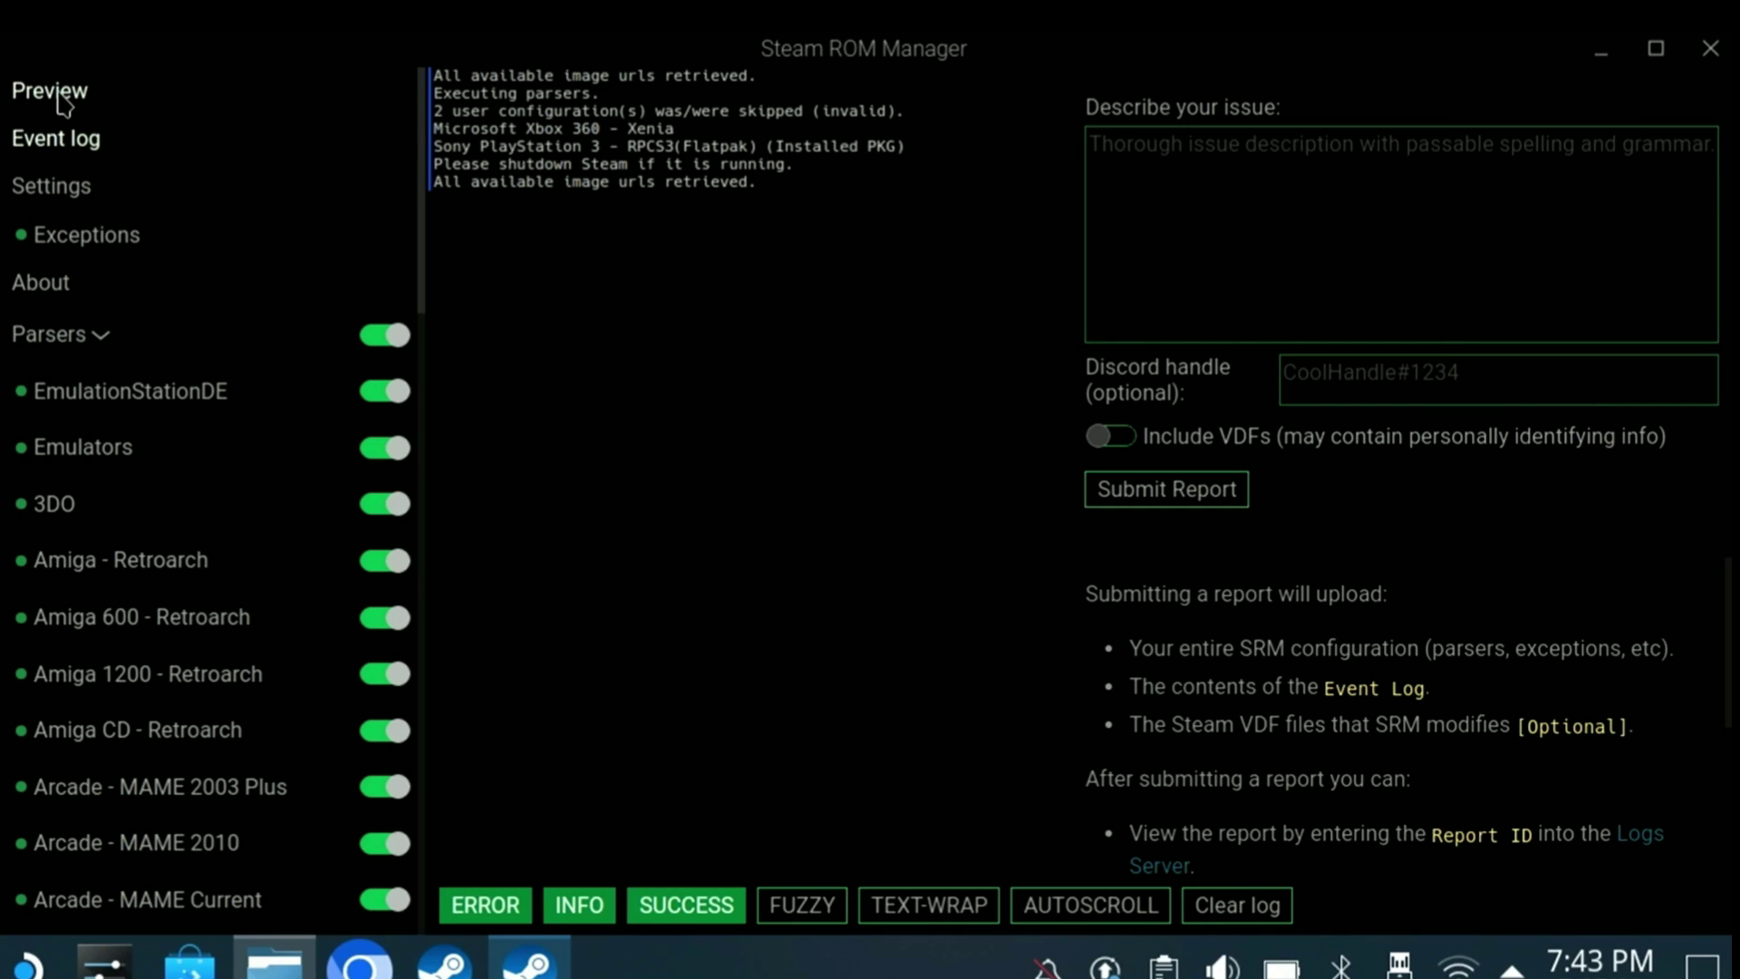
left_click(62, 98)
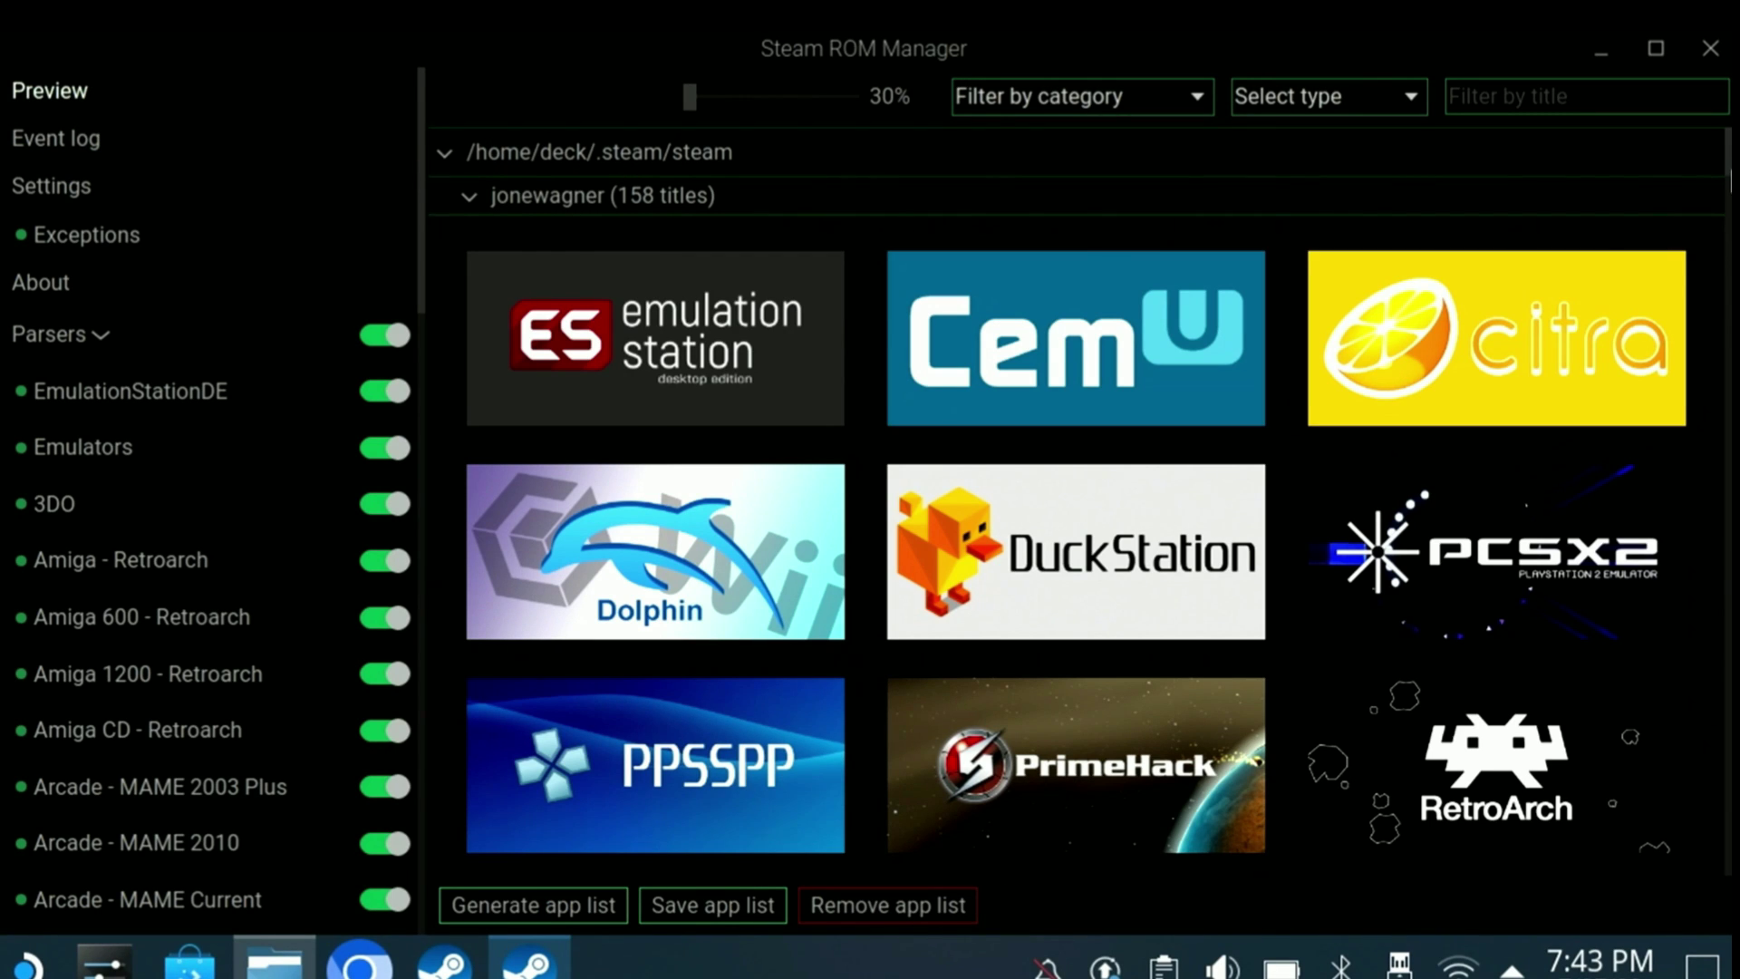
- Assign the local image 299dc35e747eb77177d9cea10a802da2.png from Downloads as artwork for Speedball2_v1.0_2897
scroll(1544, 678, "down", 5)
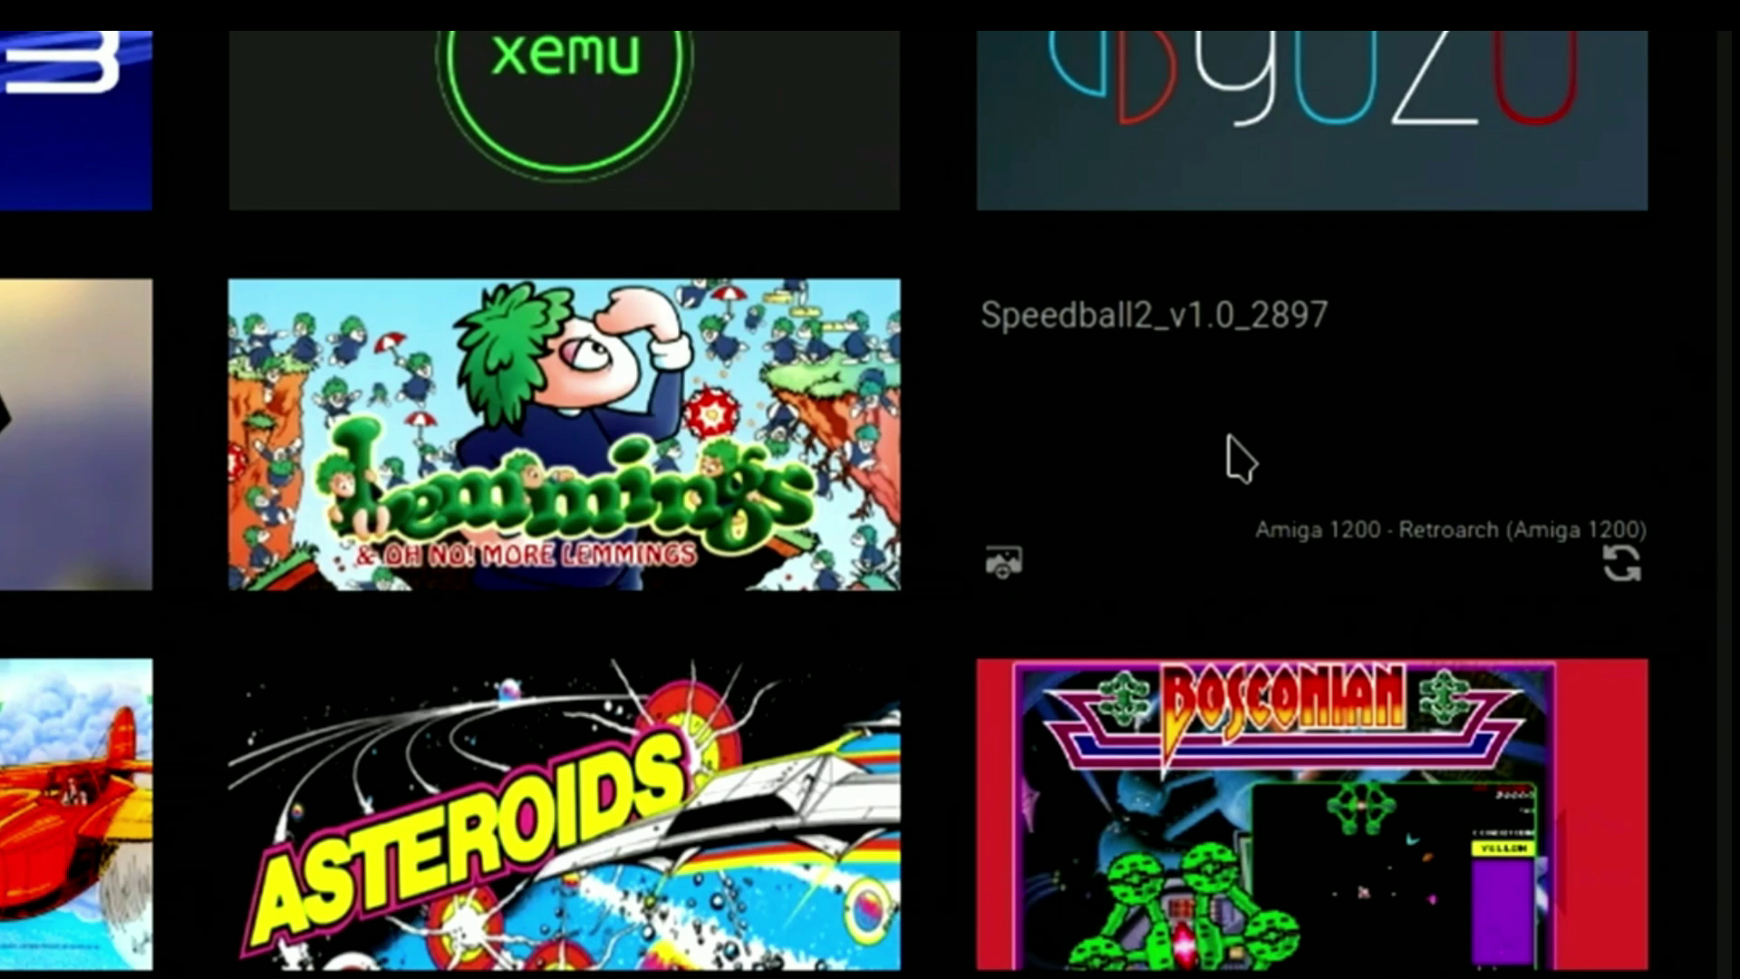
left_click(1001, 571)
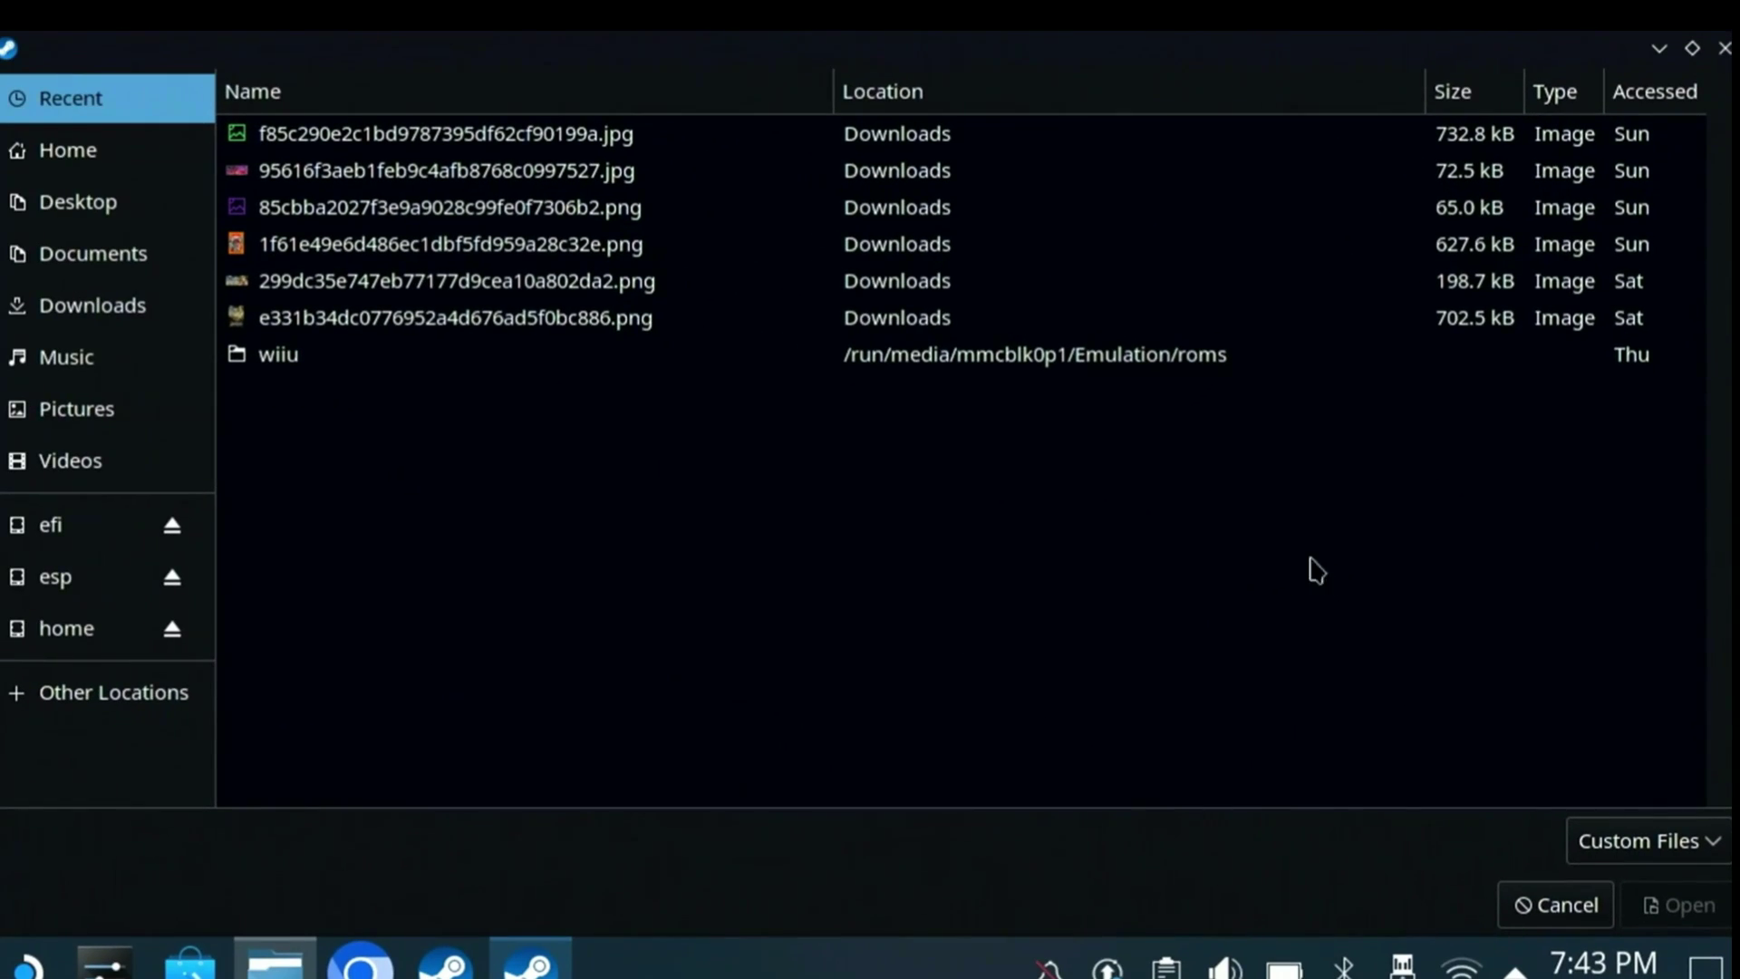
left_click(585, 284)
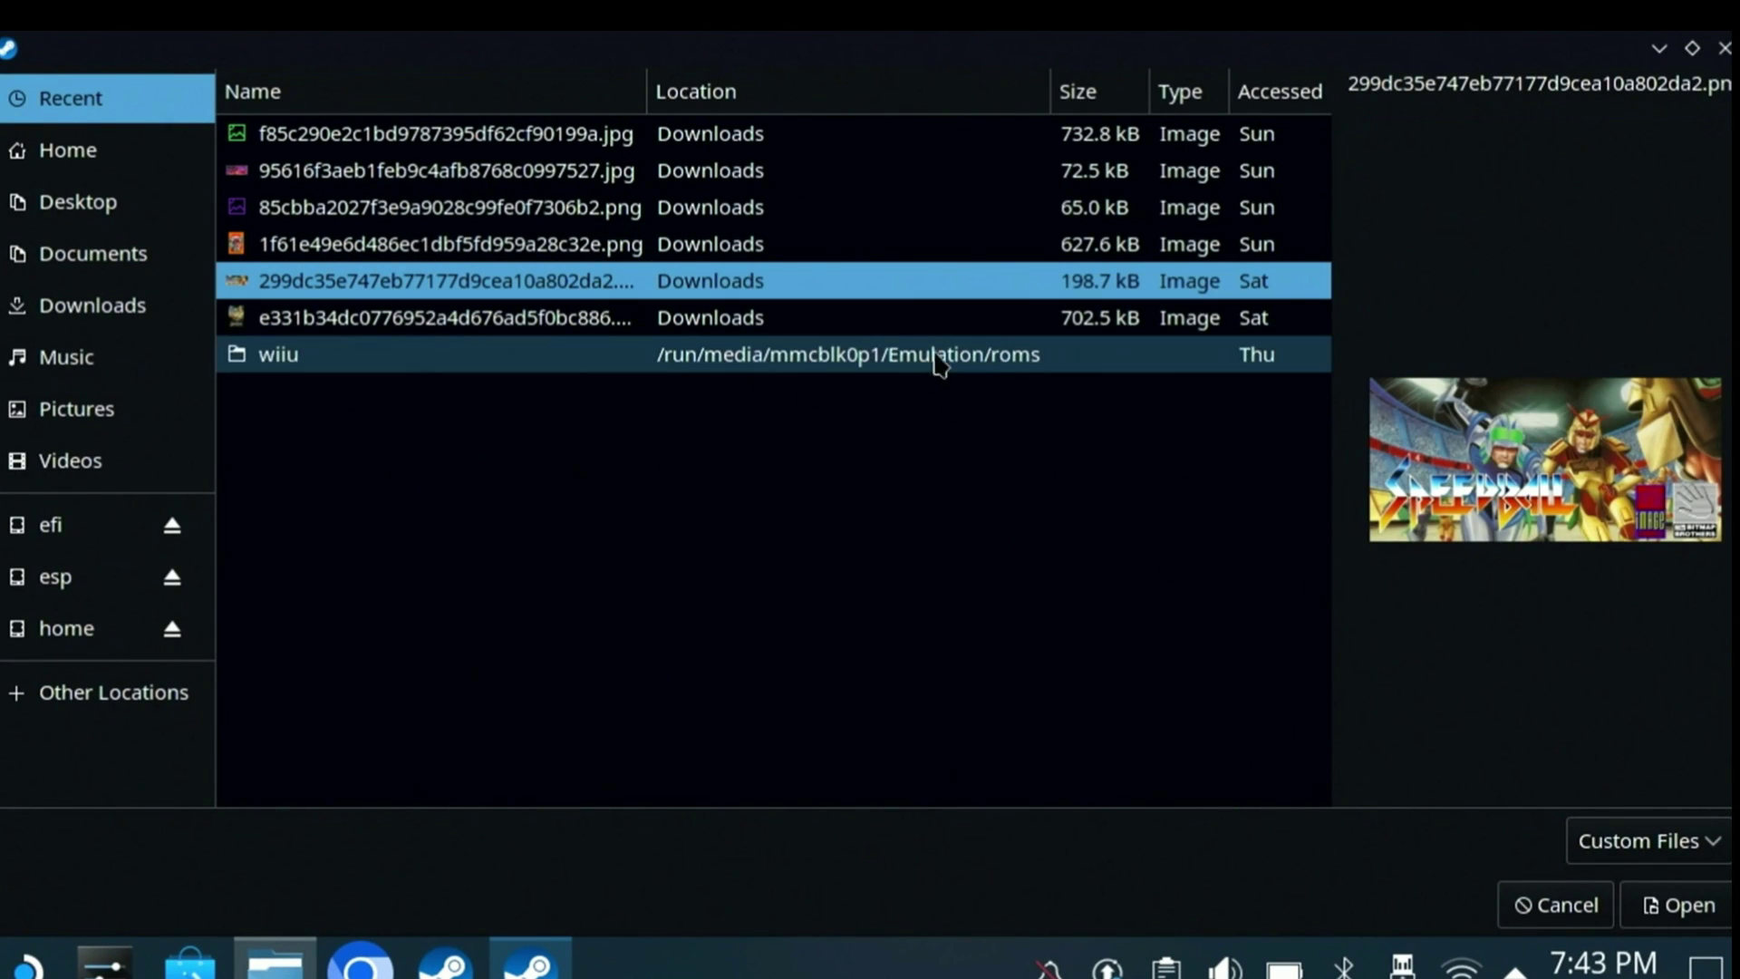
left_click(1679, 909)
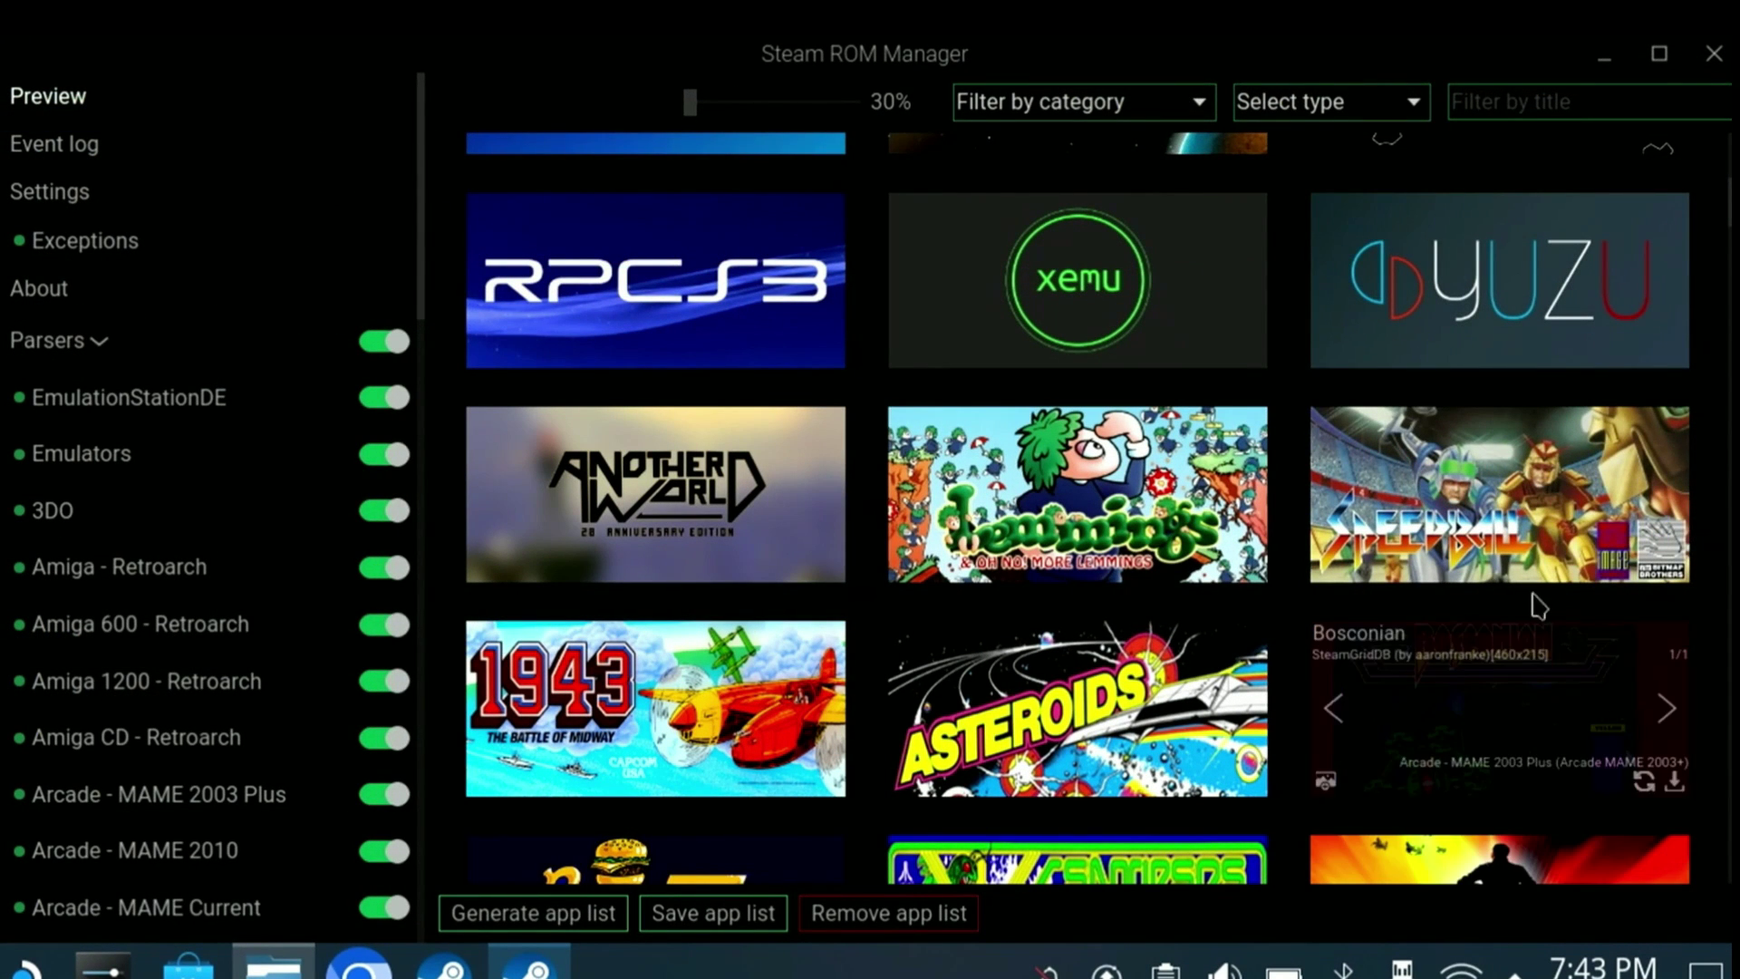
- Switch the Arcade MAME 2003 Plus Donkey Kong entry to its next available artwork
scroll(1287, 662, "down", 5)
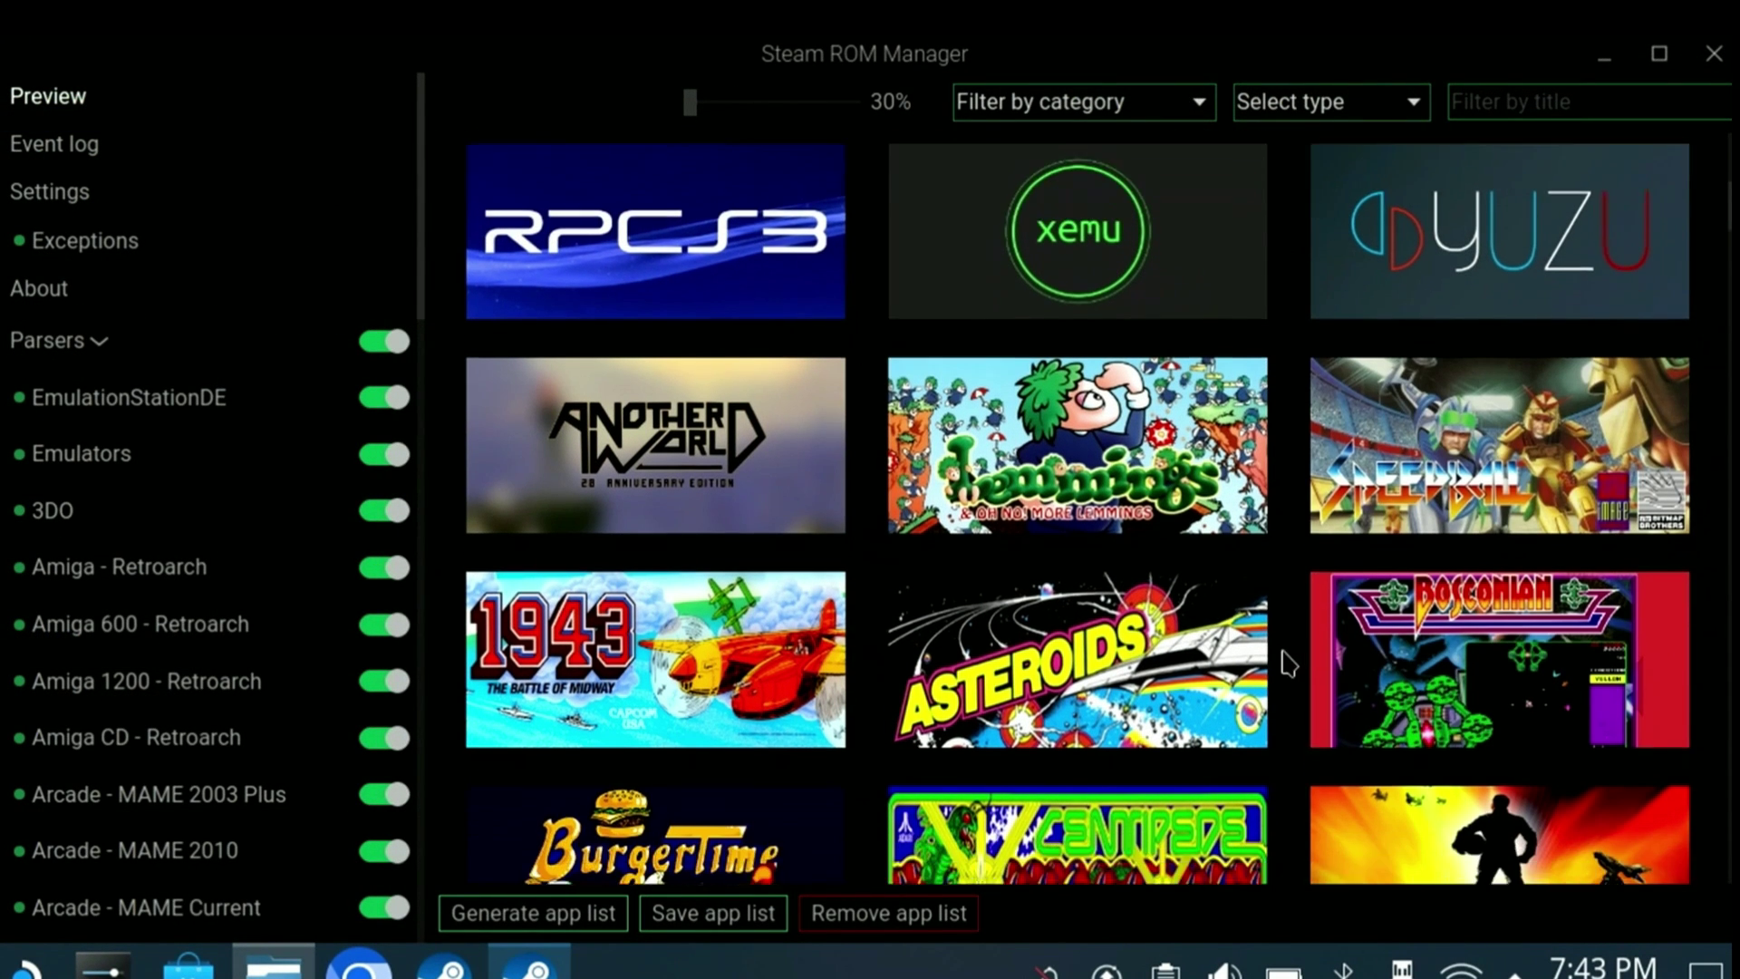
scroll(1224, 672, "down", 4)
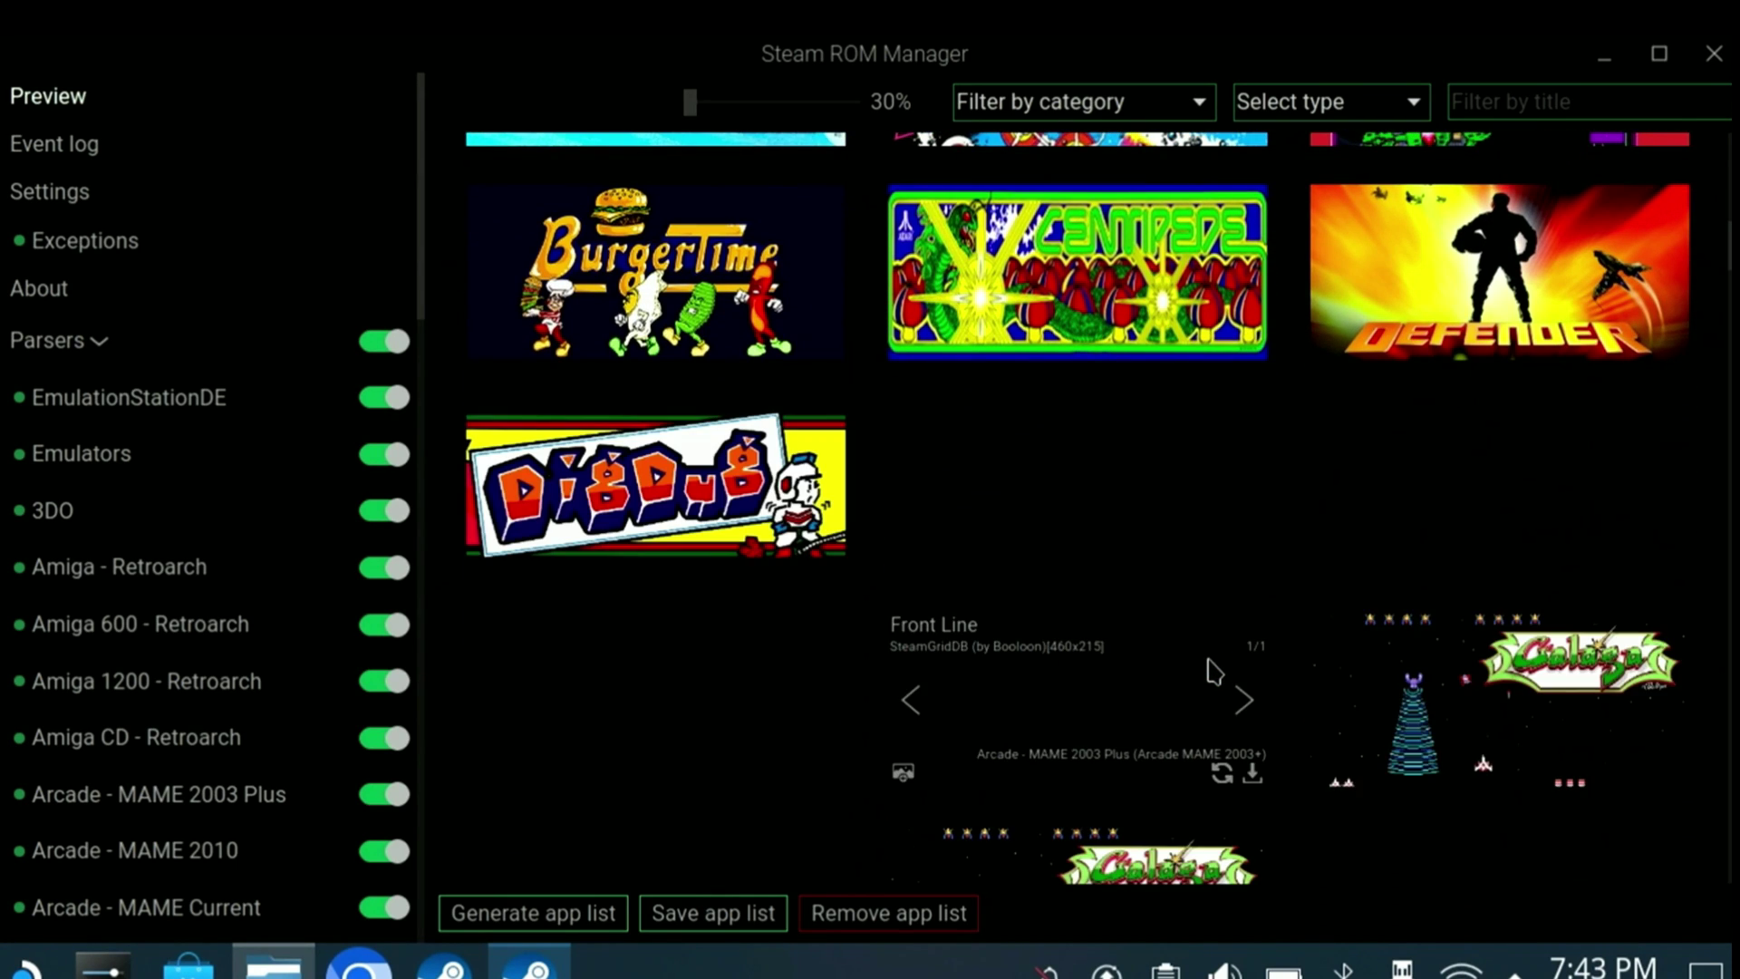
mouse_move(1227, 513)
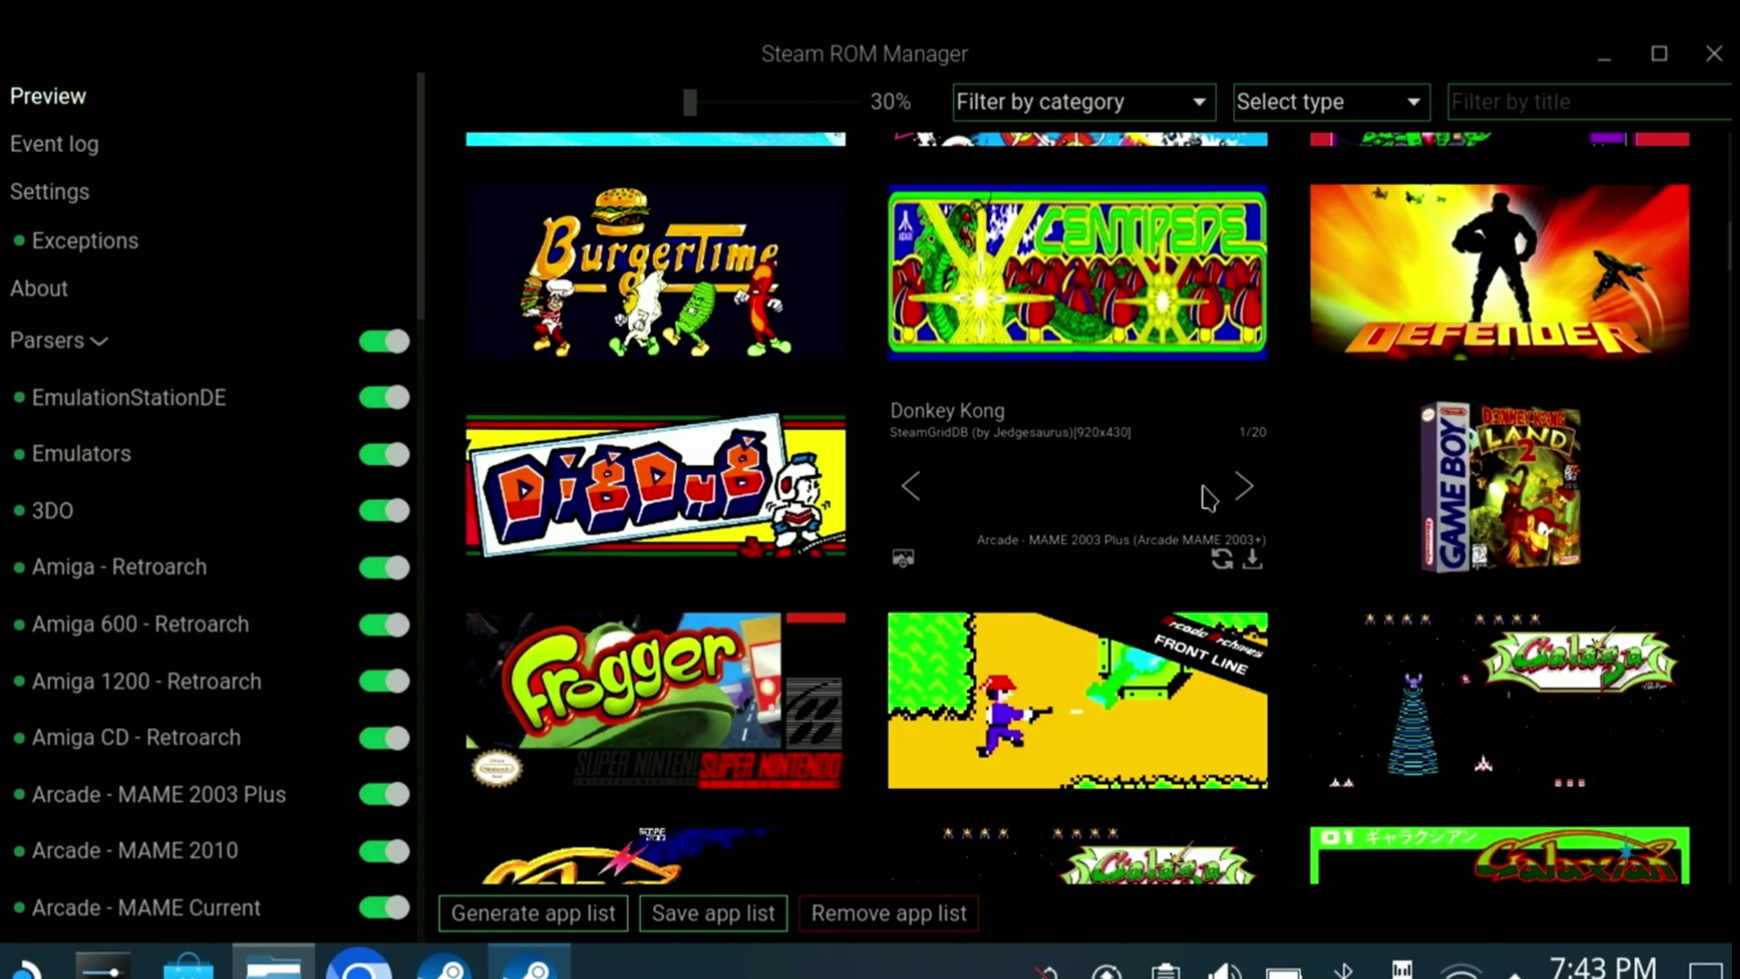
left_click(1244, 486)
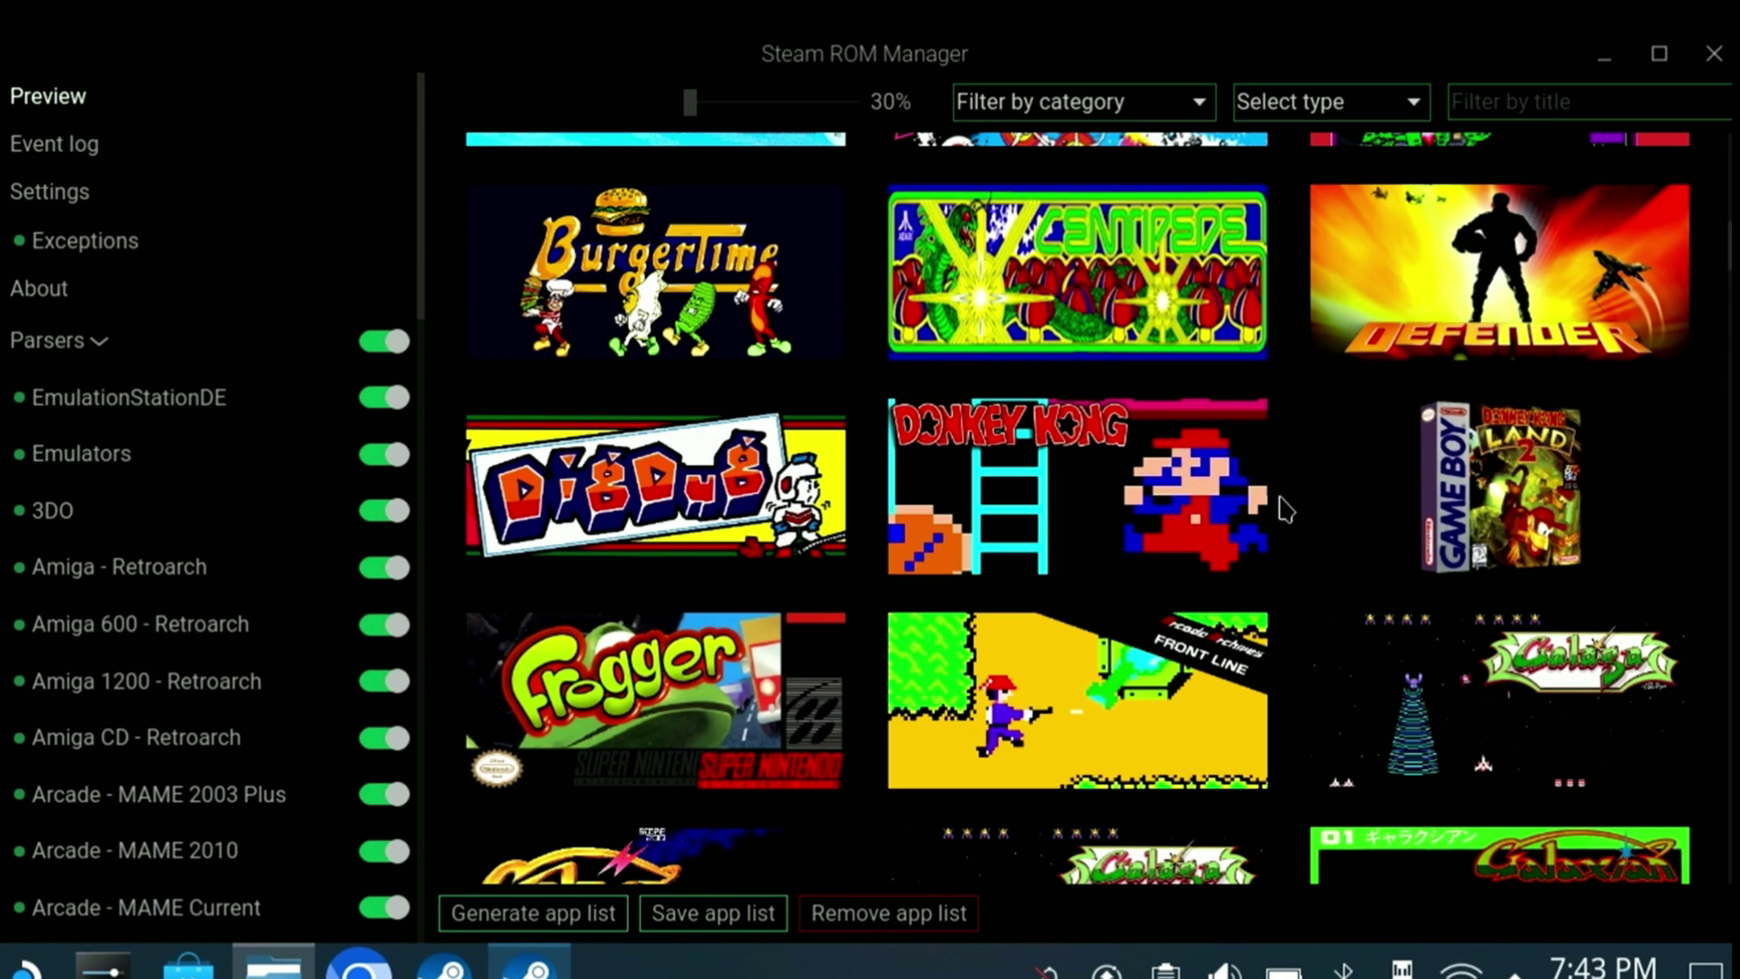
- Switch the Arcade MAME 2003 Plus QIX entry to its fourth available artwork
scroll(1298, 532, "down", 6)
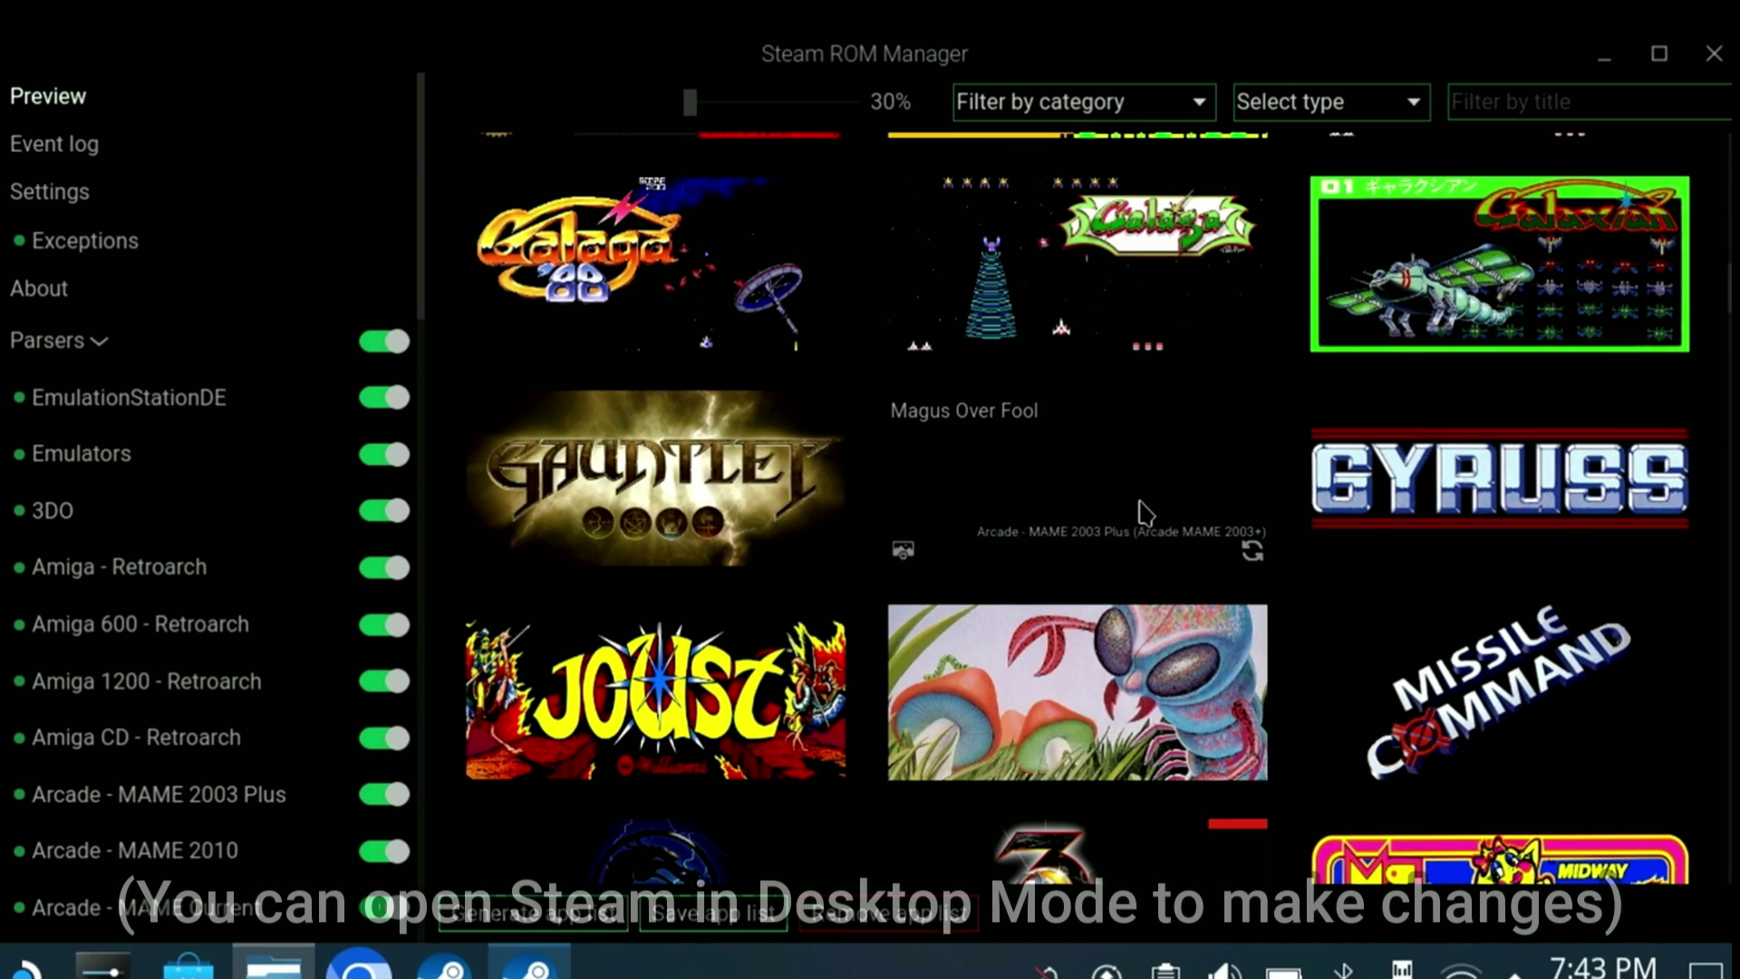
scroll(1144, 512, "down", 3)
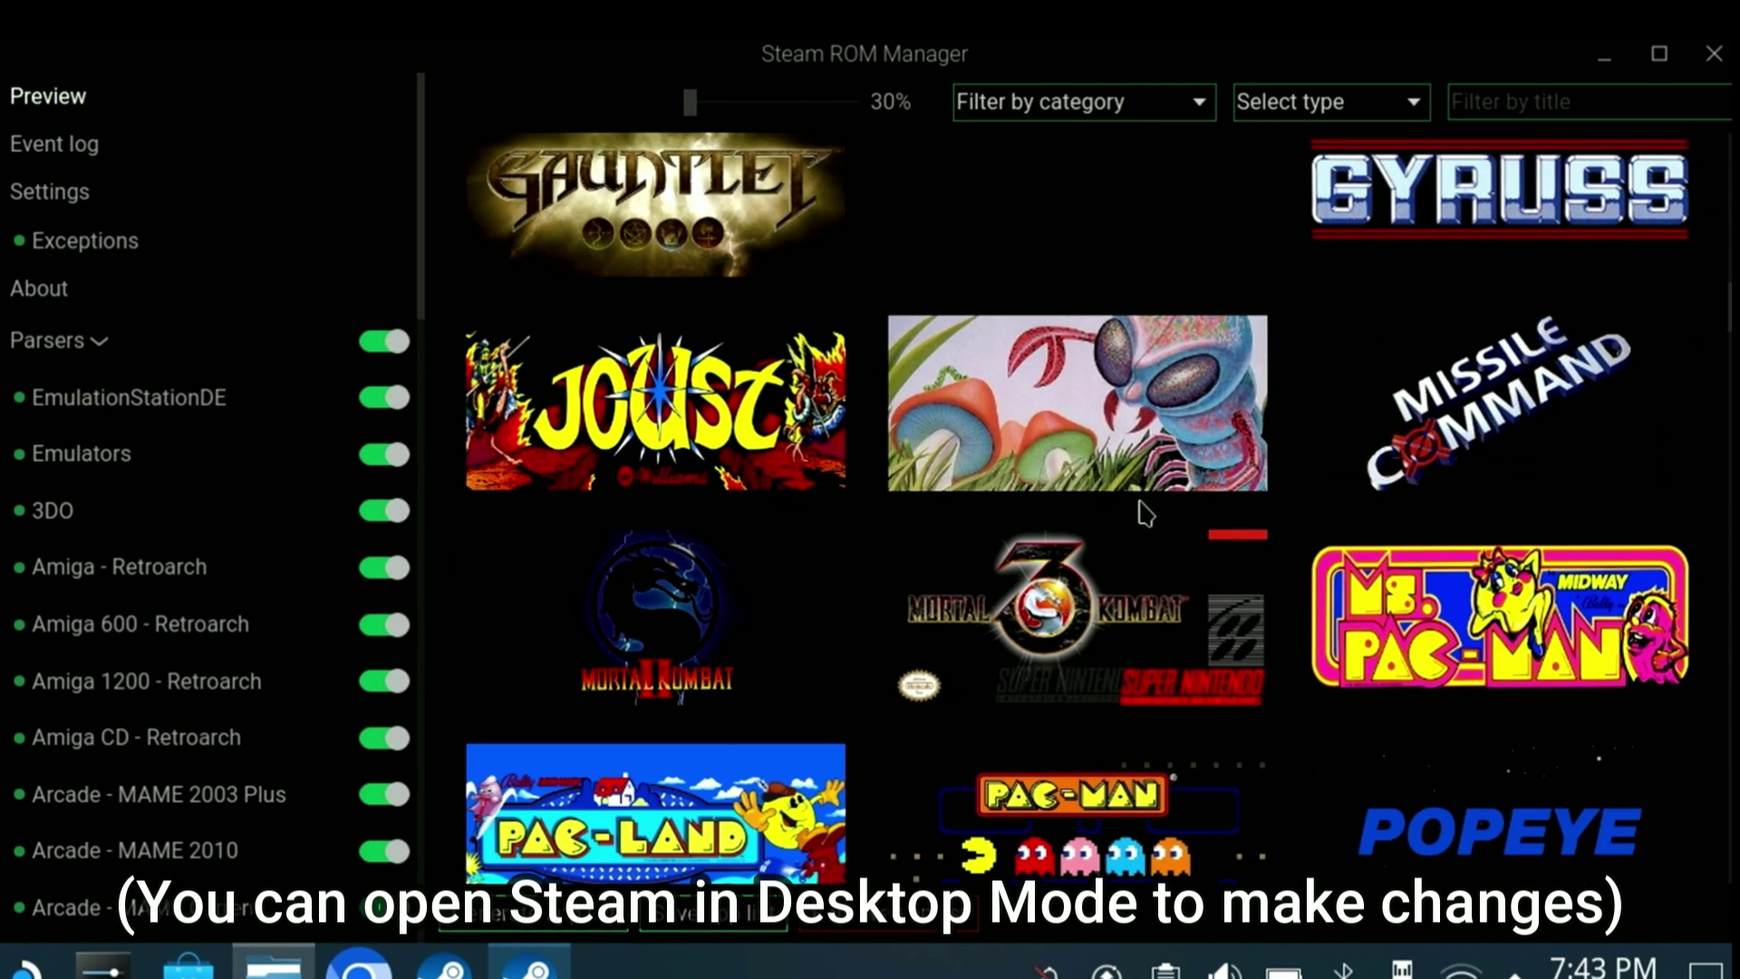
scroll(1144, 512, "down", 3)
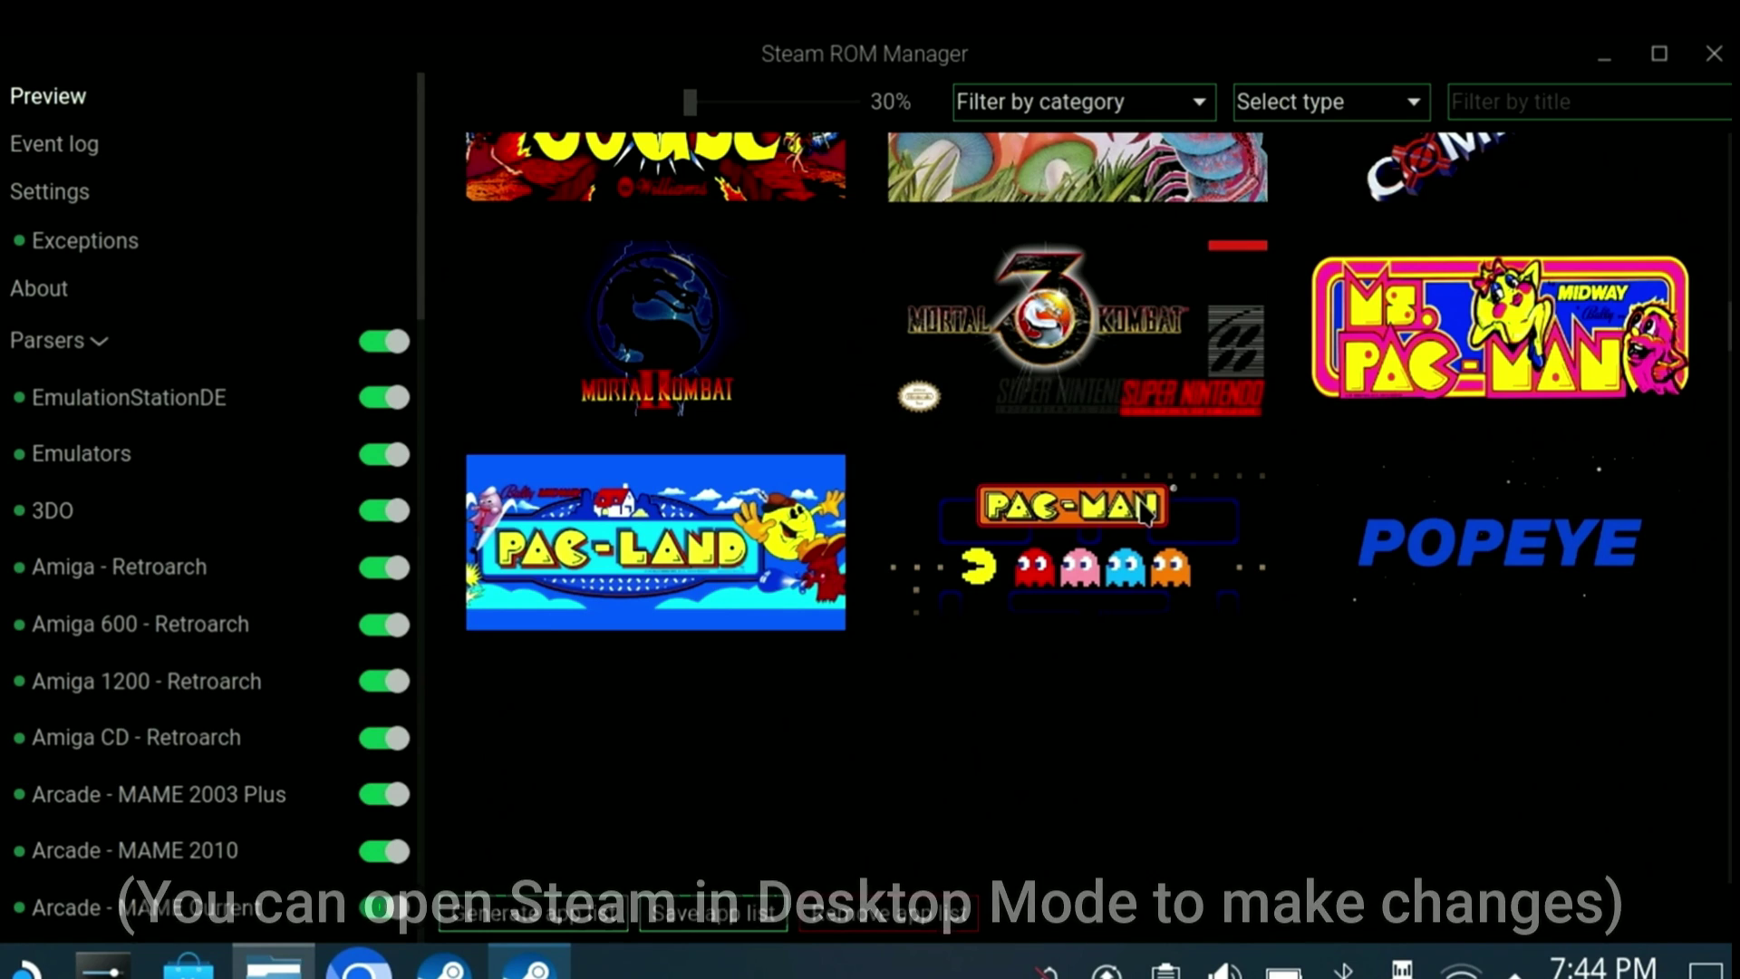
scroll(1143, 512, "down", 2)
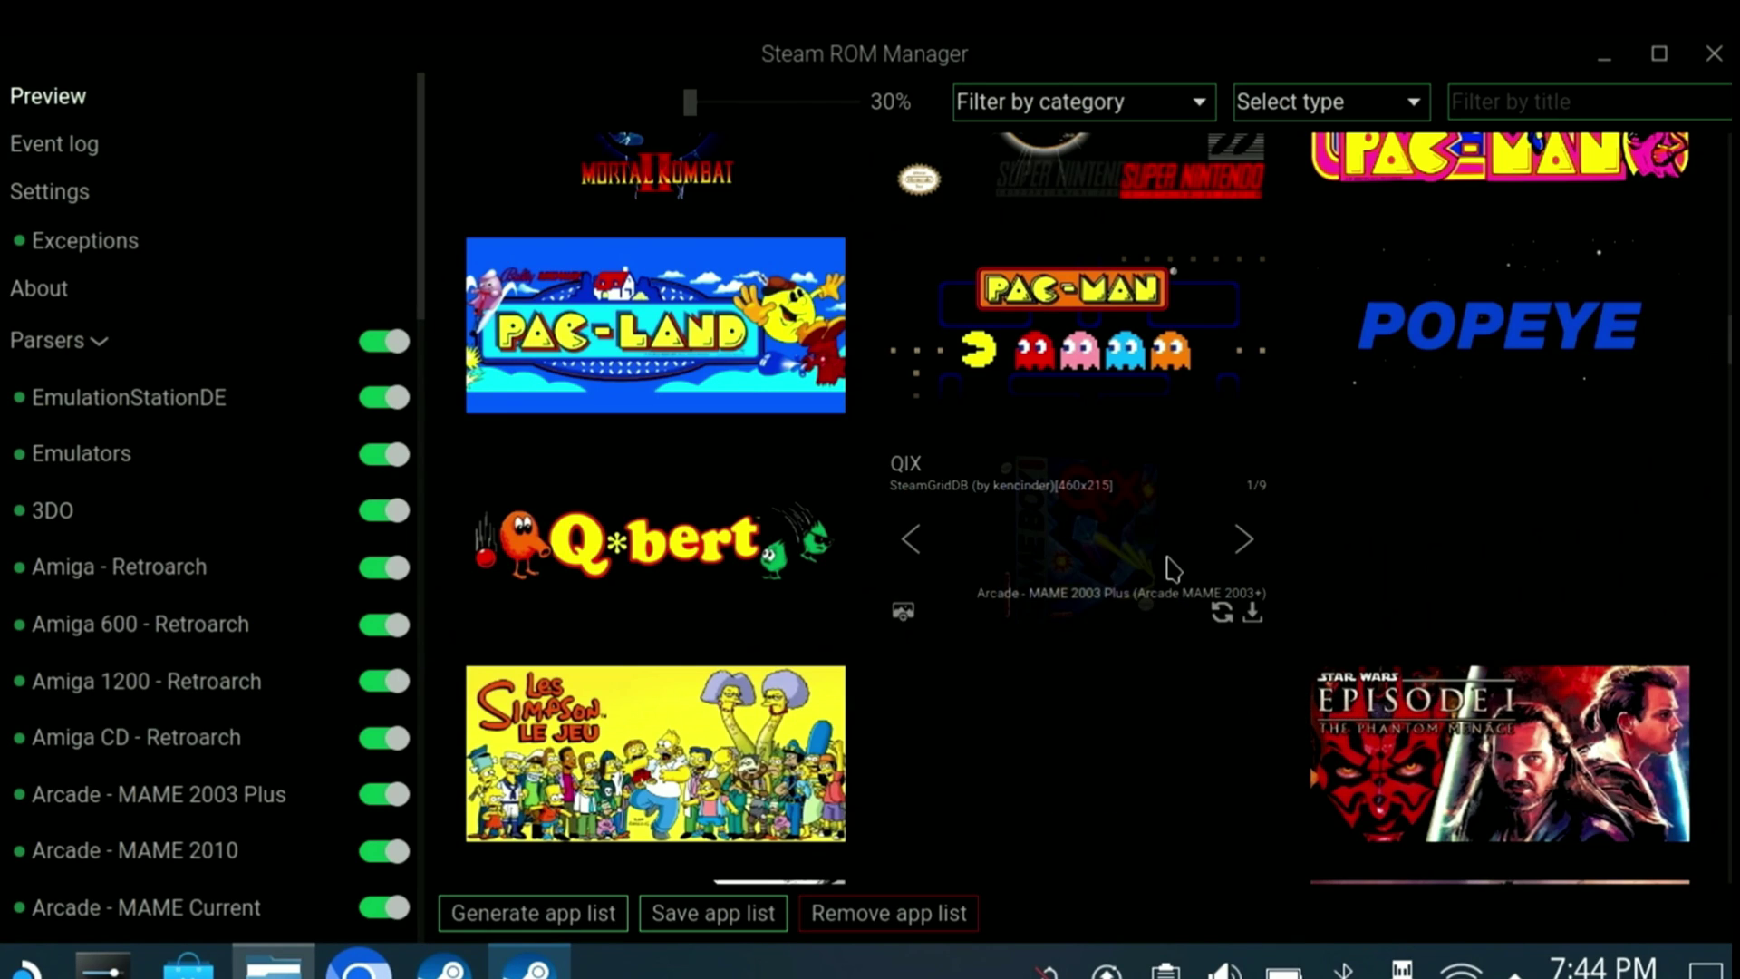
left_click(1249, 544)
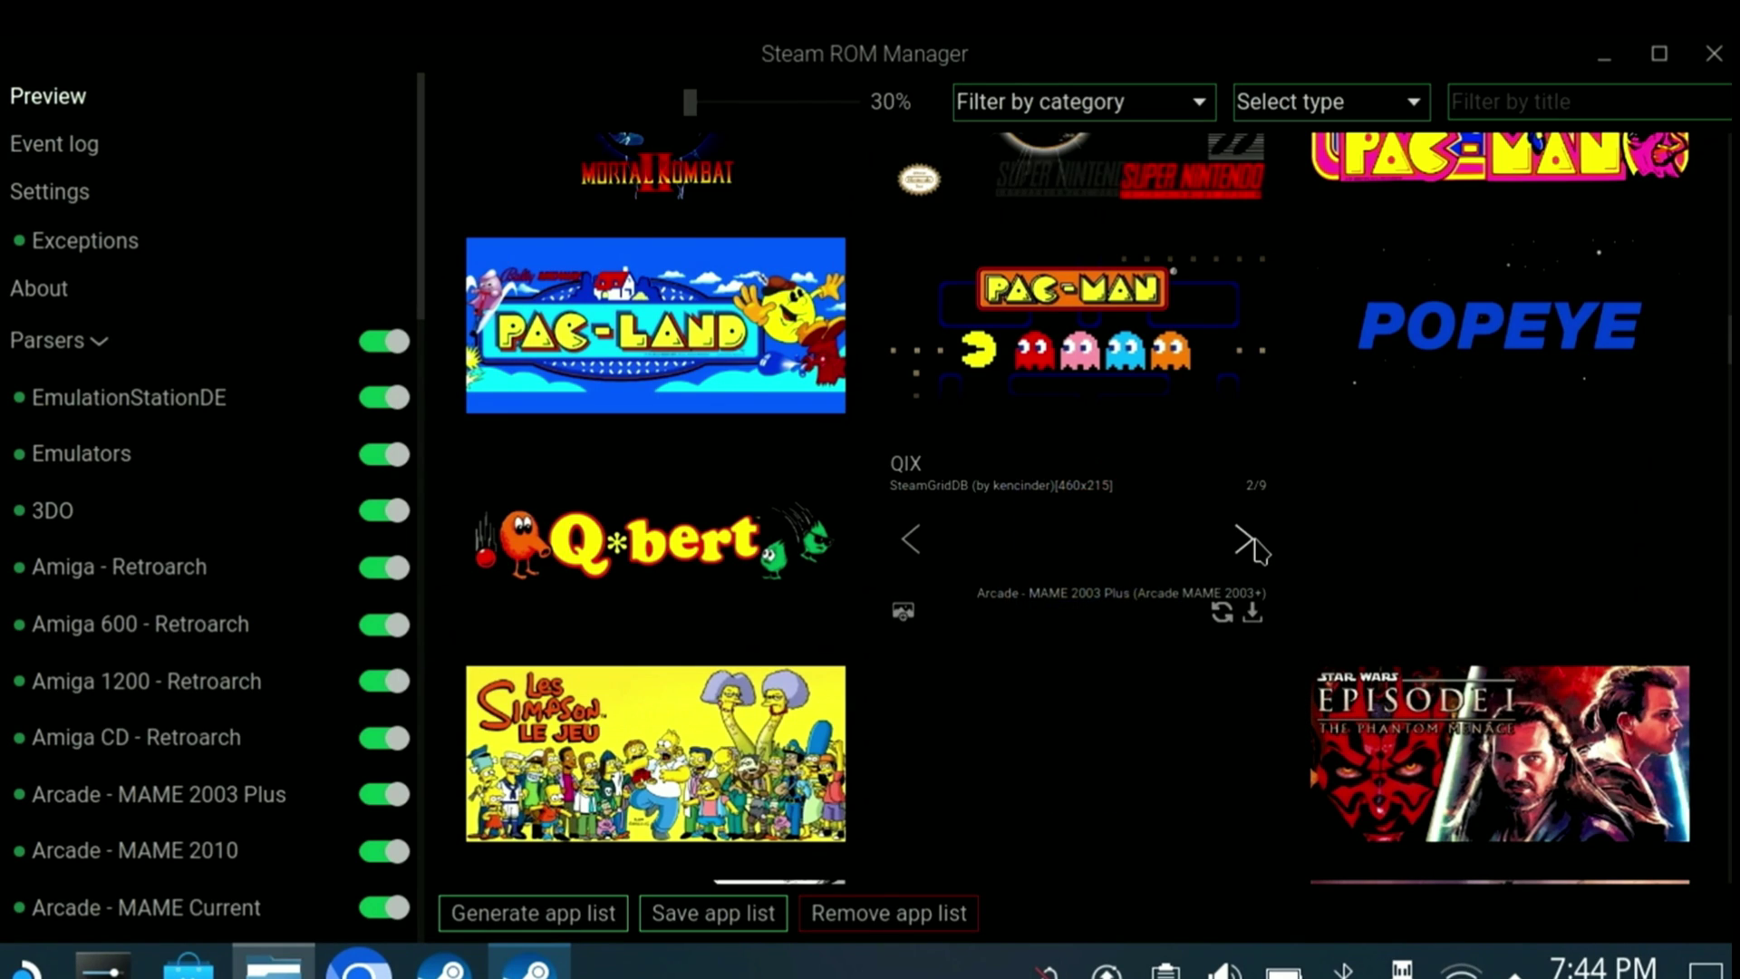
left_click(1242, 553)
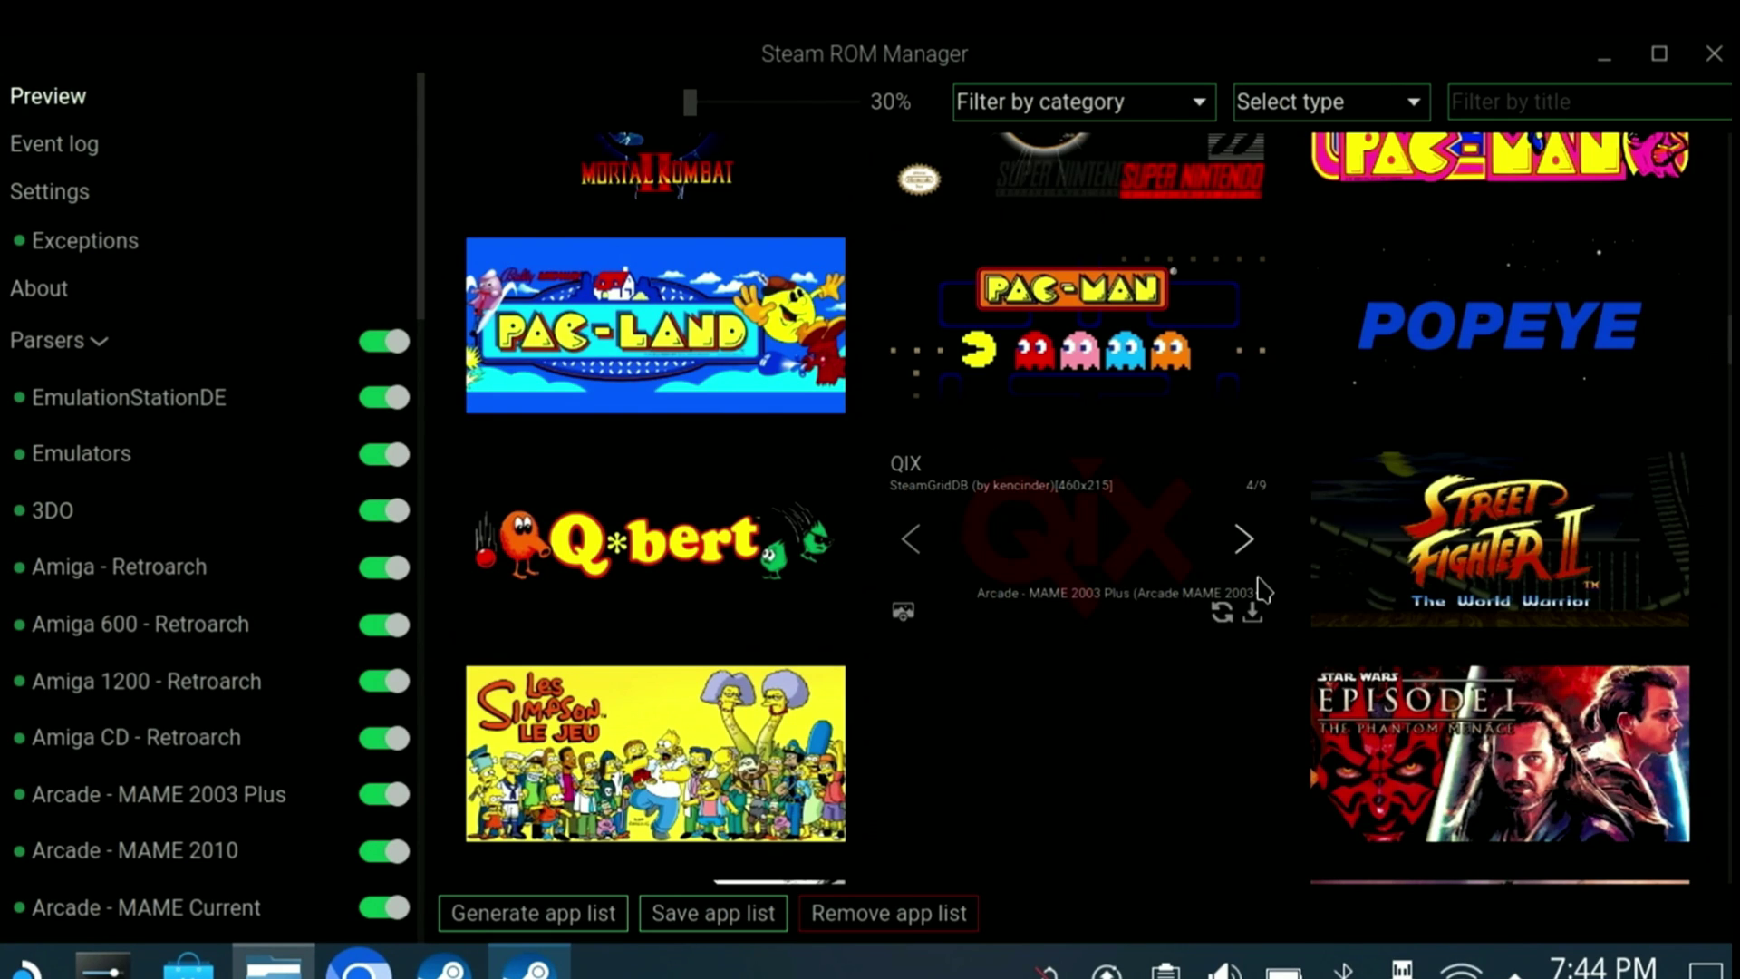
scroll(1260, 589, "down", 2)
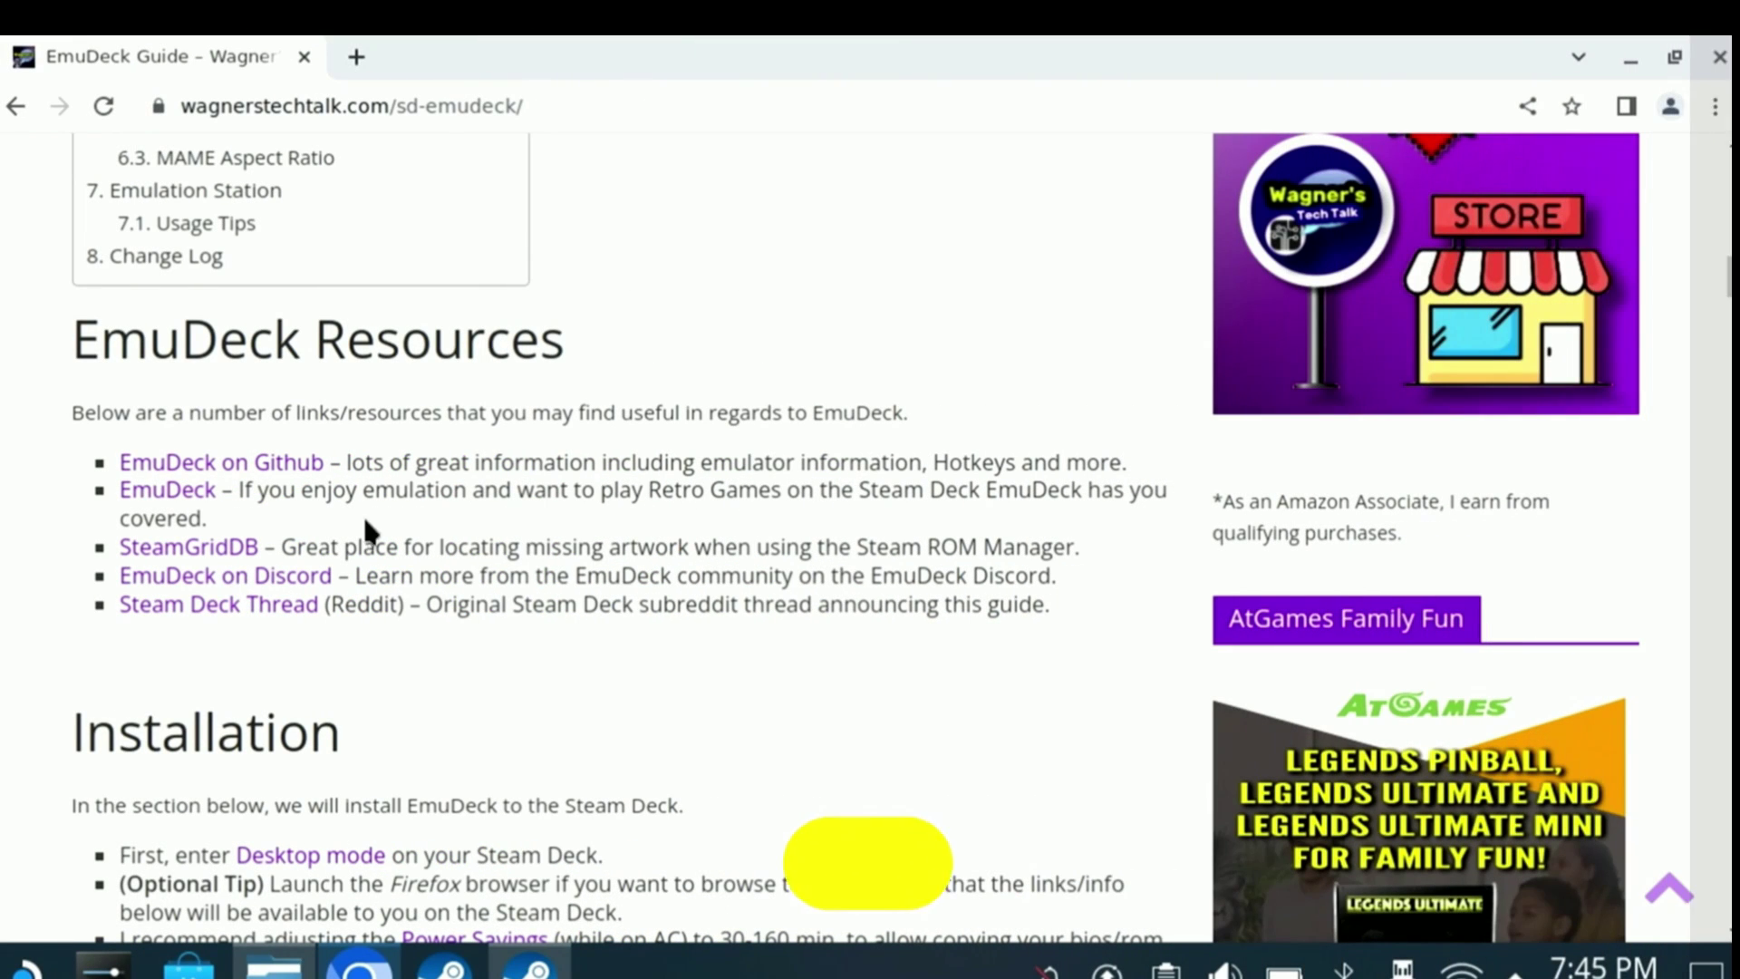
- Open SteamGridDB from the EmuDeck guide's resources, search for "sinistar" and open the Sinistar (1983) page
left_click(205, 547)
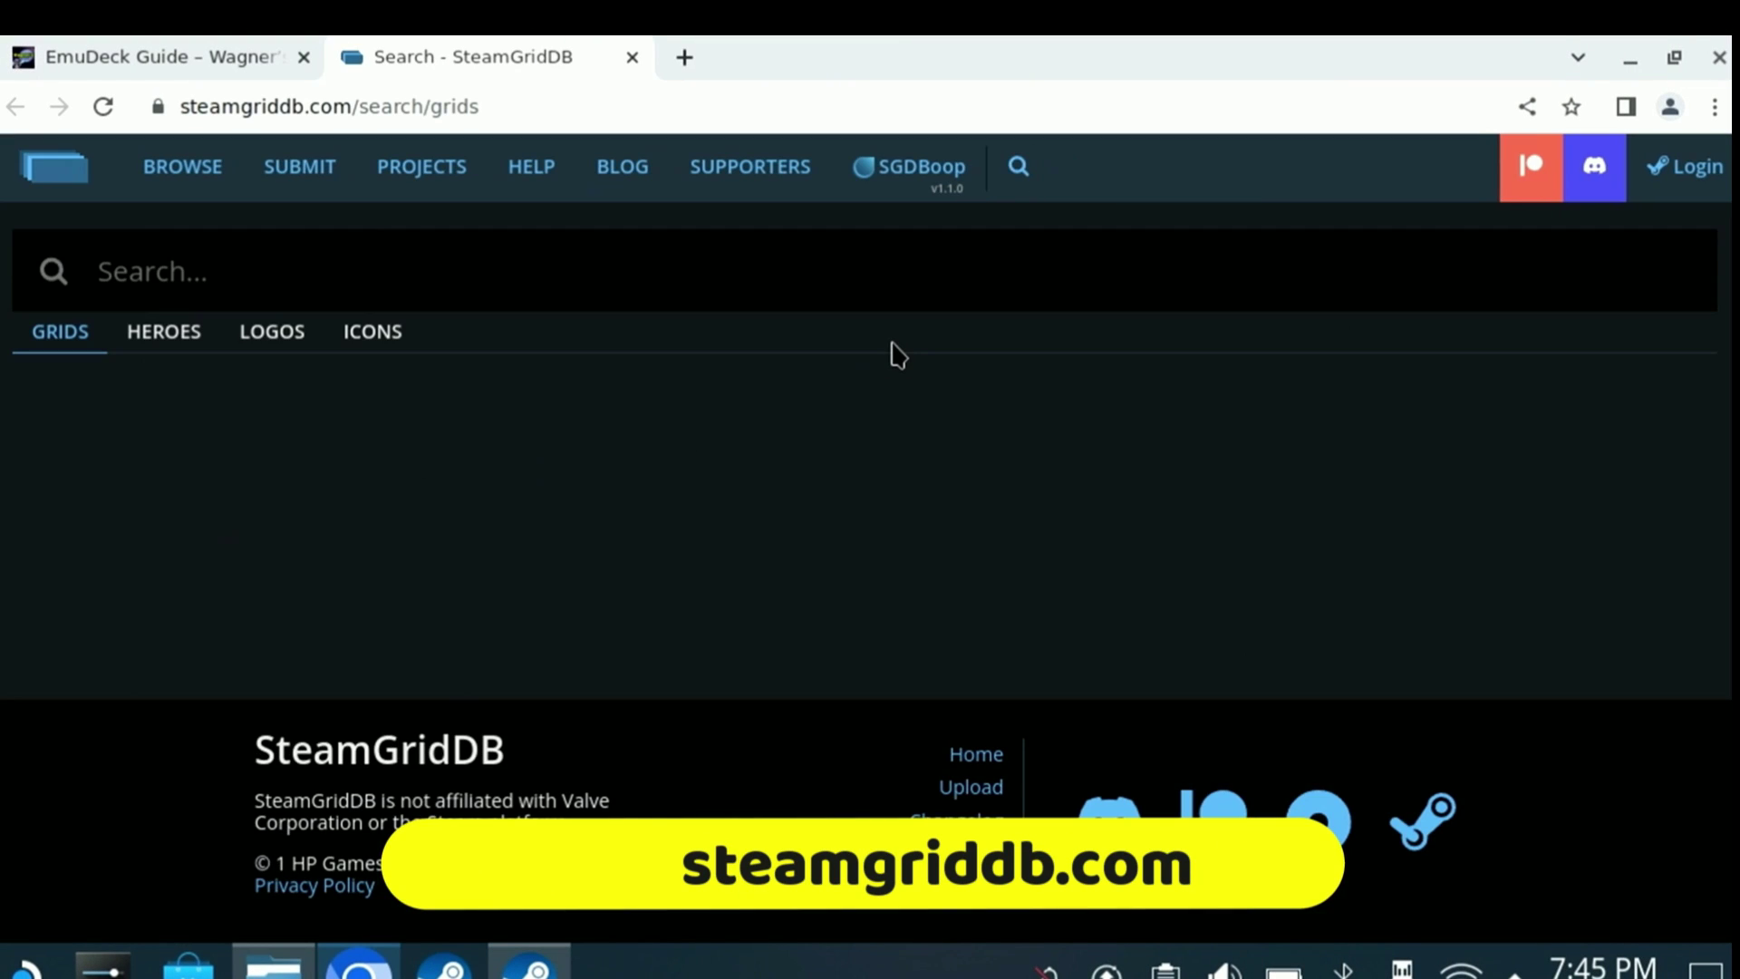
left_click(375, 272)
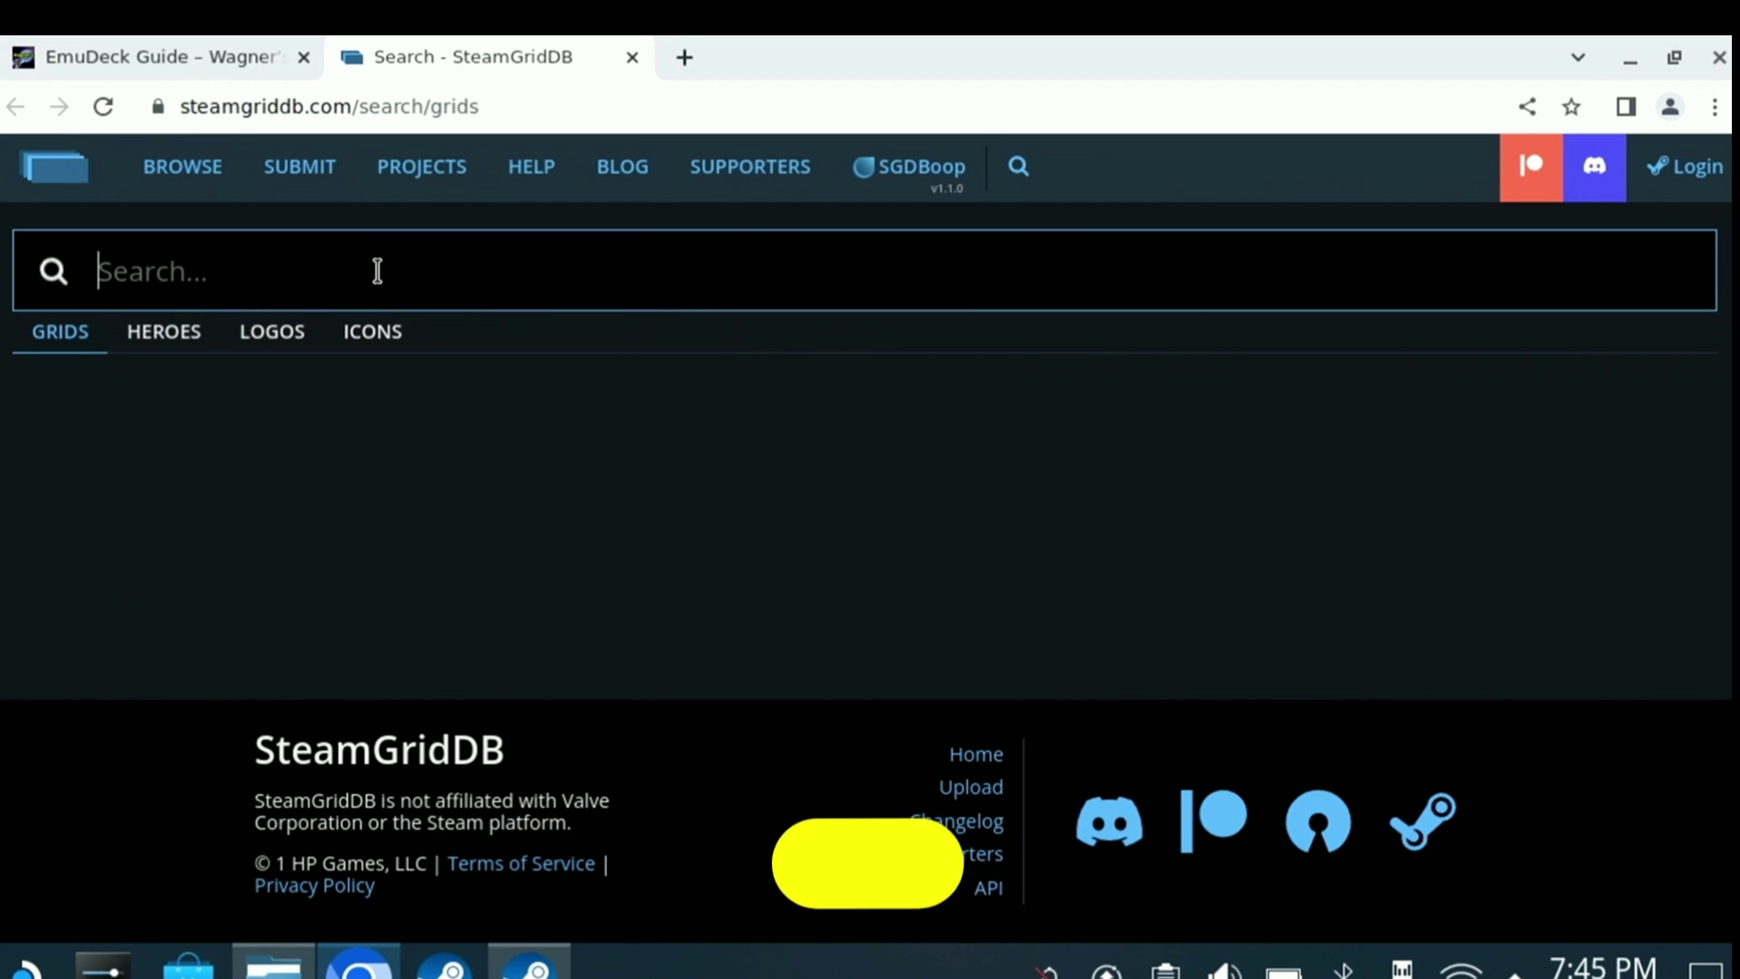
type("sinis")
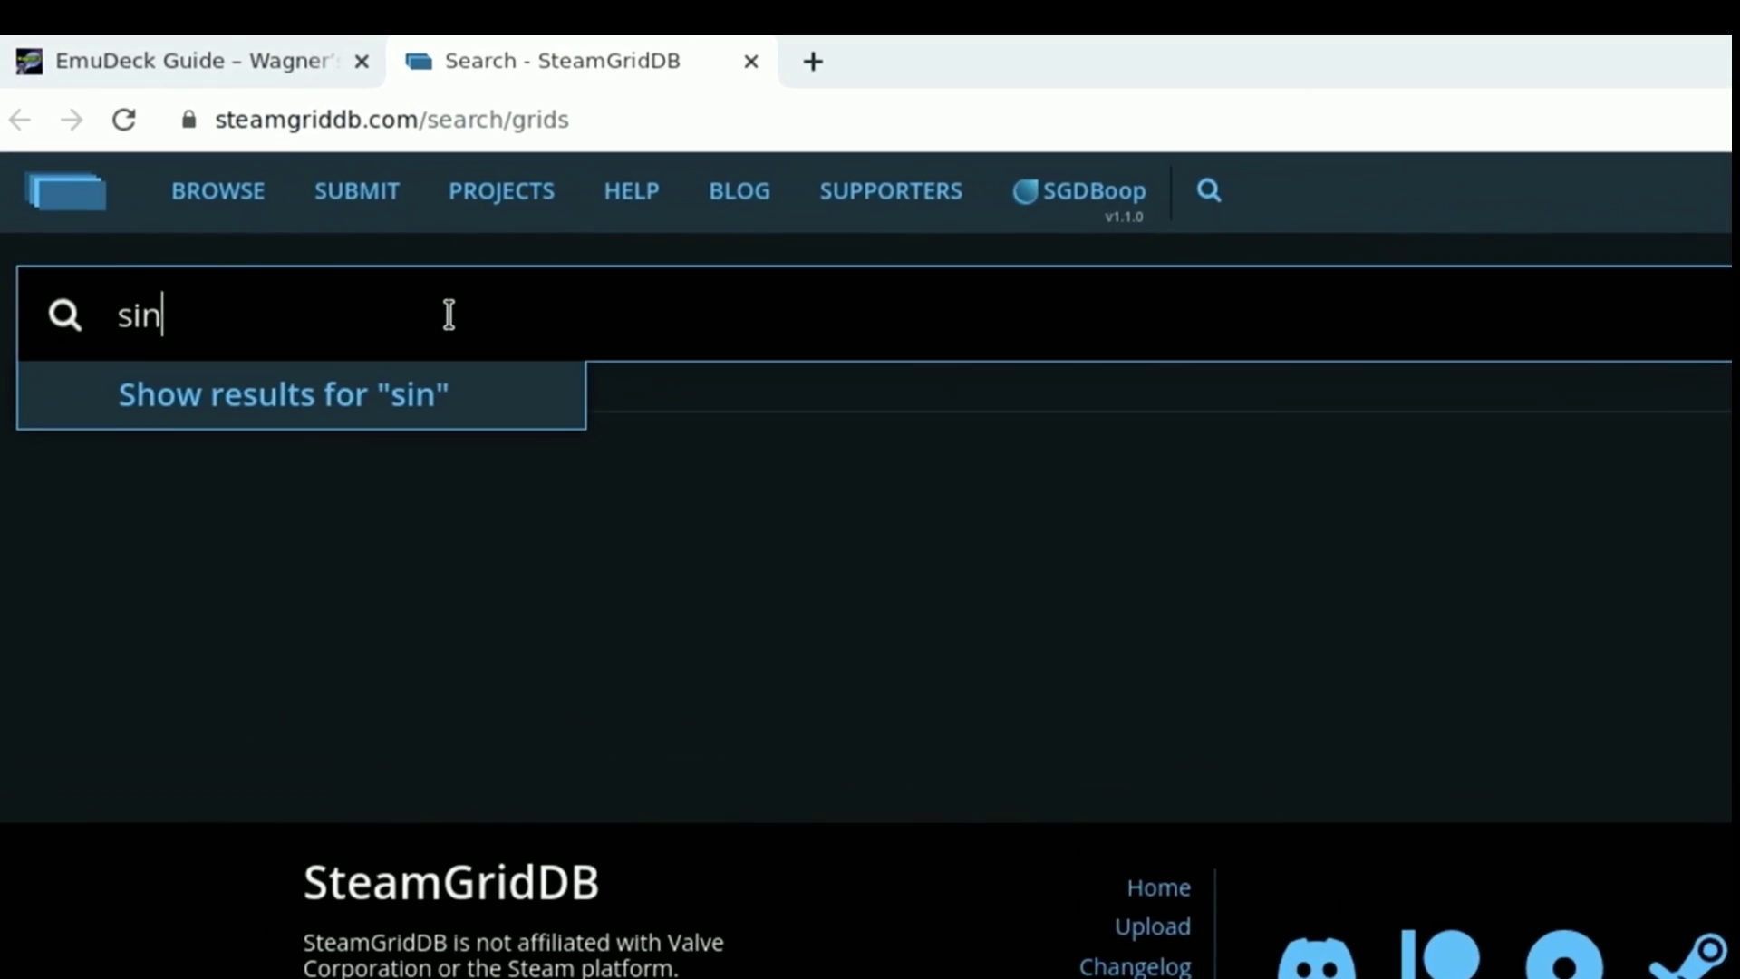
type("tar")
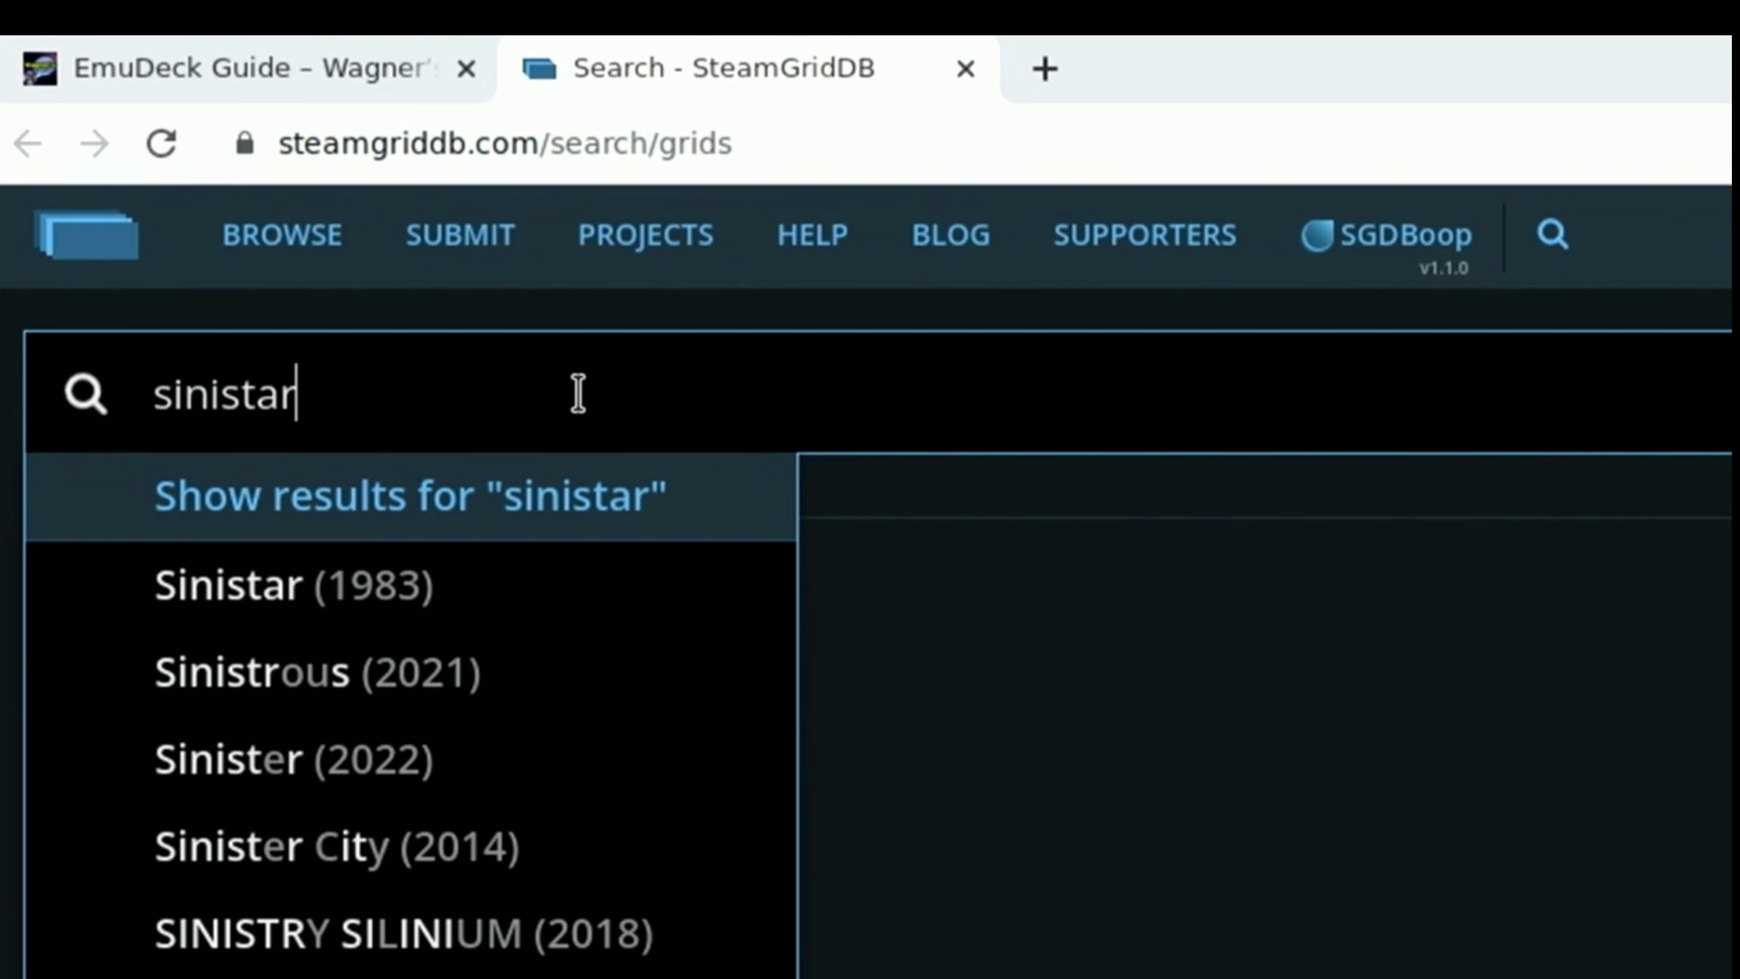
left_click(447, 575)
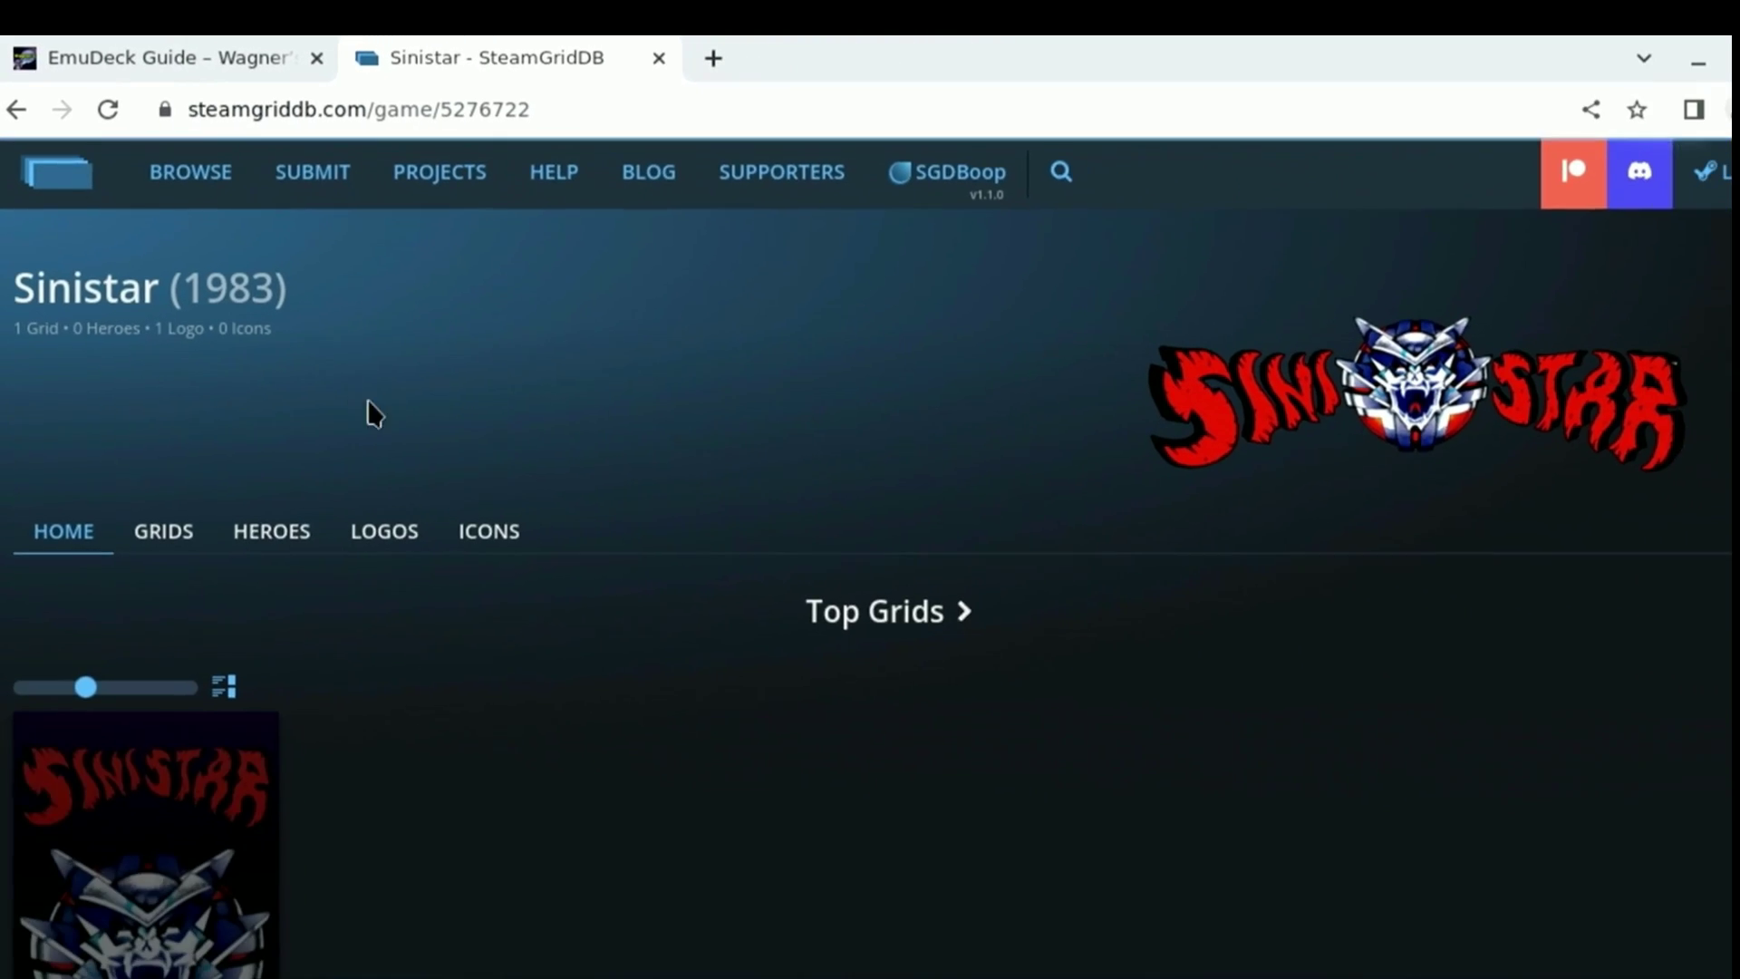
- Open the full-size Sinistar logo from the game's top logos and save it in Downloads as sinistar.png
scroll(1213, 729, "down", 3)
scroll(1013, 615, "down", 1)
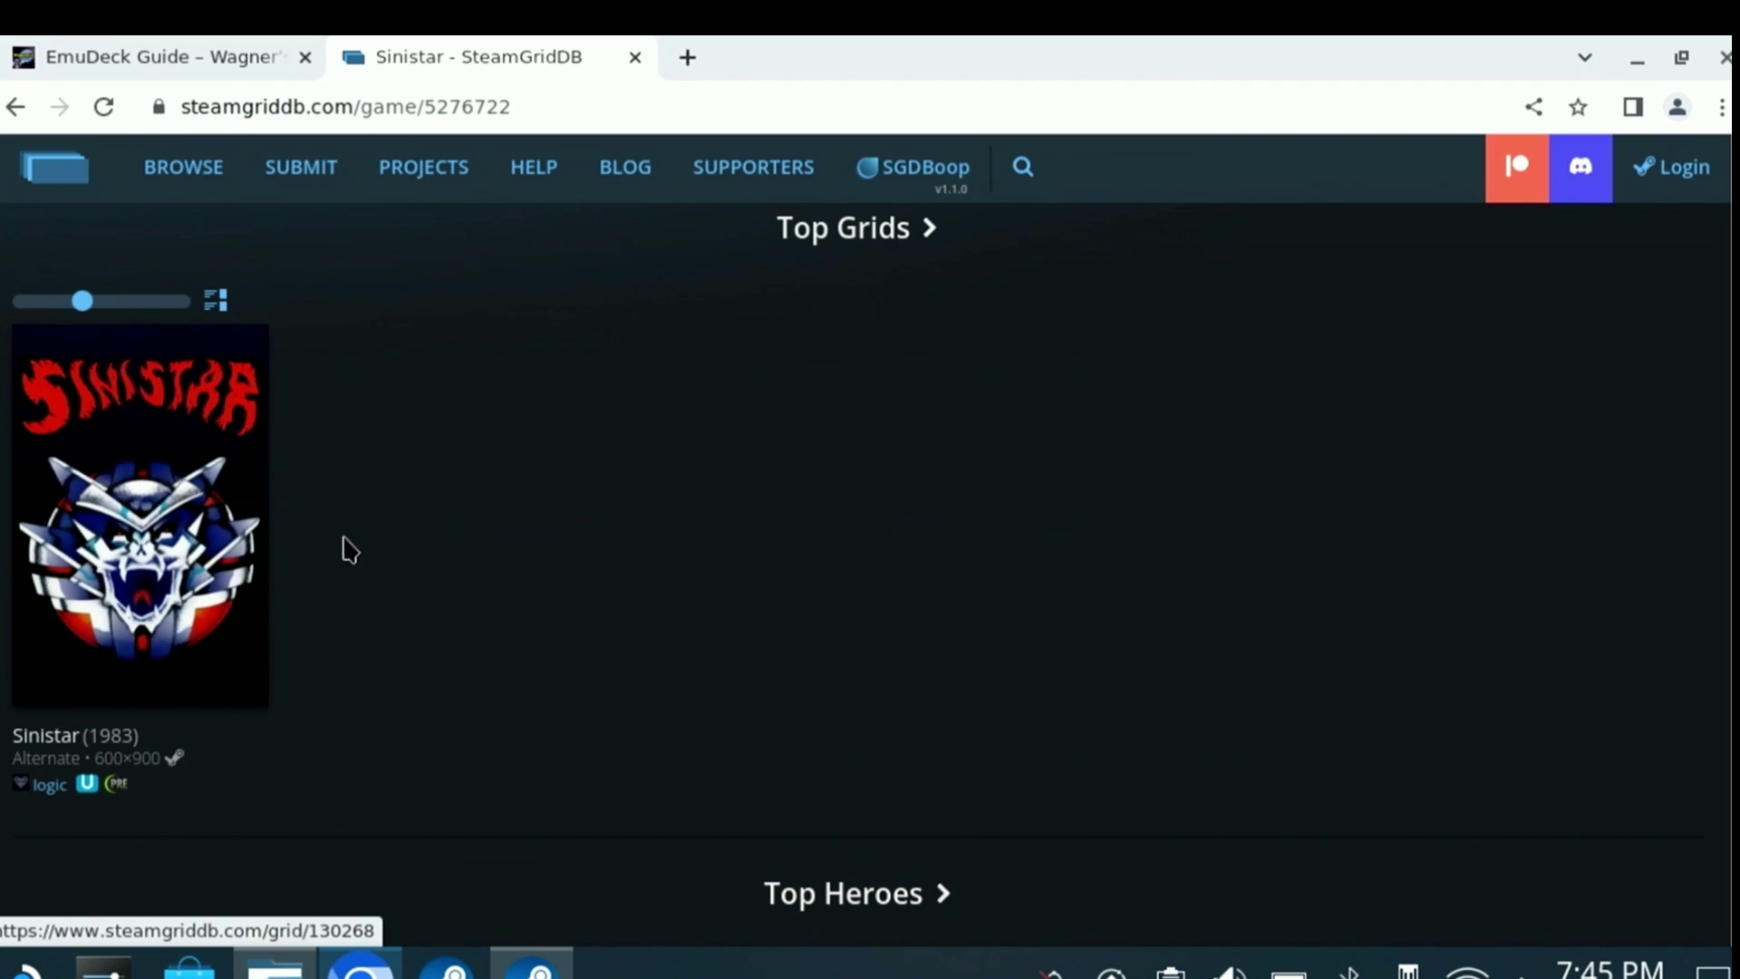
scroll(490, 583, "down", 8)
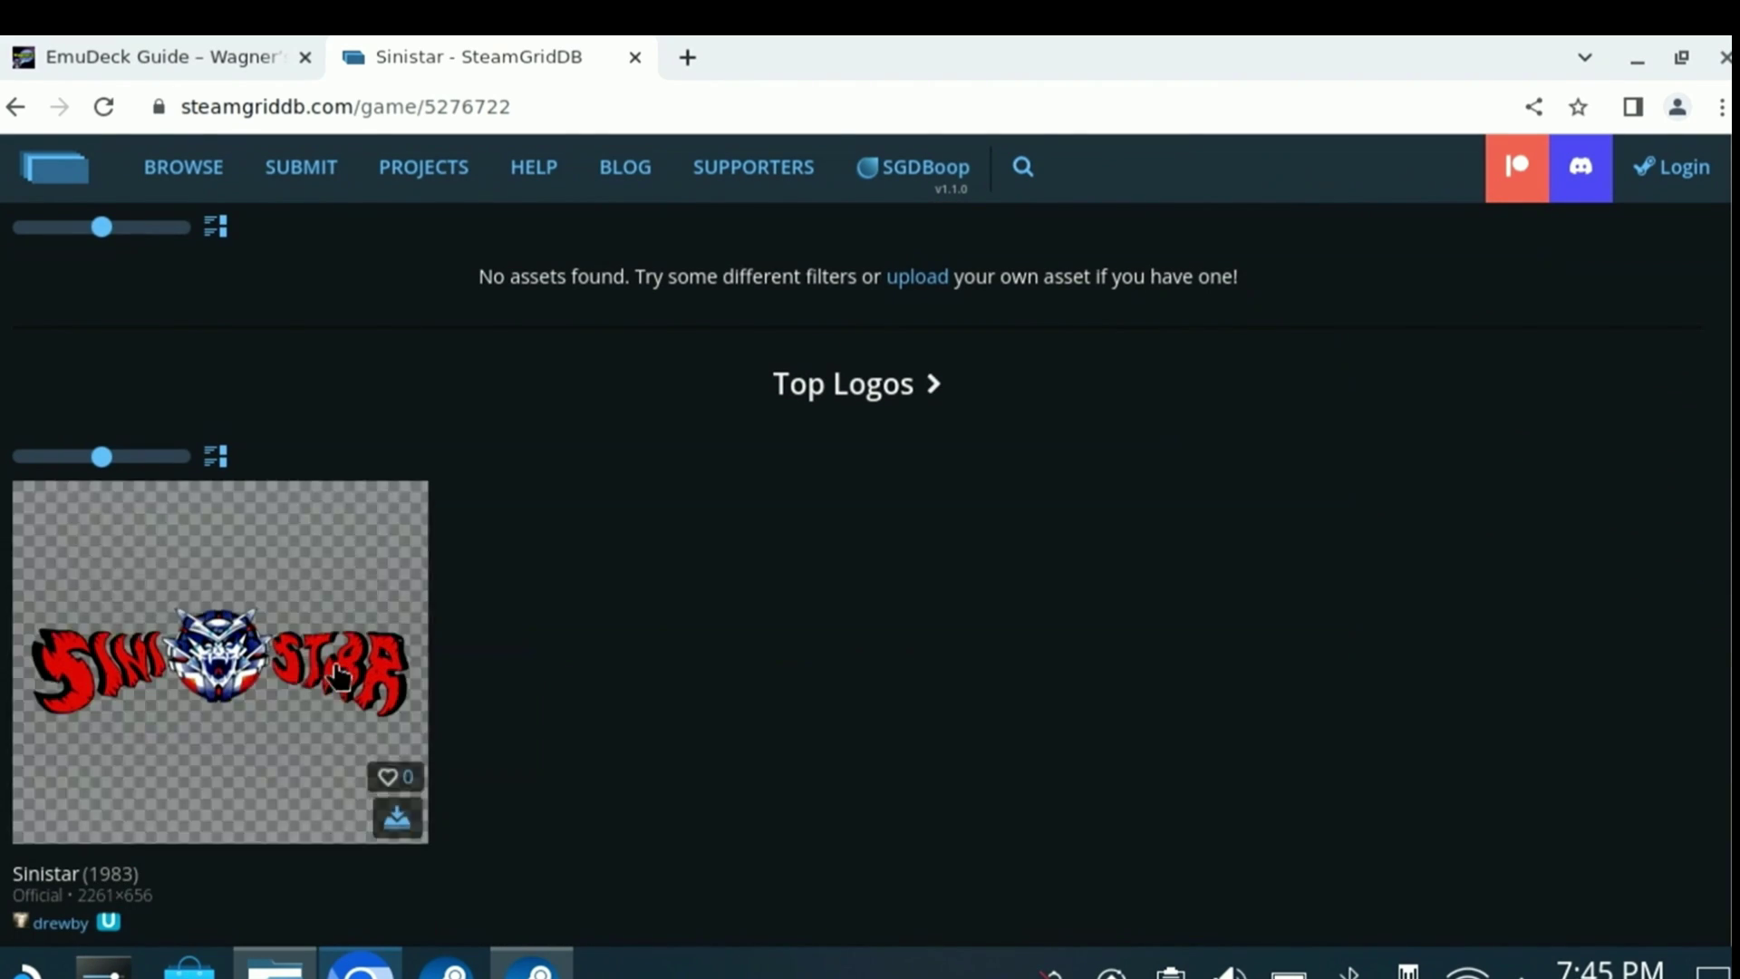
left_click(392, 811)
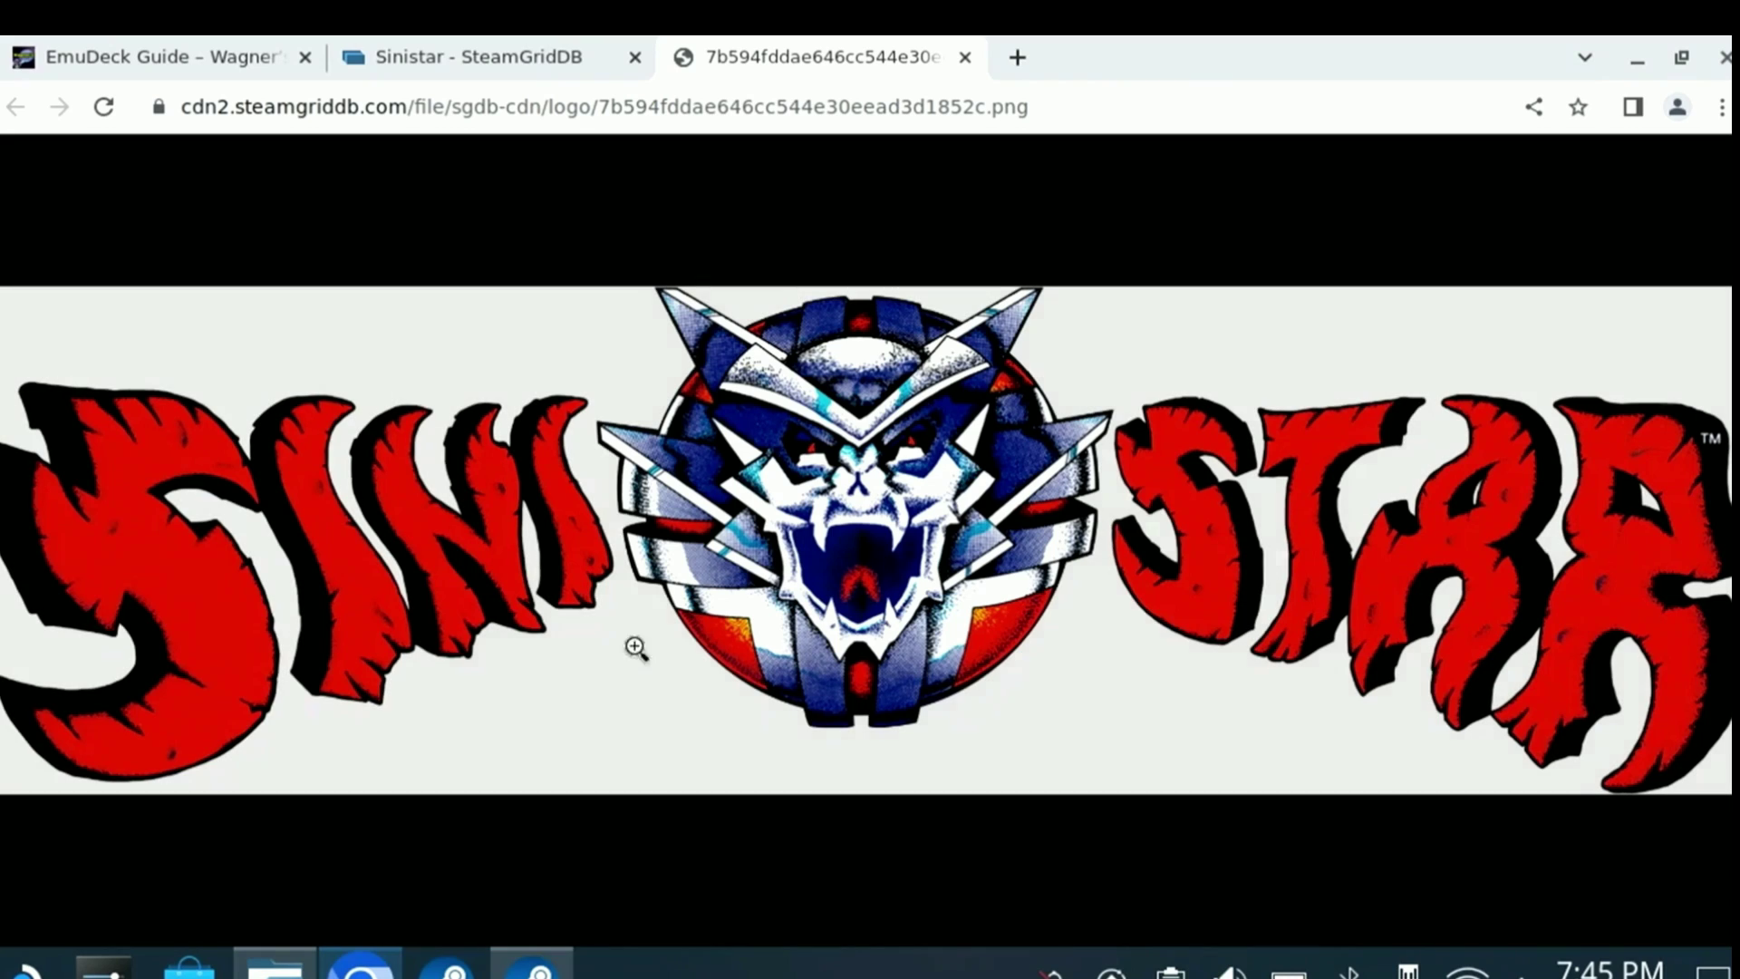
right_click(706, 559)
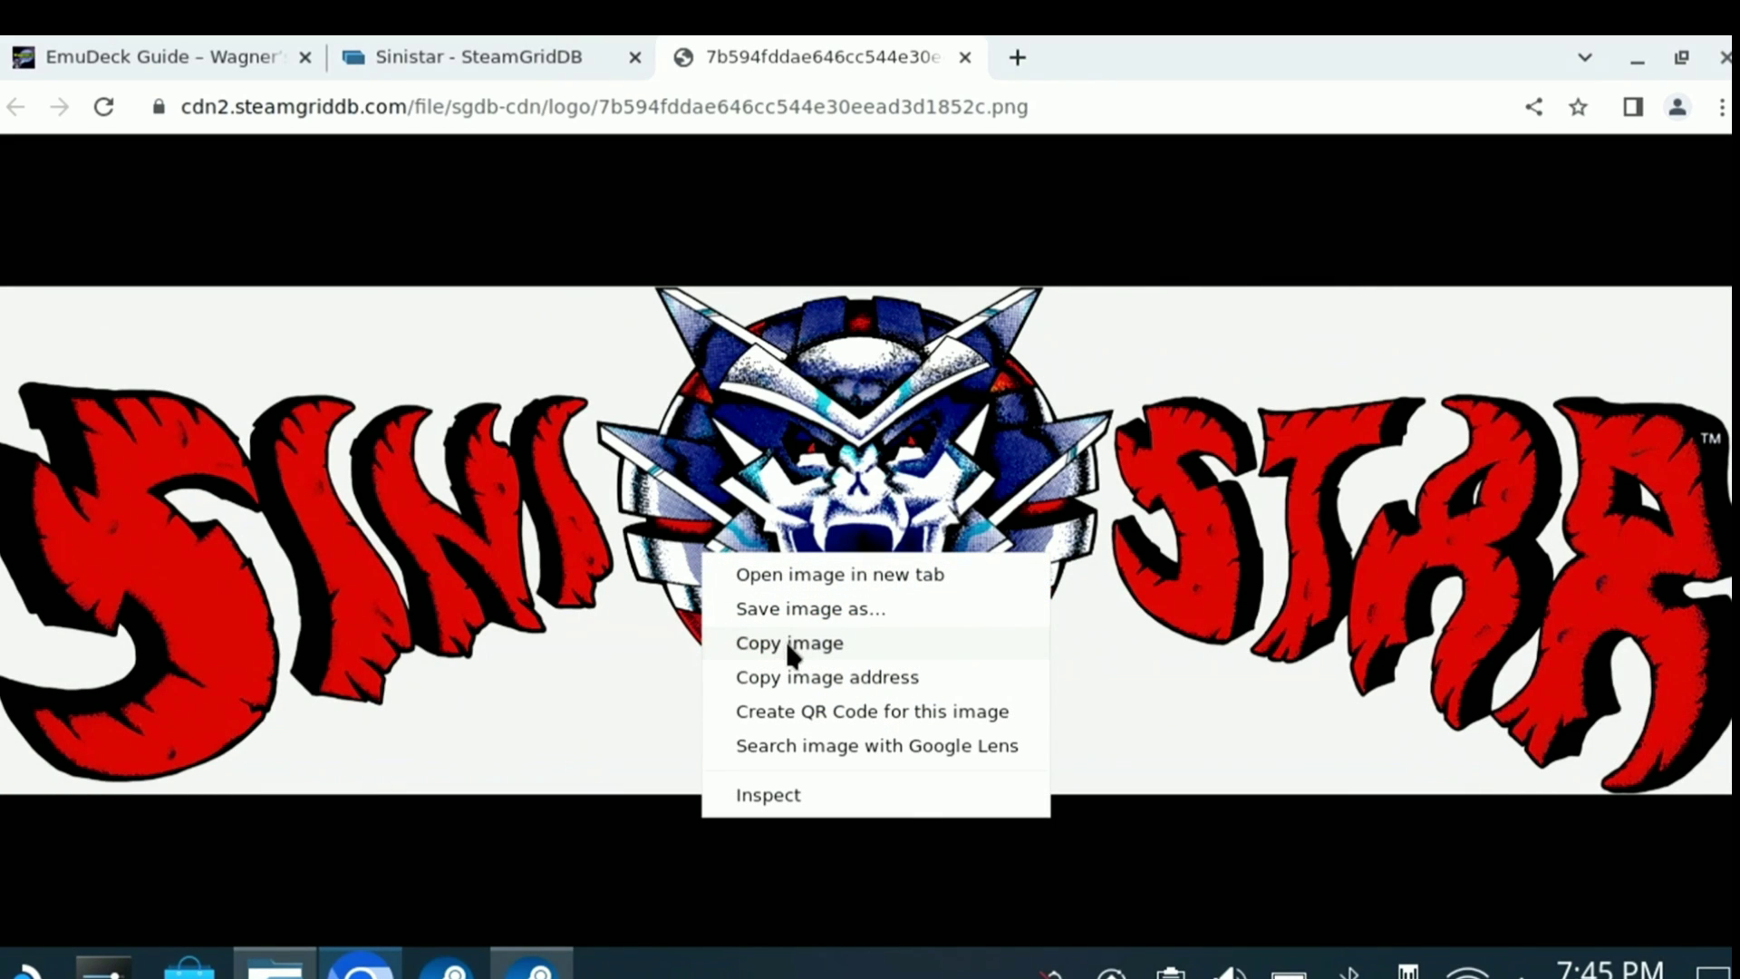
left_click(802, 611)
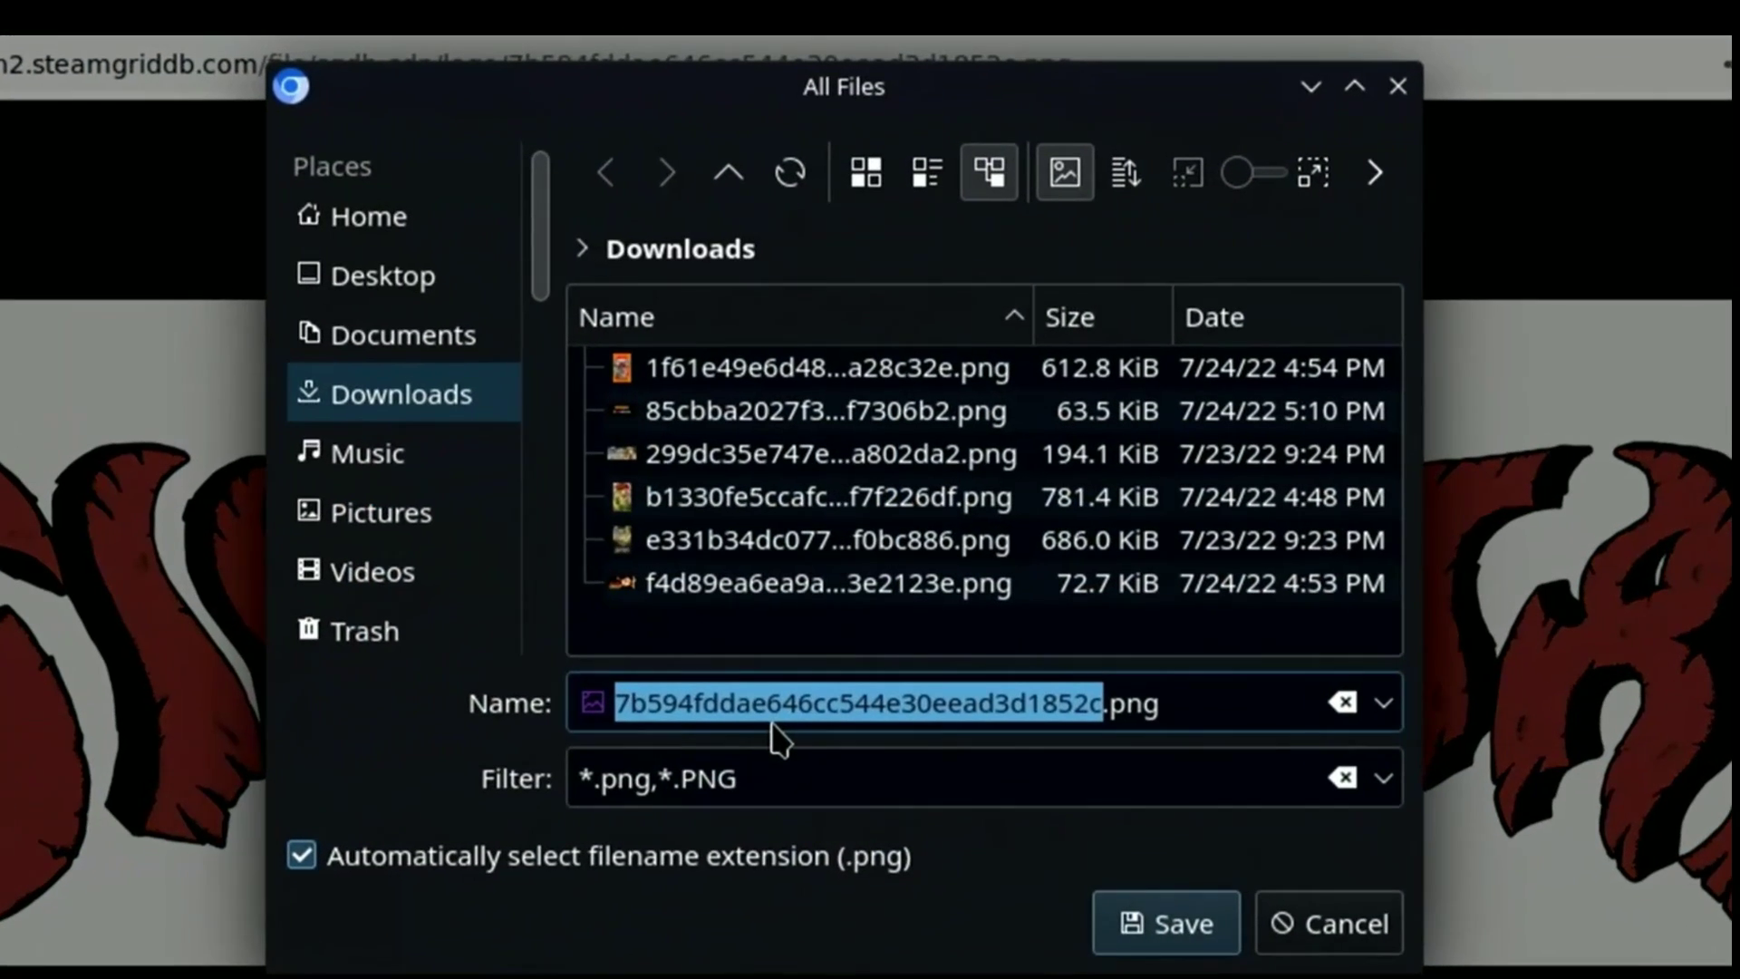
type("sinistar")
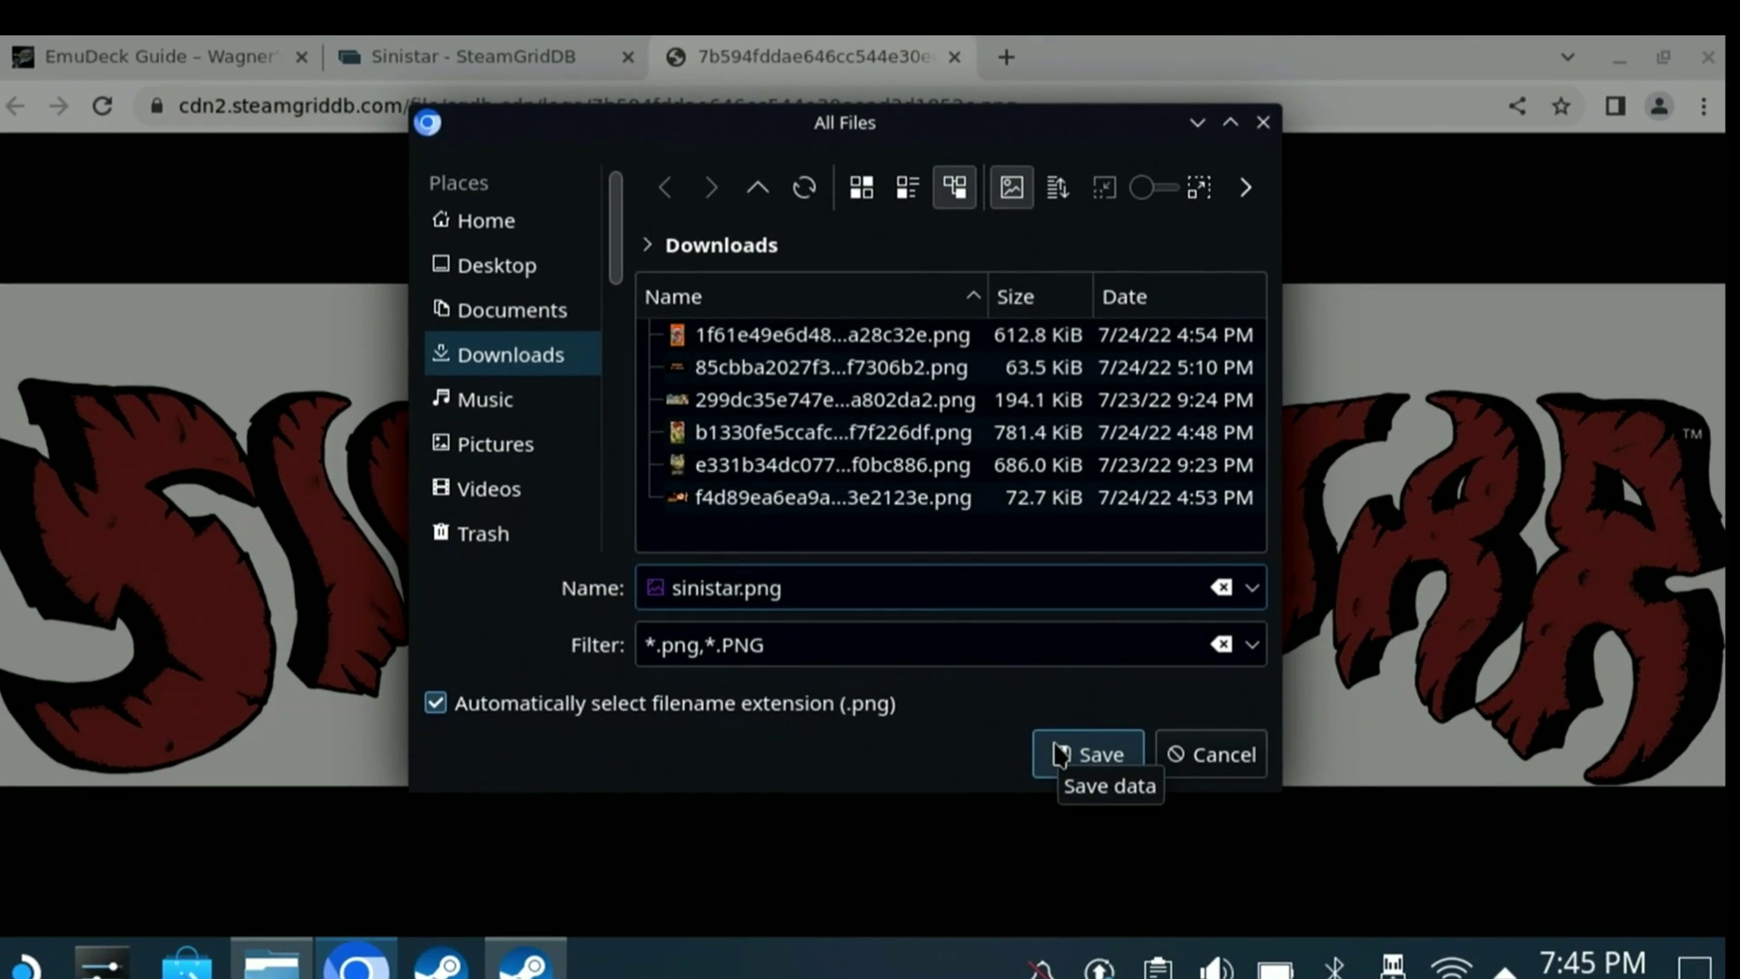
left_click(1060, 754)
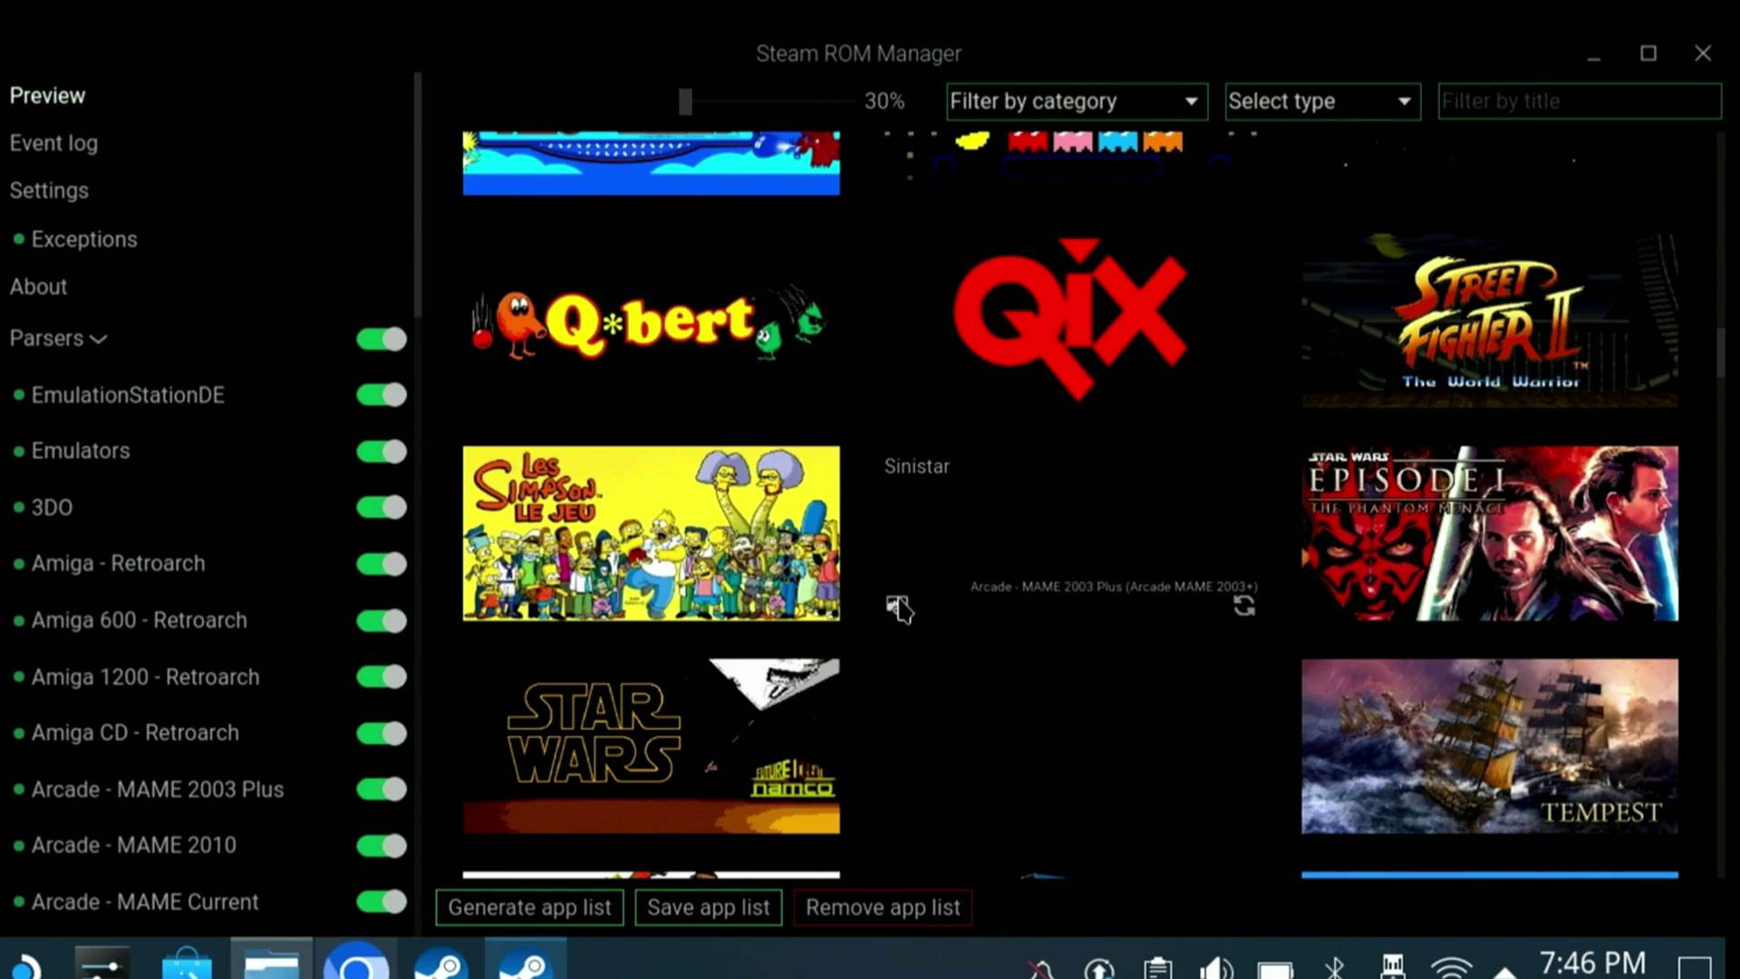
- Assign the local image sinistar.png from Downloads as artwork for the Arcade MAME 2003 Plus Sinistar entry
left_click(899, 609)
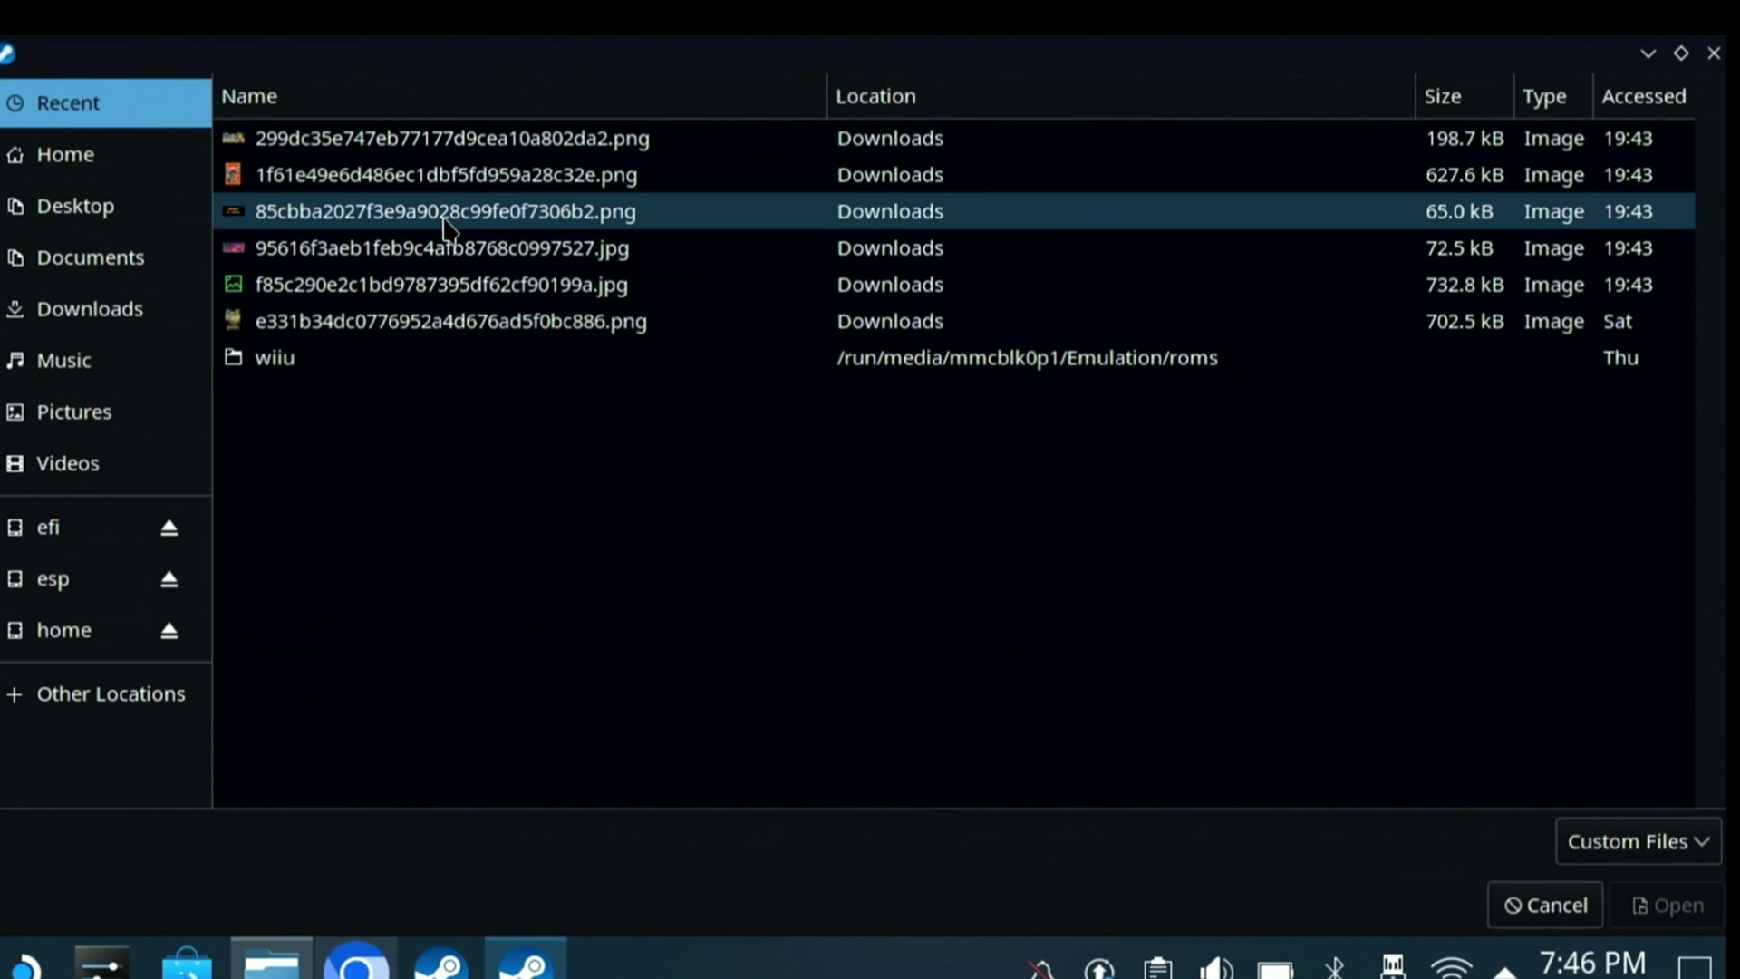
left_click(140, 310)
left_click(332, 493)
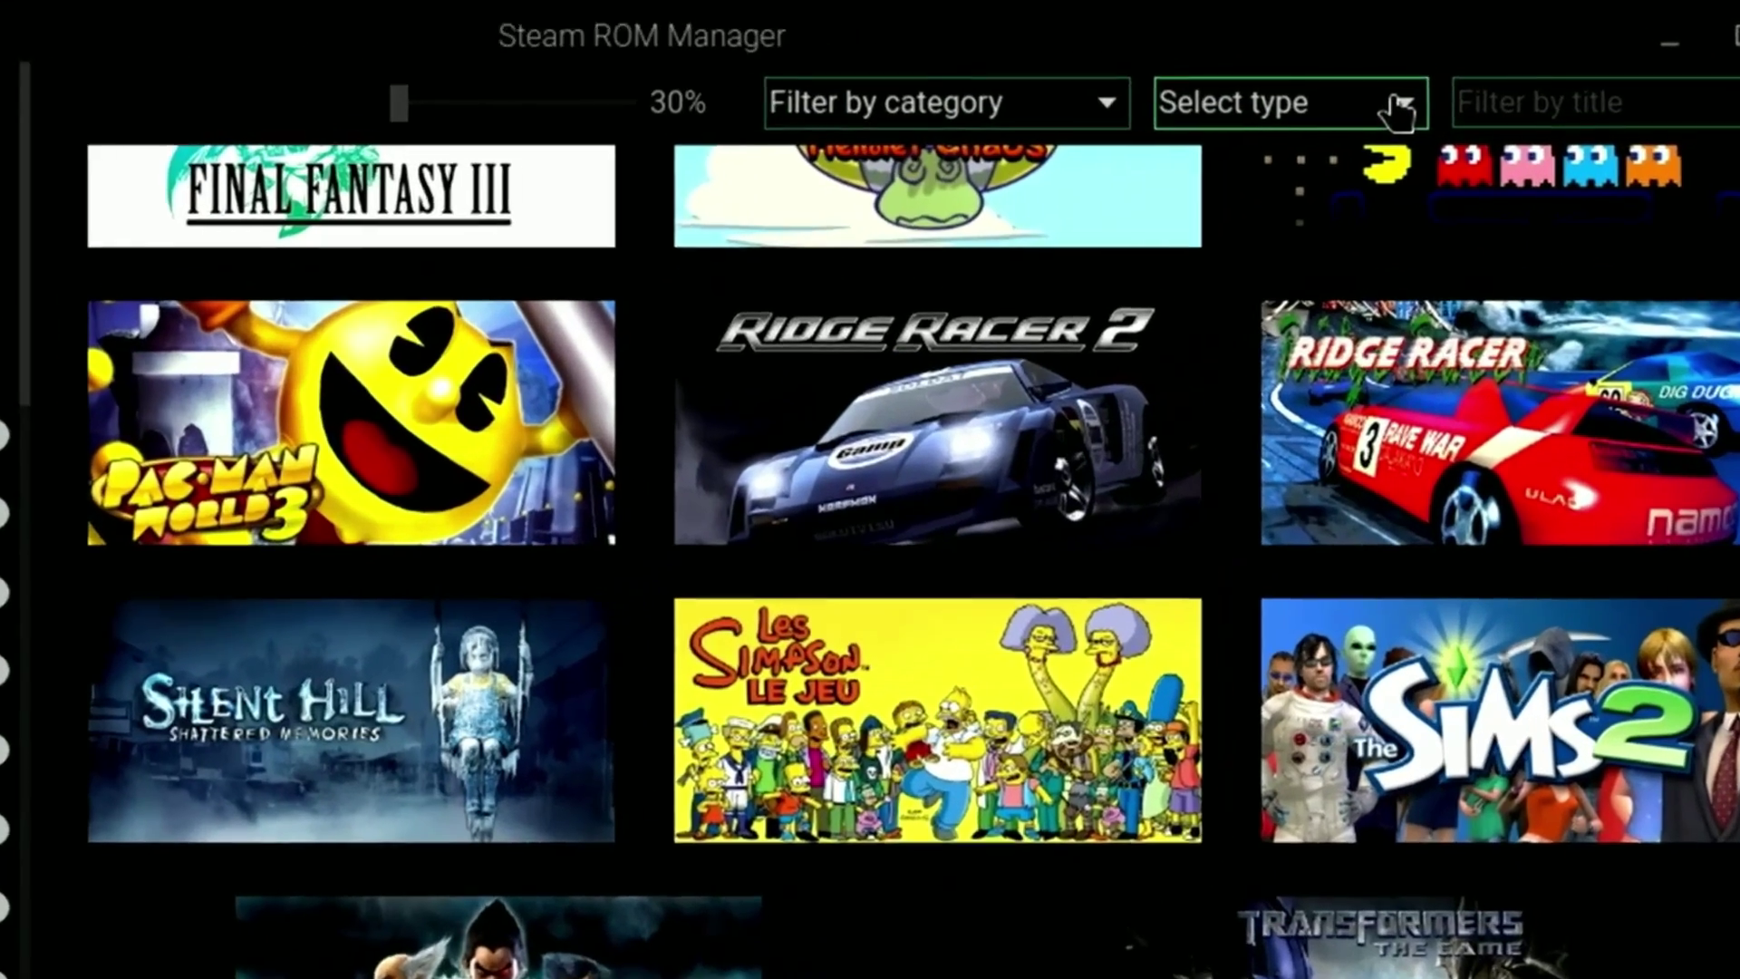
- Set the preview's artwork type to Posters and look through the game posters for missing artwork
left_click(1441, 77)
left_click(1117, 346)
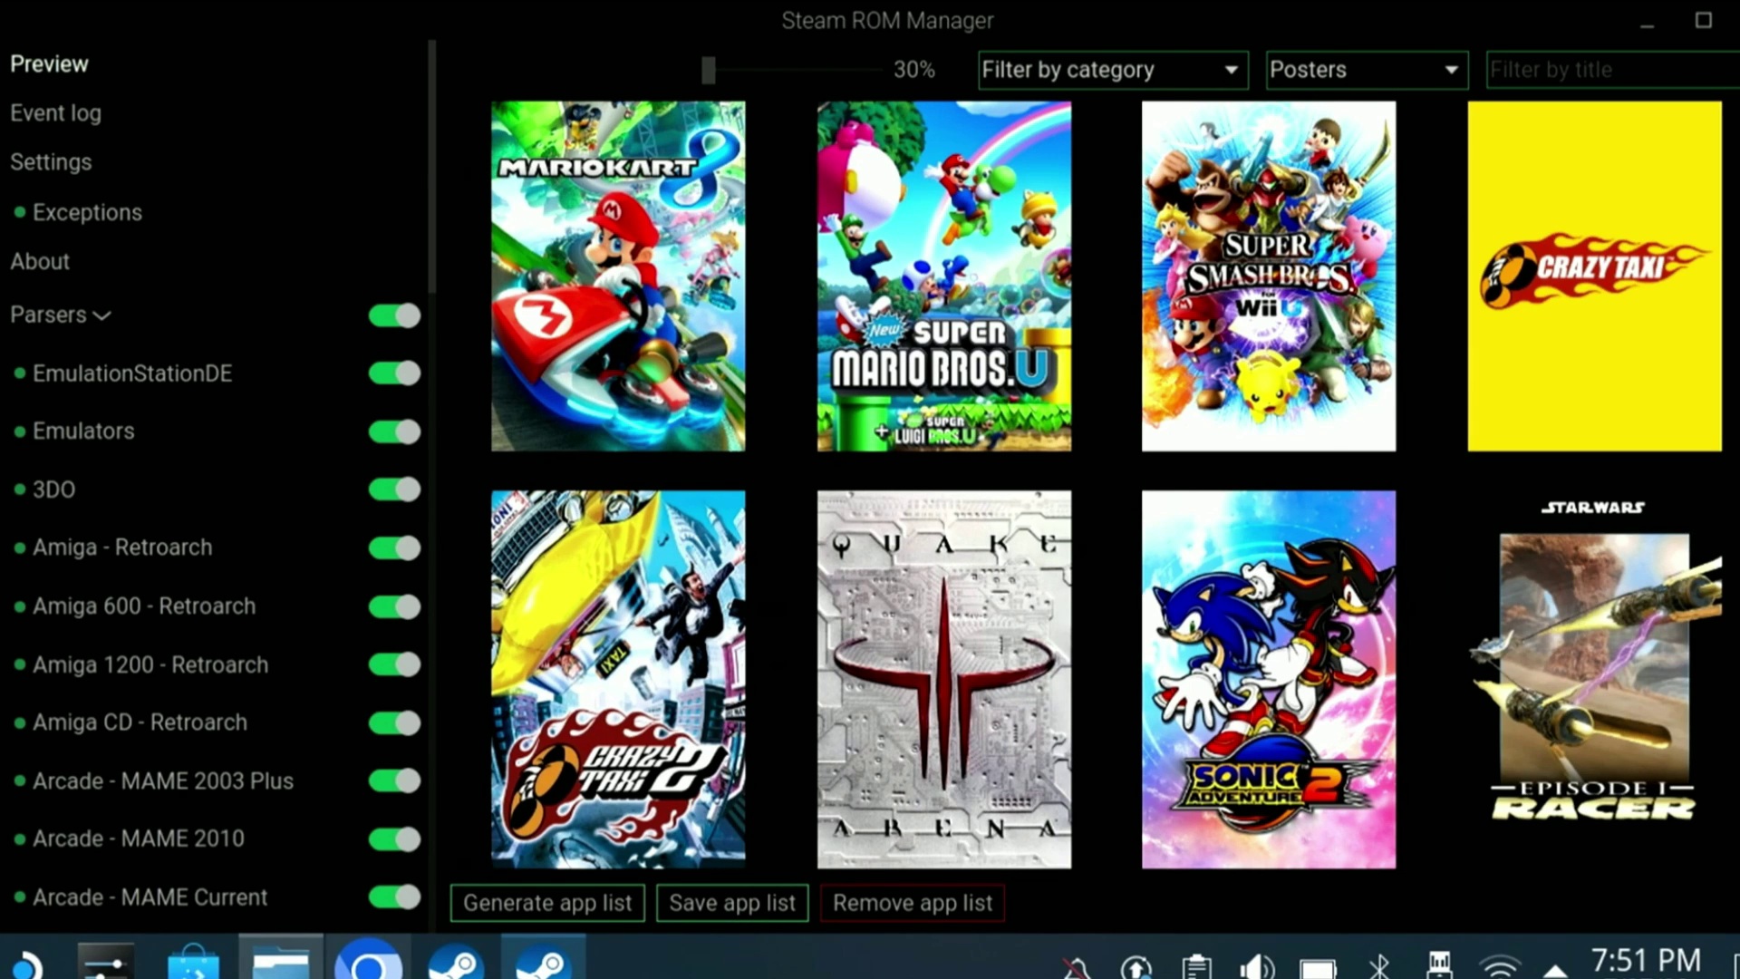
scroll(1106, 487, "down", 7)
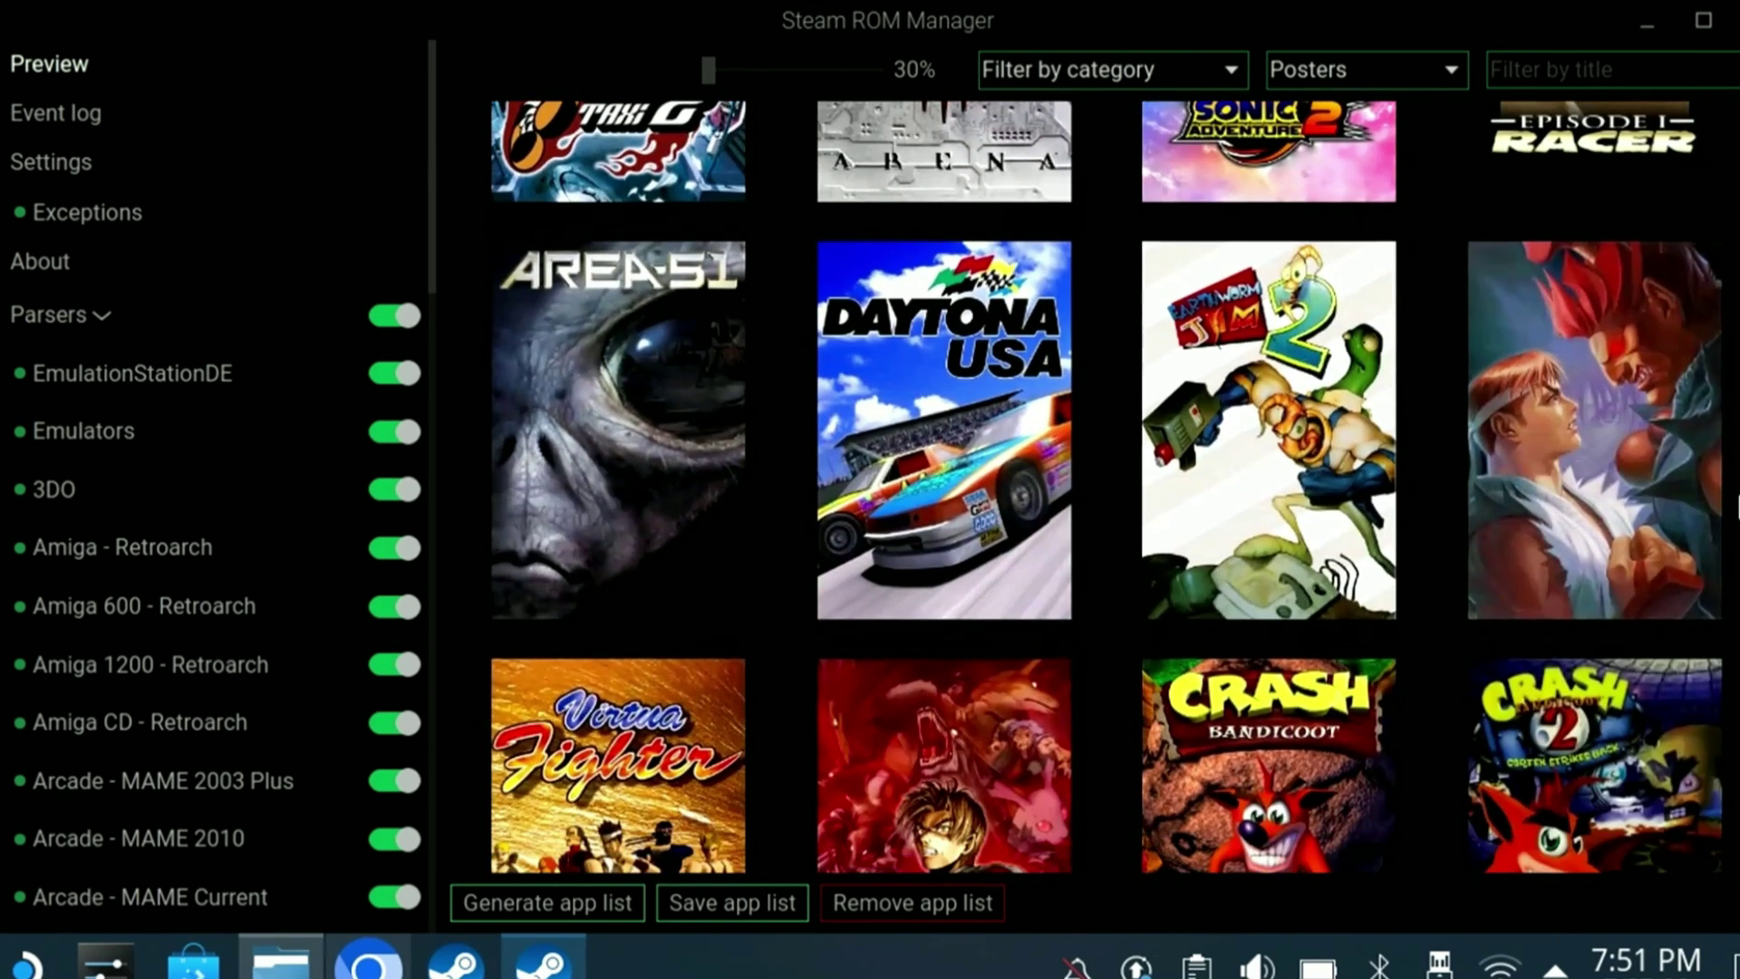
scroll(1107, 487, "down", 3)
scroll(1107, 487, "down", 2)
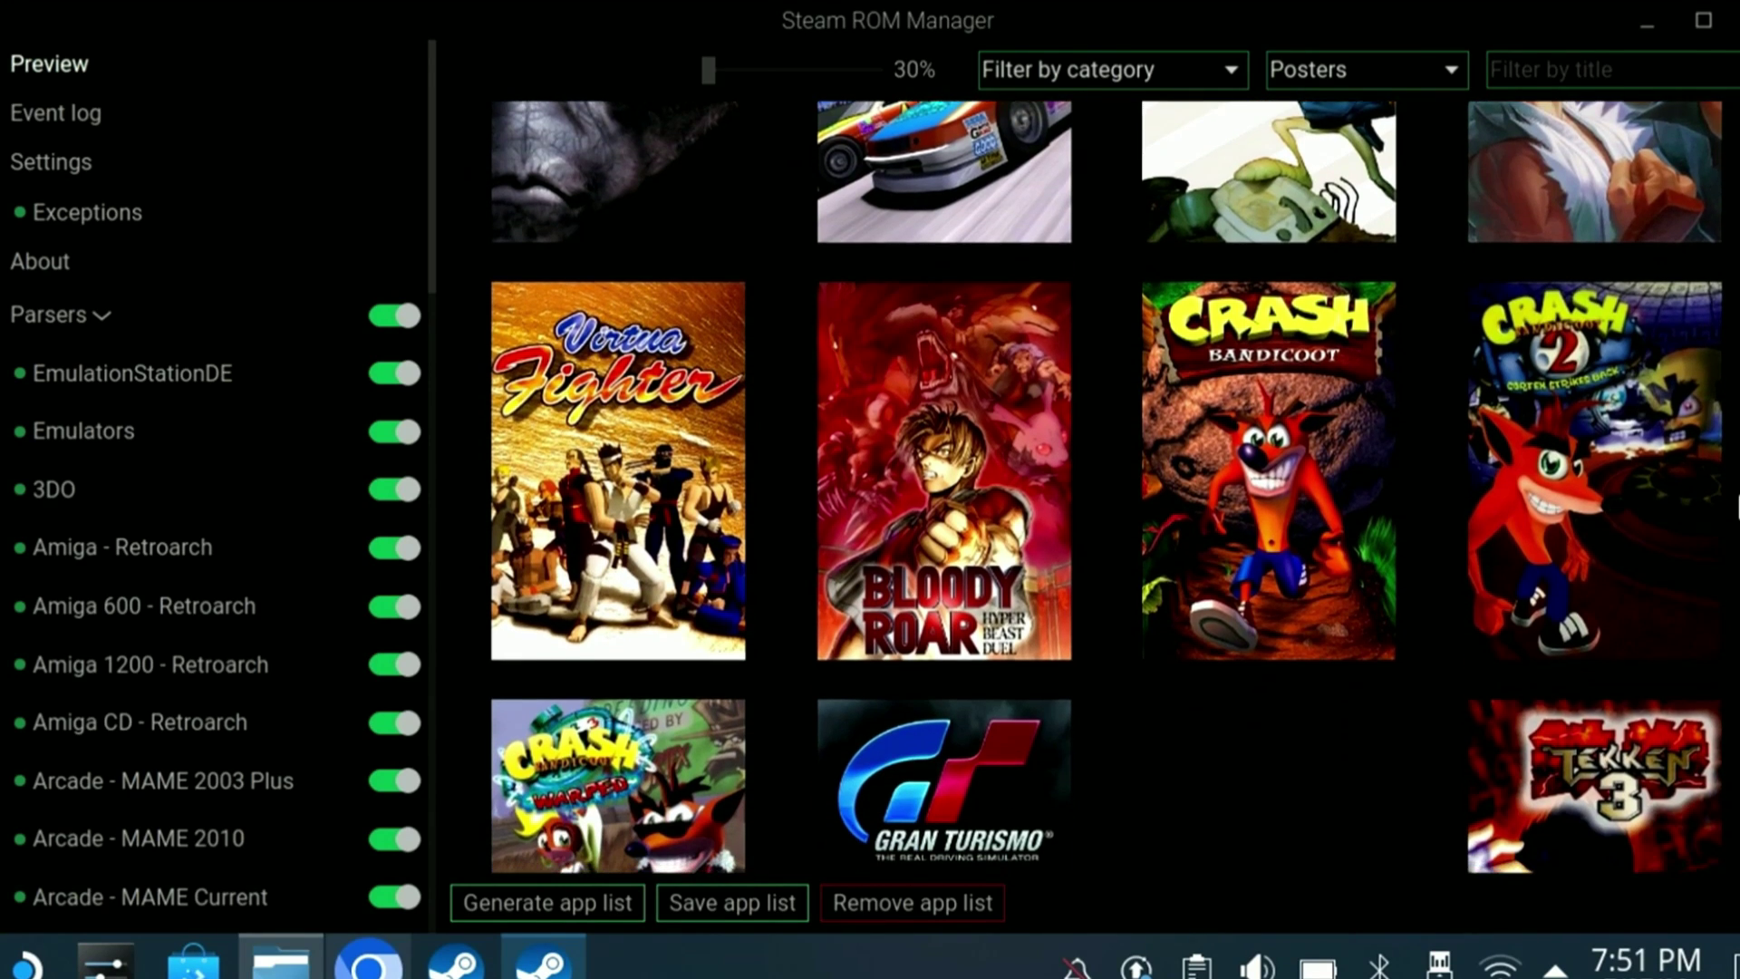
scroll(1391, 518, "down", 2)
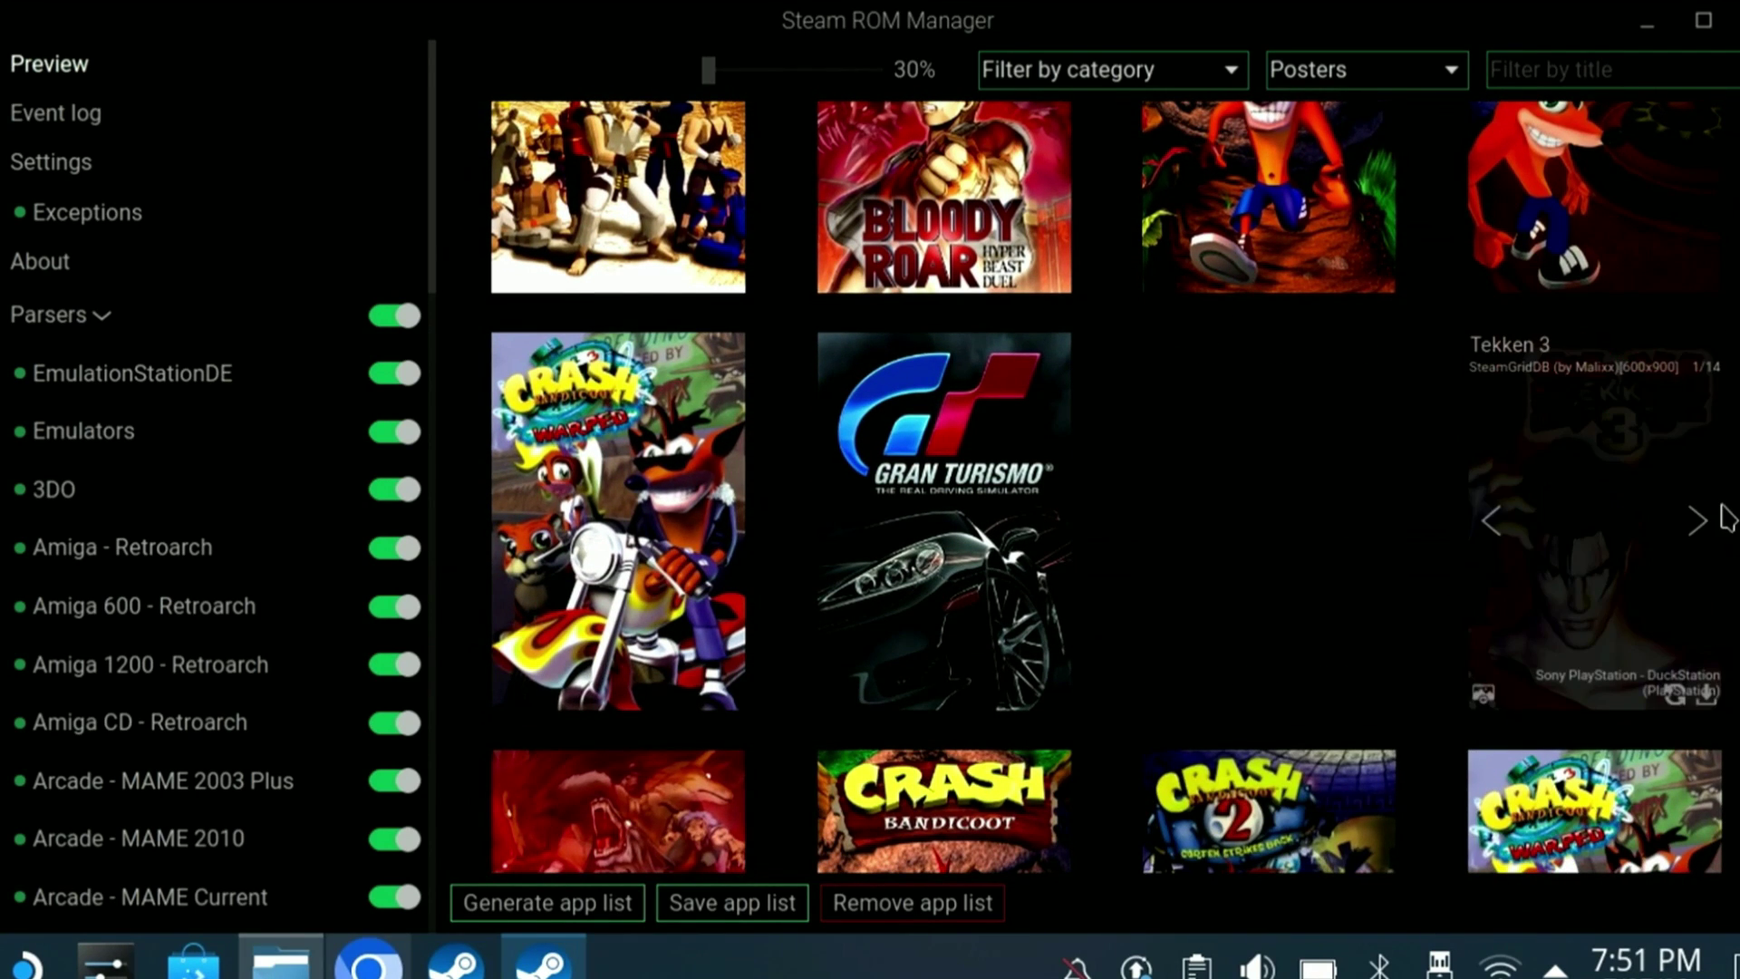
scroll(1721, 513, "down", 3)
scroll(1726, 519, "down", 3)
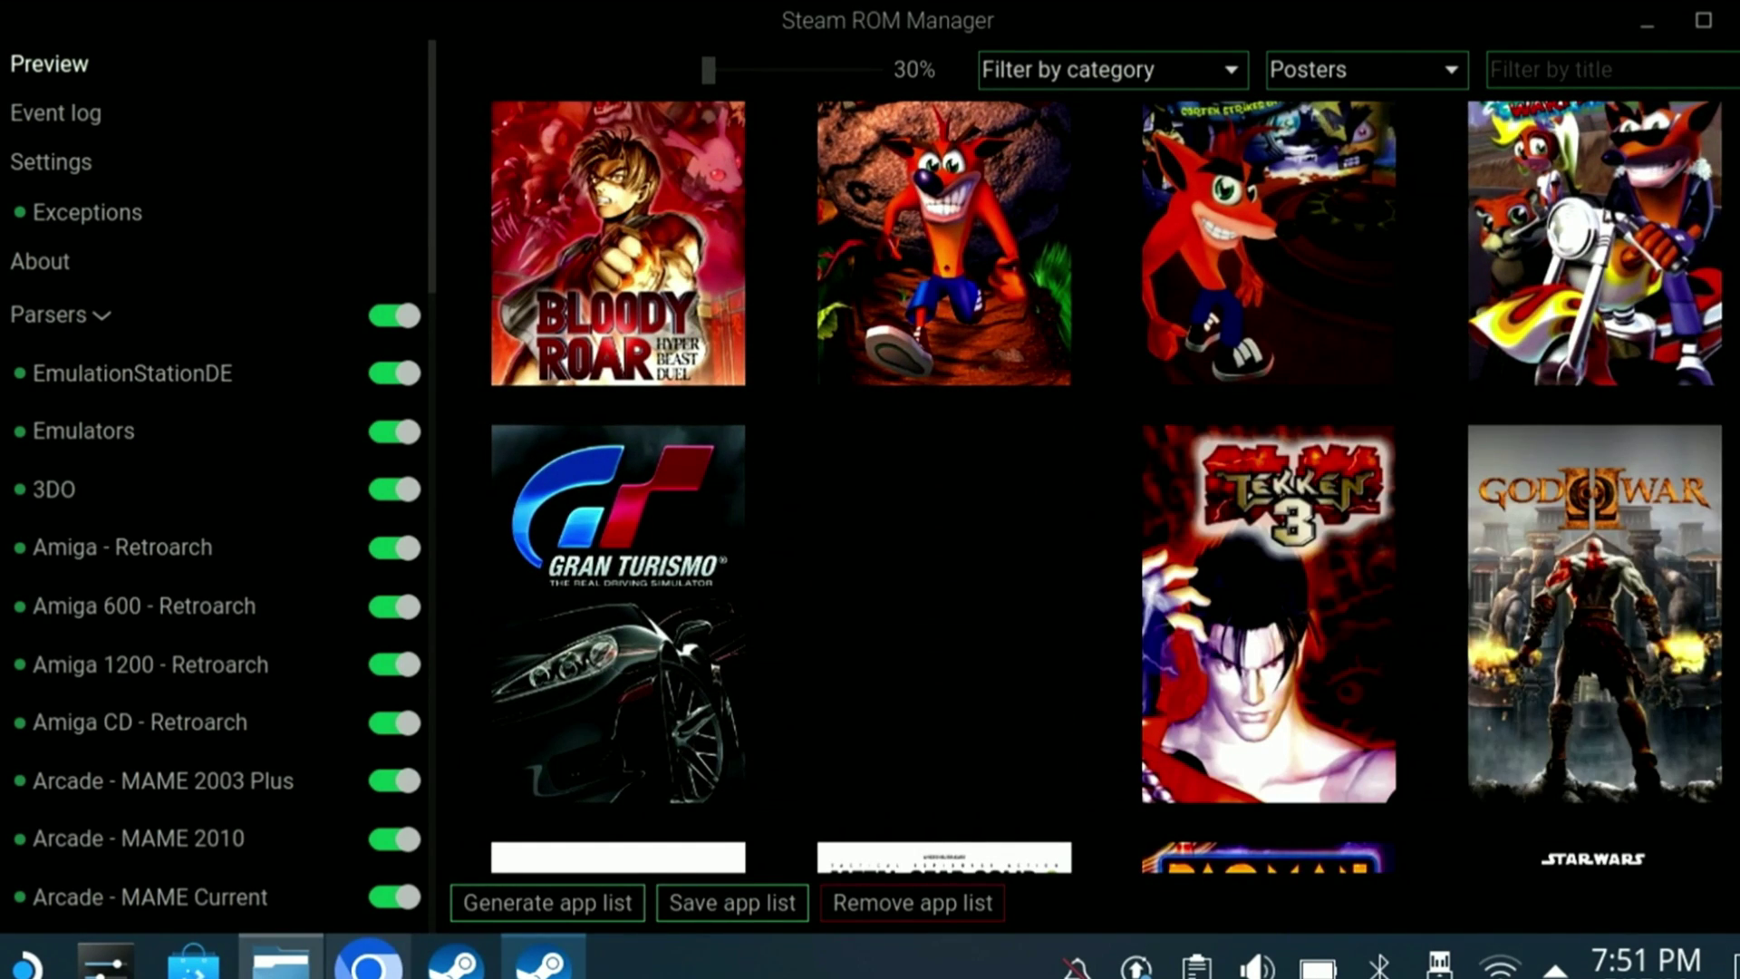
scroll(1107, 476, "down", 6)
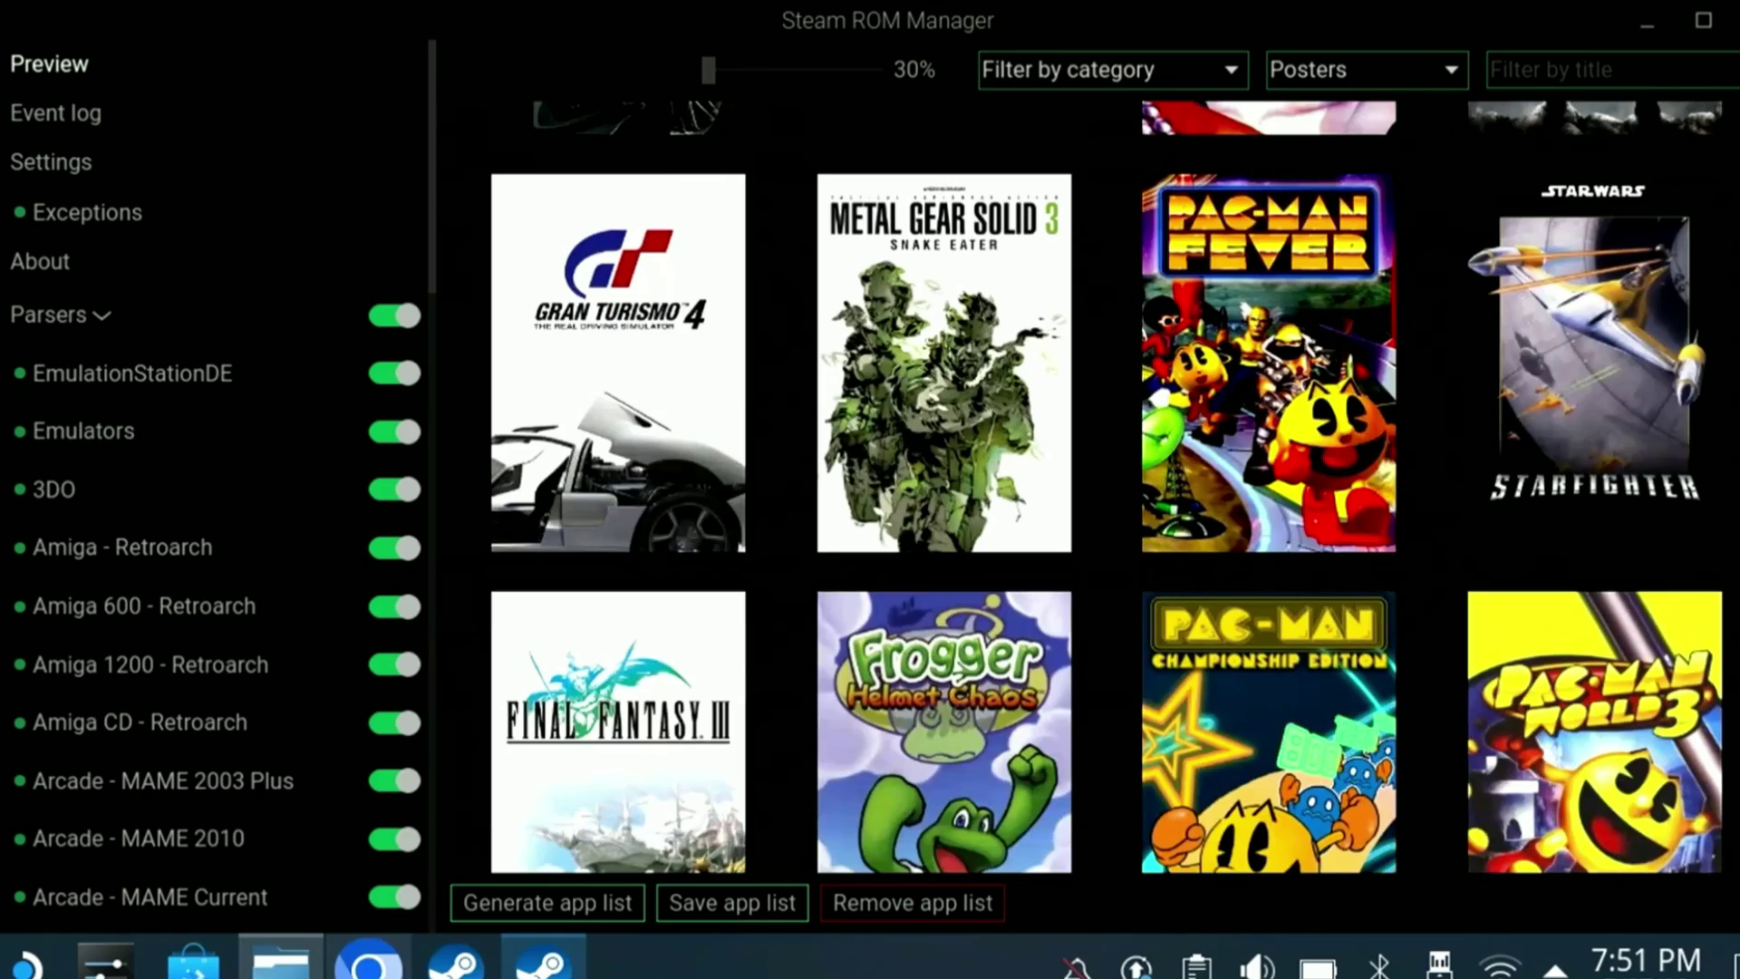
scroll(1107, 490, "down", 7)
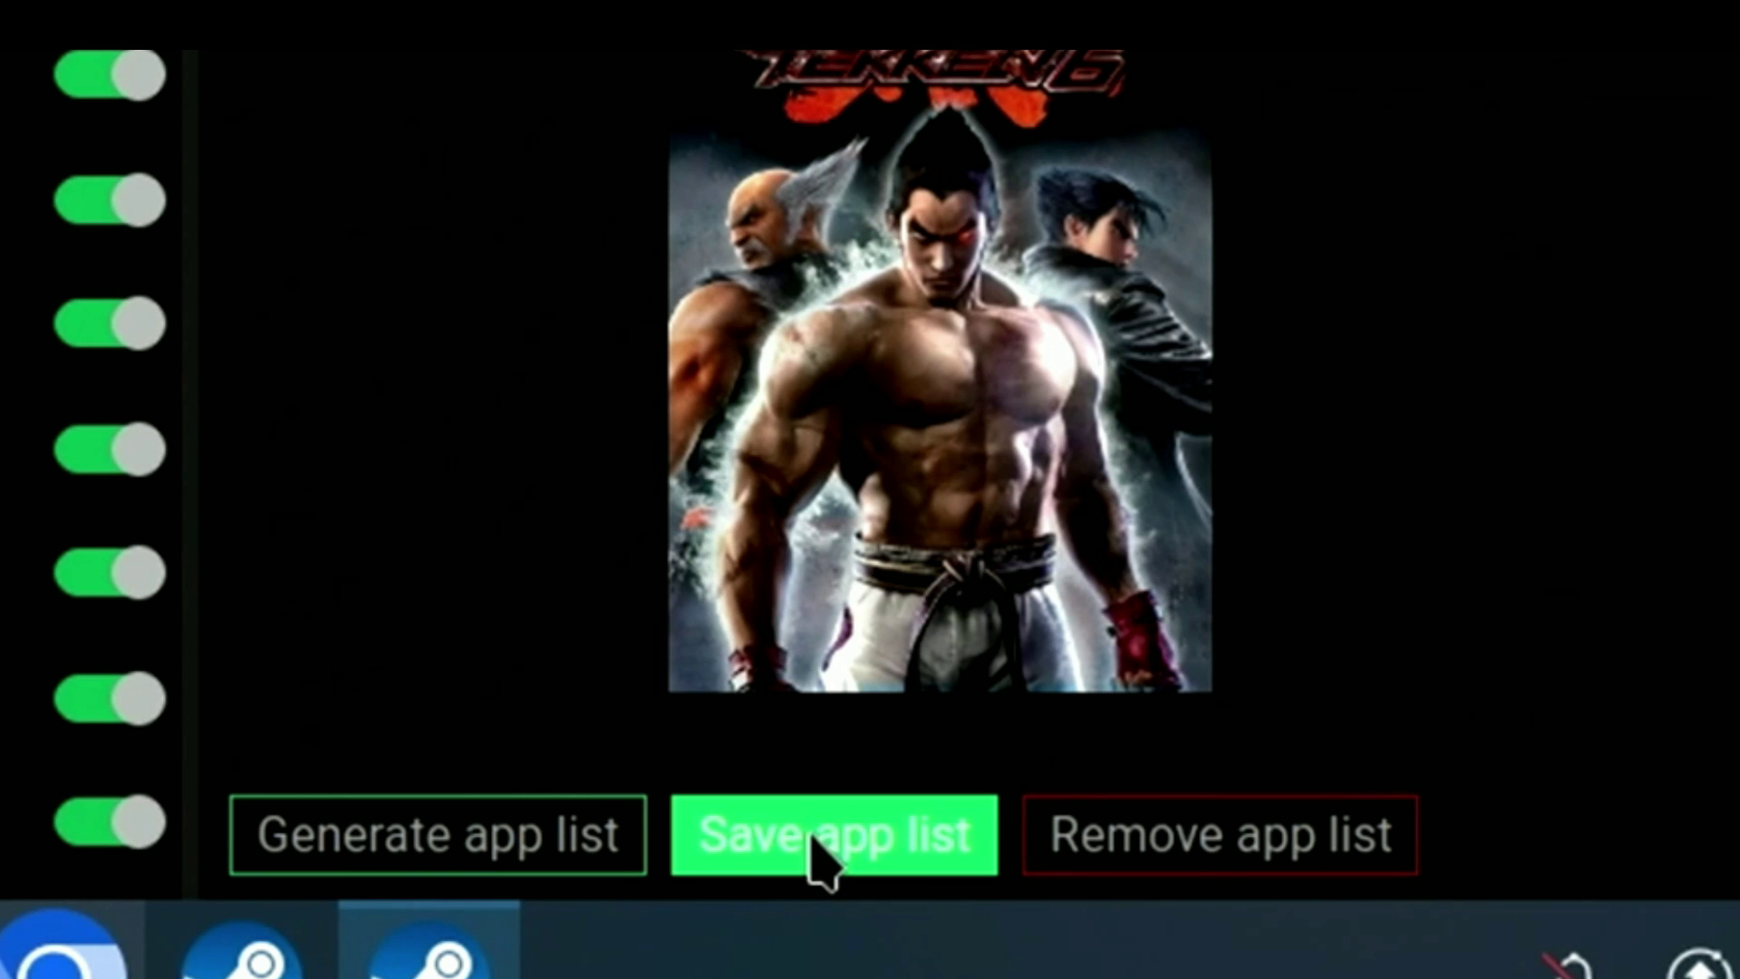
- Save the app list to Steam and check the event log for the progress of adding the entries
left_click(816, 843)
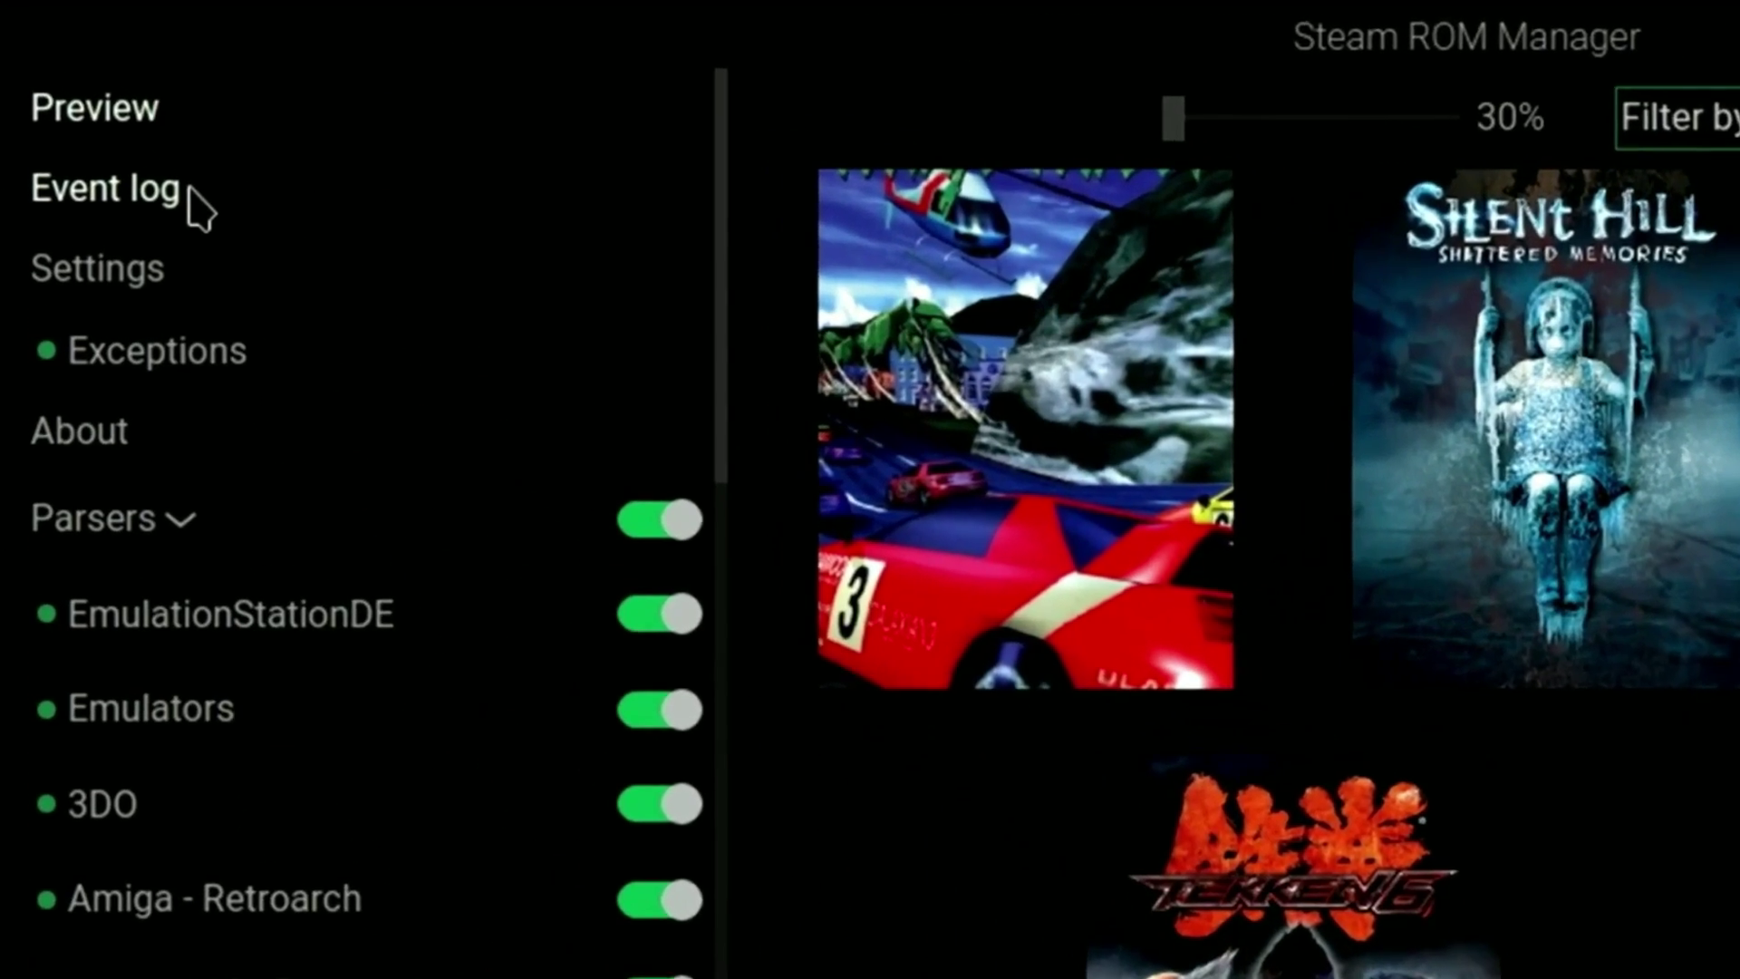
left_click(114, 118)
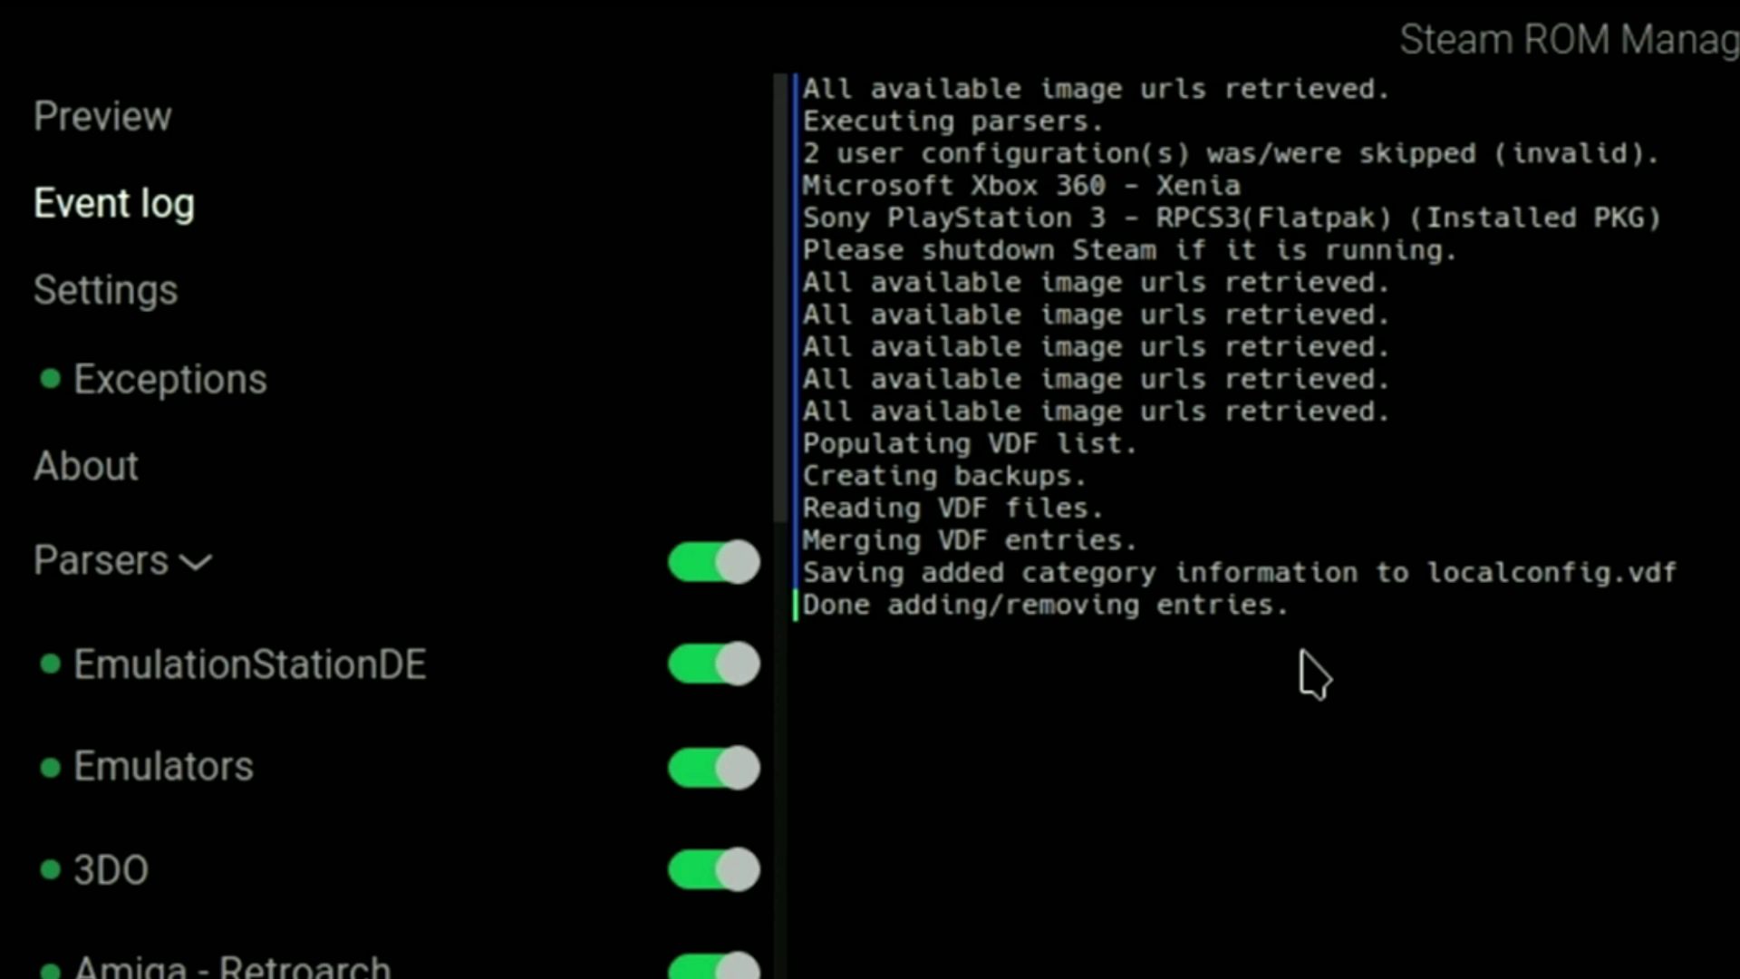
left_click(177, 130)
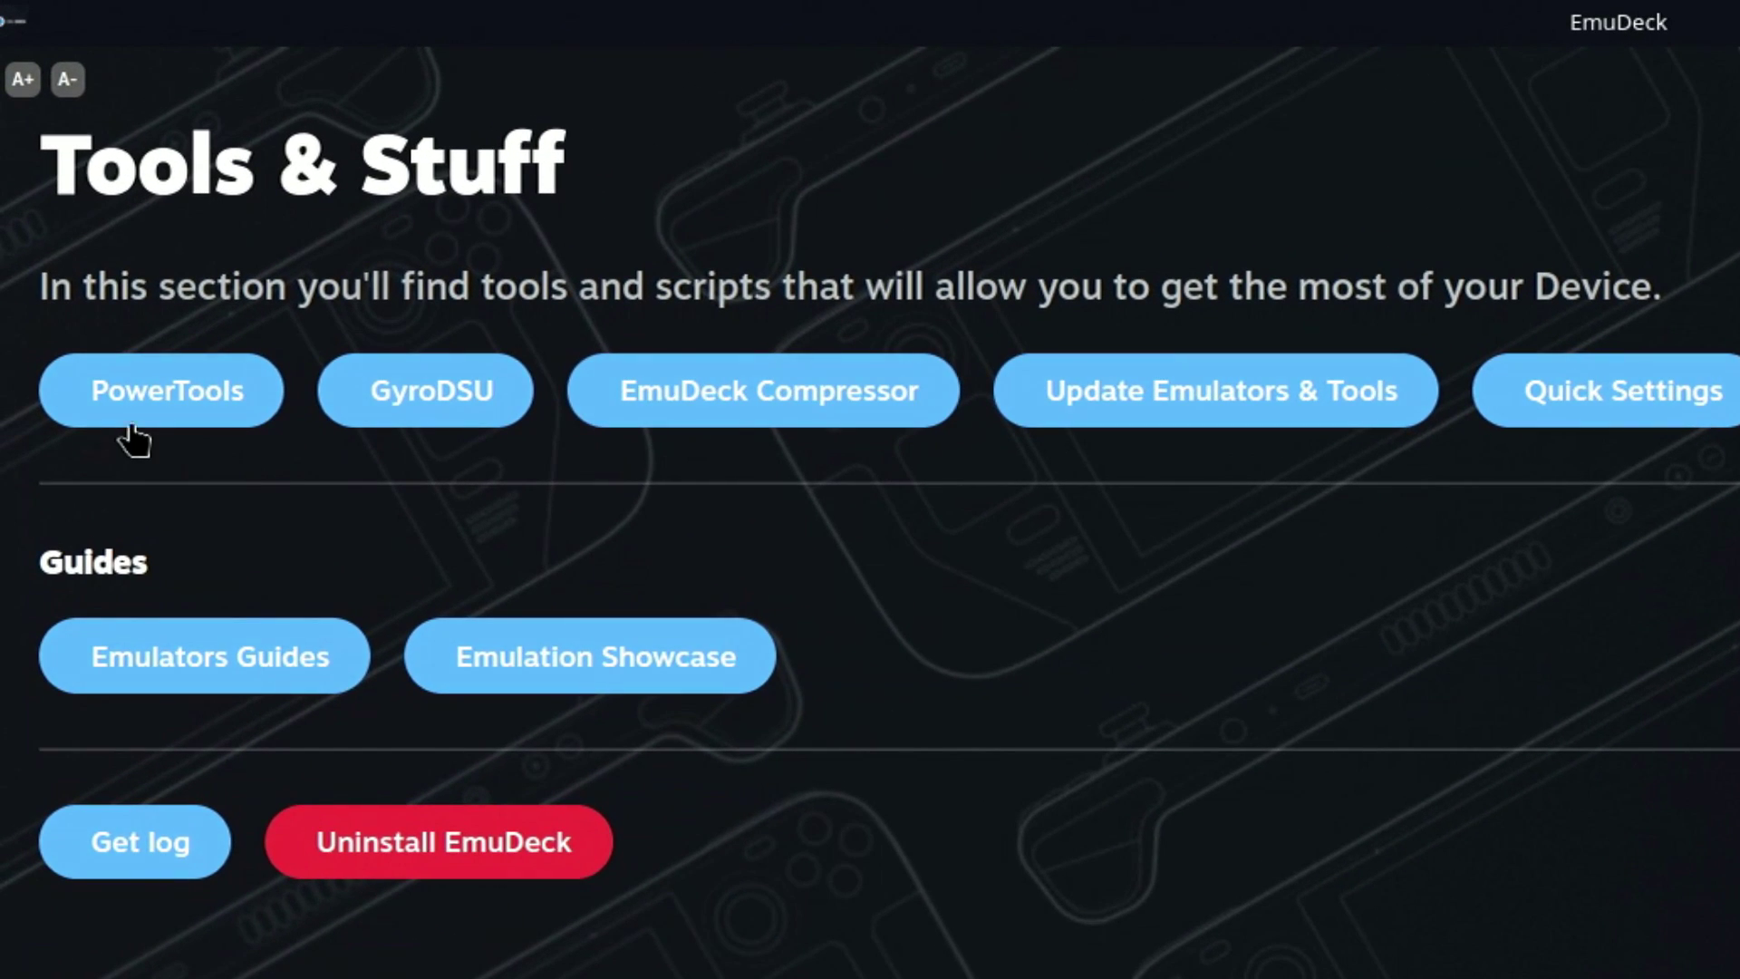
- Install PowerTools from EmuDeck's Tools & Stuff page, entering the sudo password
left_click(90, 210)
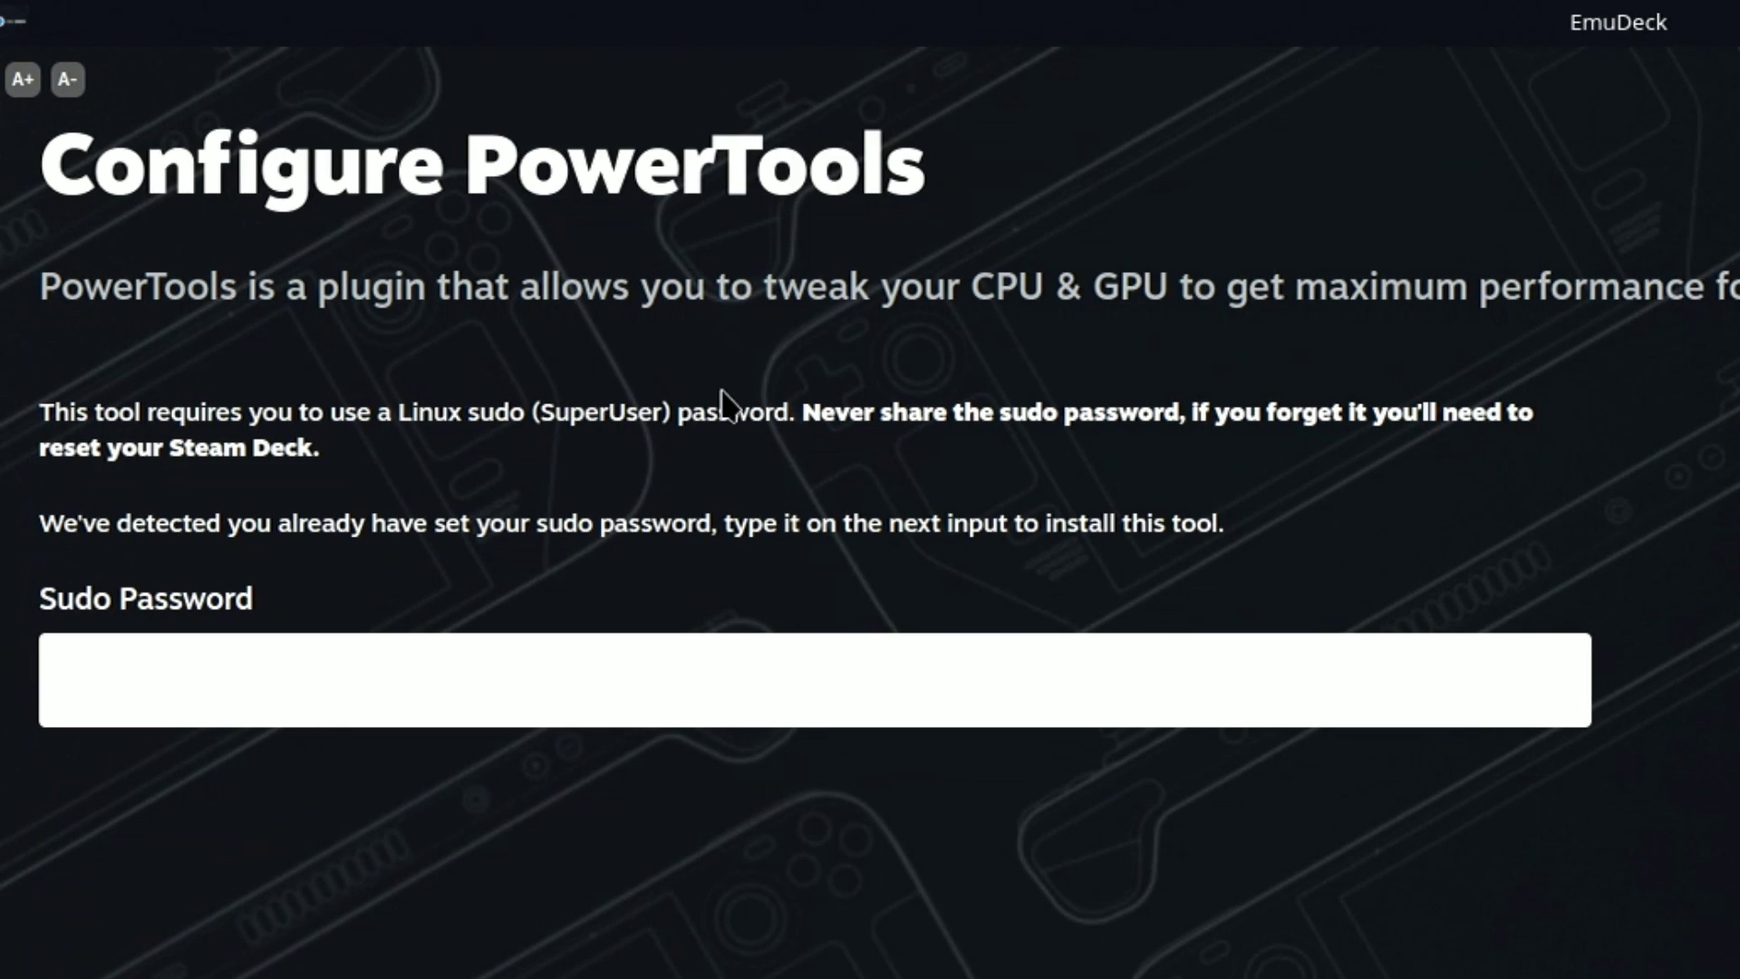
type("*********")
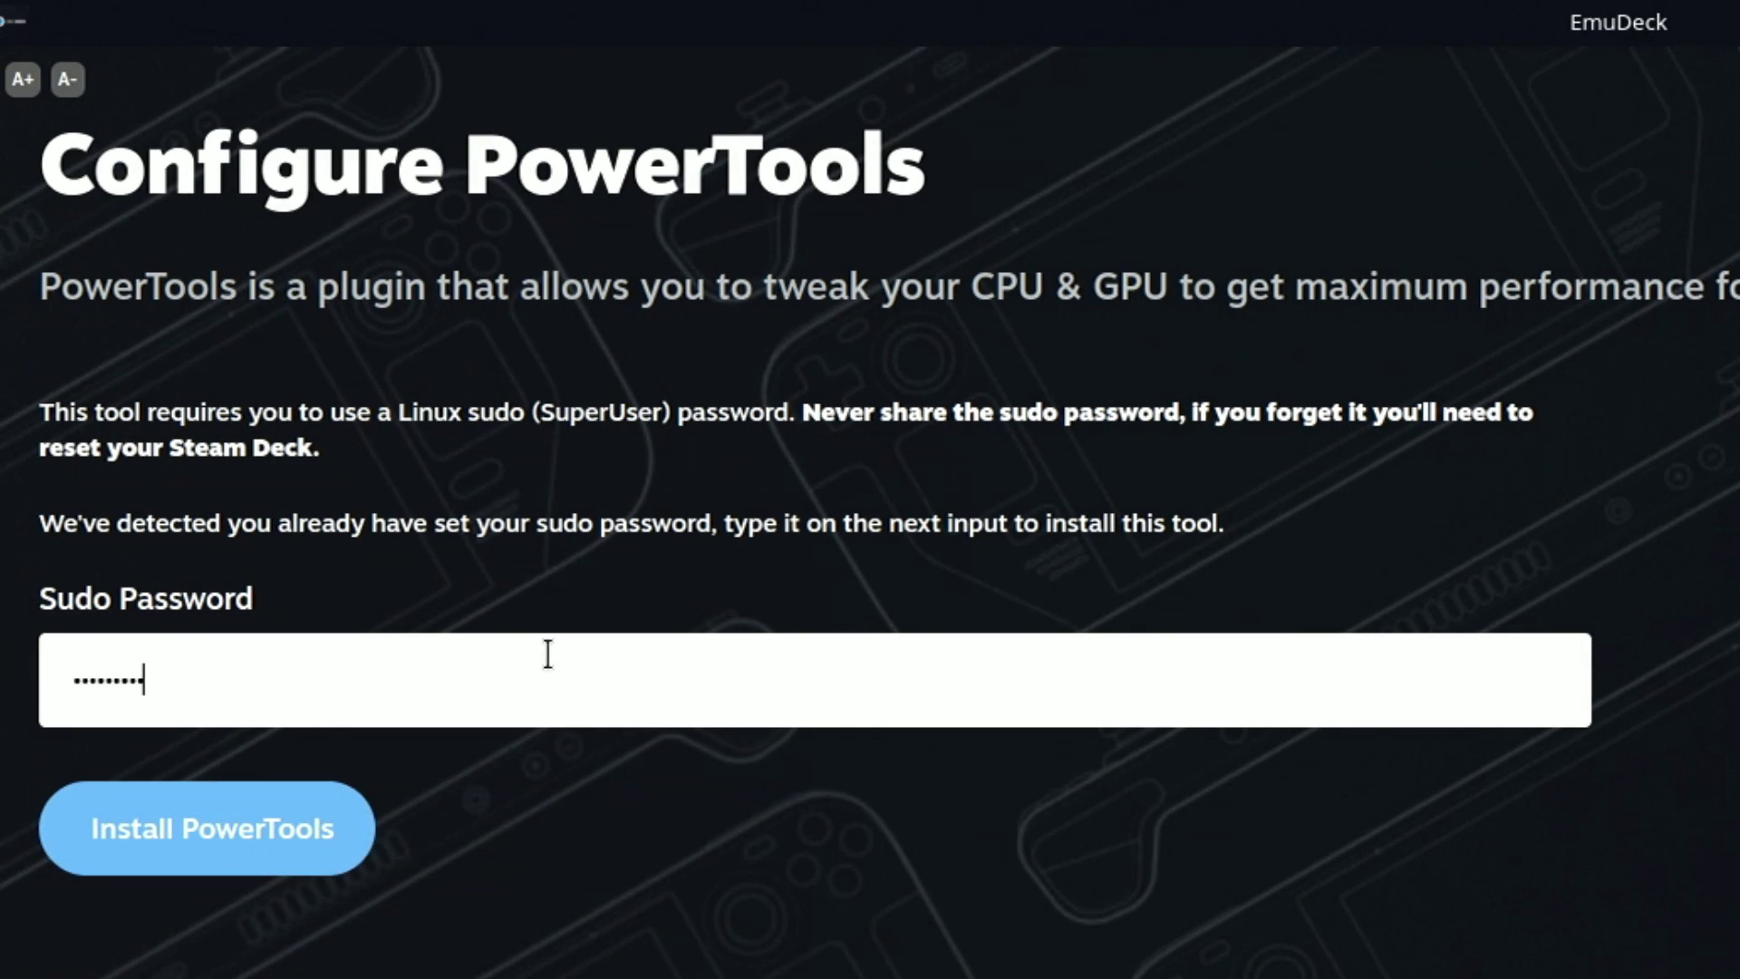
left_click(318, 820)
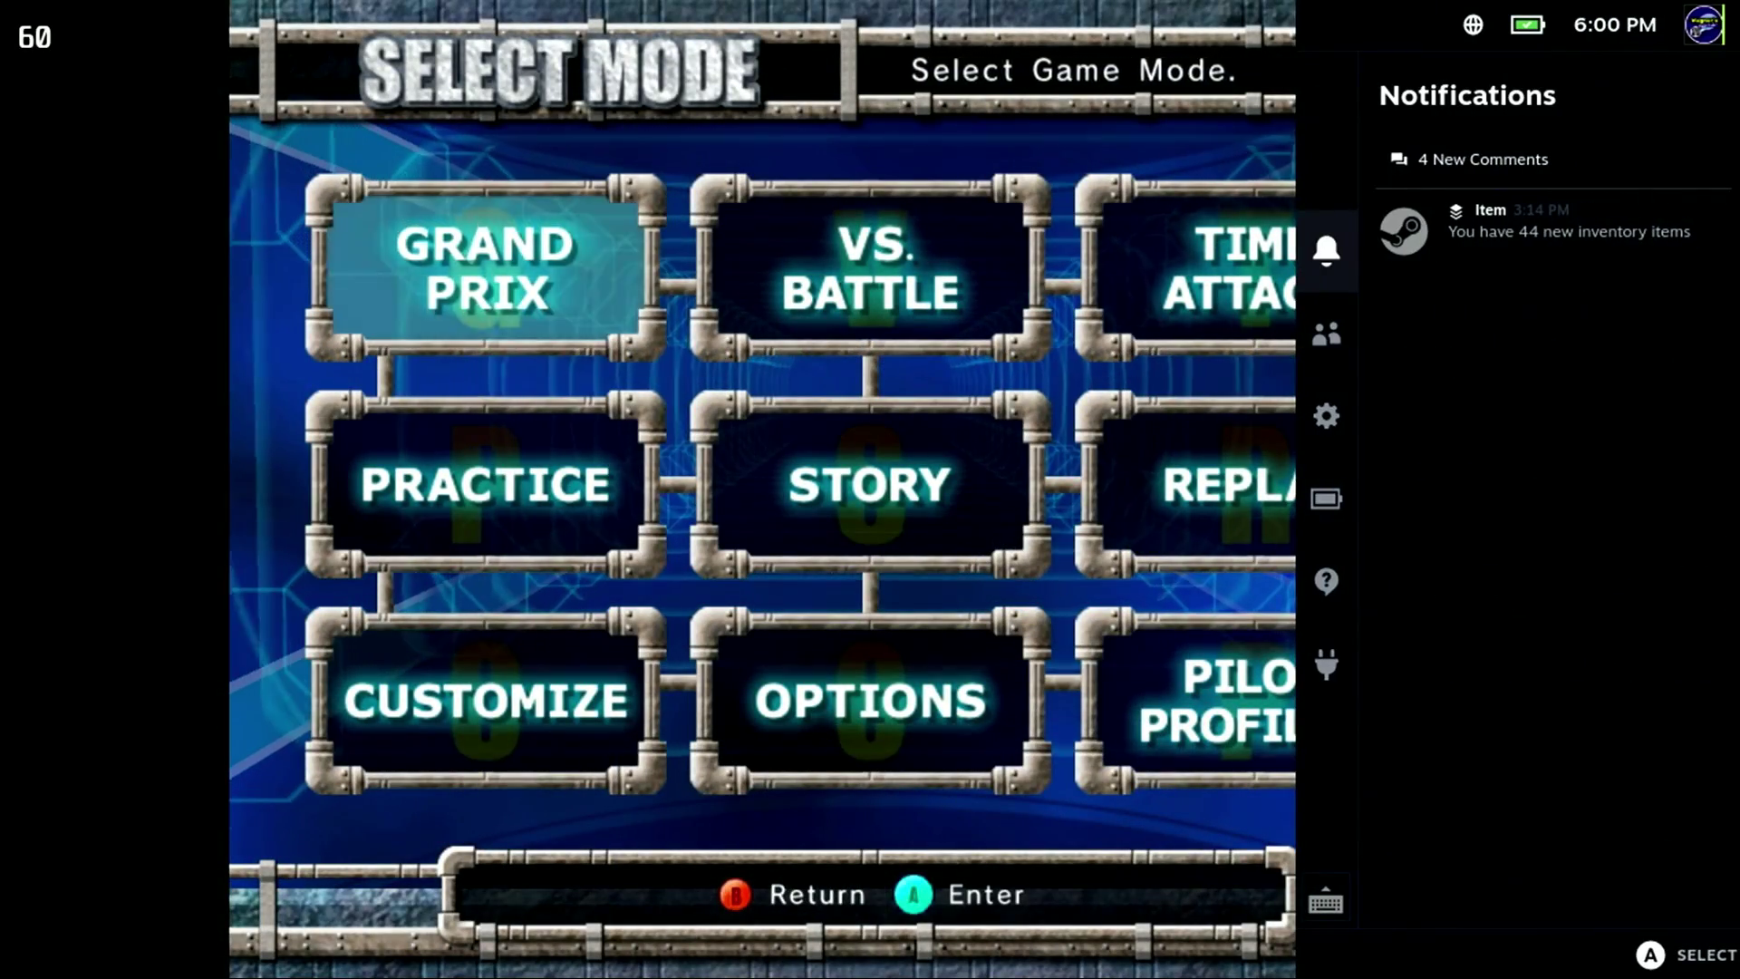
- Bring up the Decky plugin list in the Steam Deck's quick access menu
key("Down")
key("Down")
key("Down")
key("Down")
key("Down")
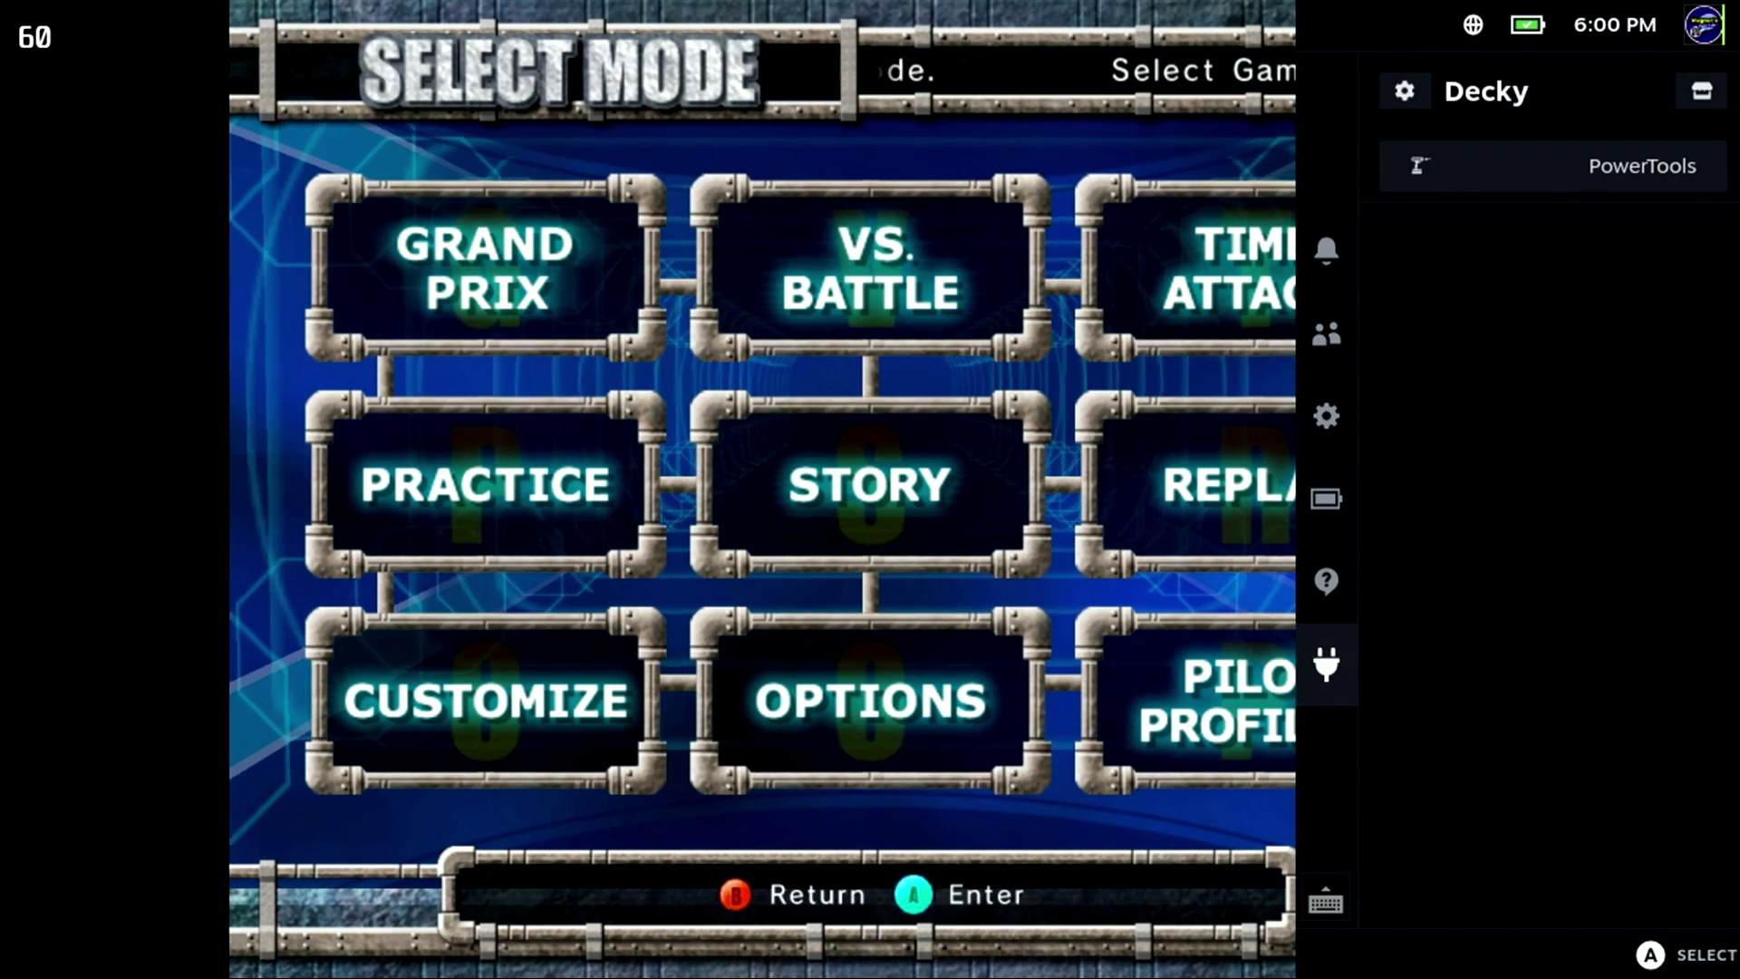
- Open the PowerTools plugin and look through its CPU, GPU and battery options
key("Right")
key("Down")
key("Return")
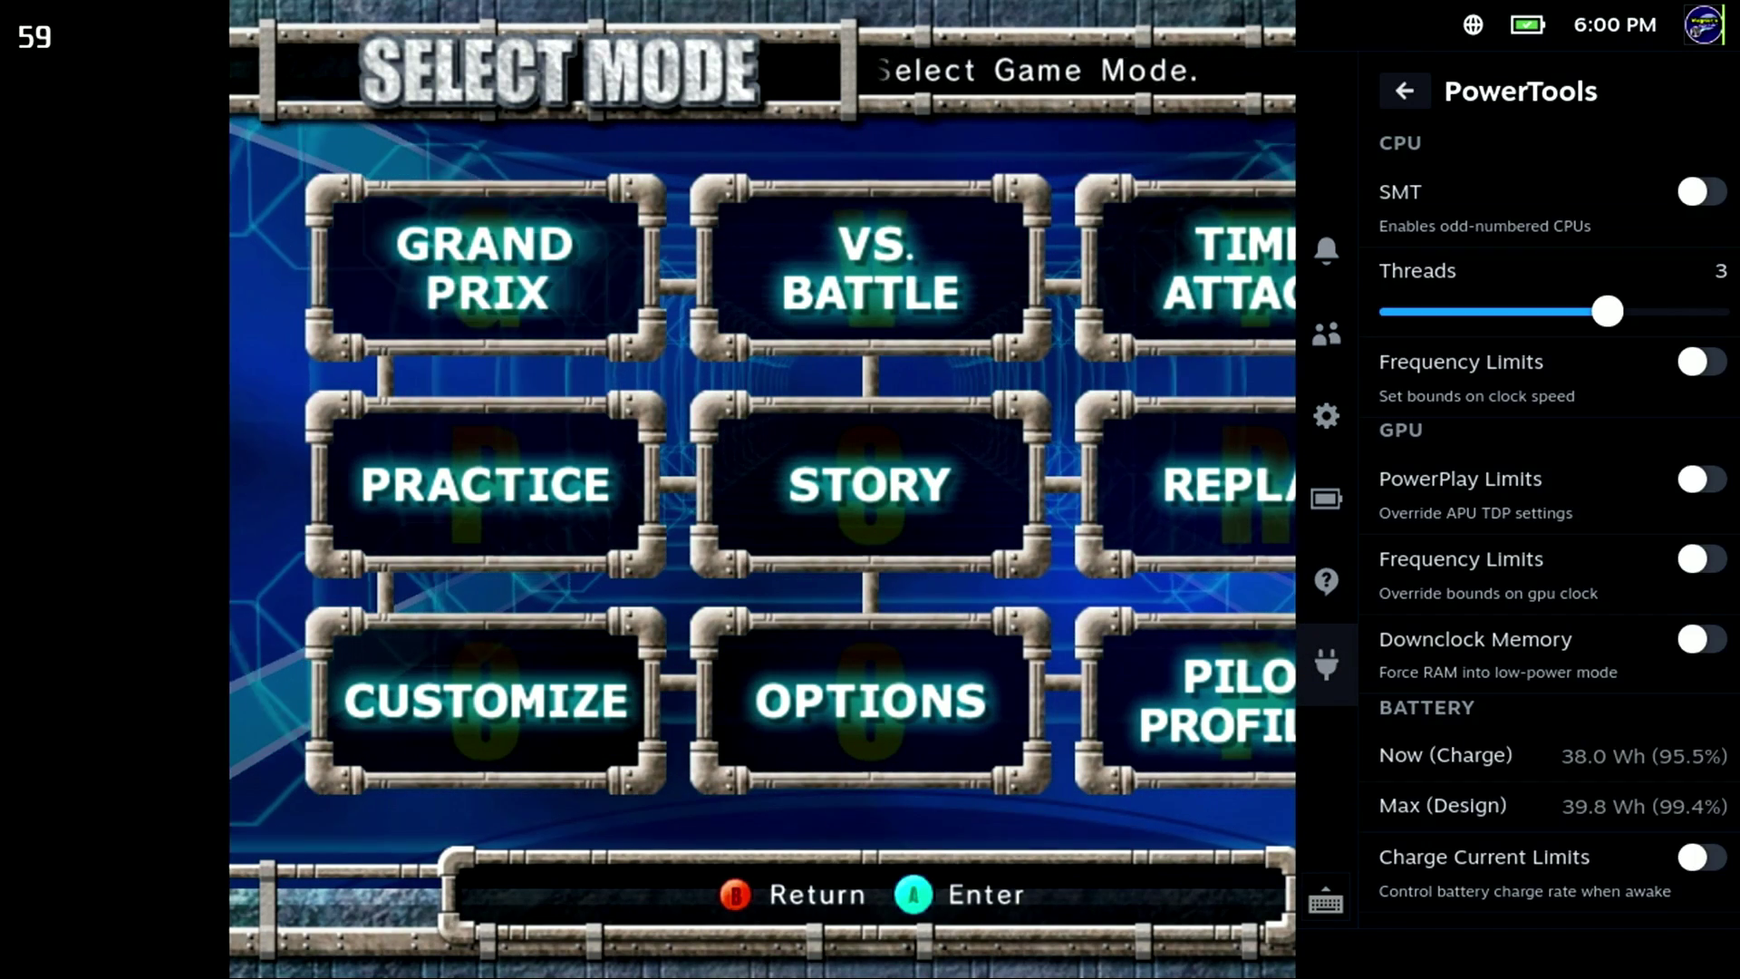
key("Down")
key("Down")
key("Down")
key("Down")
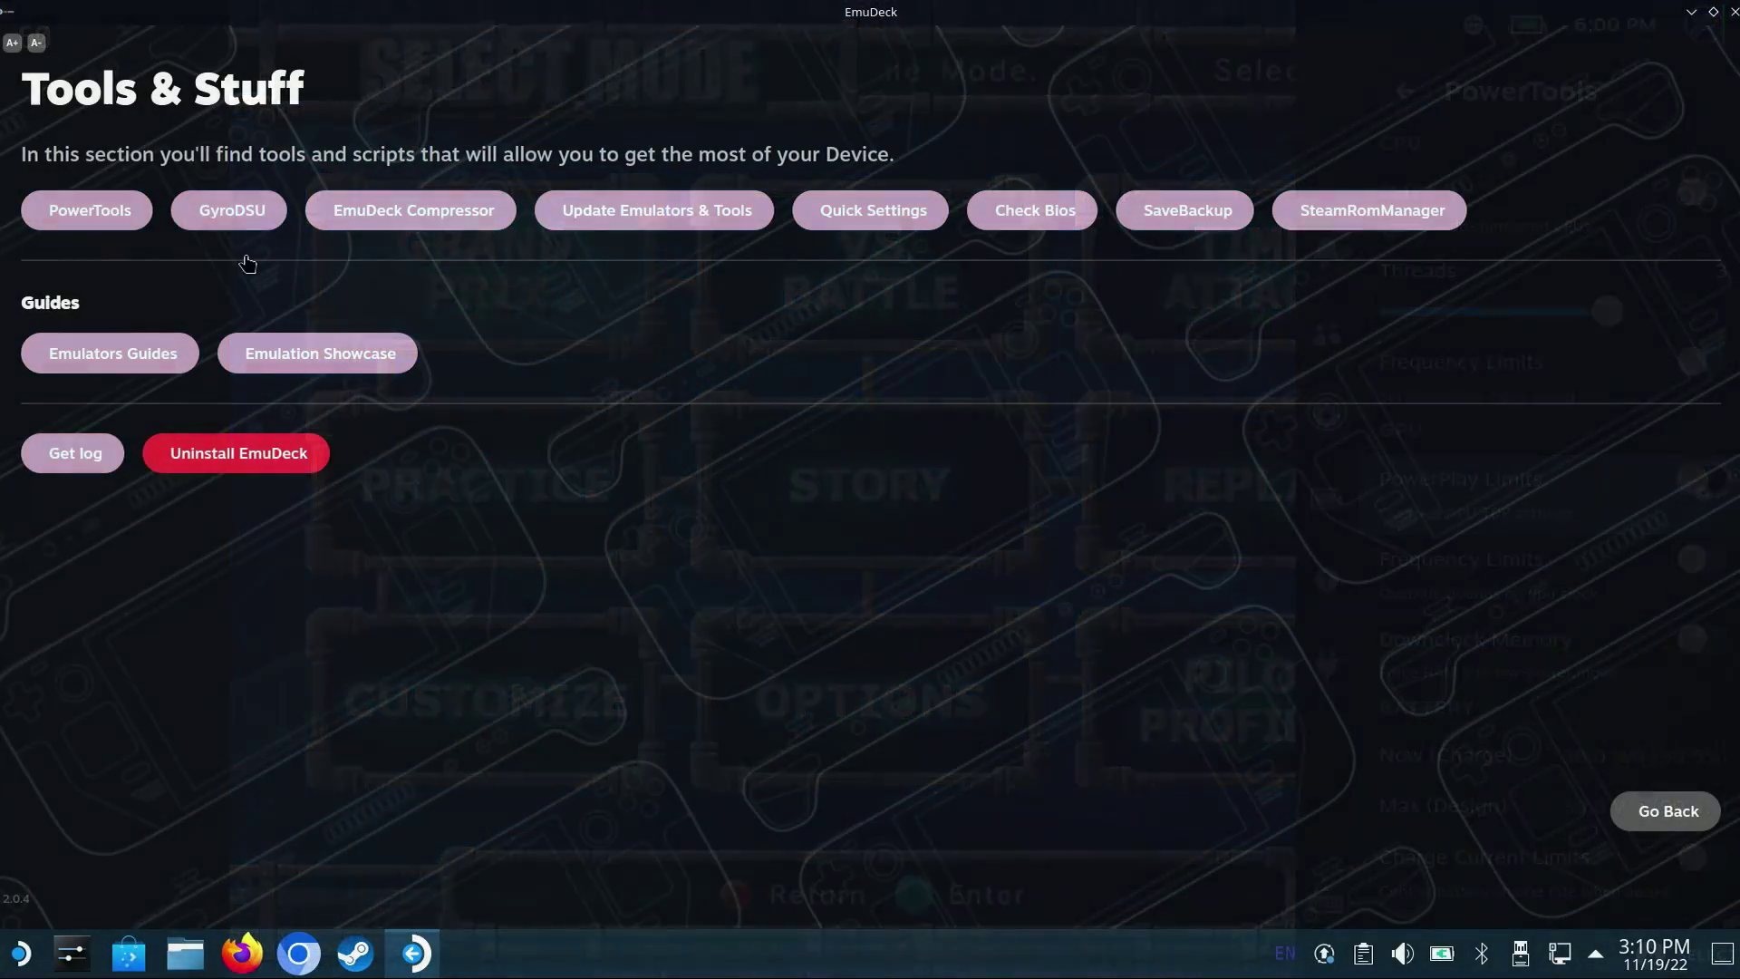
- Examine EmuDeck's GyroDSU, Compression Tool and Update Emulators & Tools pages, returning to Tools & Stuff
left_click(227, 214)
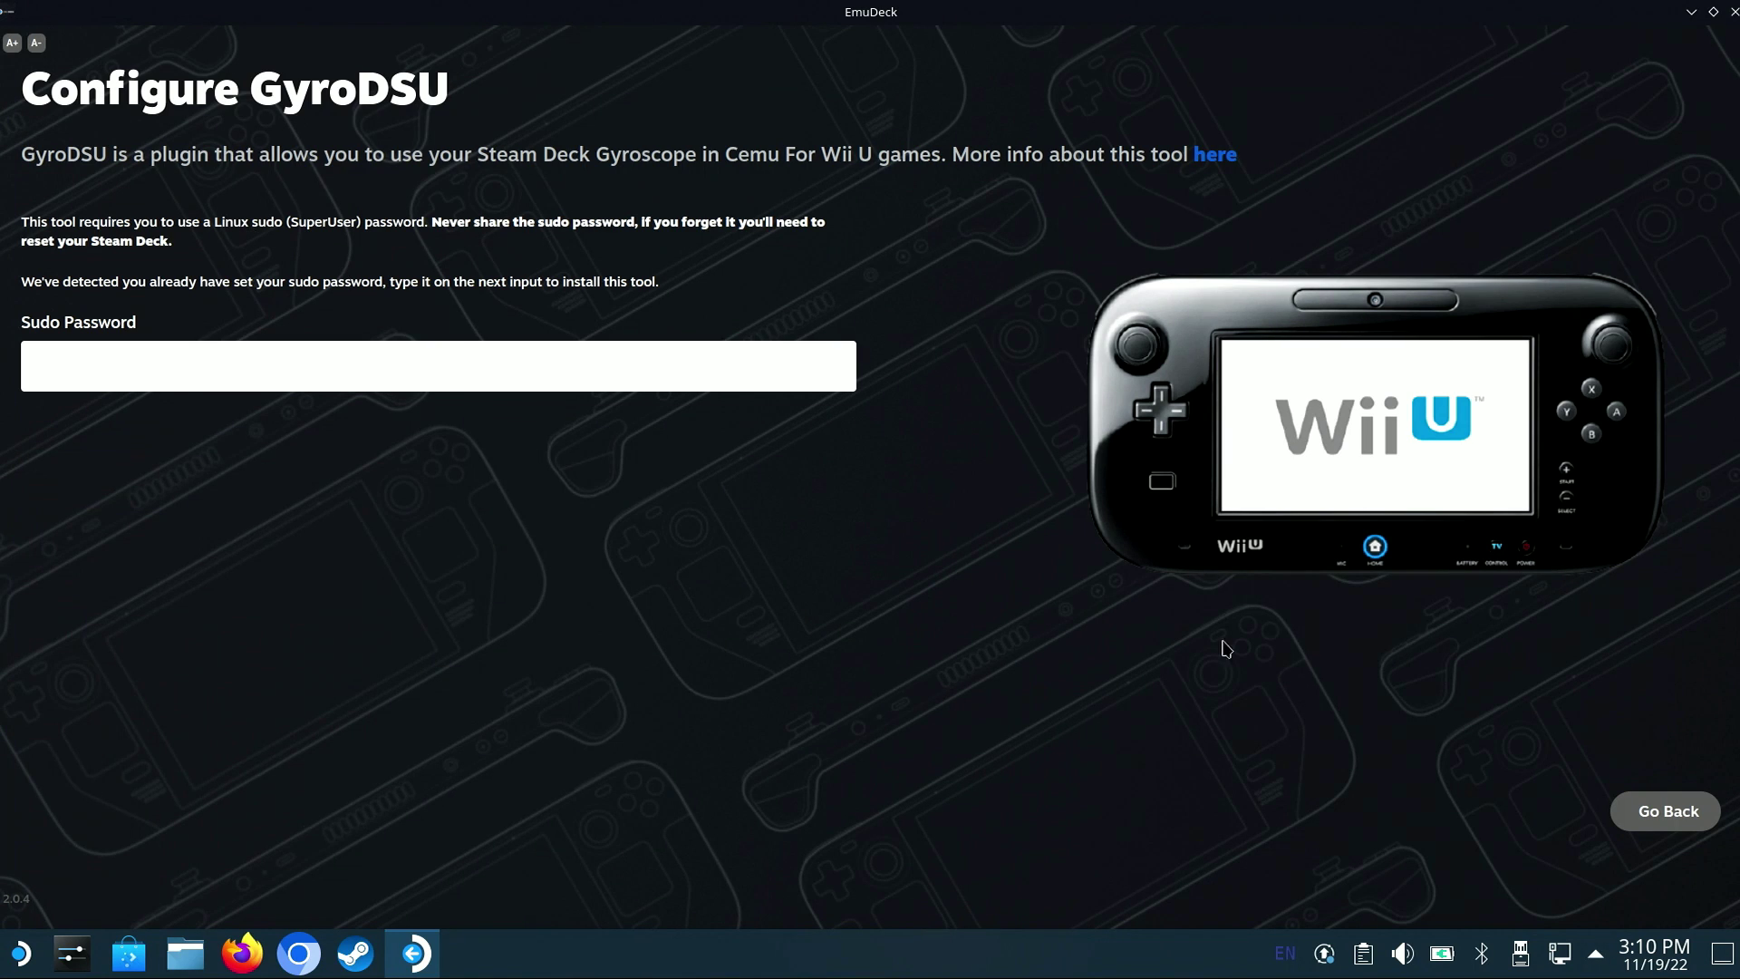
left_click(1687, 831)
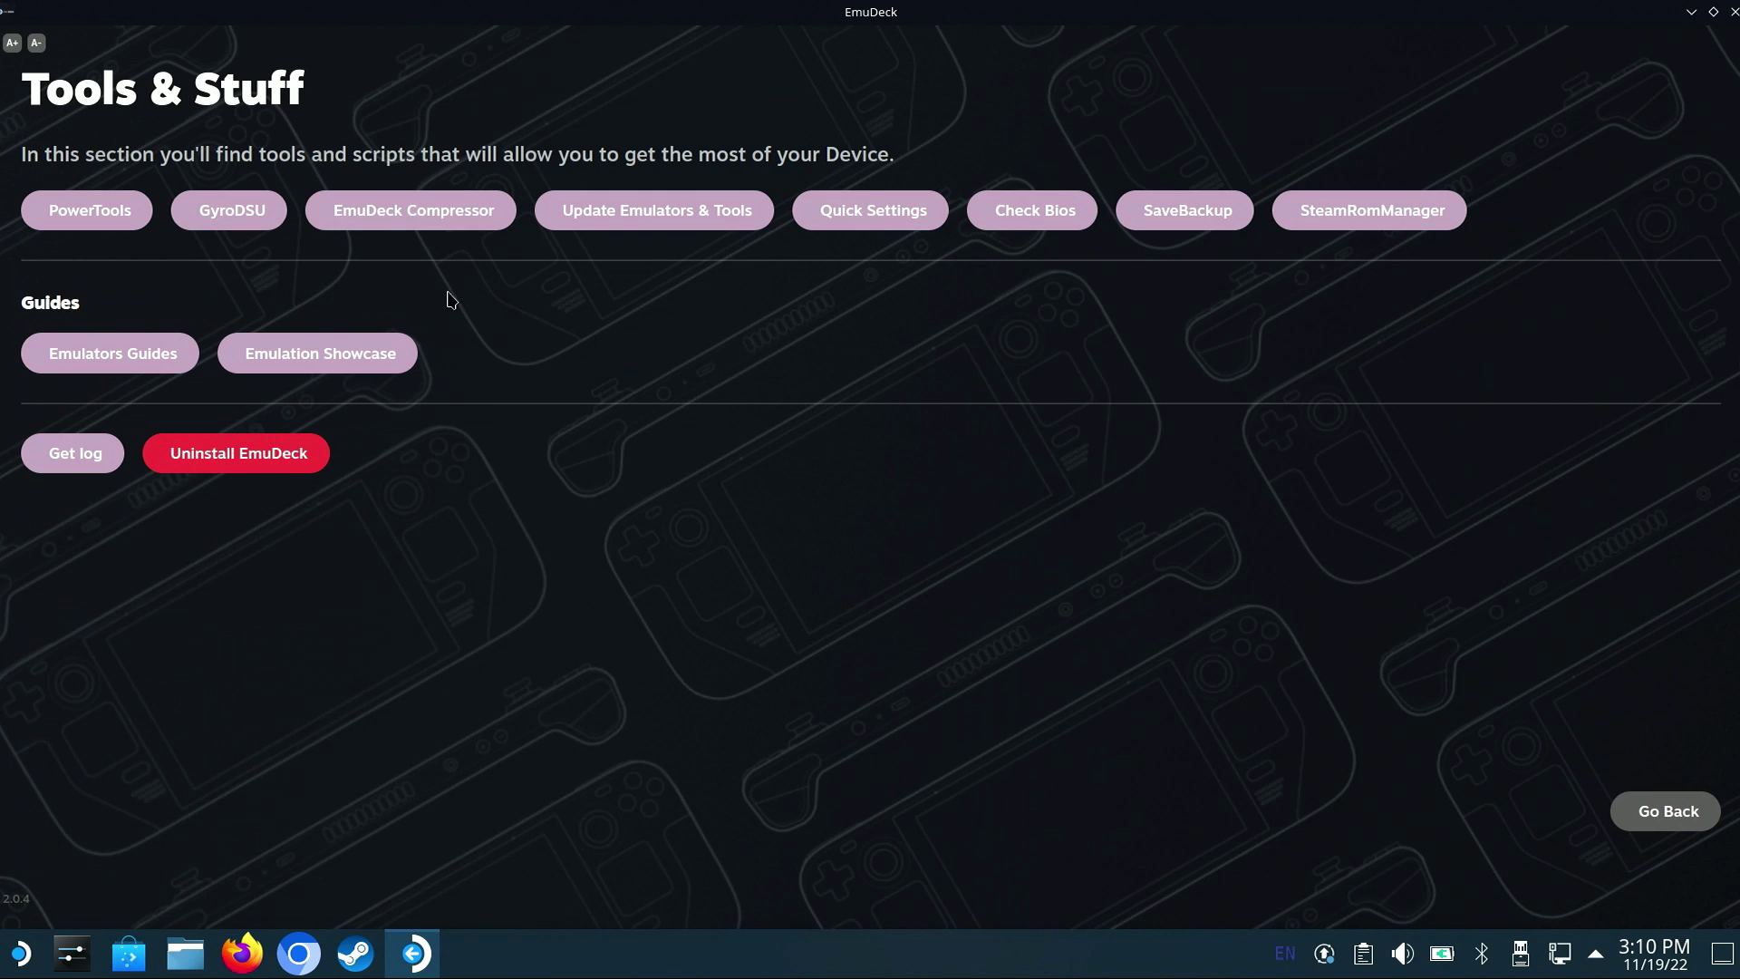
left_click(363, 223)
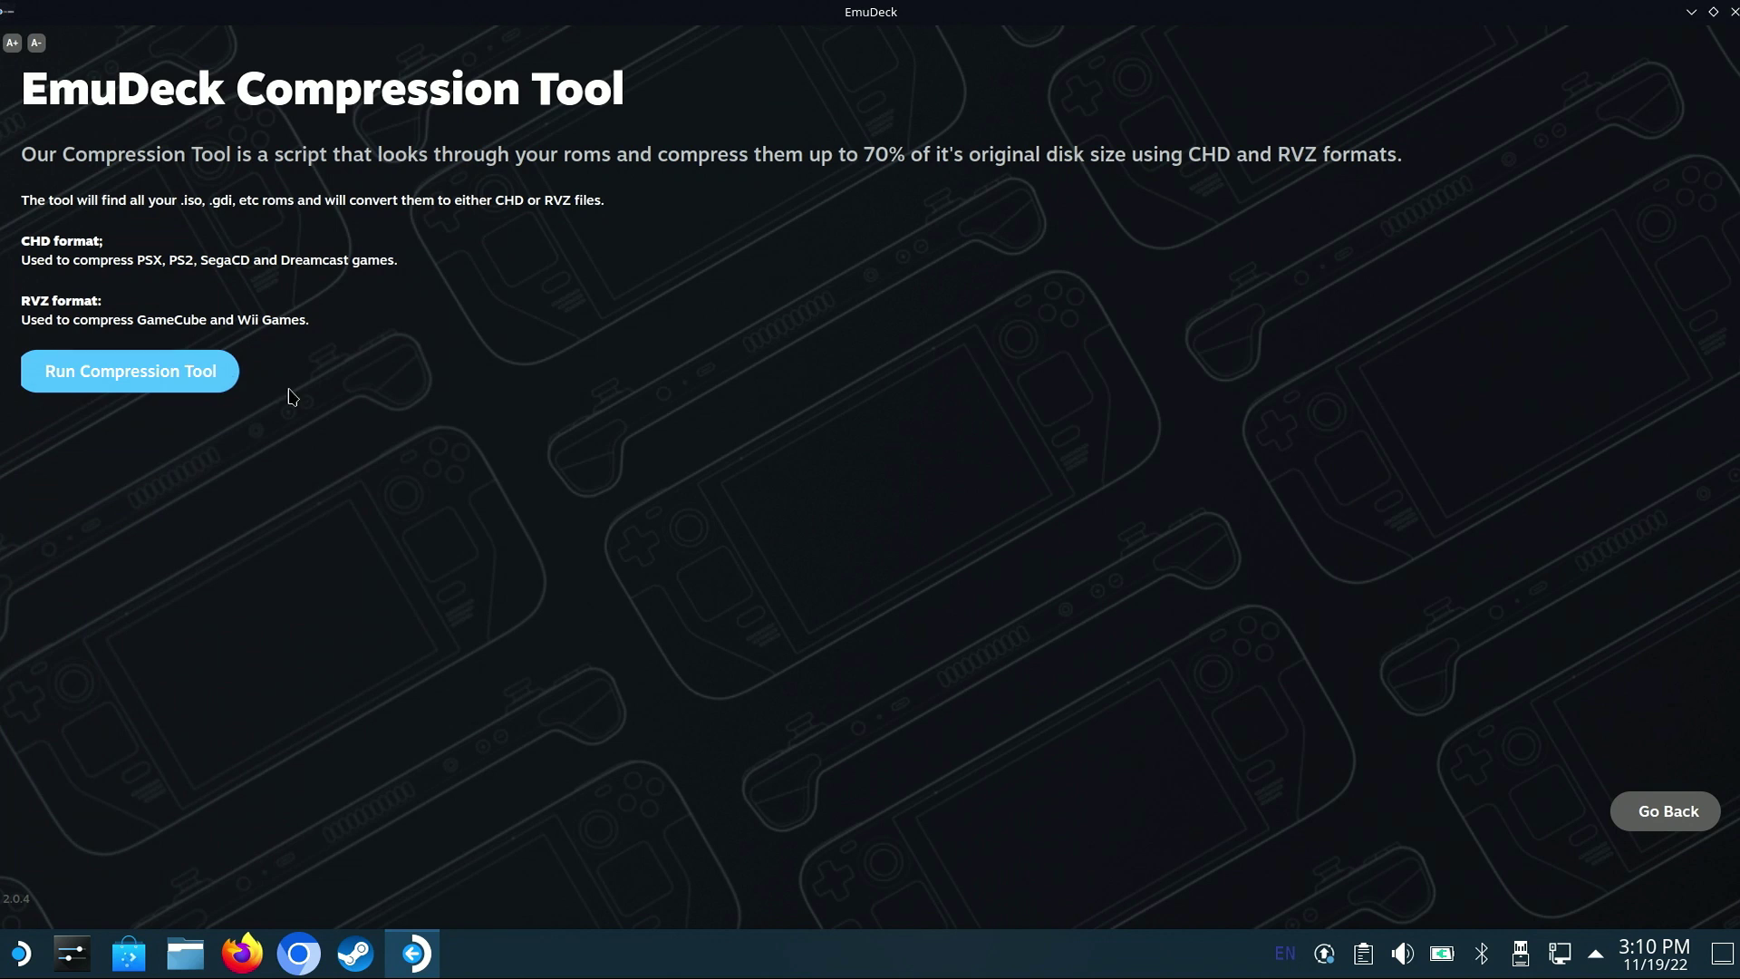
left_click(1697, 816)
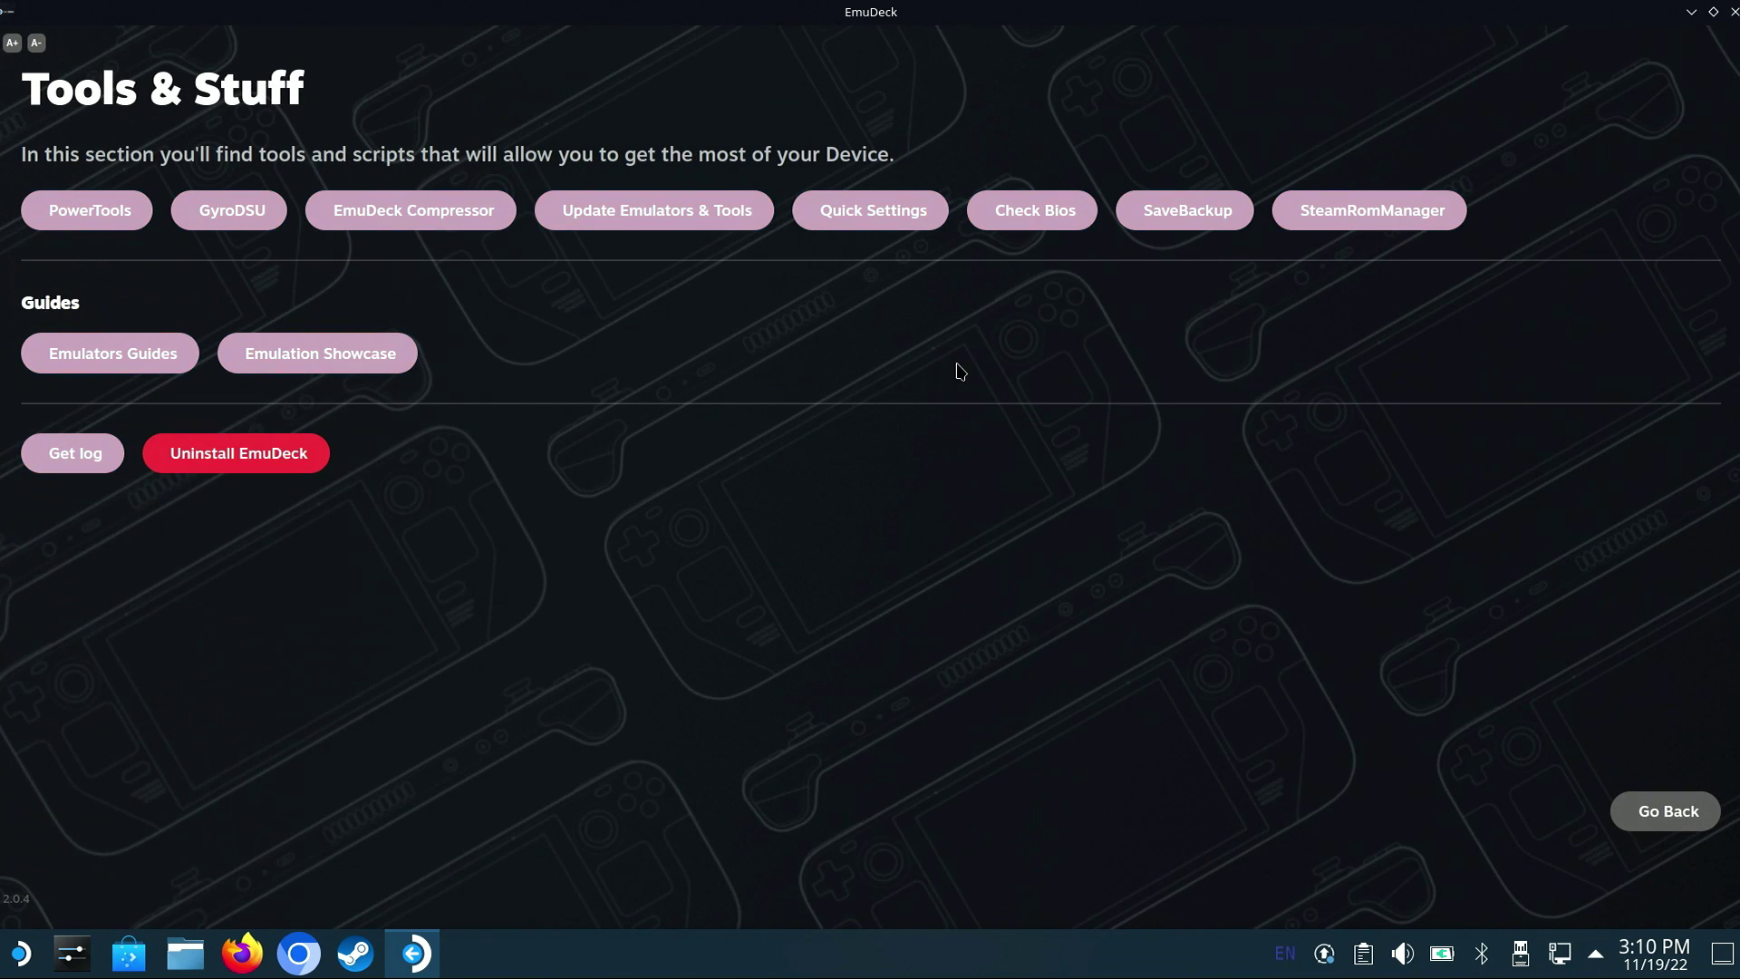
left_click(655, 218)
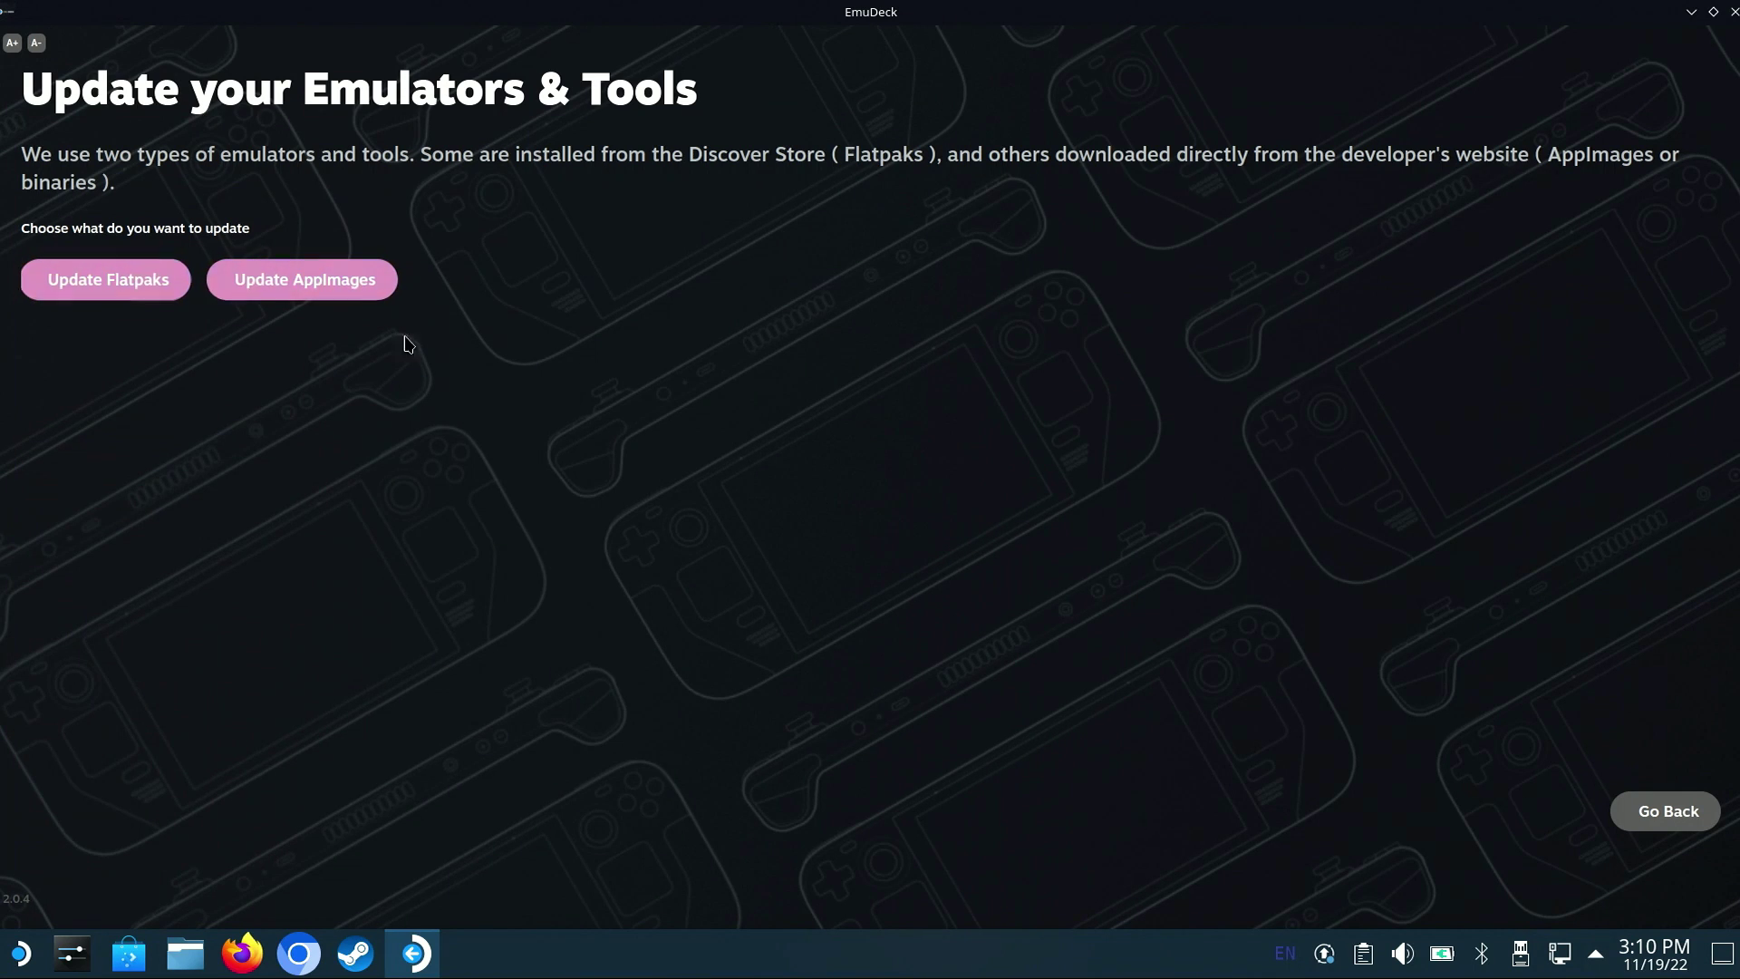
left_click(1664, 811)
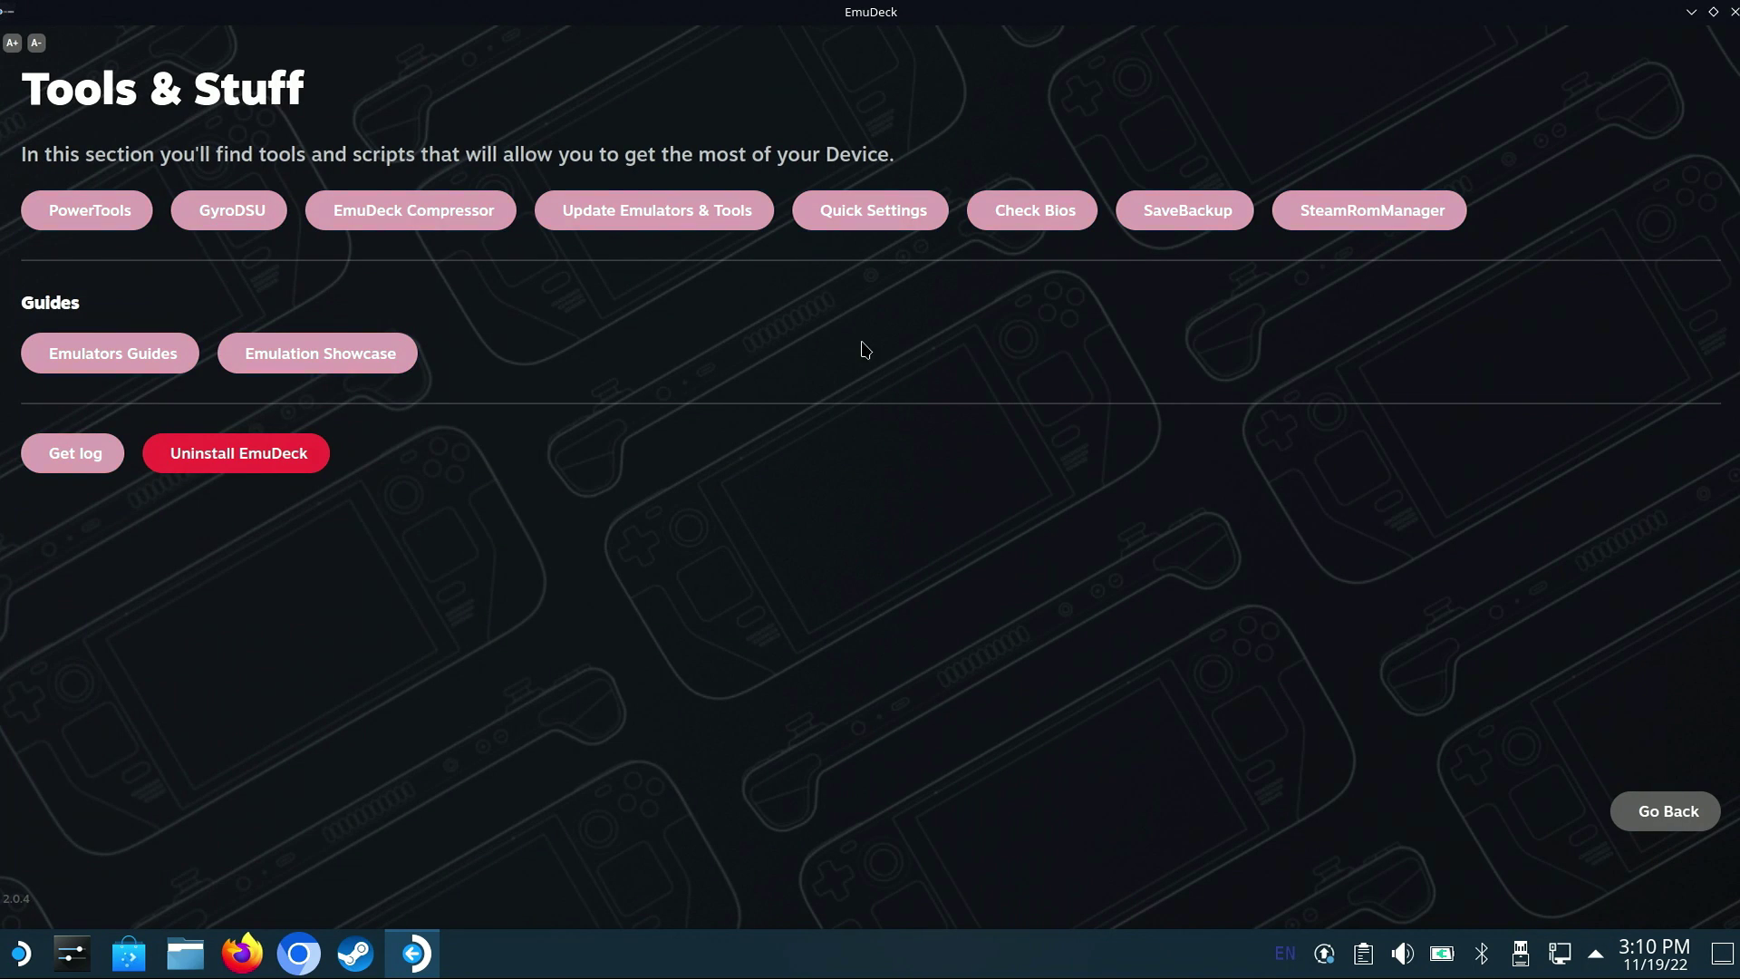
- Turn Bezels off and back on in EmuDeck's Quick Settings, returning to Tools & Stuff
left_click(835, 222)
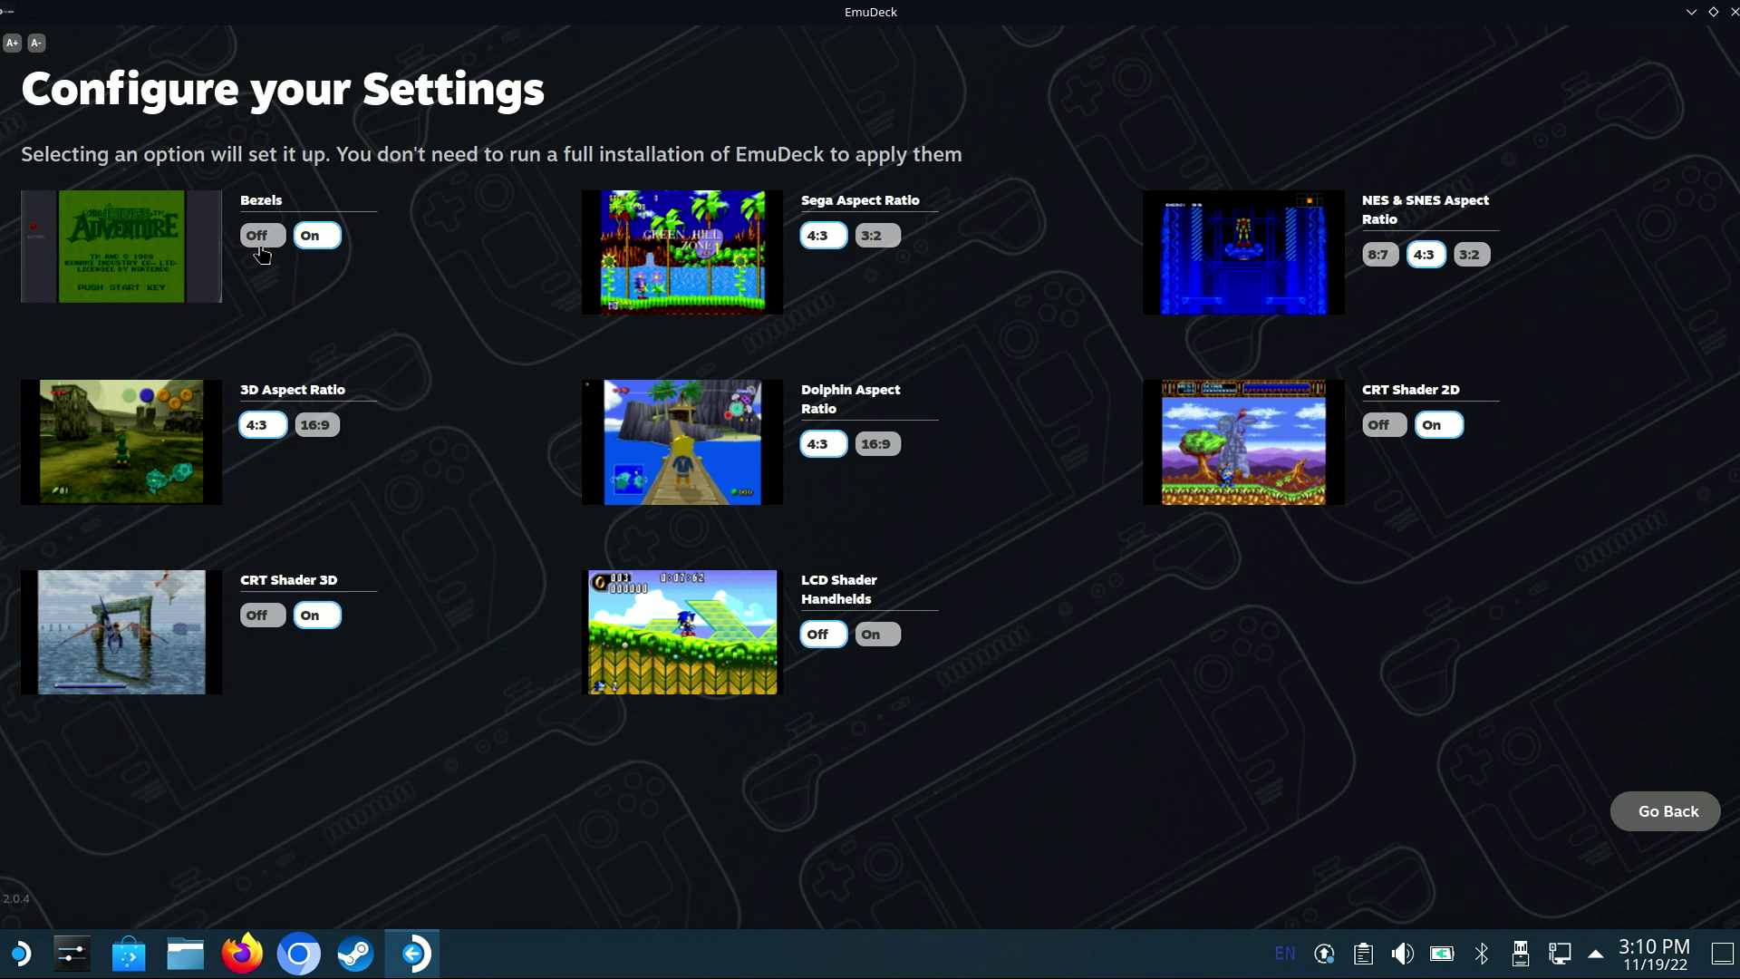
left_click(260, 241)
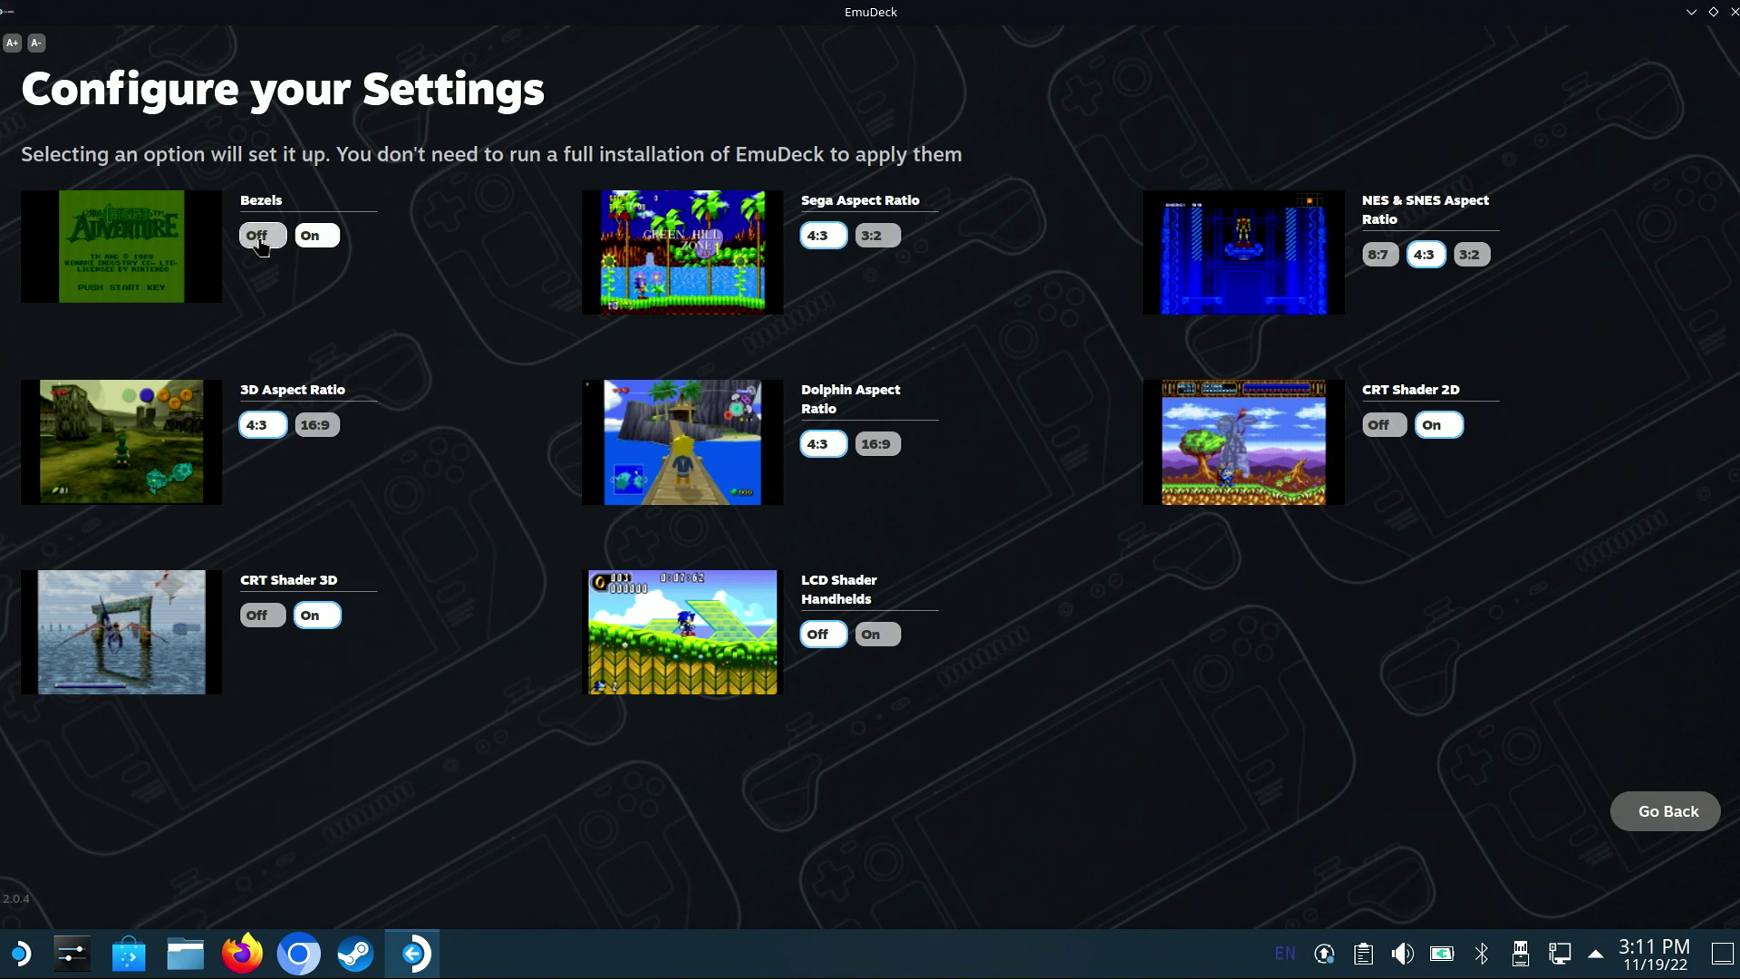
left_click(312, 235)
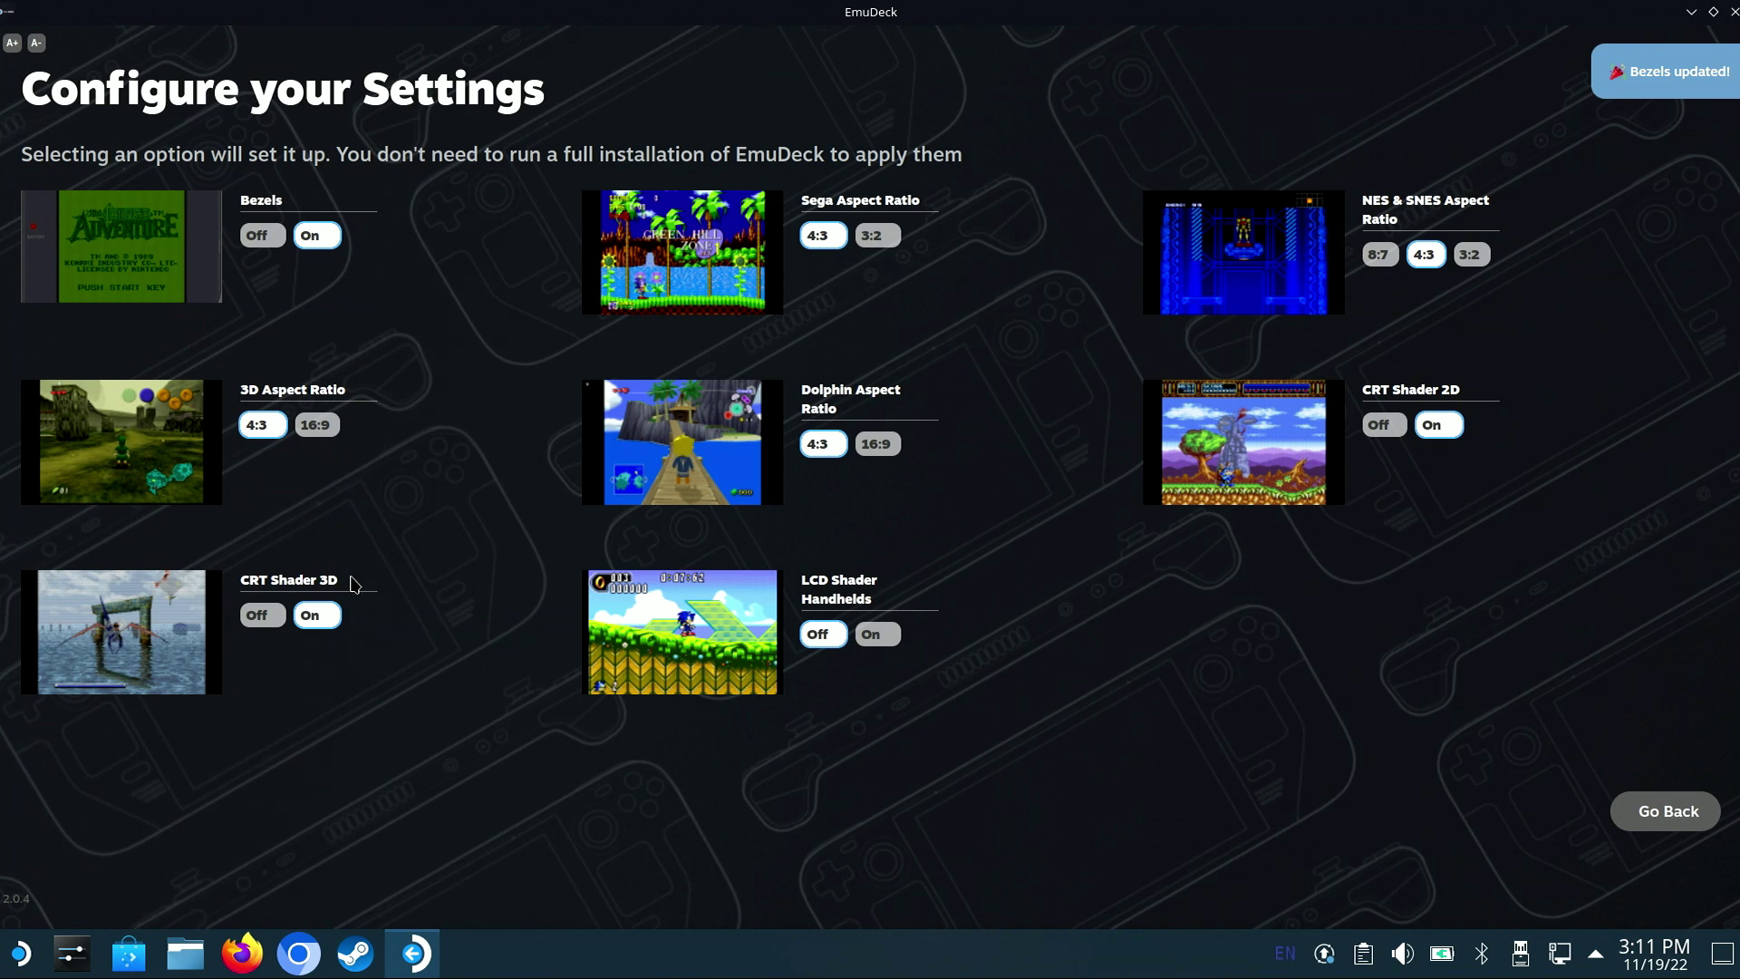
left_click(1684, 813)
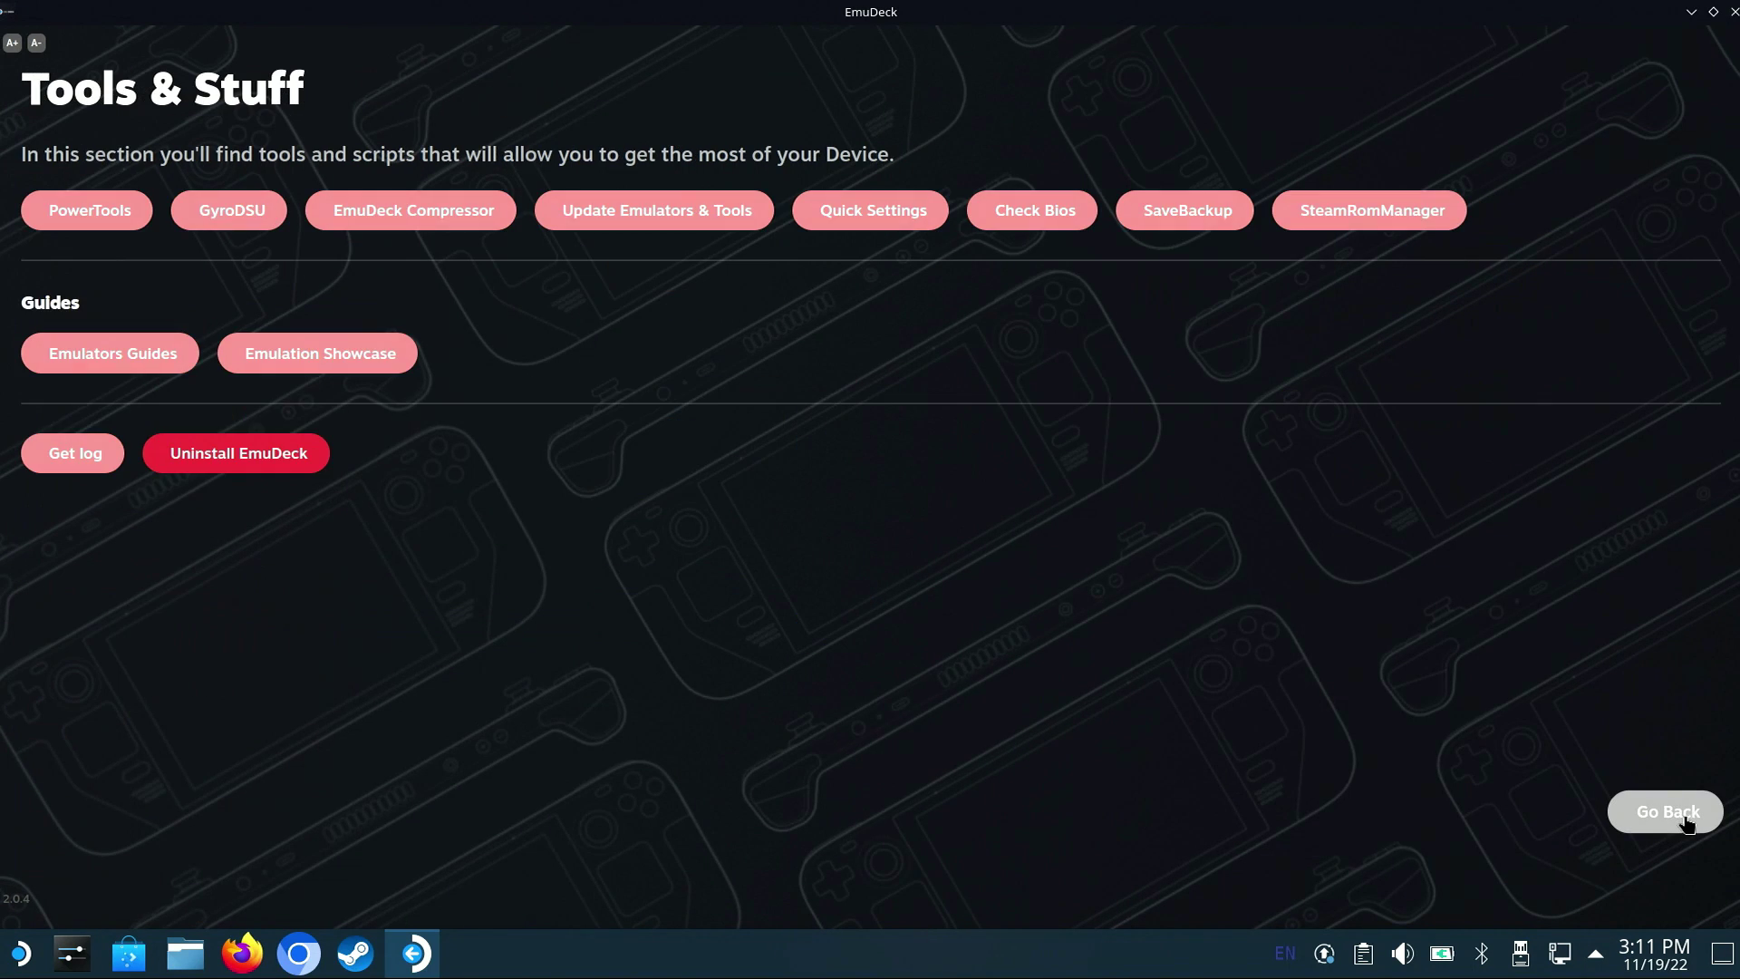
- Review the Bios files checker and the cloud providers offered by SaveBackup, returning to Tools & Stuff
left_click(1012, 226)
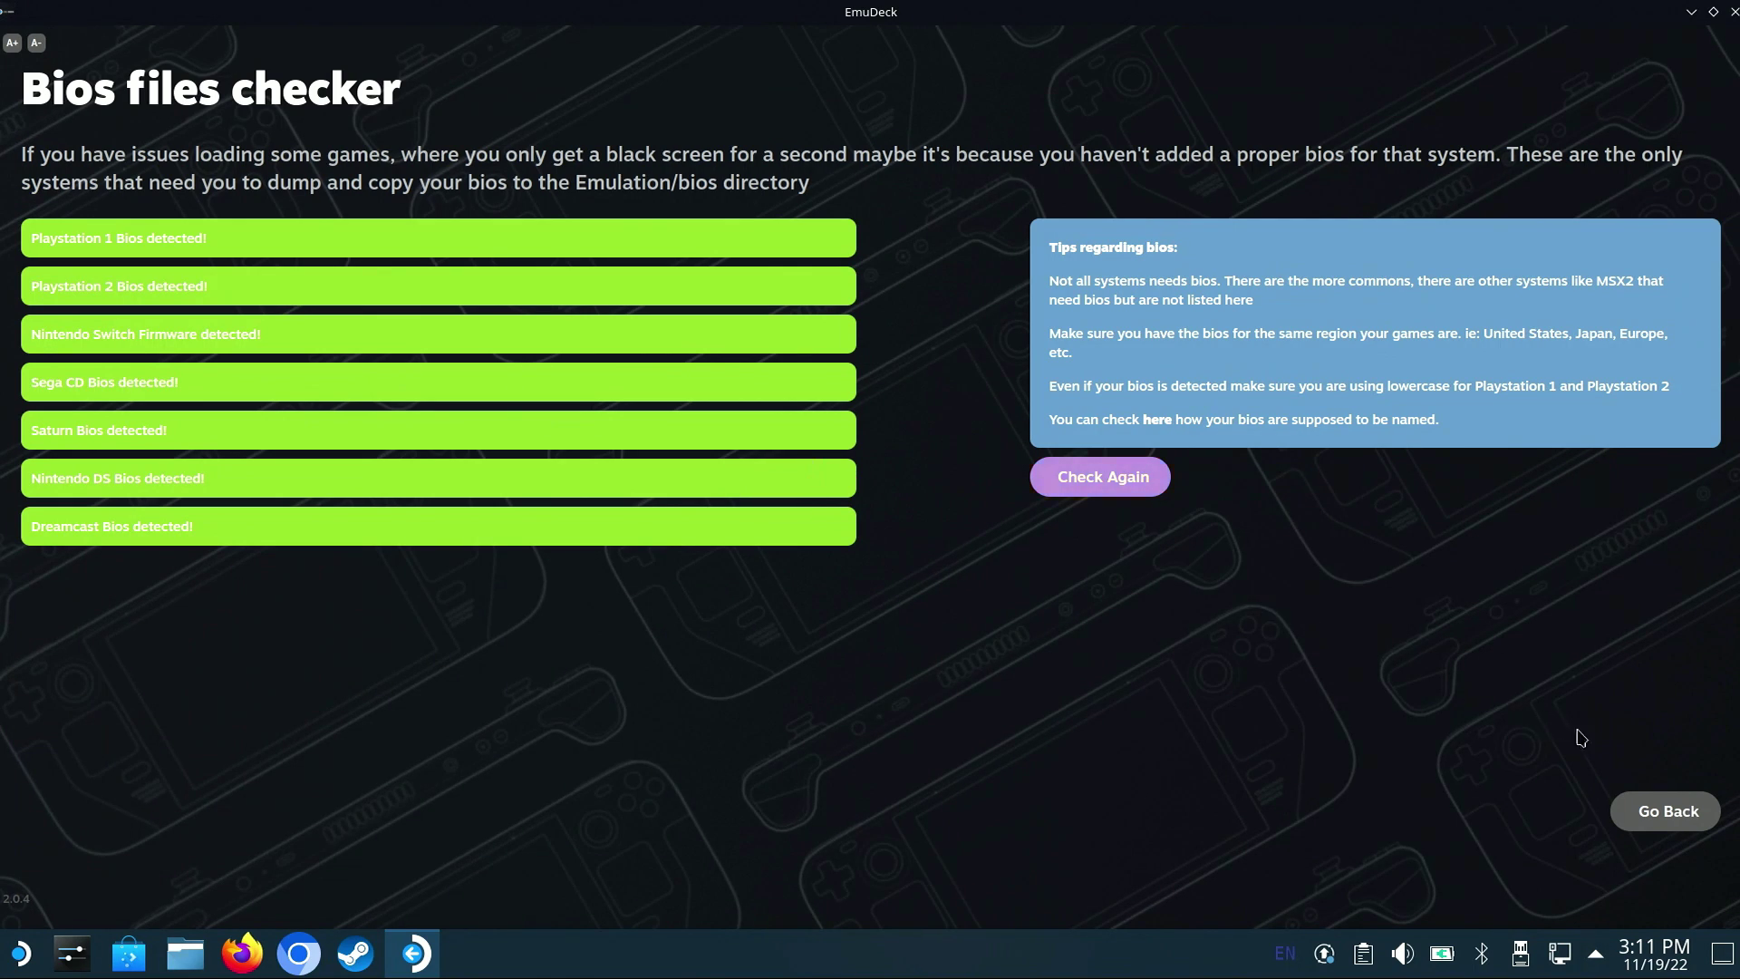
left_click(1656, 814)
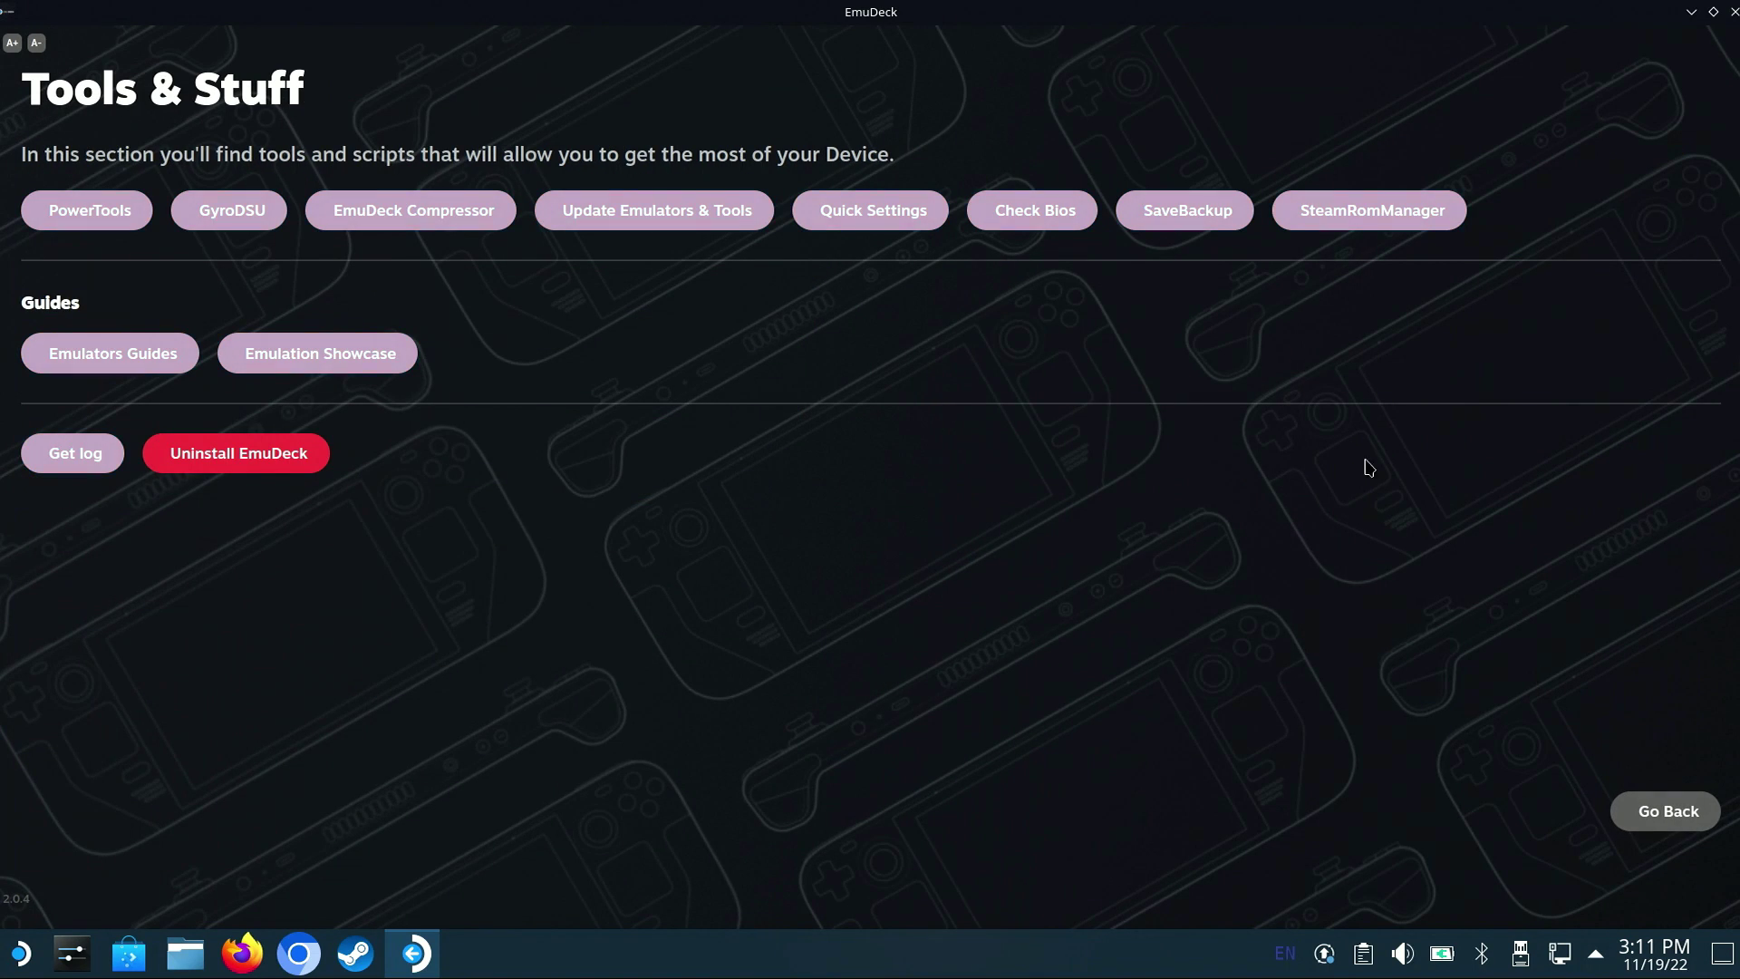
left_click(1197, 219)
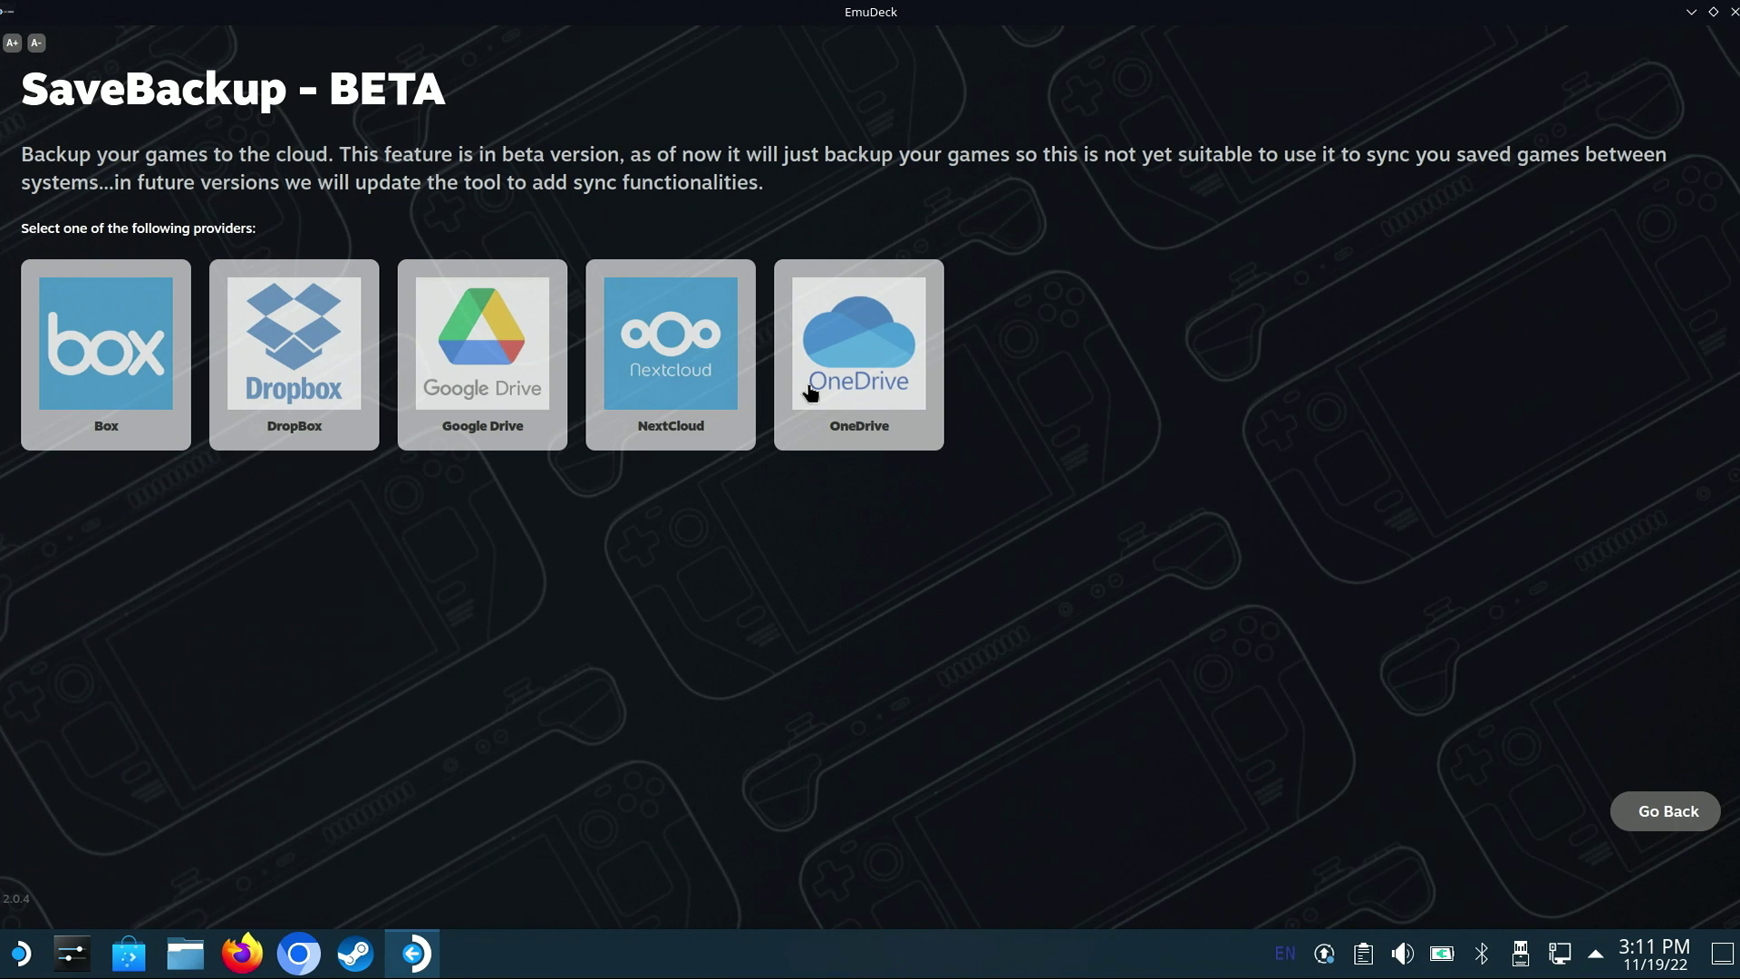
left_click(1637, 813)
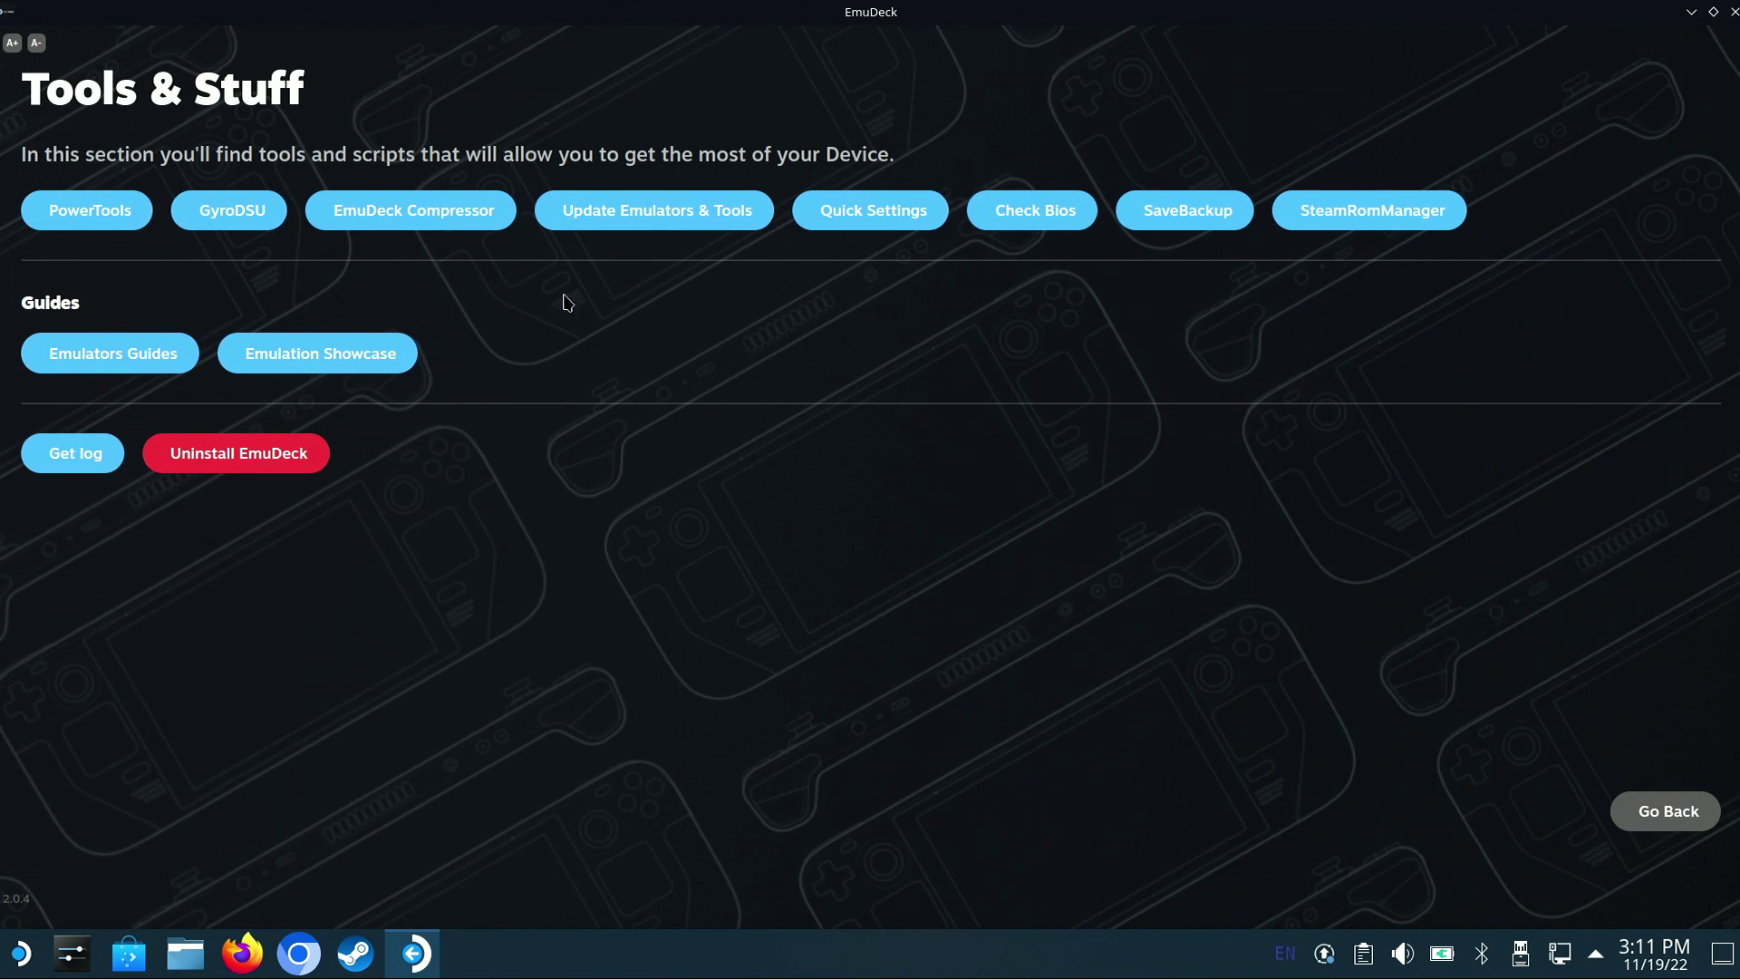
- Open the Emulators Guides and view the Dolphin guide's description and hotkeys
left_click(81, 354)
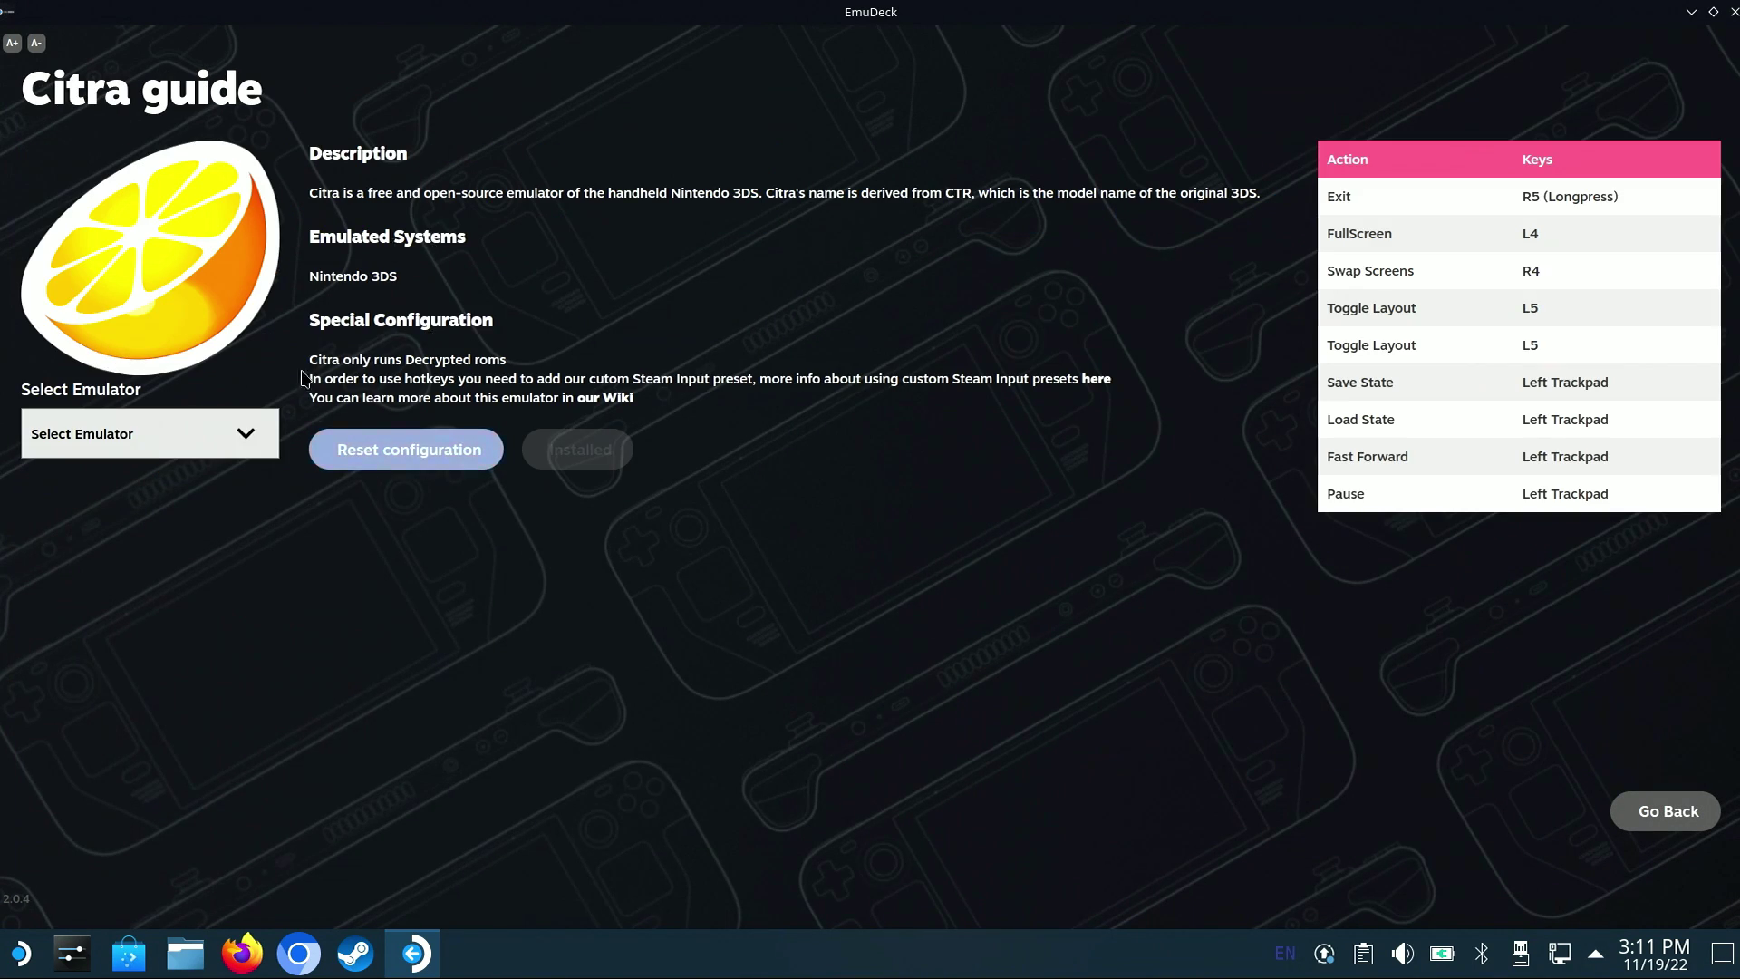
left_click(259, 435)
left_click(214, 533)
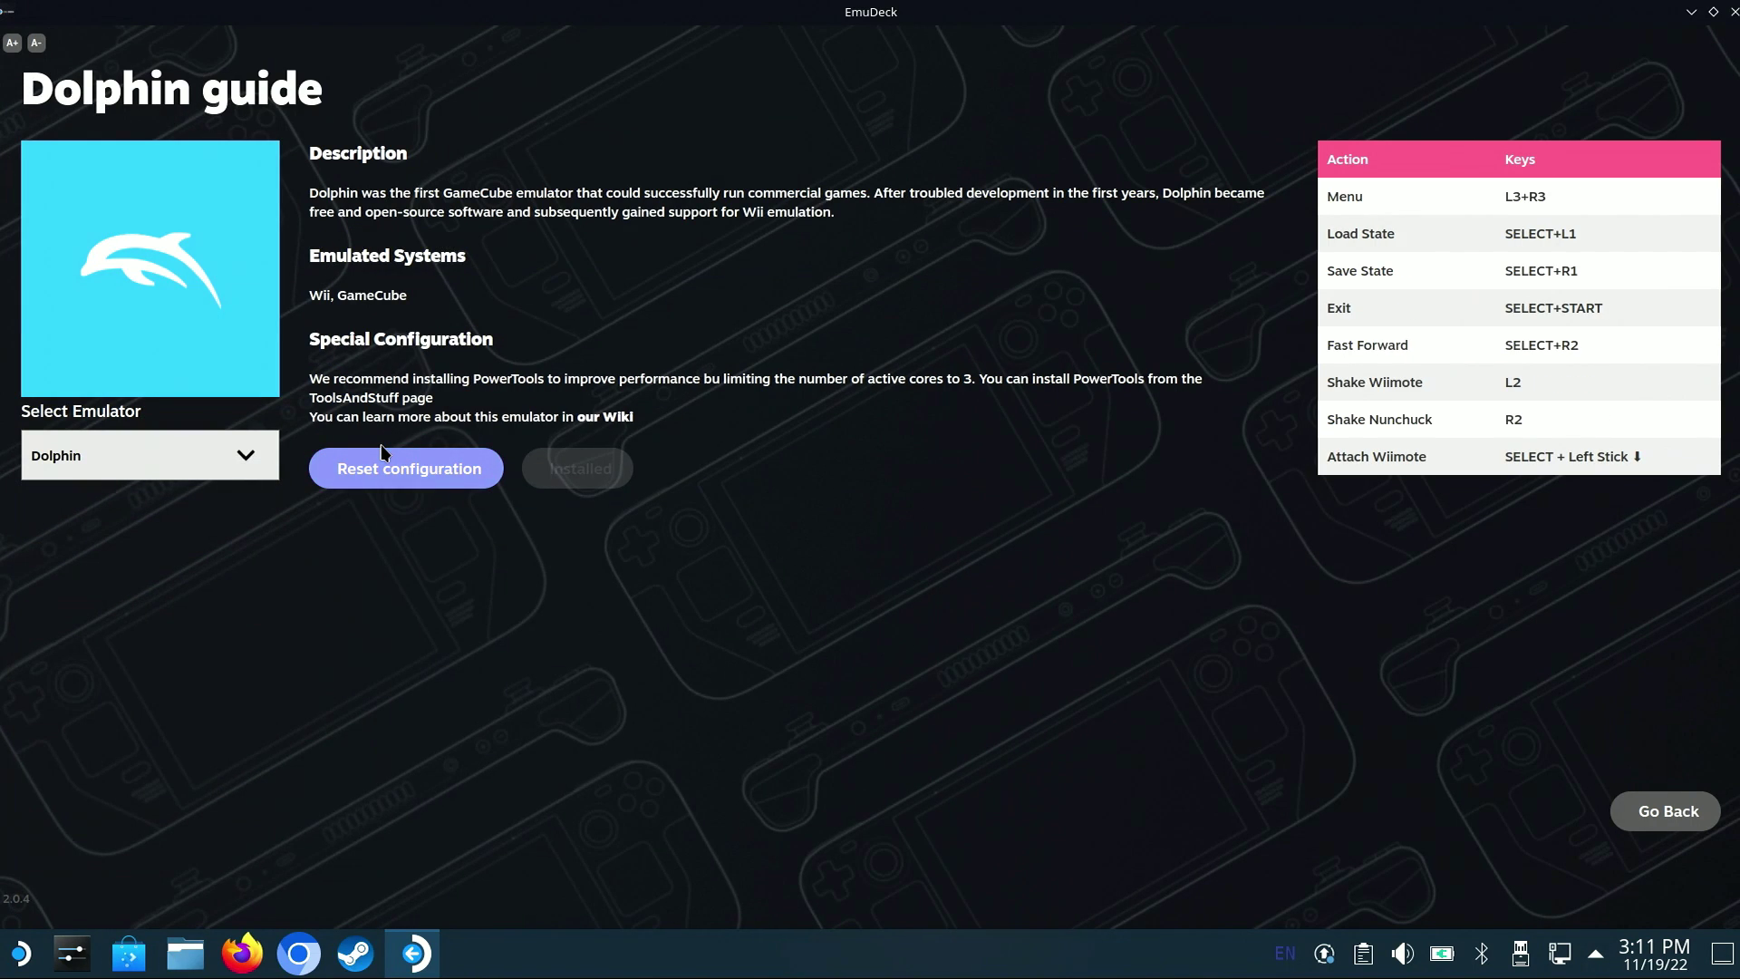
left_click(230, 455)
key("Escape")
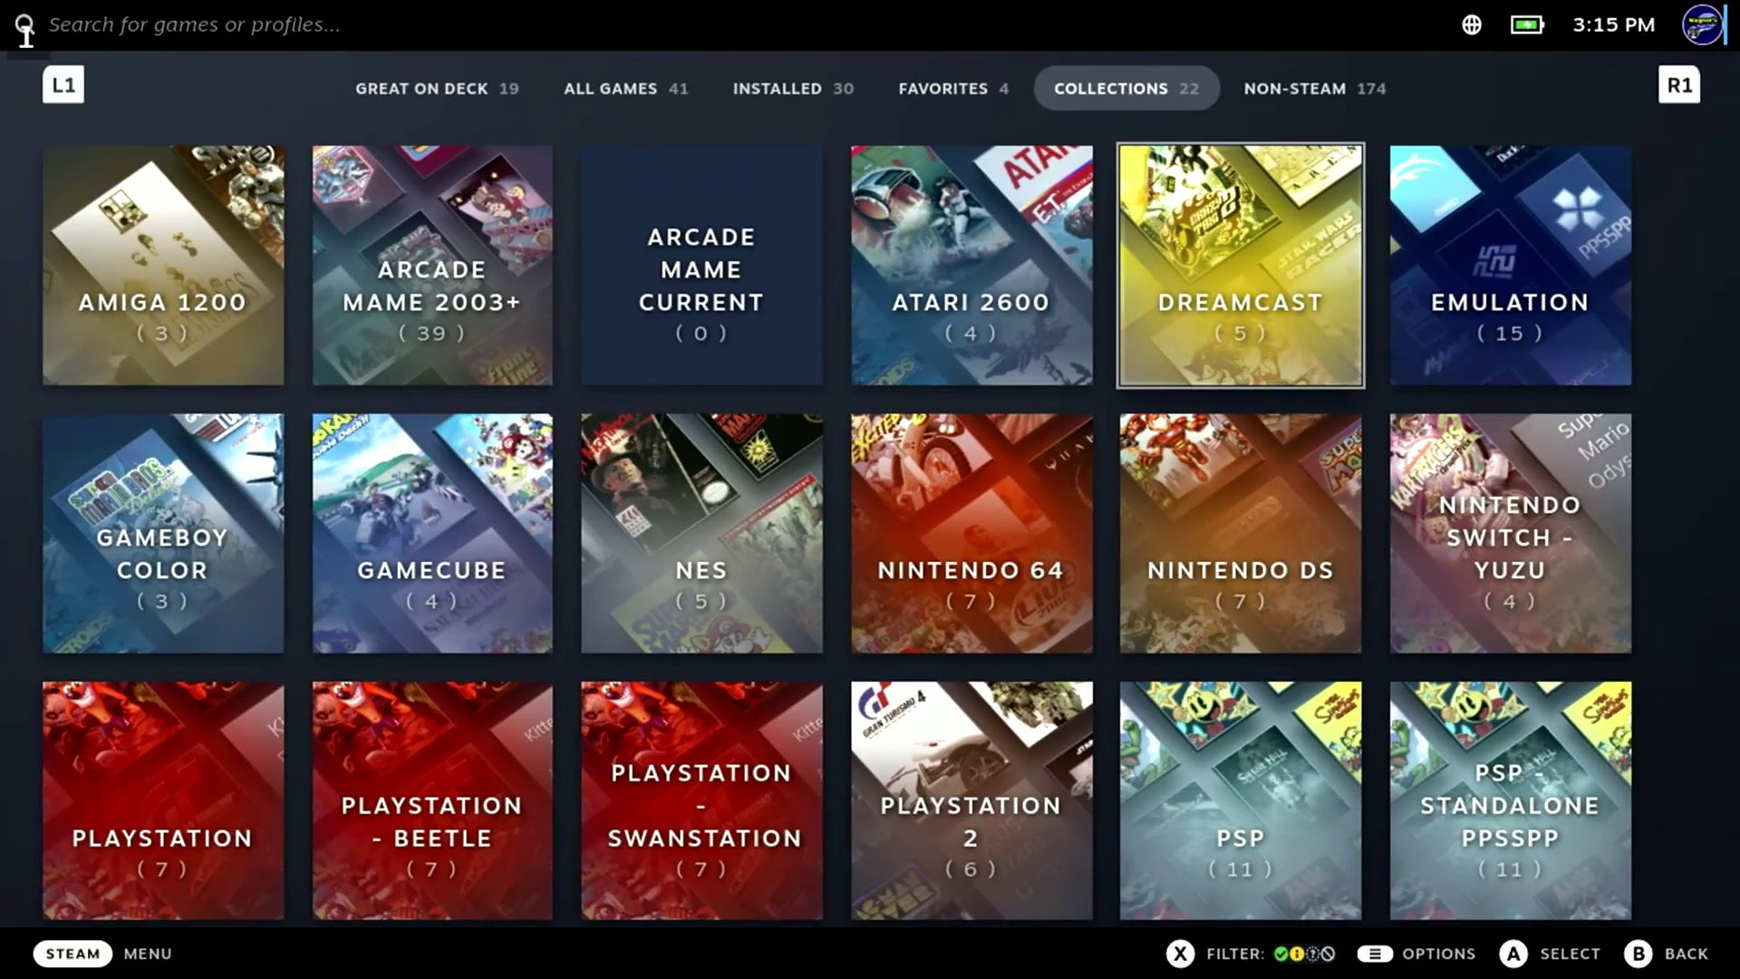
- Switch to the Steam library in Gaming Mode and open the Emulation collection
key("Down")
key("Left")
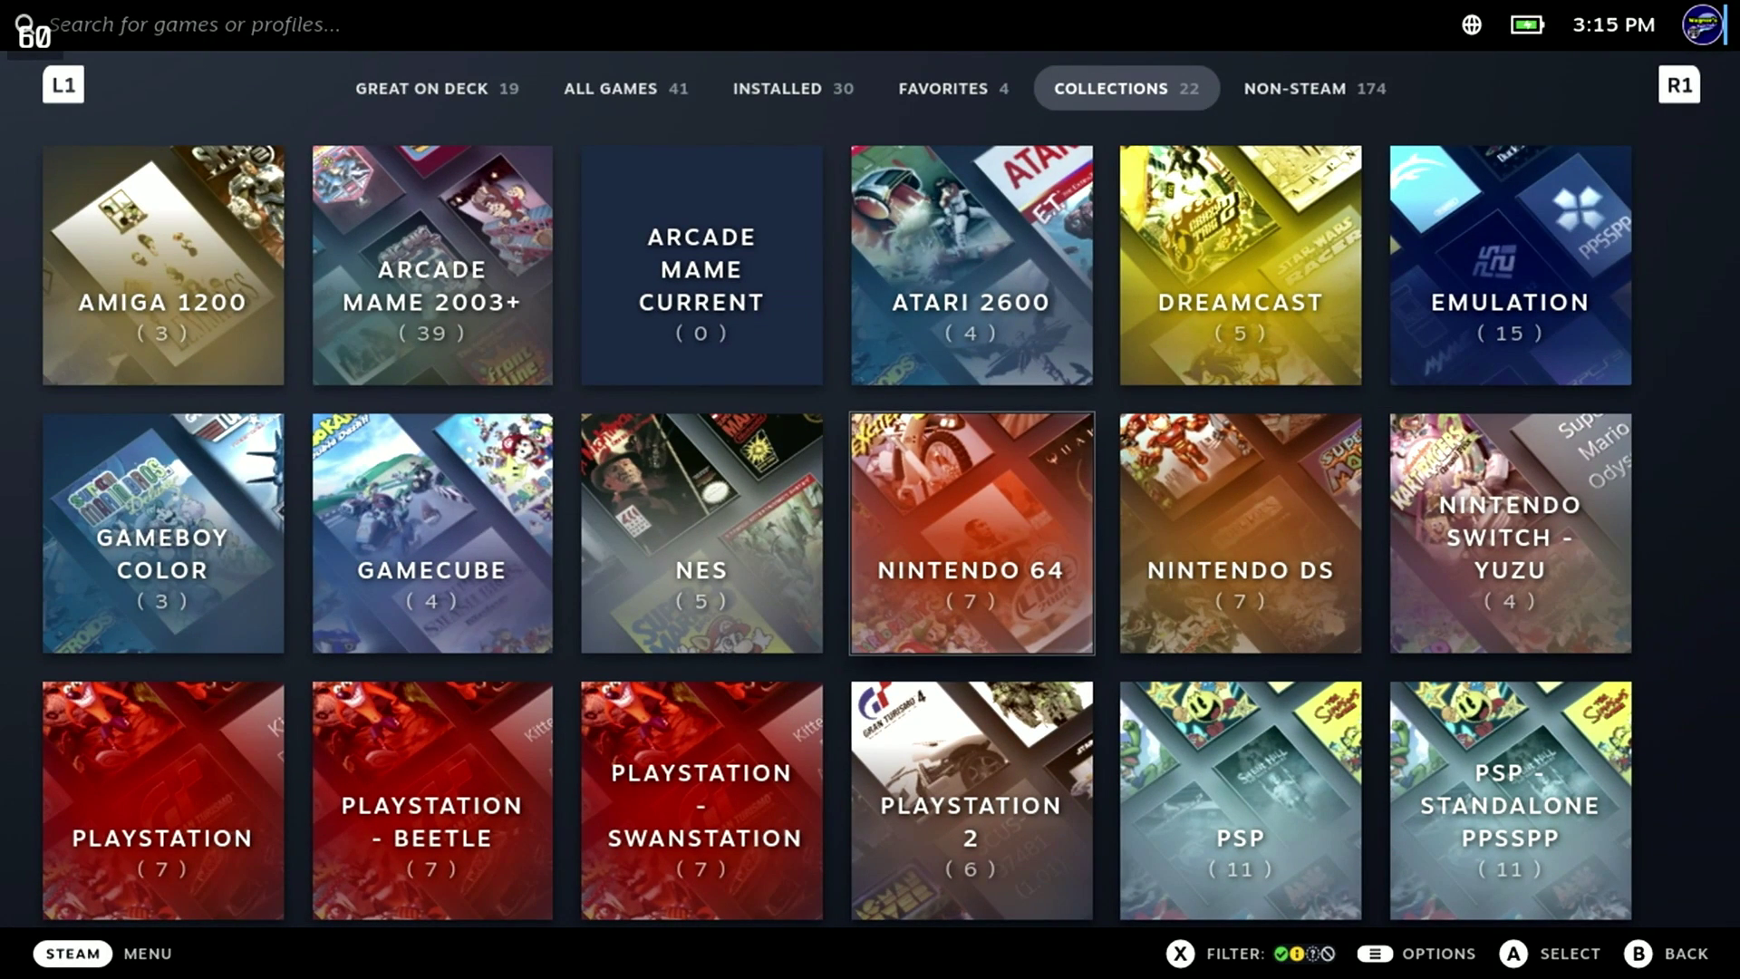
key("Left")
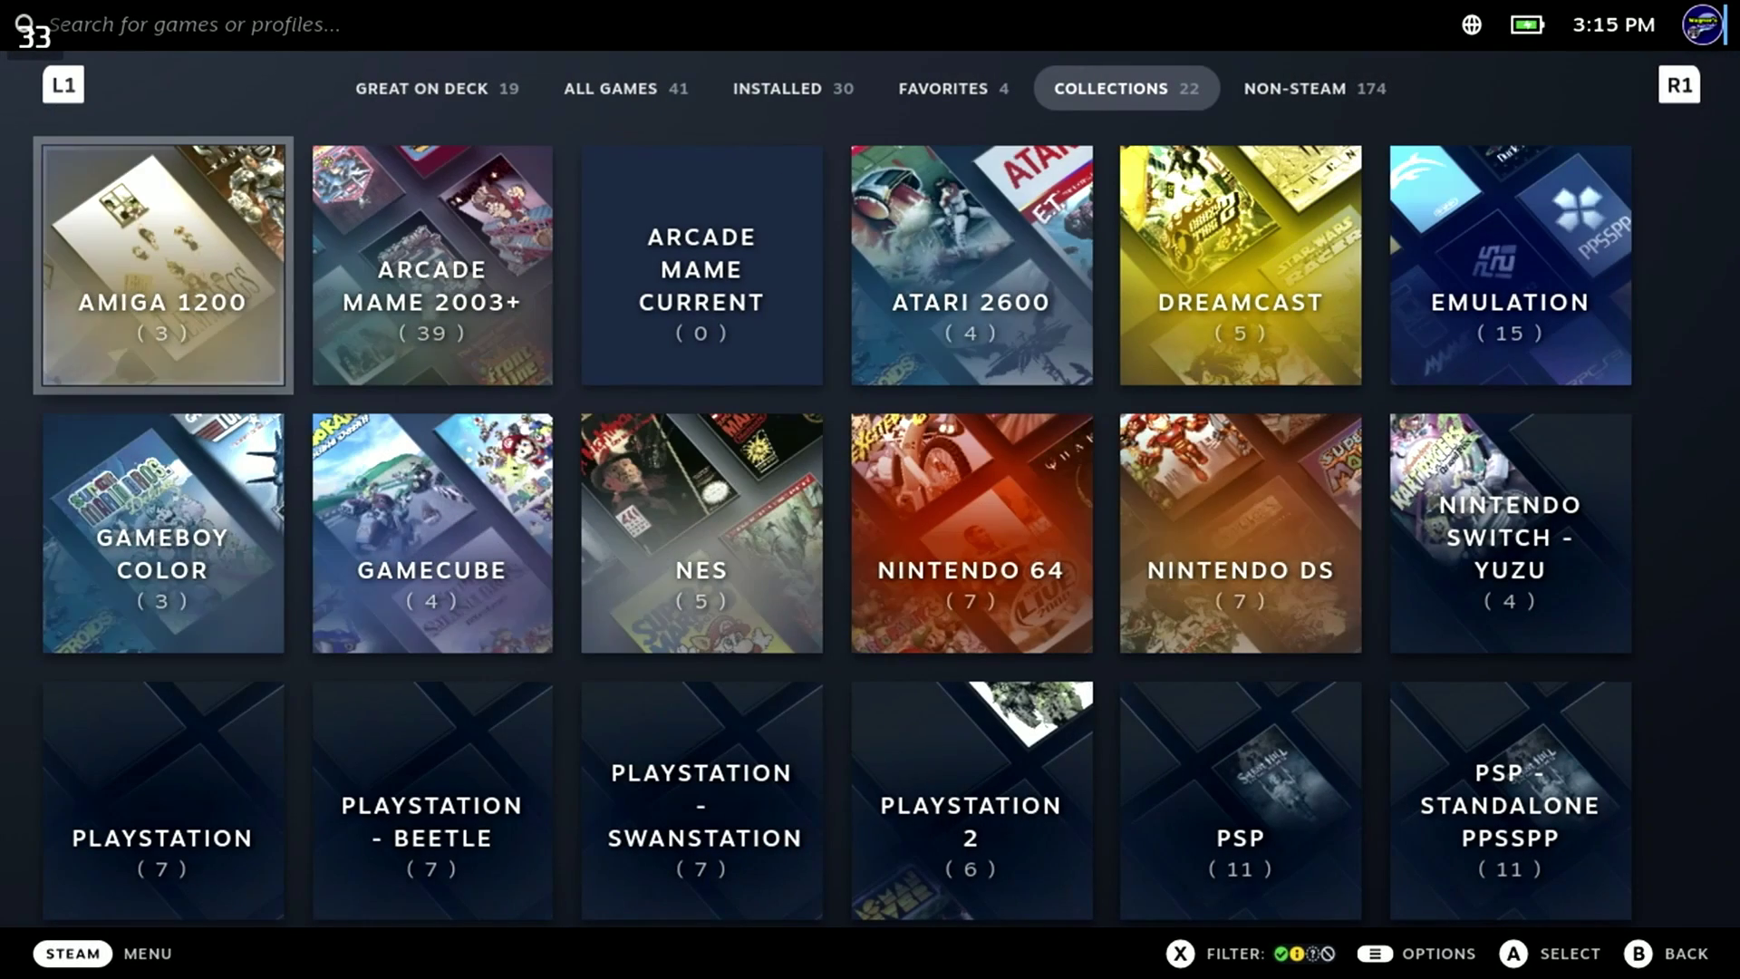
key("Right")
key("Right")
key("Right")
key("Right")
key("Right")
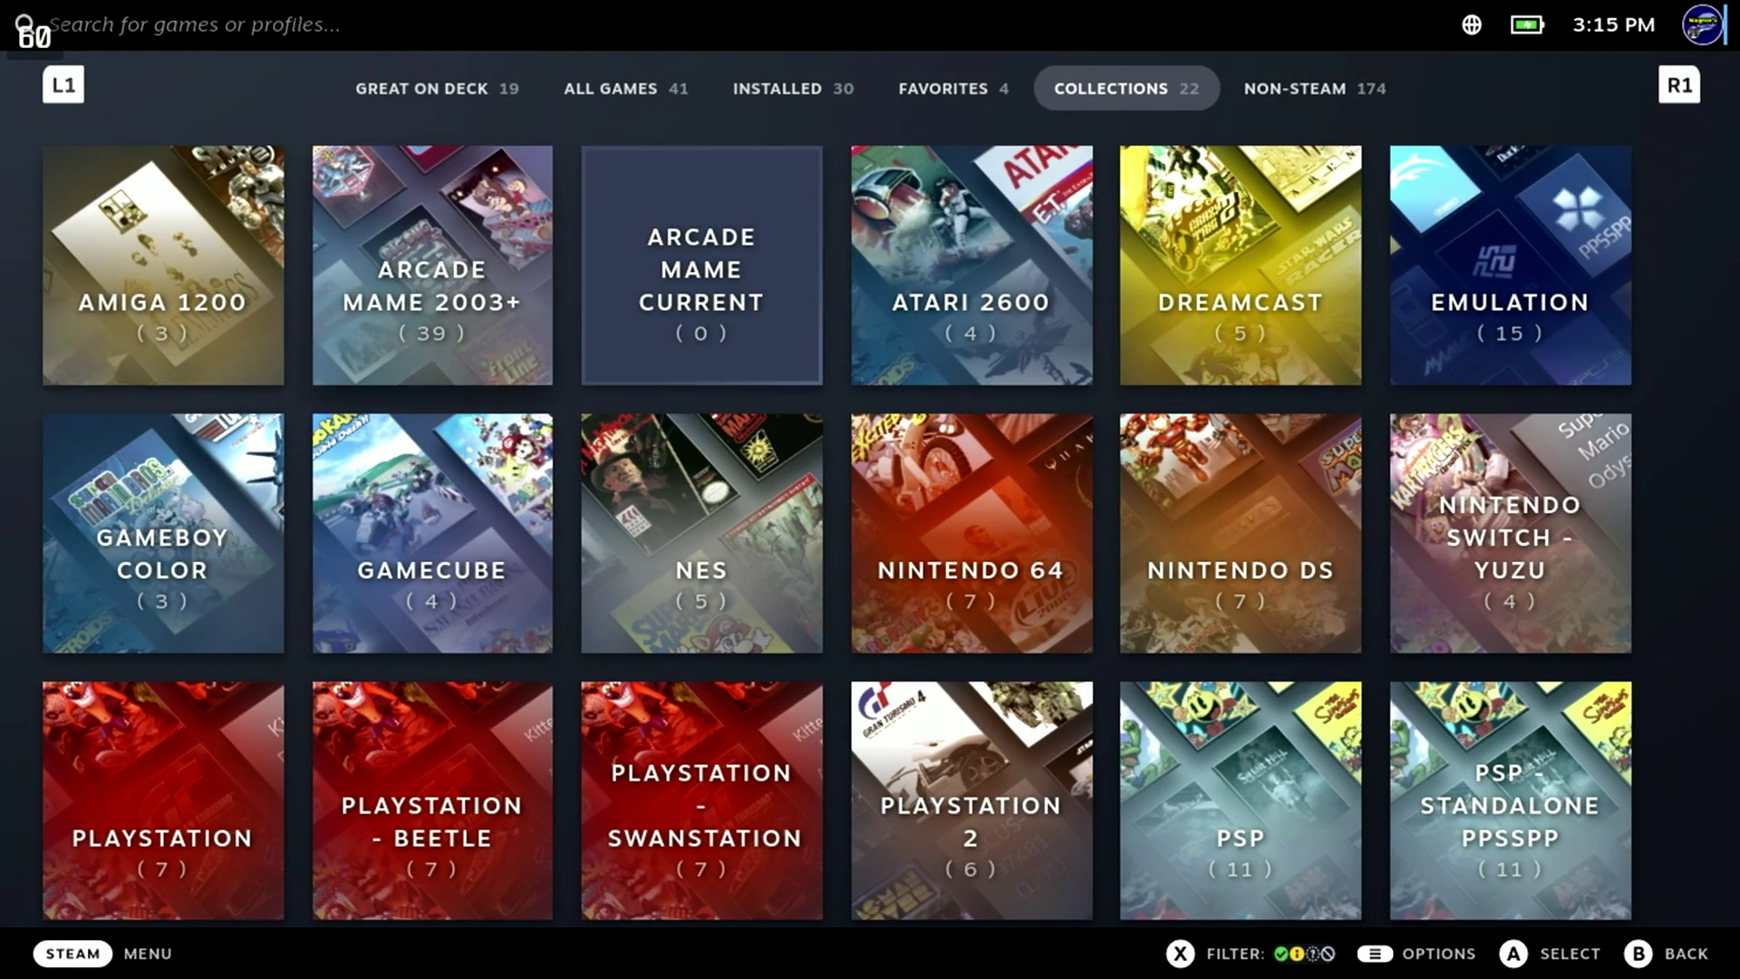
key("Return")
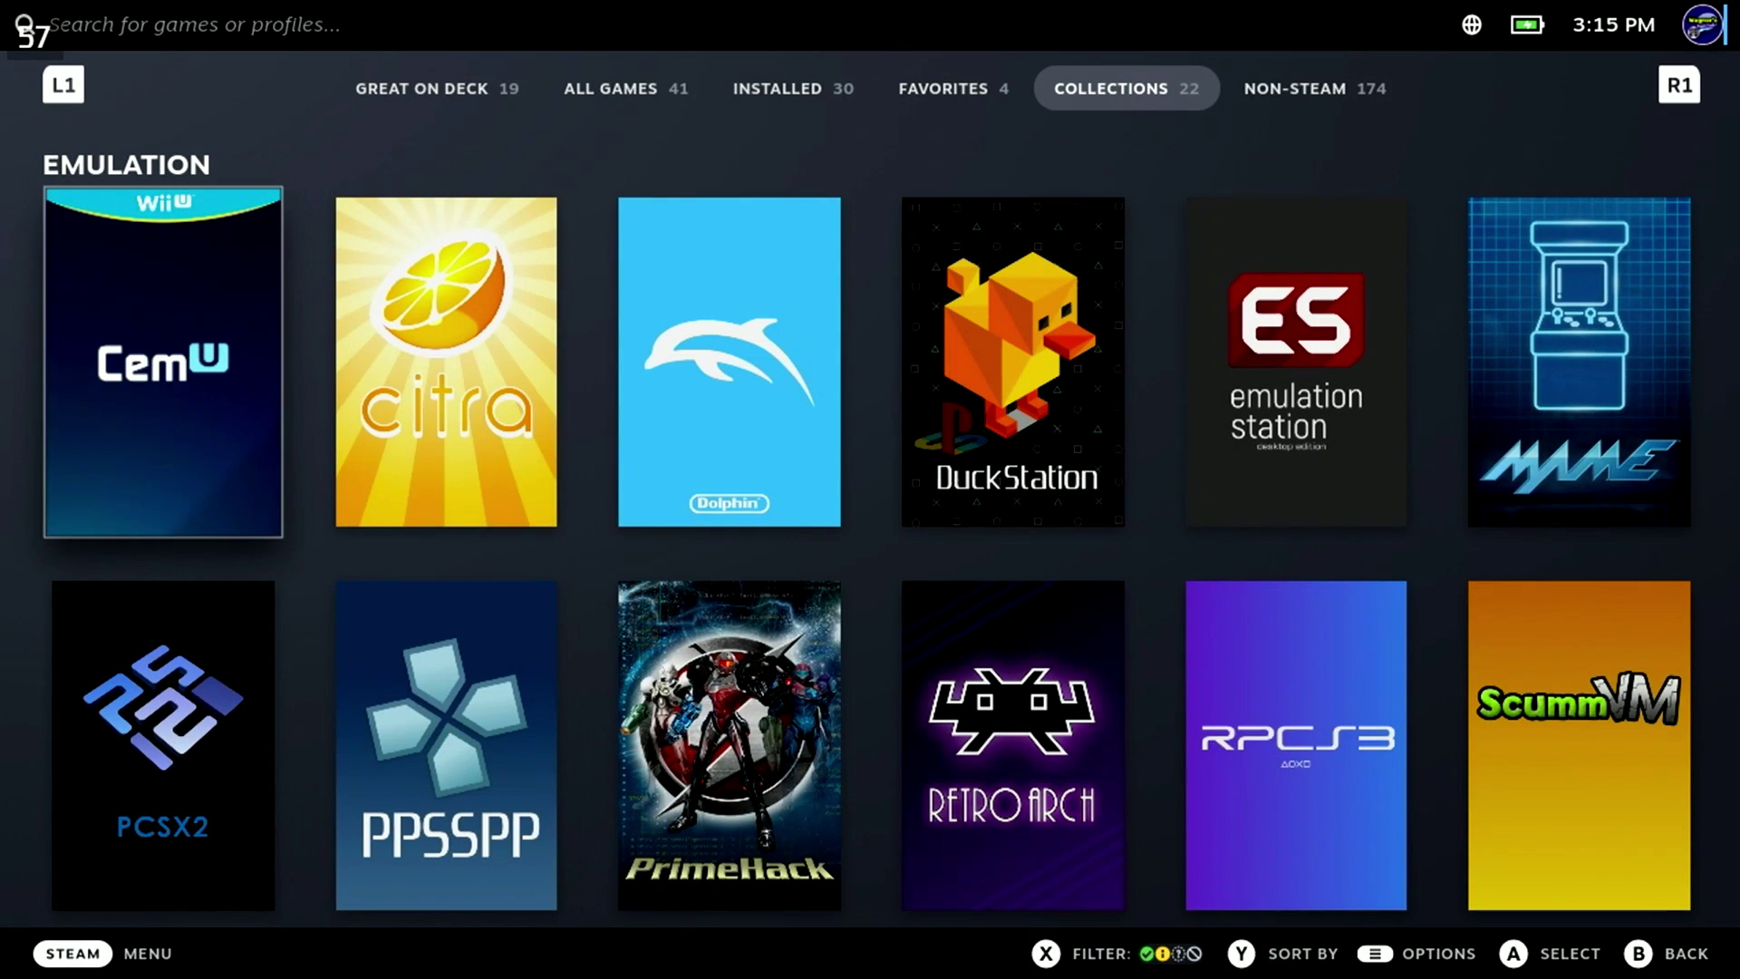
- Look over the emulators in the Emulation collection and launch EmulationStation
key("Down")
key("Down")
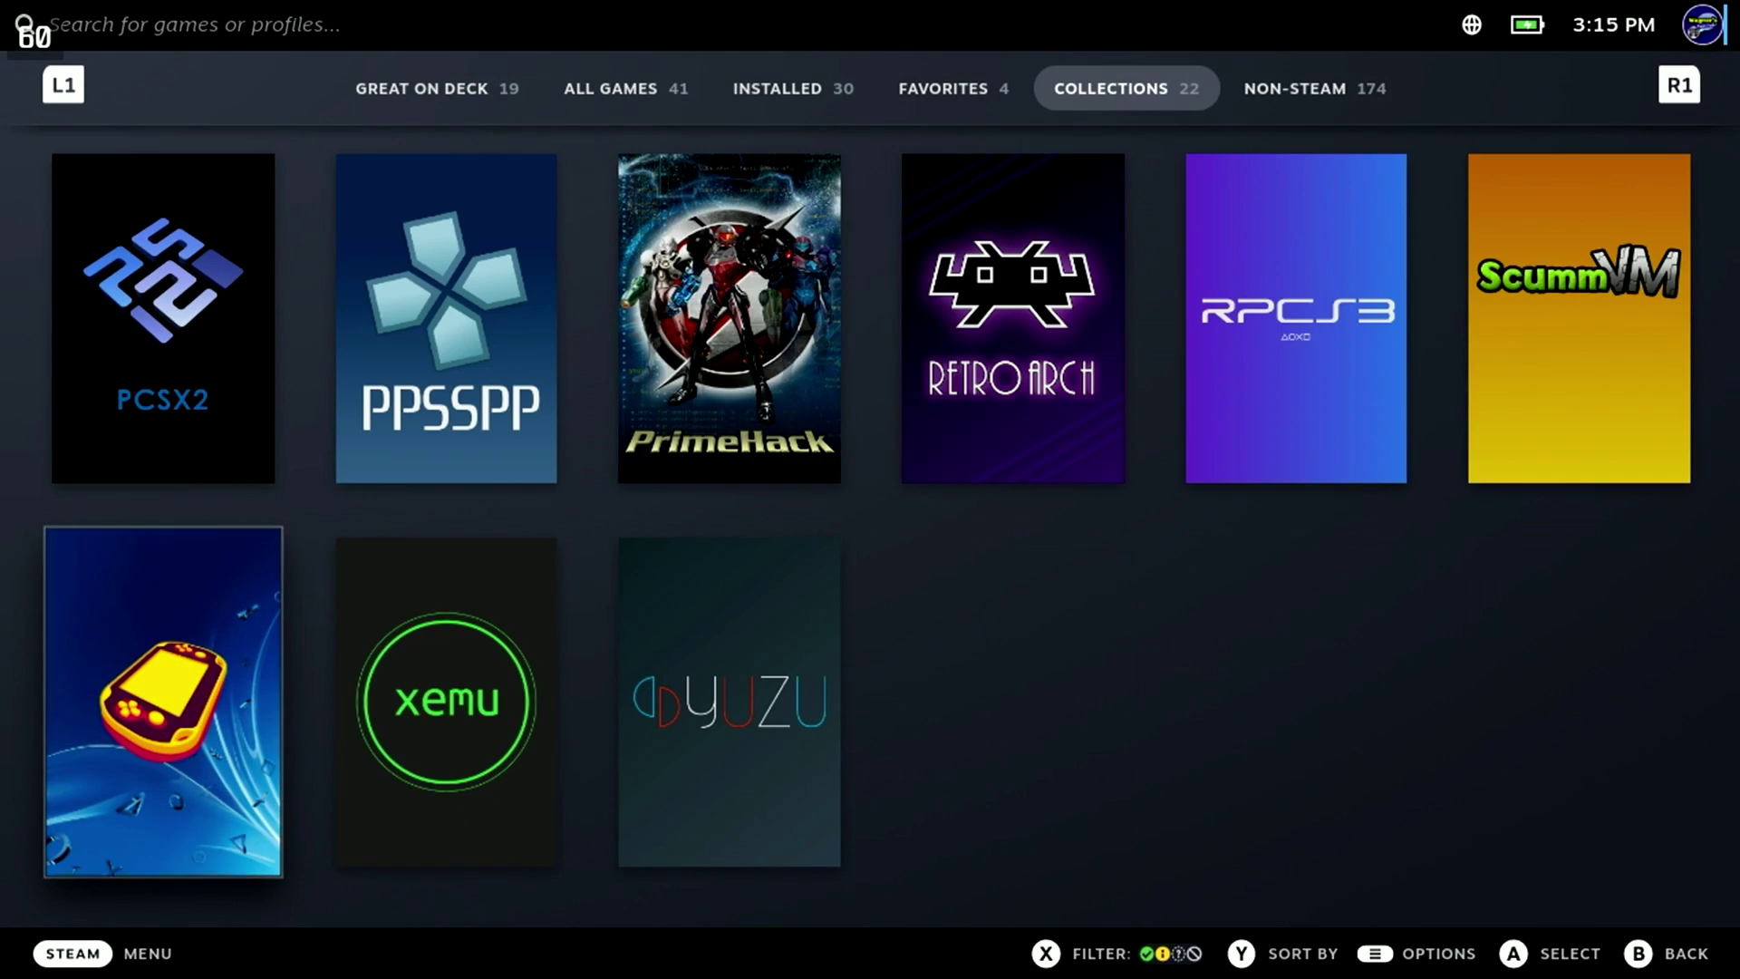
key("Right")
key("Right")
key("Up")
key("Up")
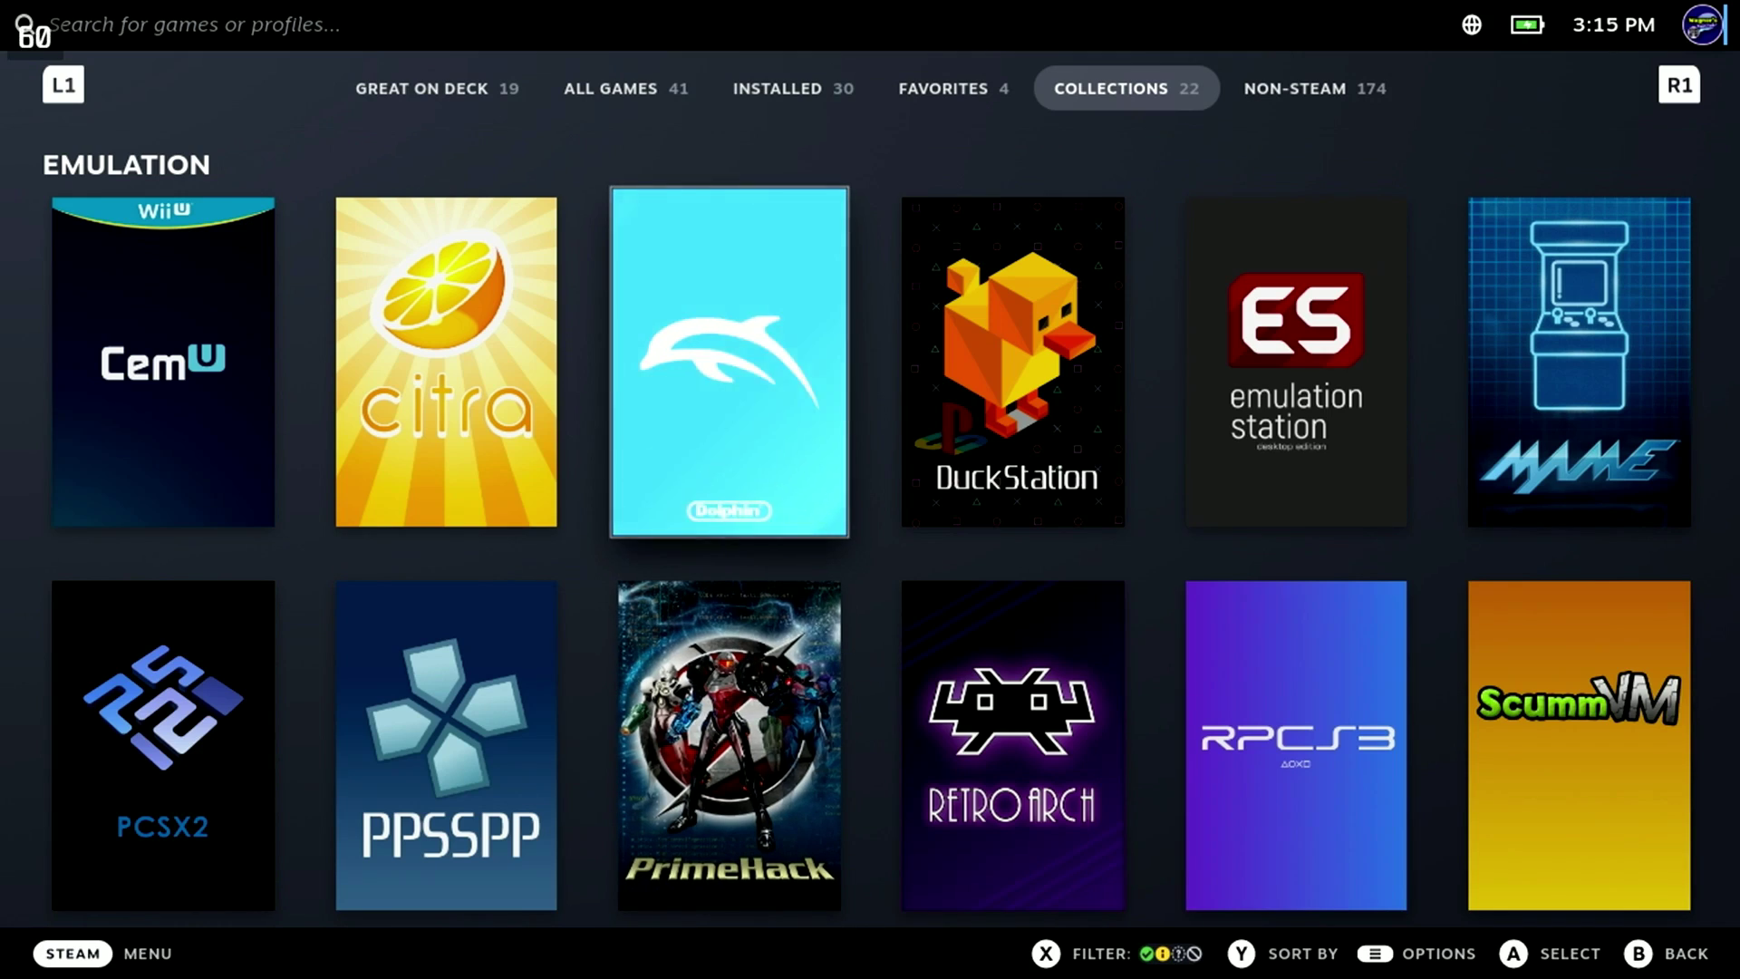
key("Right")
key("Right")
key("Return")
- Browse through the available game systems in EmulationStation's system carousel
key("Left")
key("Left")
key("Left")
key("Left")
key("Left")
key("Left")
key("Left")
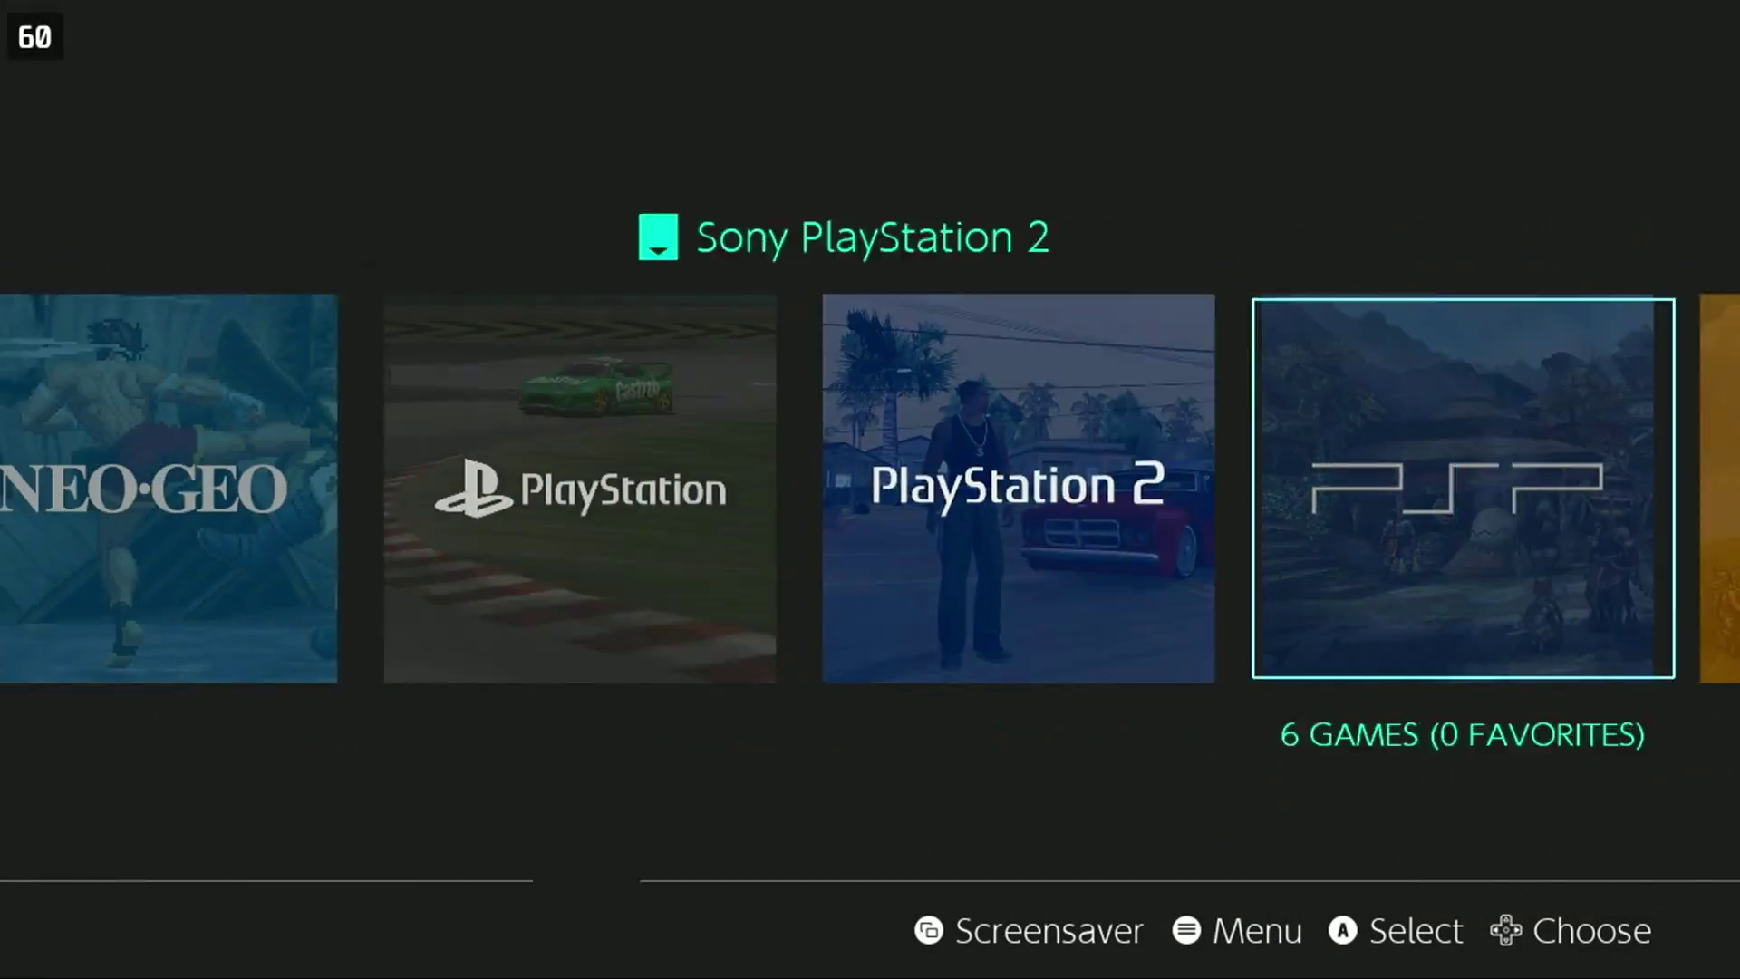
key("Left")
key("Left")
key("Left")
key("Left")
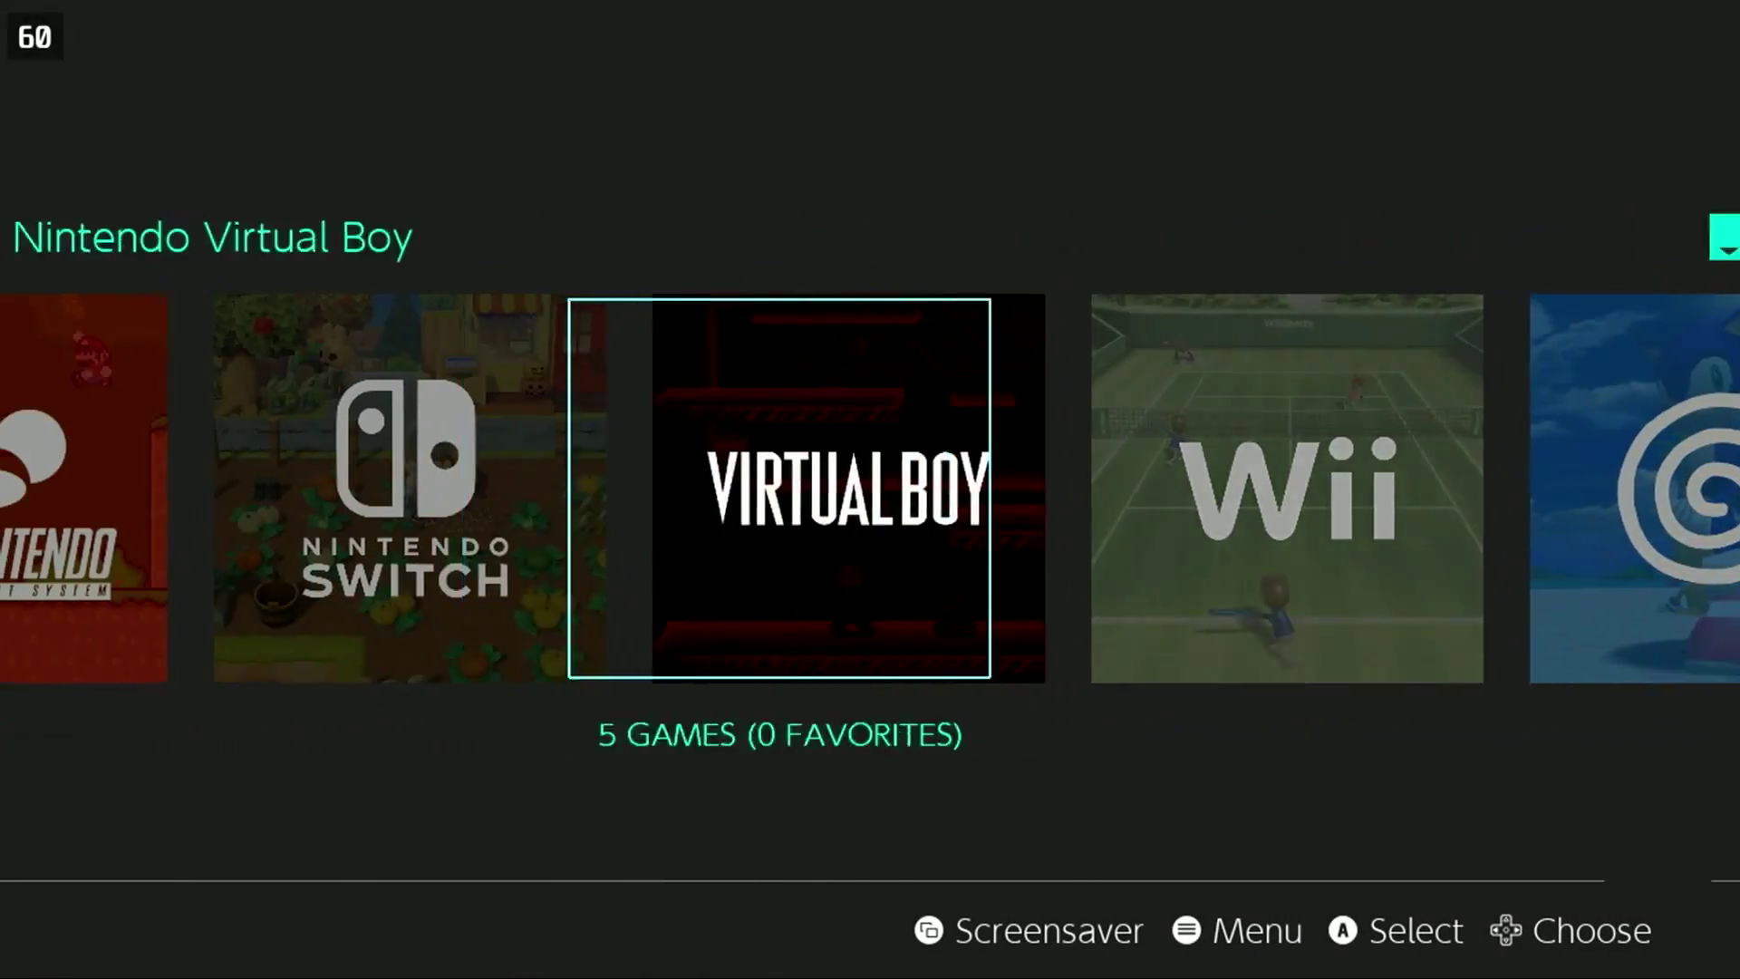
key("Left")
key("Left")
key("Left")
key("Left")
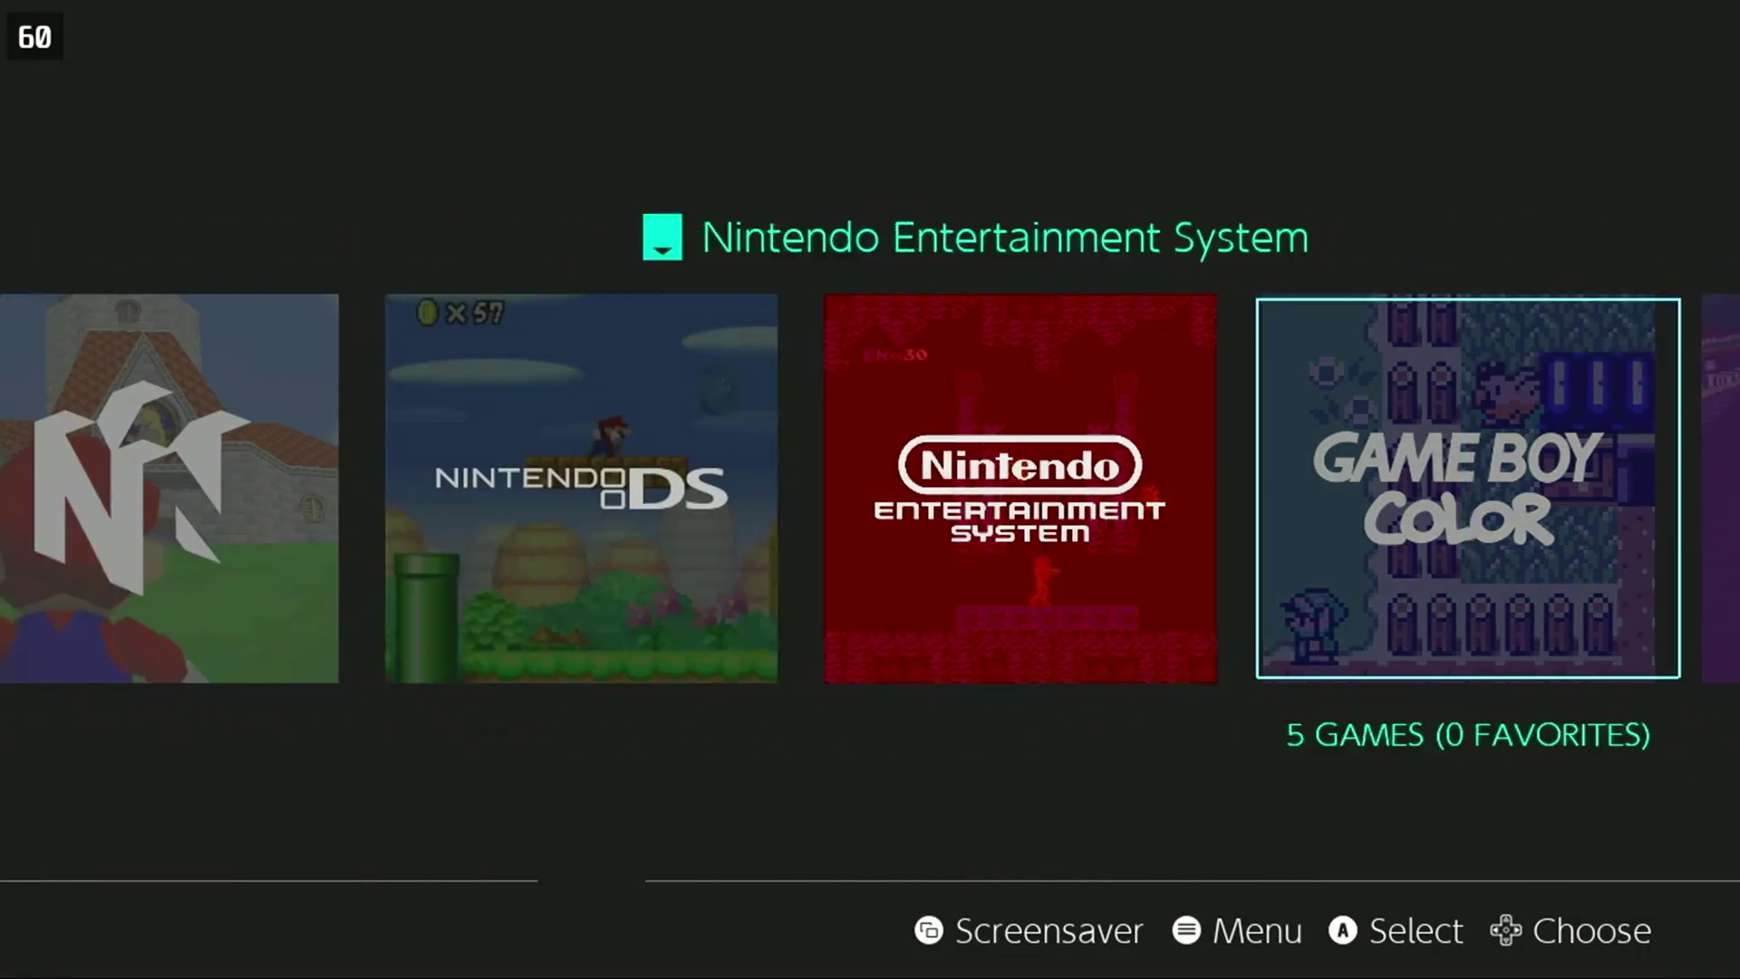
- Select Multiple Arcade Machine Emulator in the scraper's list of systems to scrape
key("Escape")
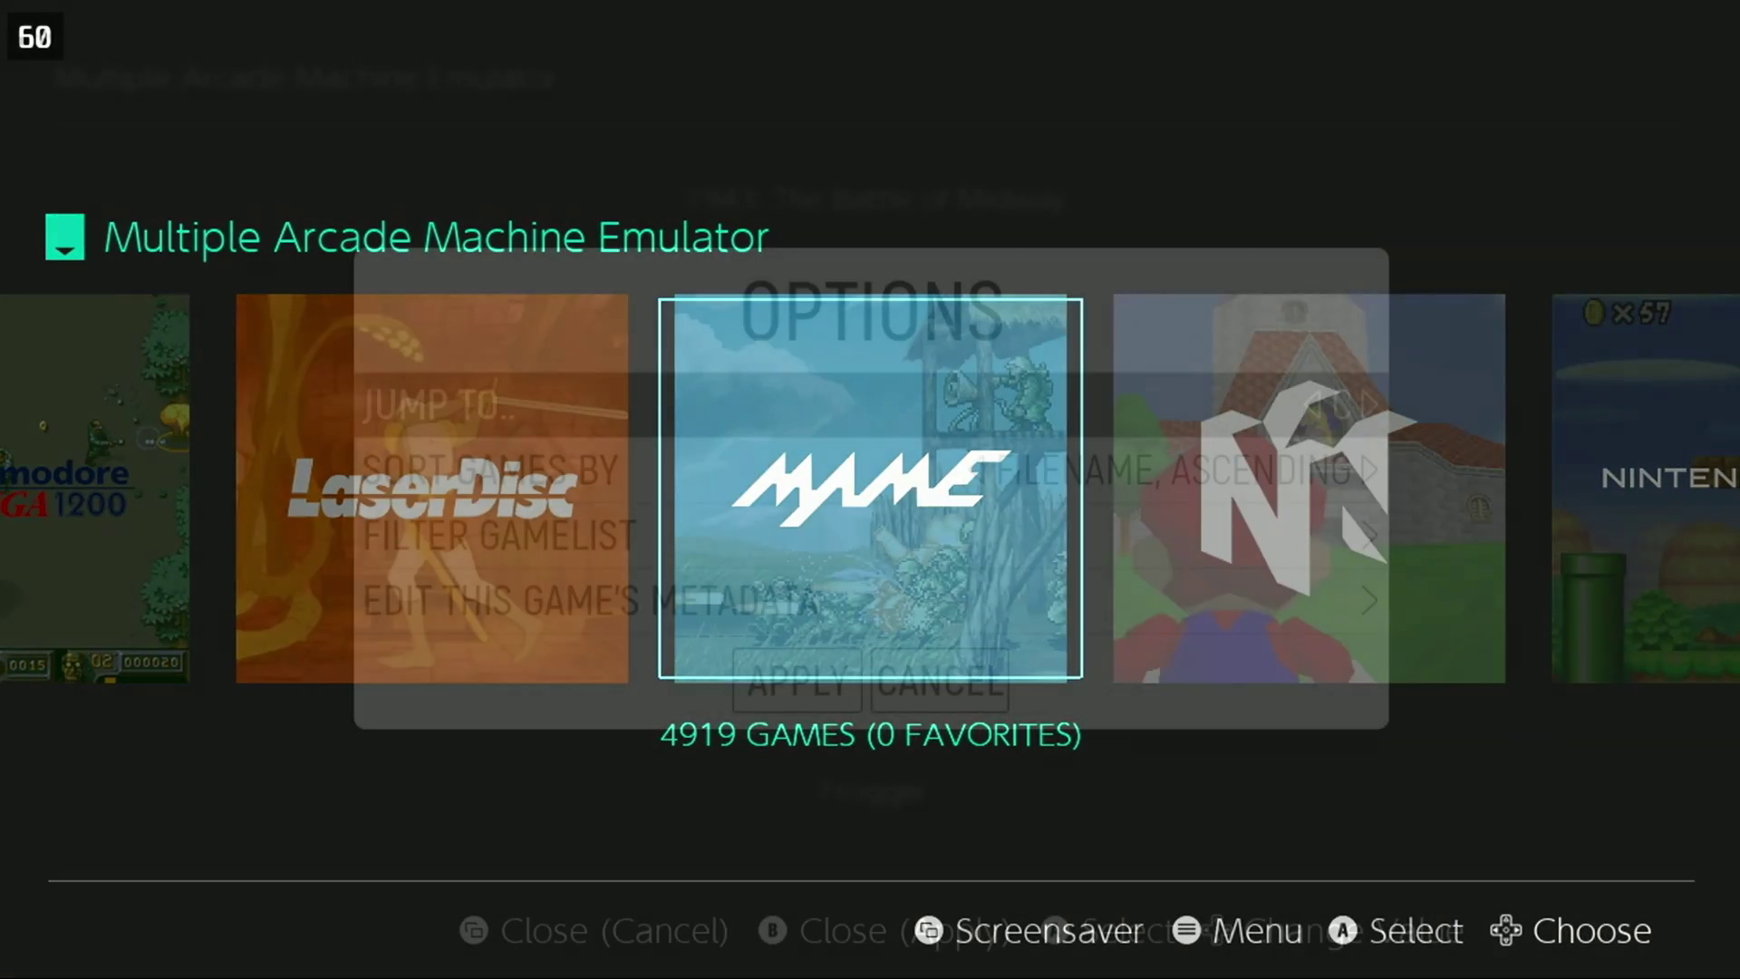
key("Return")
key("Down")
key("Down")
key("Return")
key("Down")
key("Down")
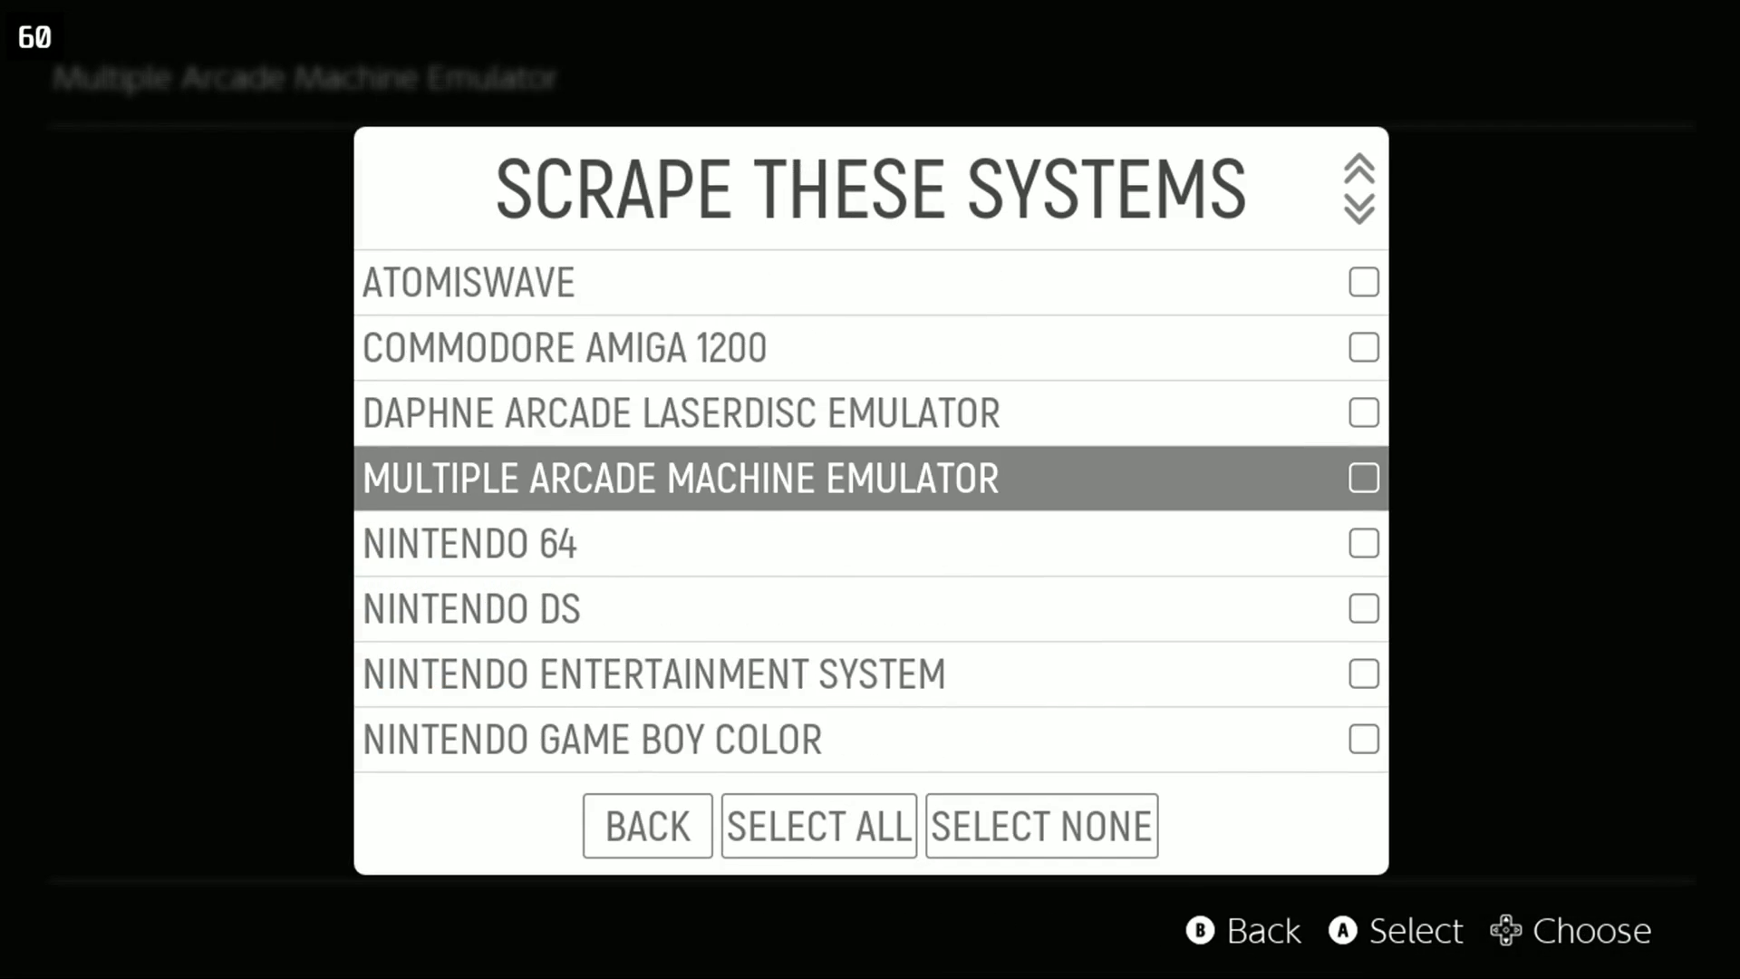
key("Return")
key("Down")
key("Down")
key("Down")
key("Down")
key("Down")
key("Down")
key("Down")
key("Down")
key("Down")
key("Down")
key("Down")
key("Down")
key("Down")
key("Down")
key("Down")
key("Down")
key("Return")
- Check the ScreenScraper account settings and start scraping the Multiple Arcade Machine Emulator games
key("Down")
key("Return")
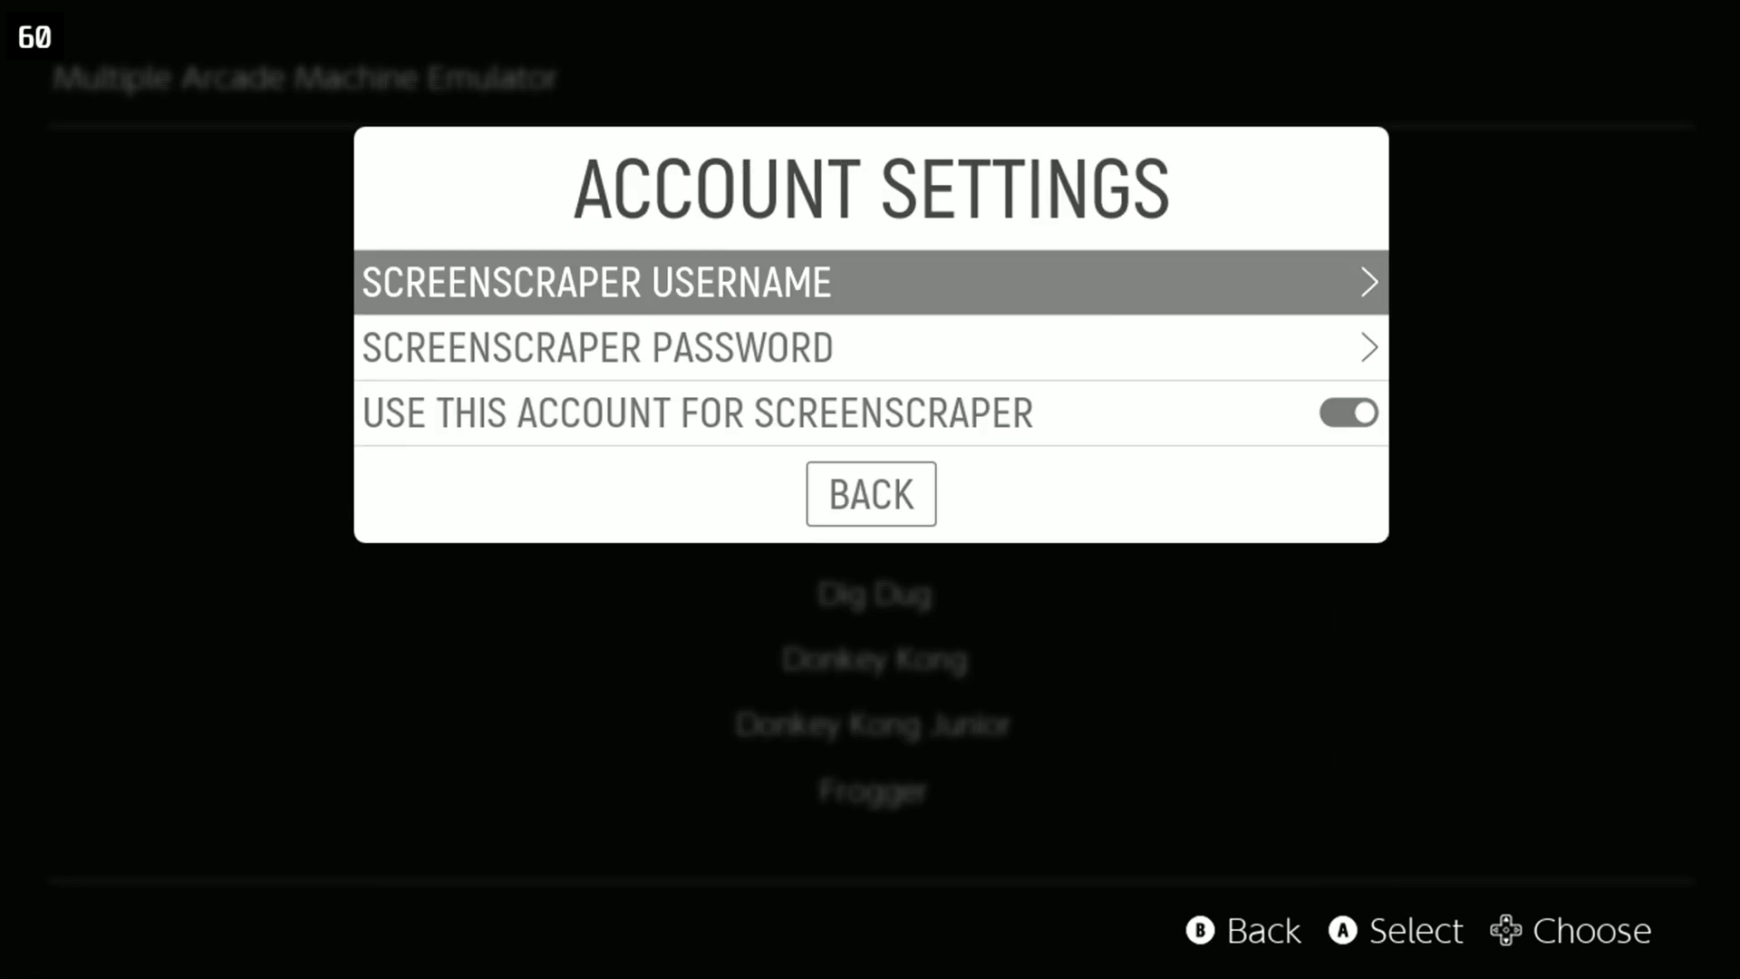
key("Escape")
key("Down")
key("Down")
key("Down")
key("Down")
key("Return")
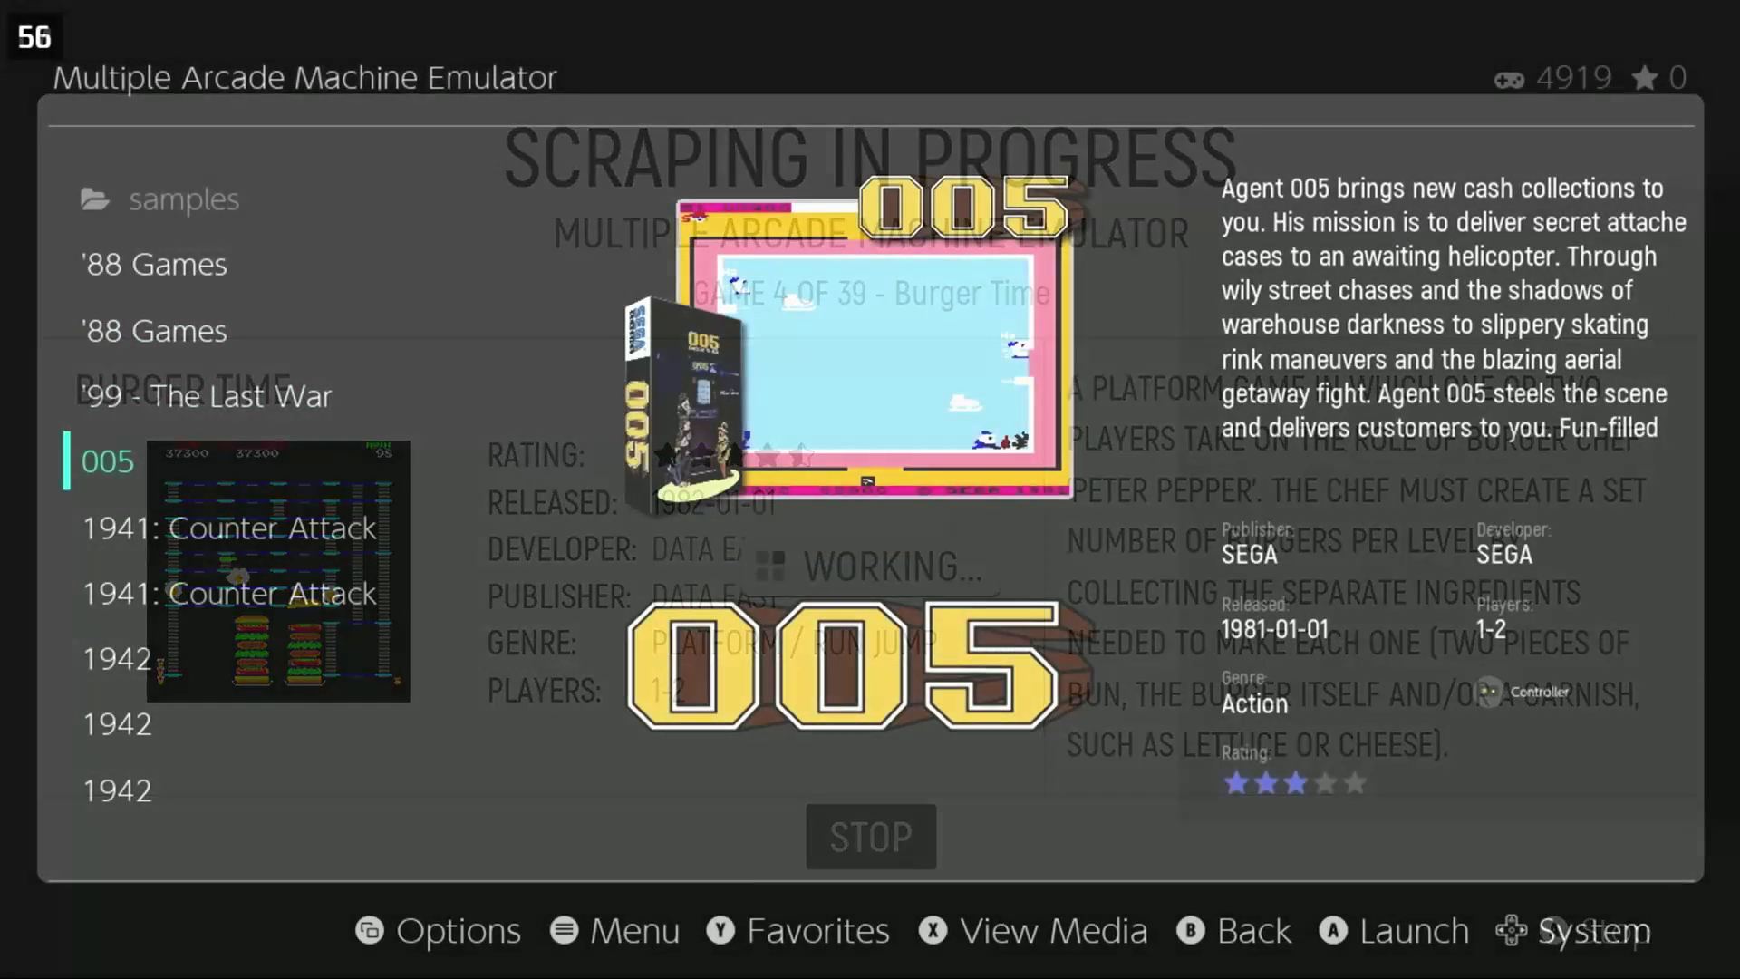
- Jump to the letter G in the Multiple Arcade Machine Emulator game list
key("F1")
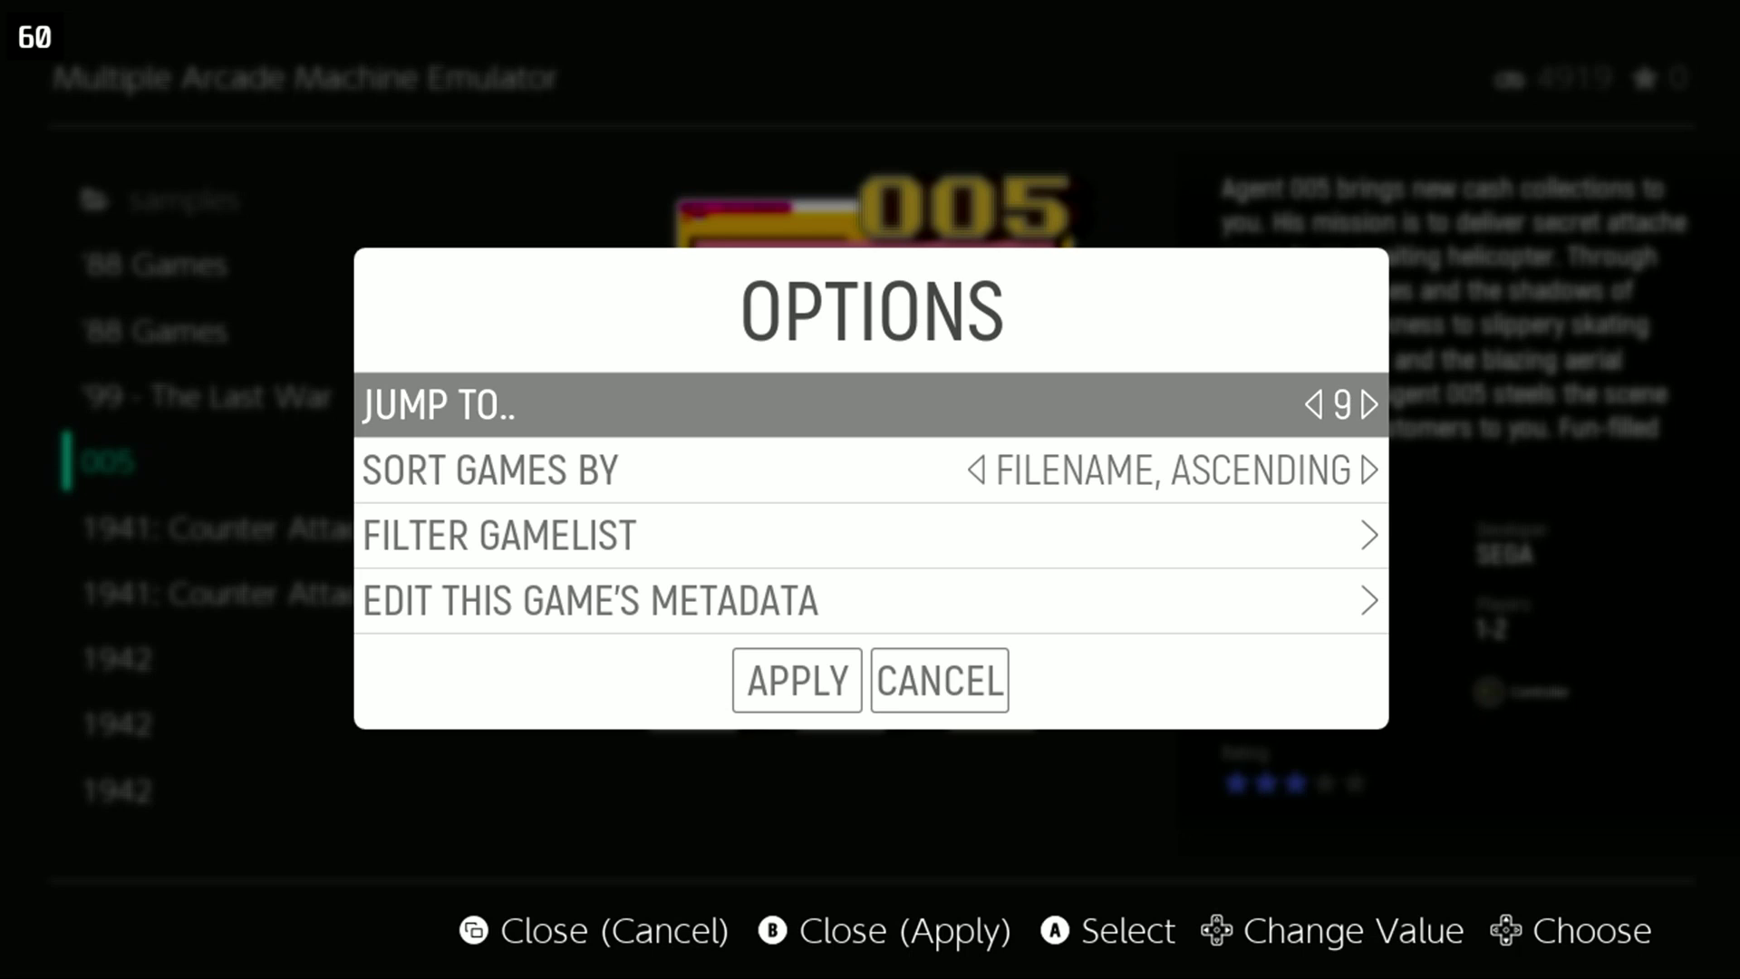
key("Return")
key("Down")
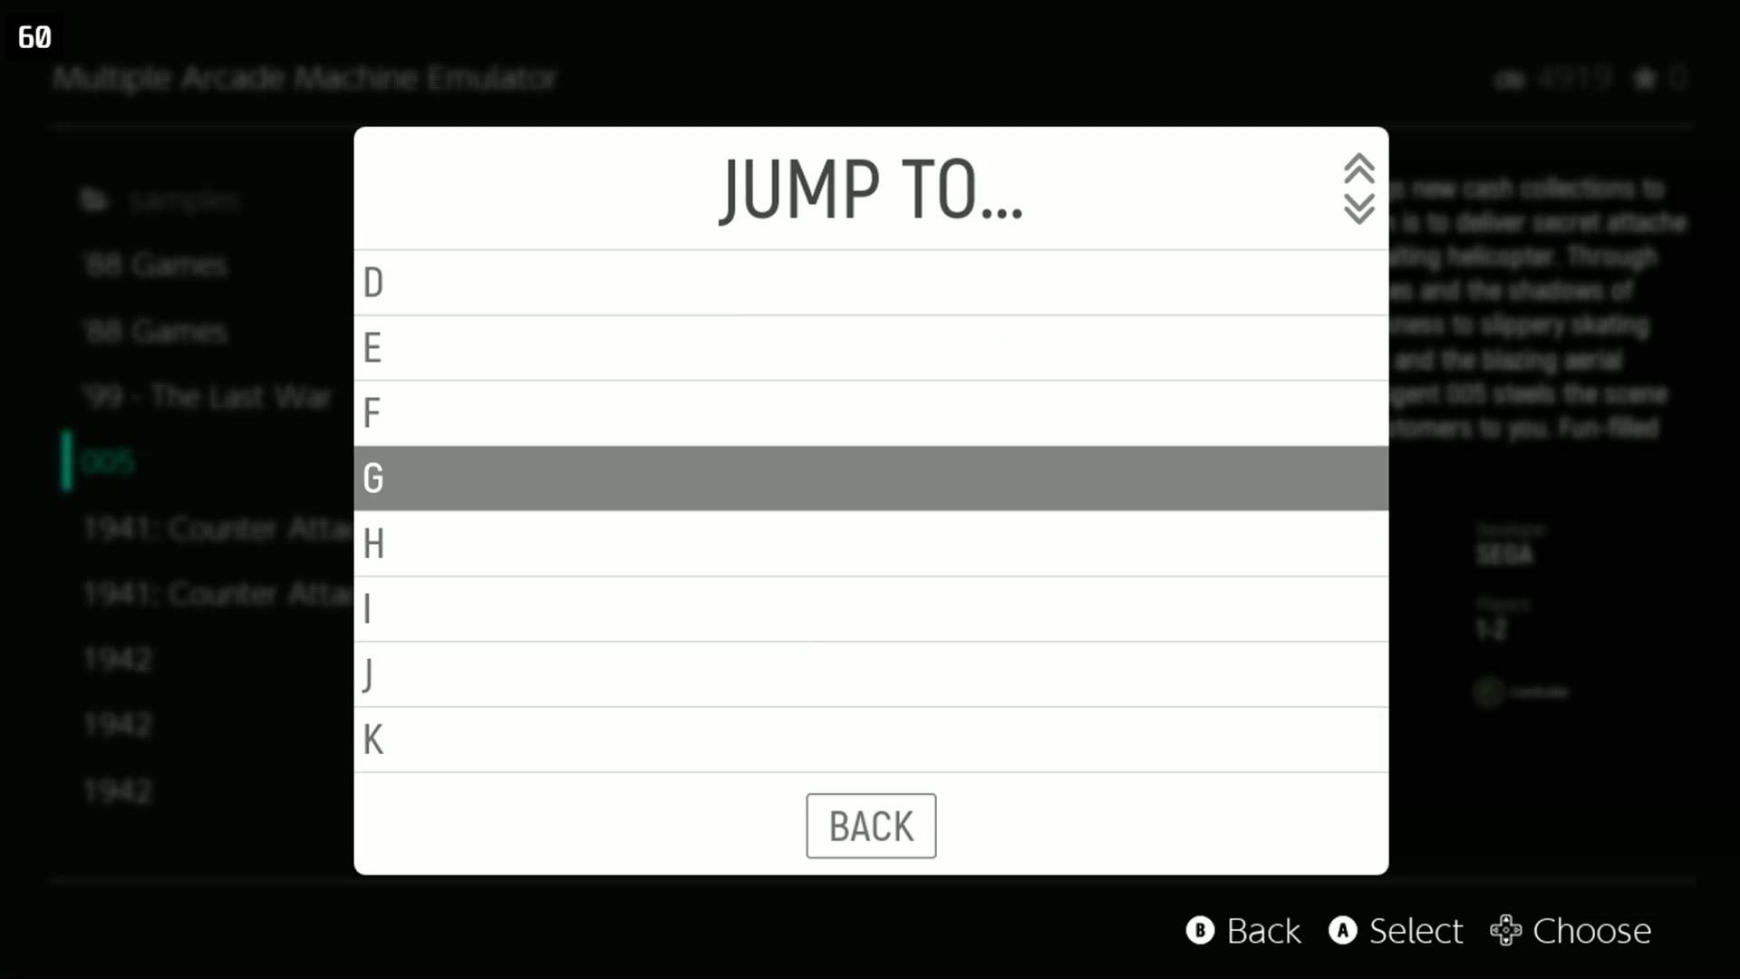
key("Return")
key("BackSpace")
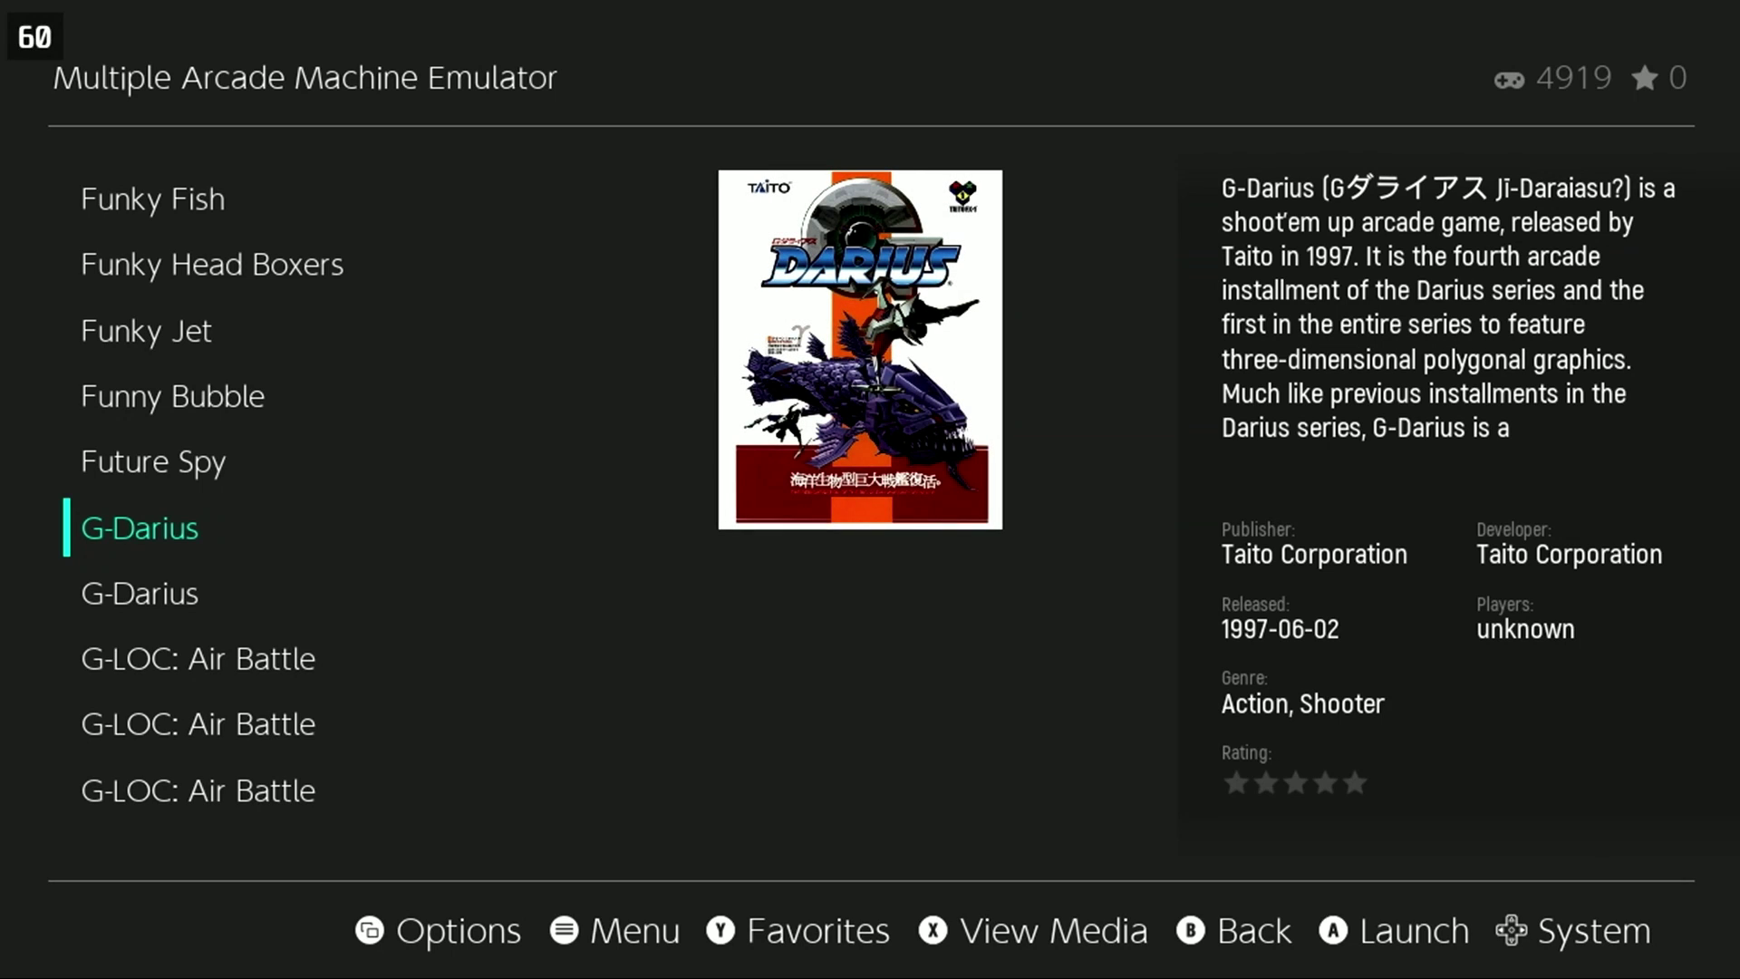
- Find Galaga in the Multiple Arcade Machine Emulator game list and launch it
key("Down")
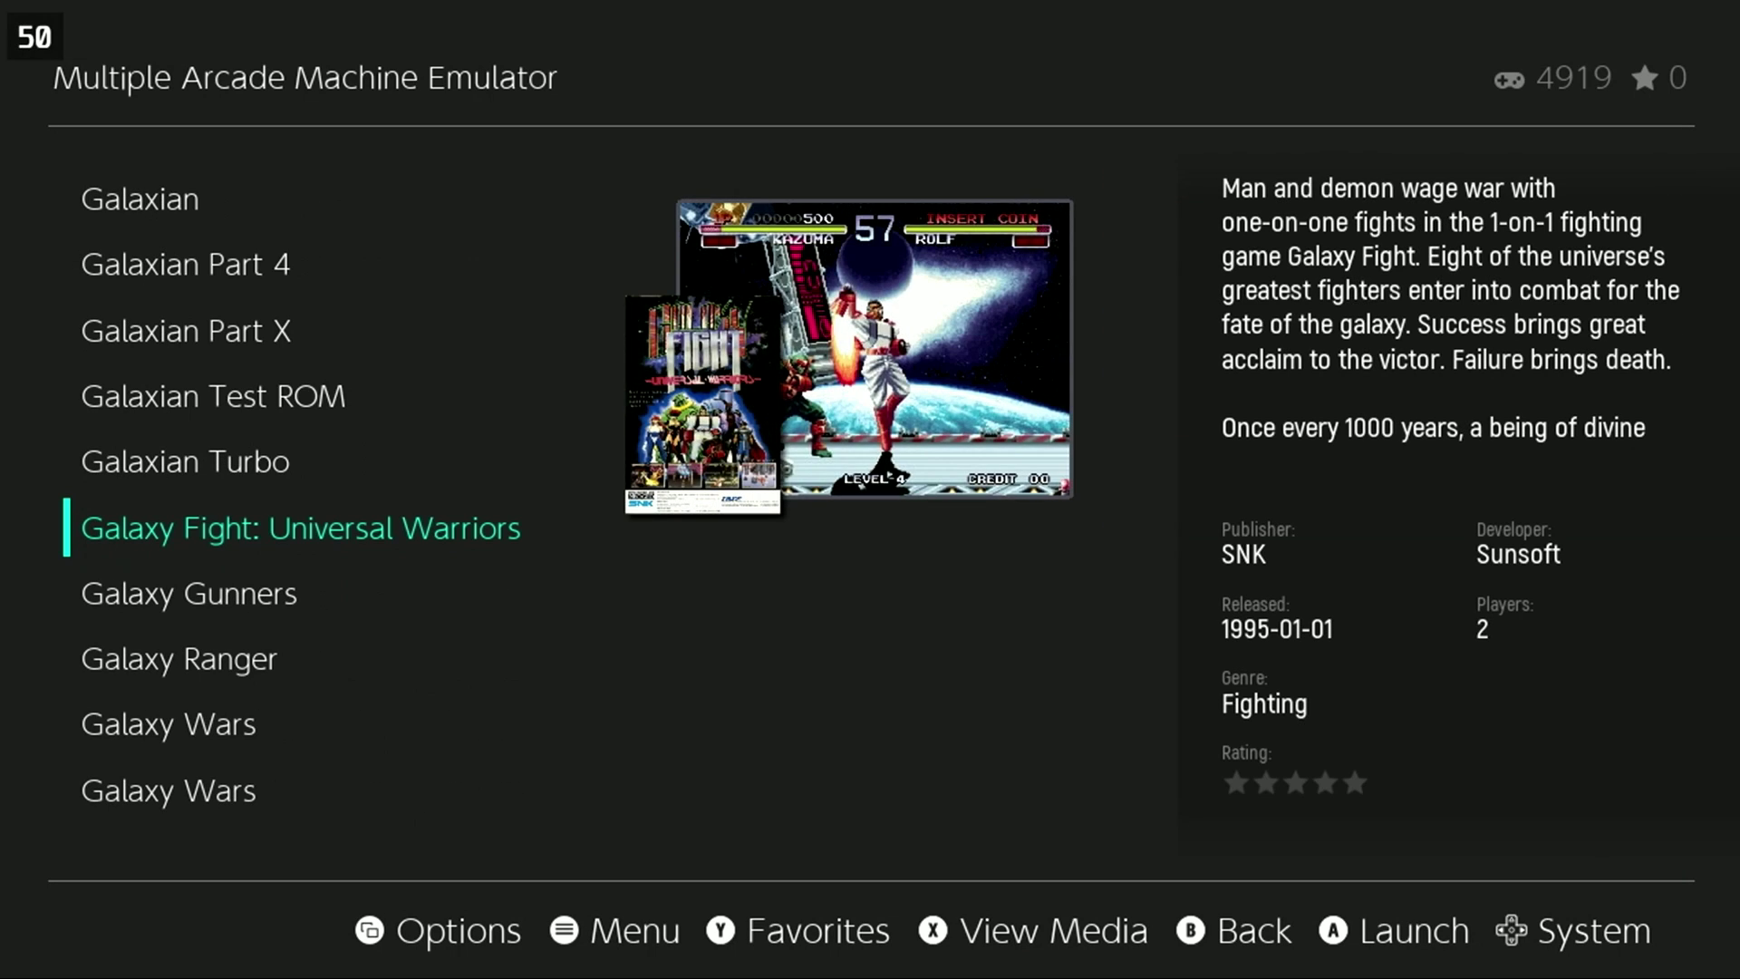
key("Up")
key("Up")
key("Up")
key("Up")
key("Up")
key("Up")
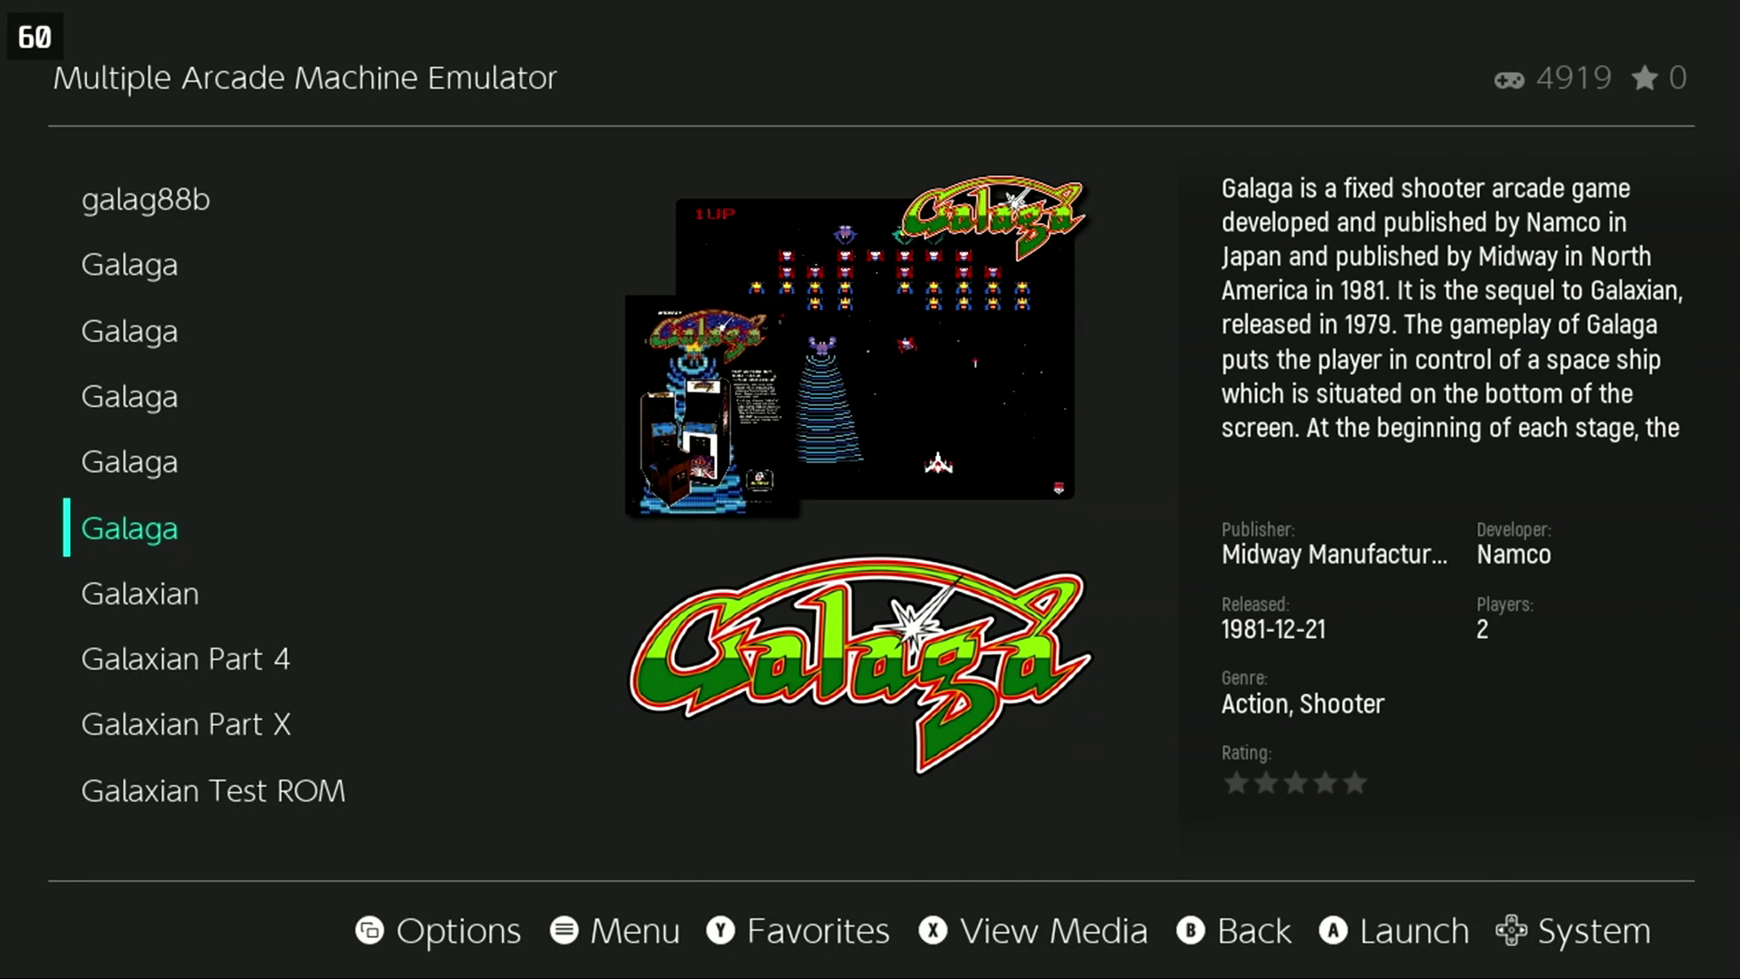
key("Return")
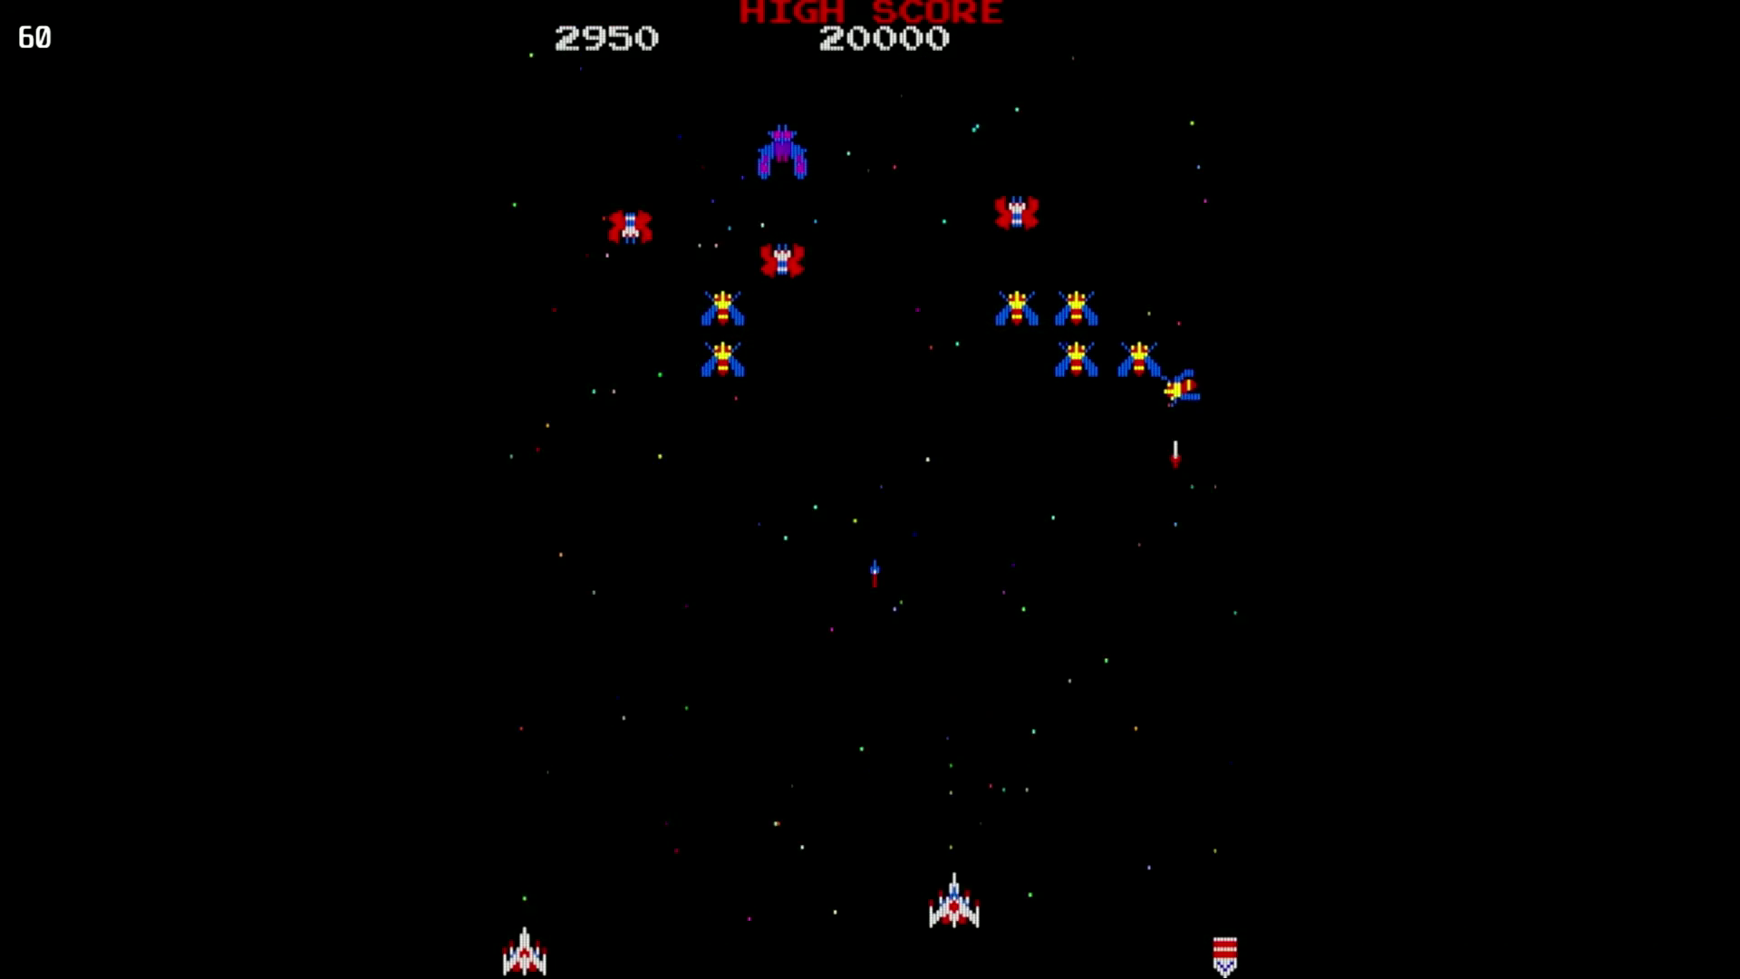
key("Left")
key("Left")
key("Right")
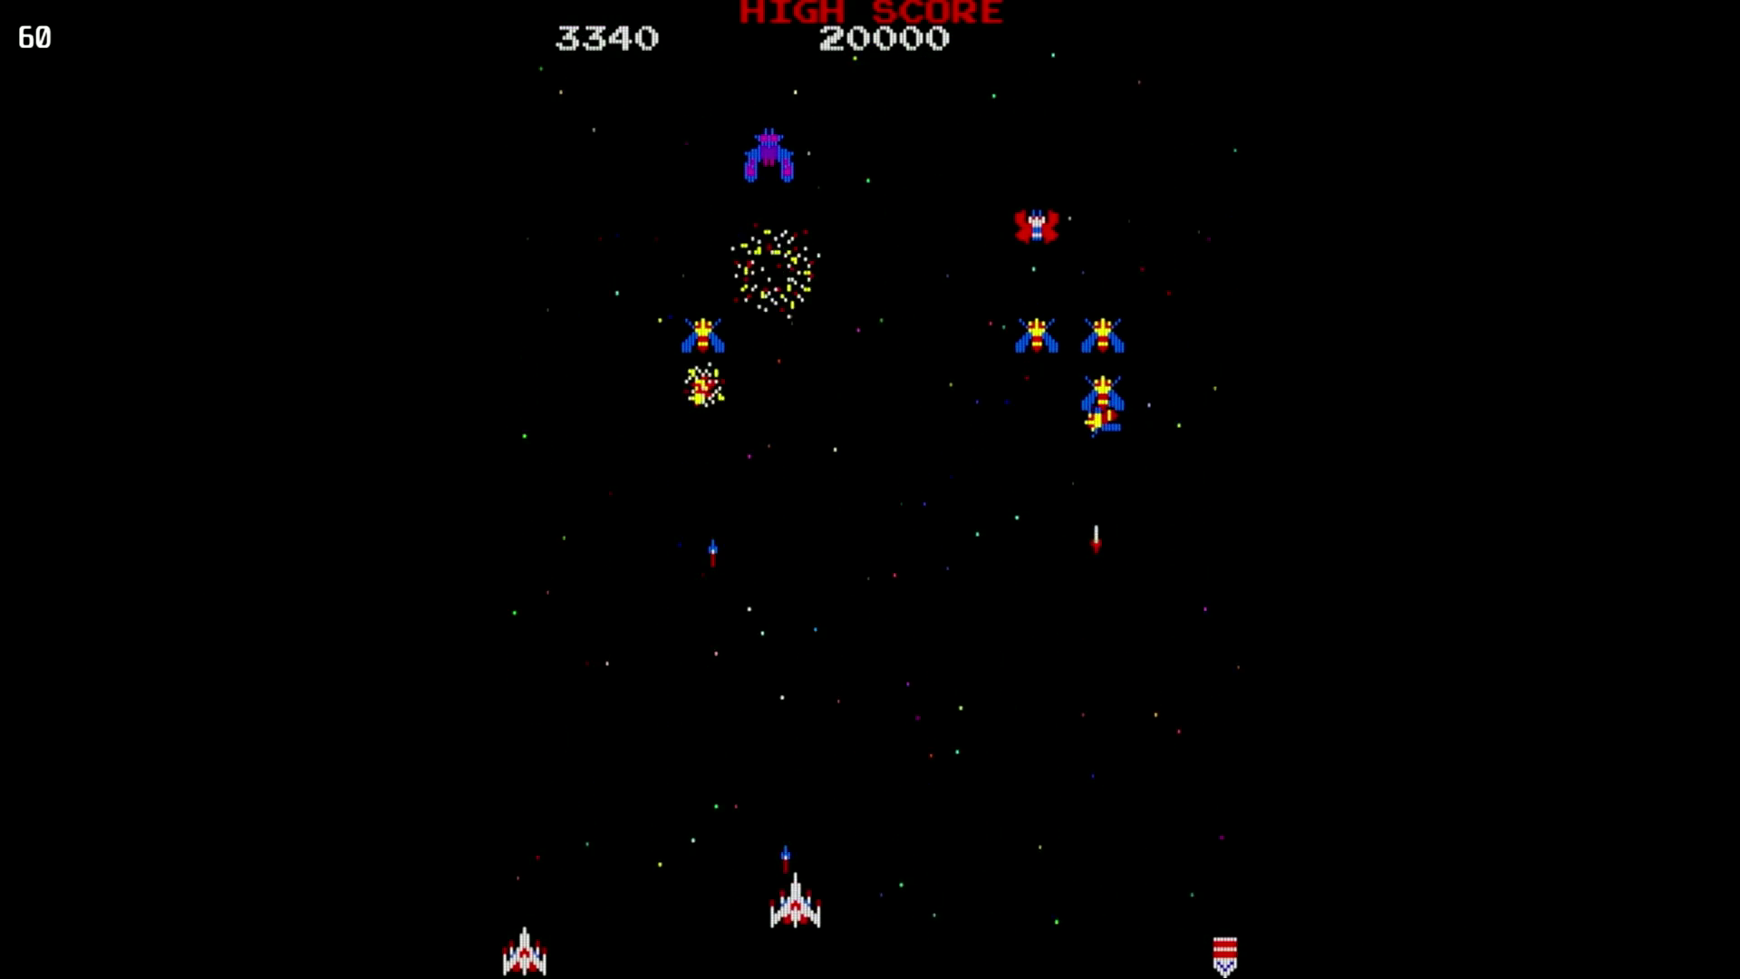
key("Left")
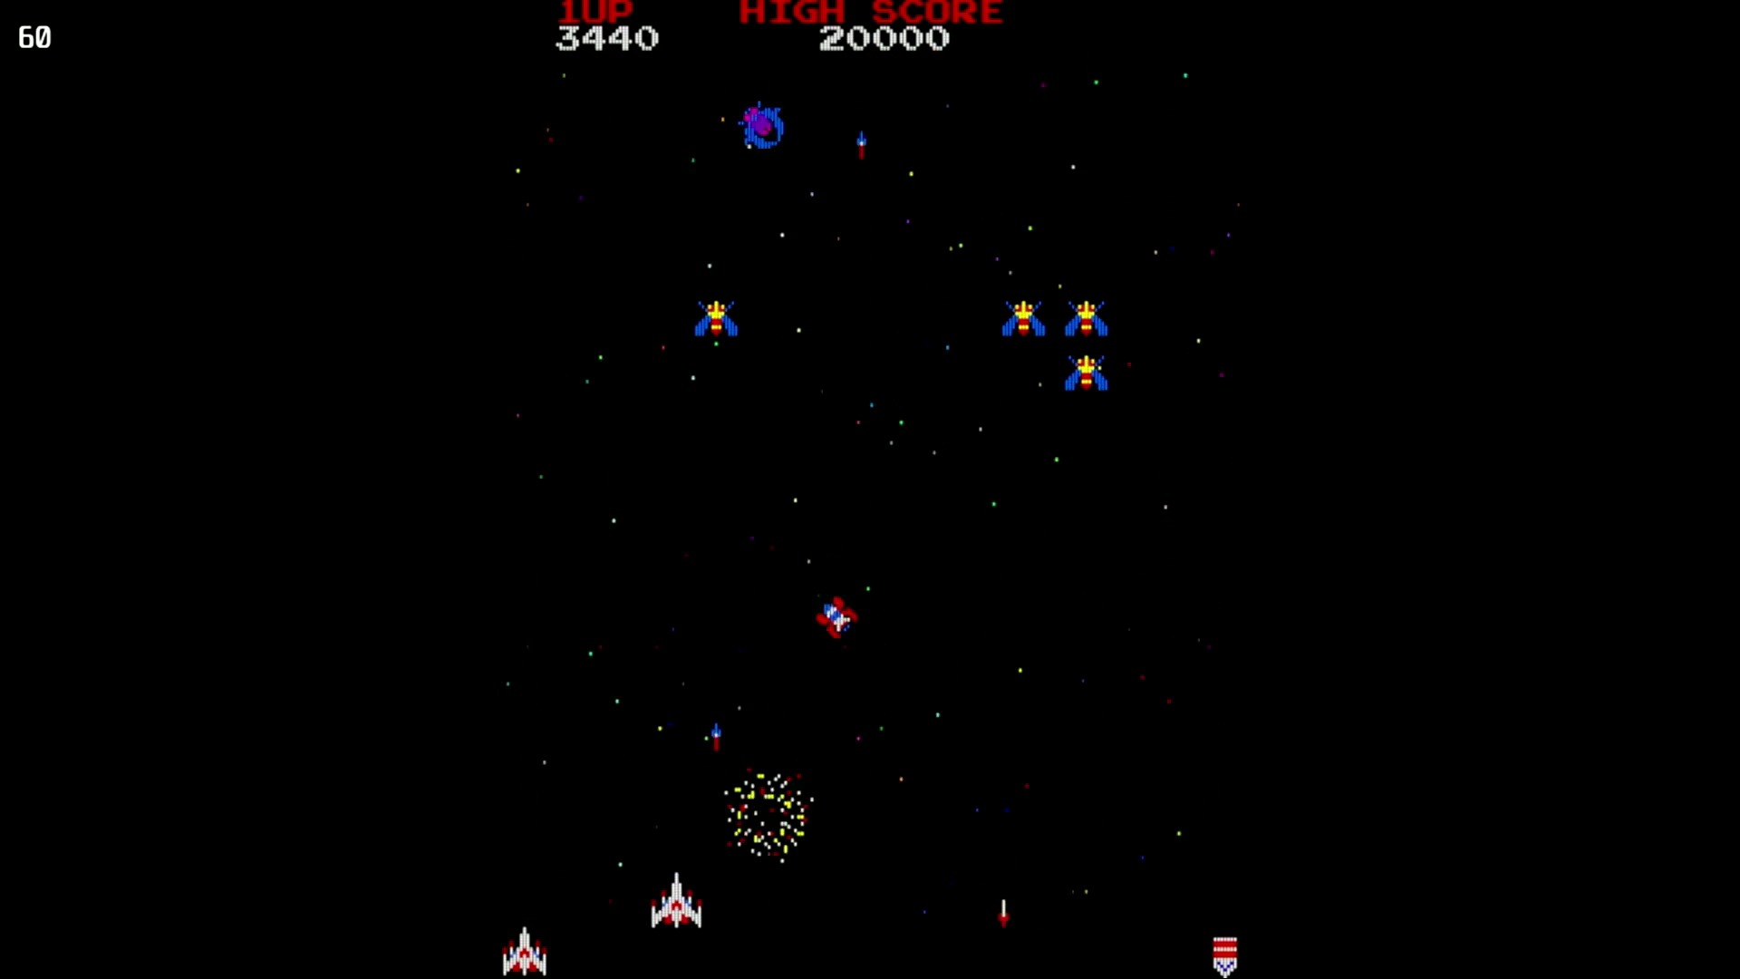
key("Right")
key("x")
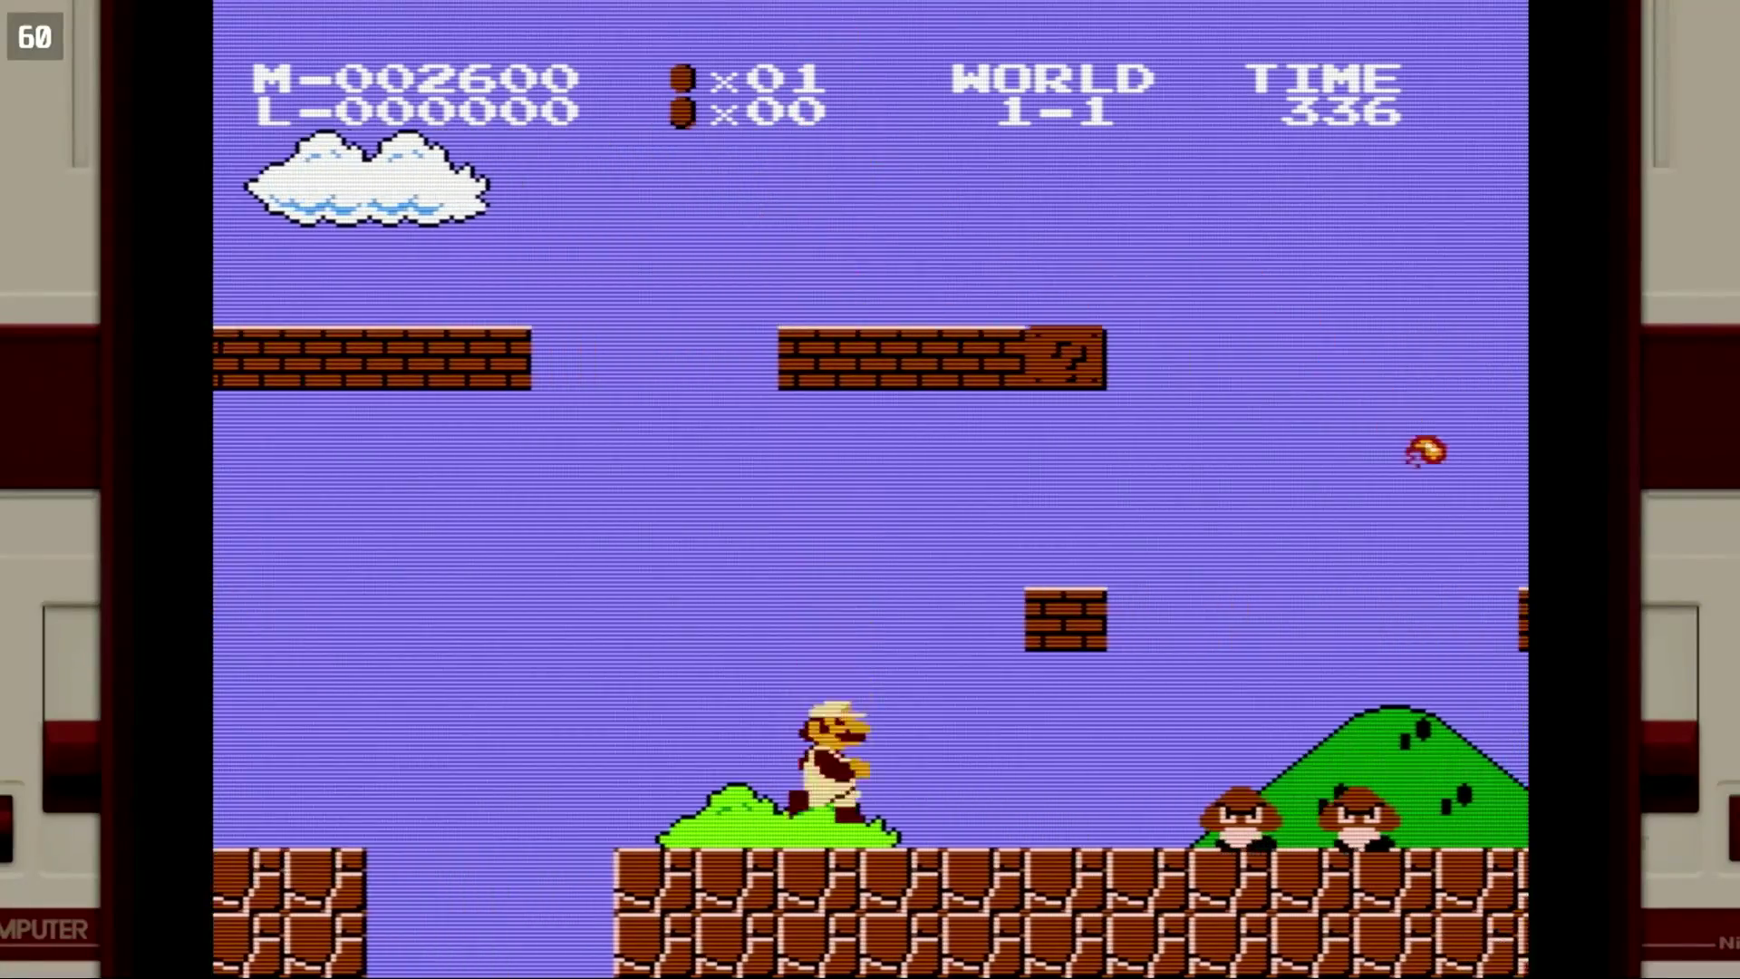
key("z")
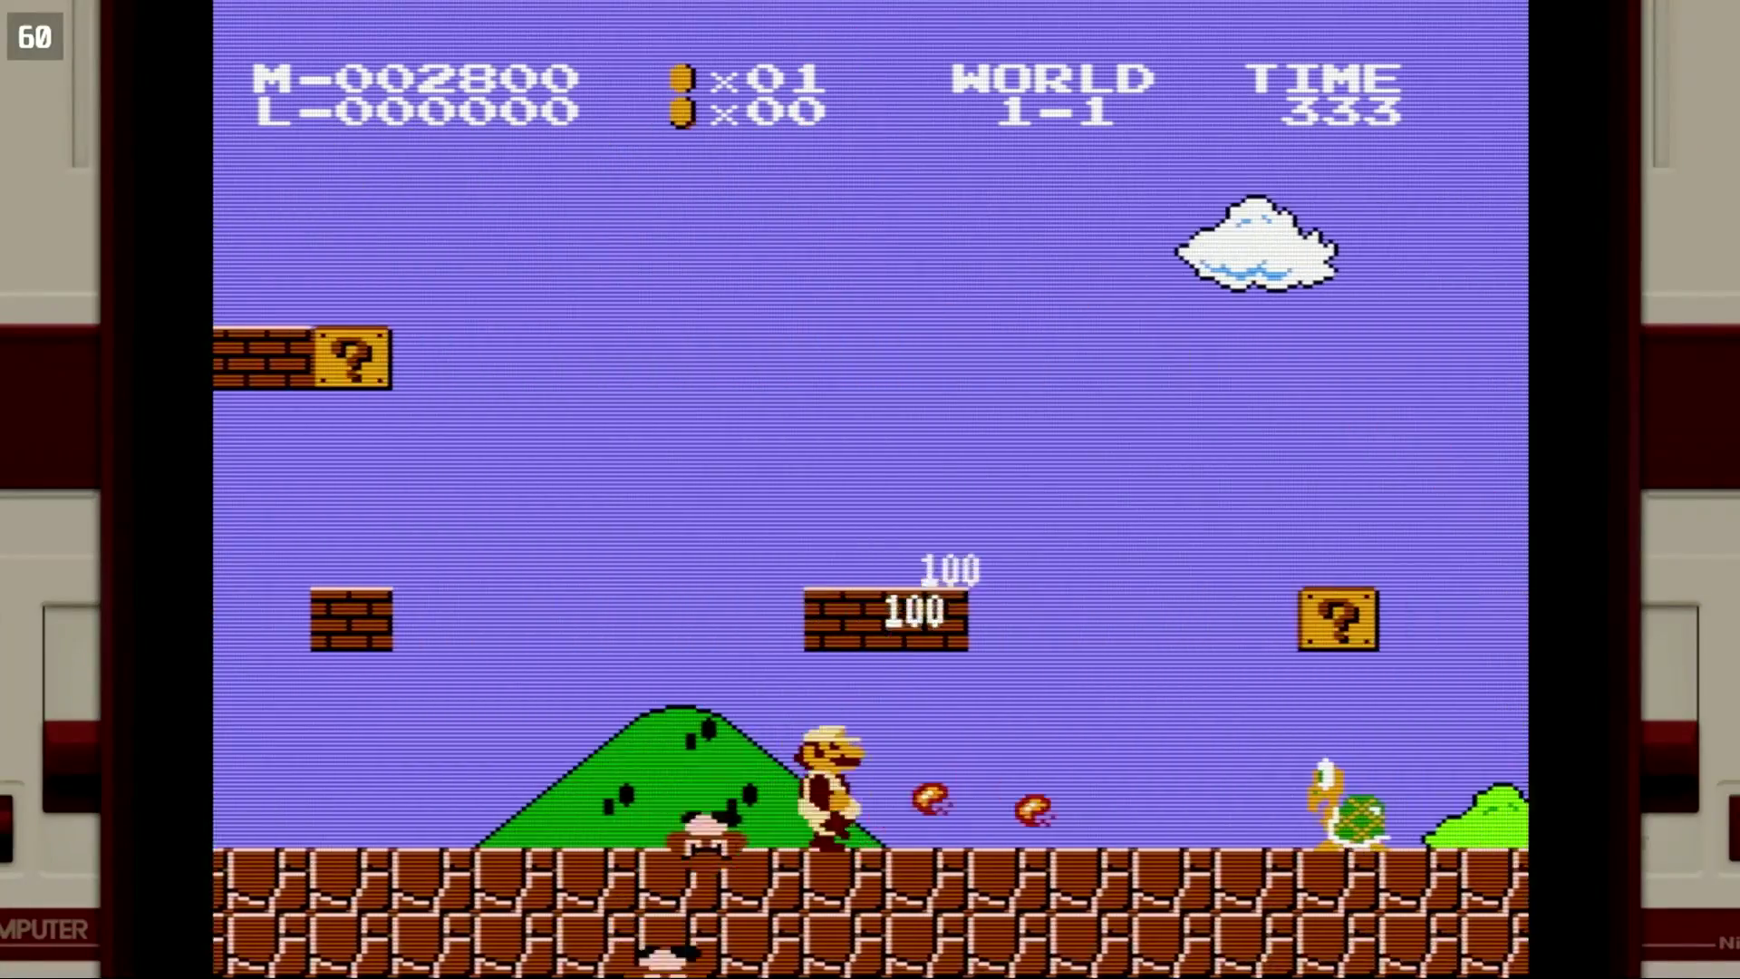
key("Right")
key("x")
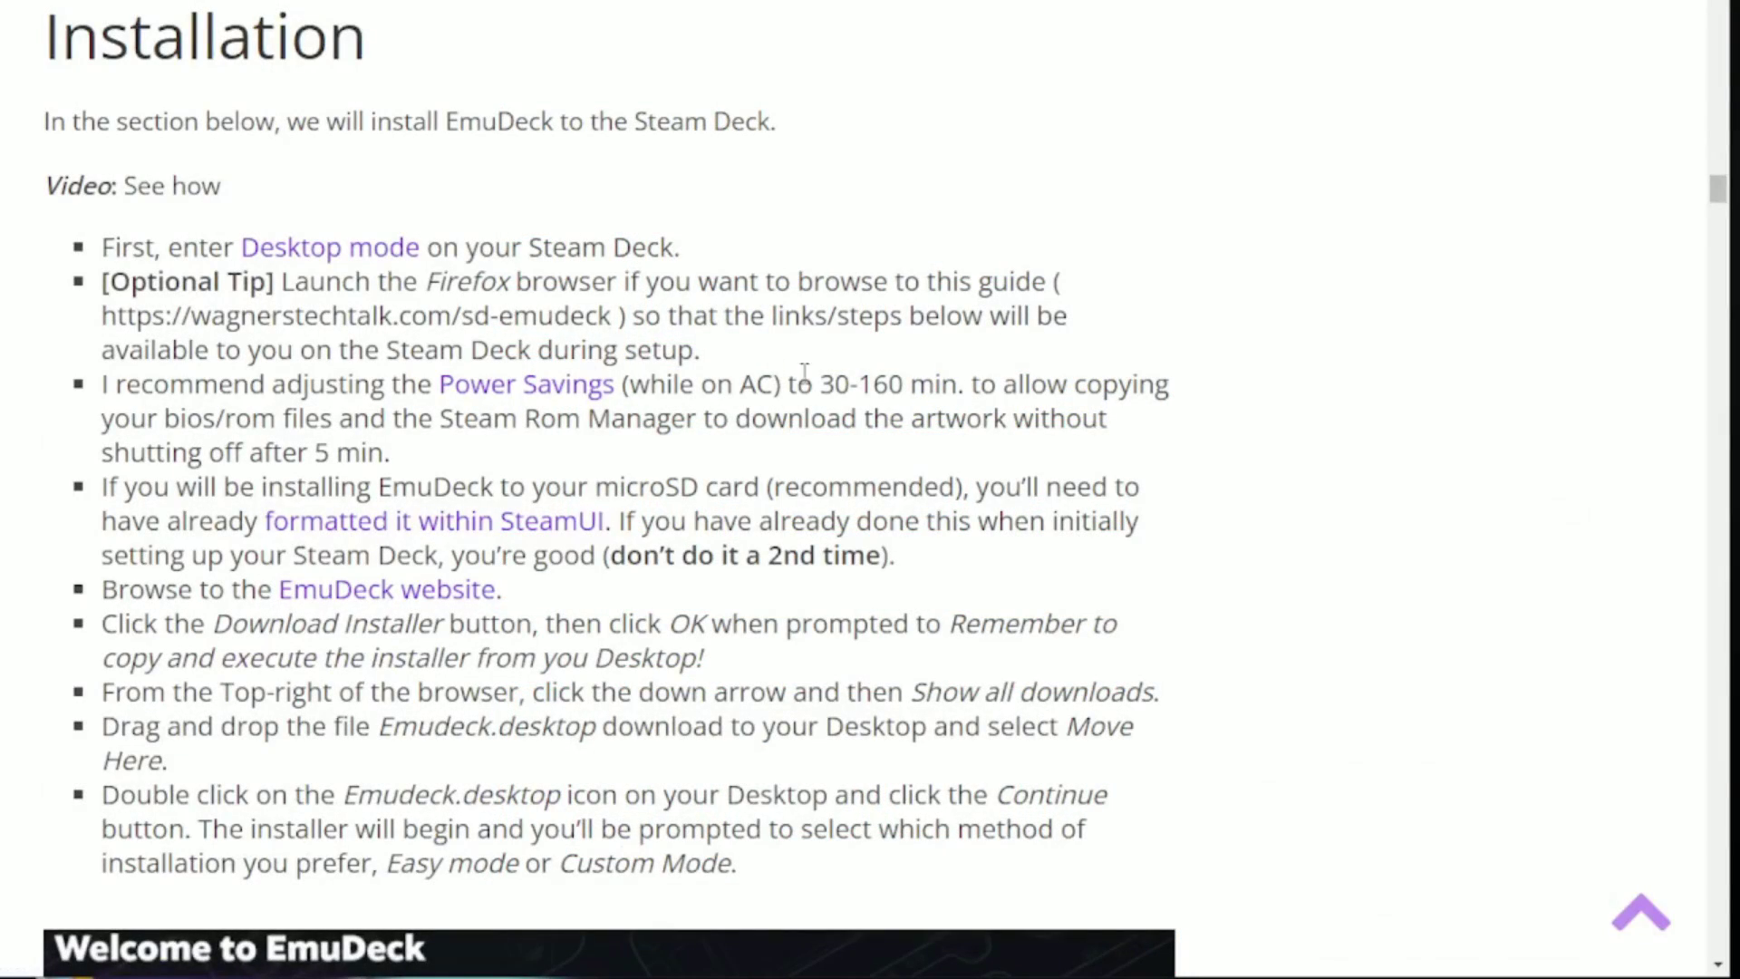
- Read through the EmuDeck guide's Installation section, covering mode selection, installation location and emulator choice
scroll(804, 372, "down", 8)
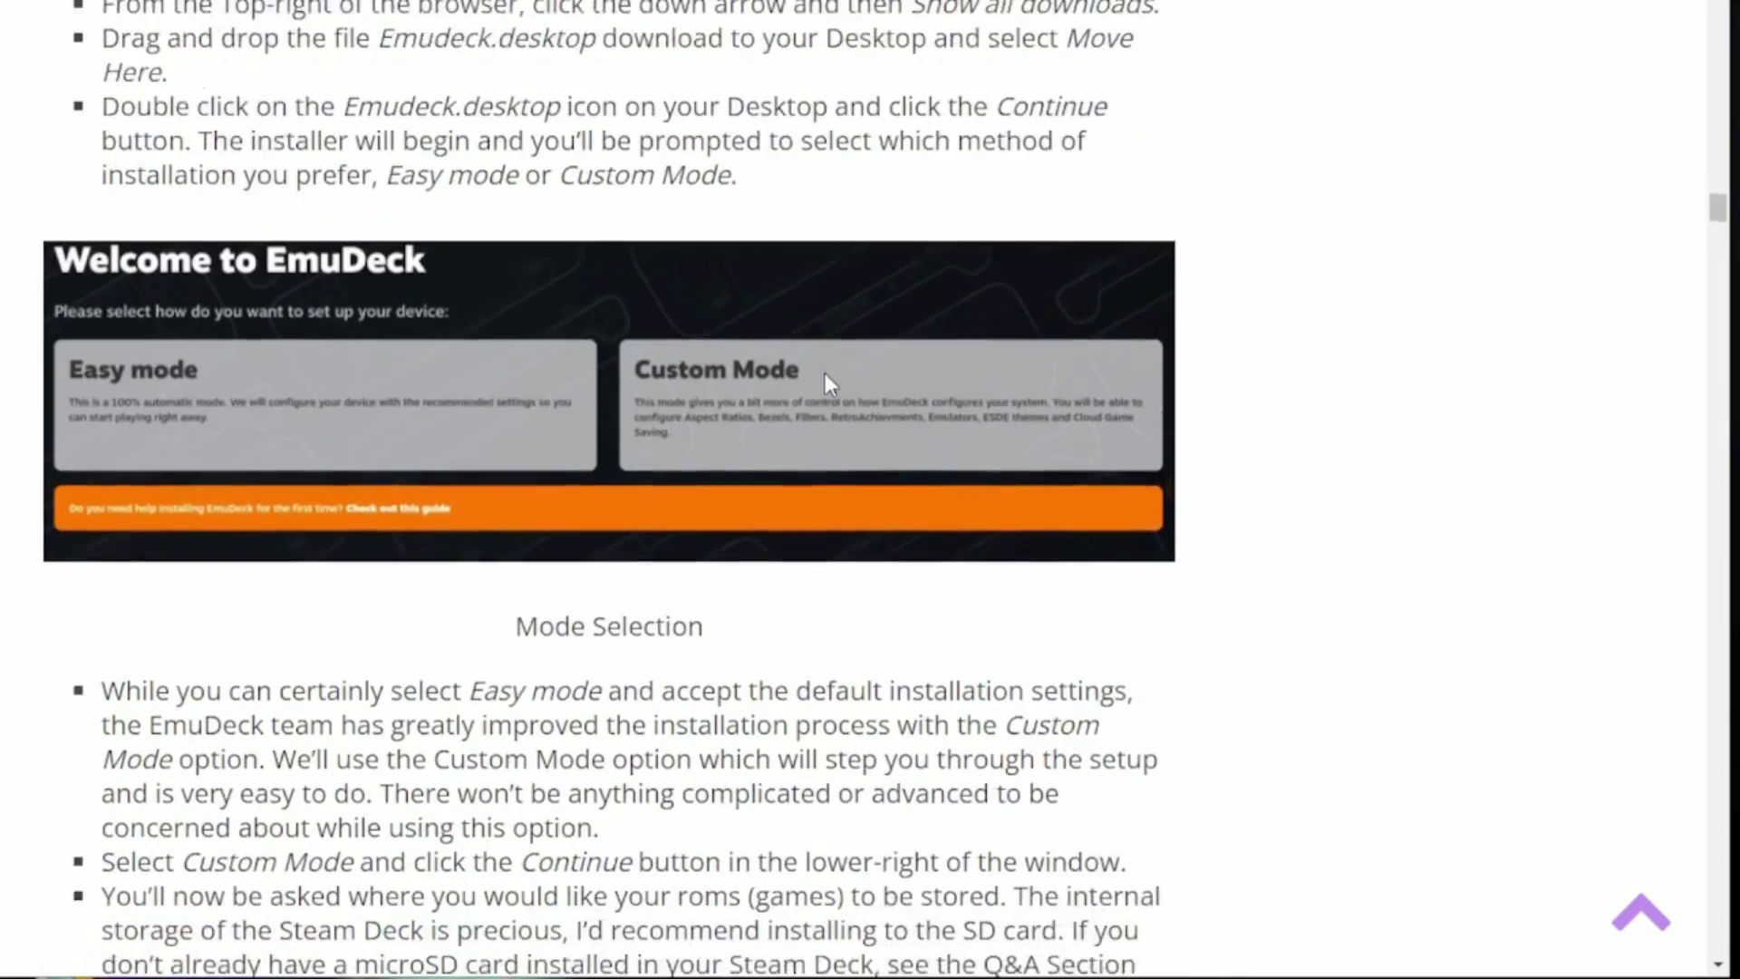
scroll(825, 376, "down", 7)
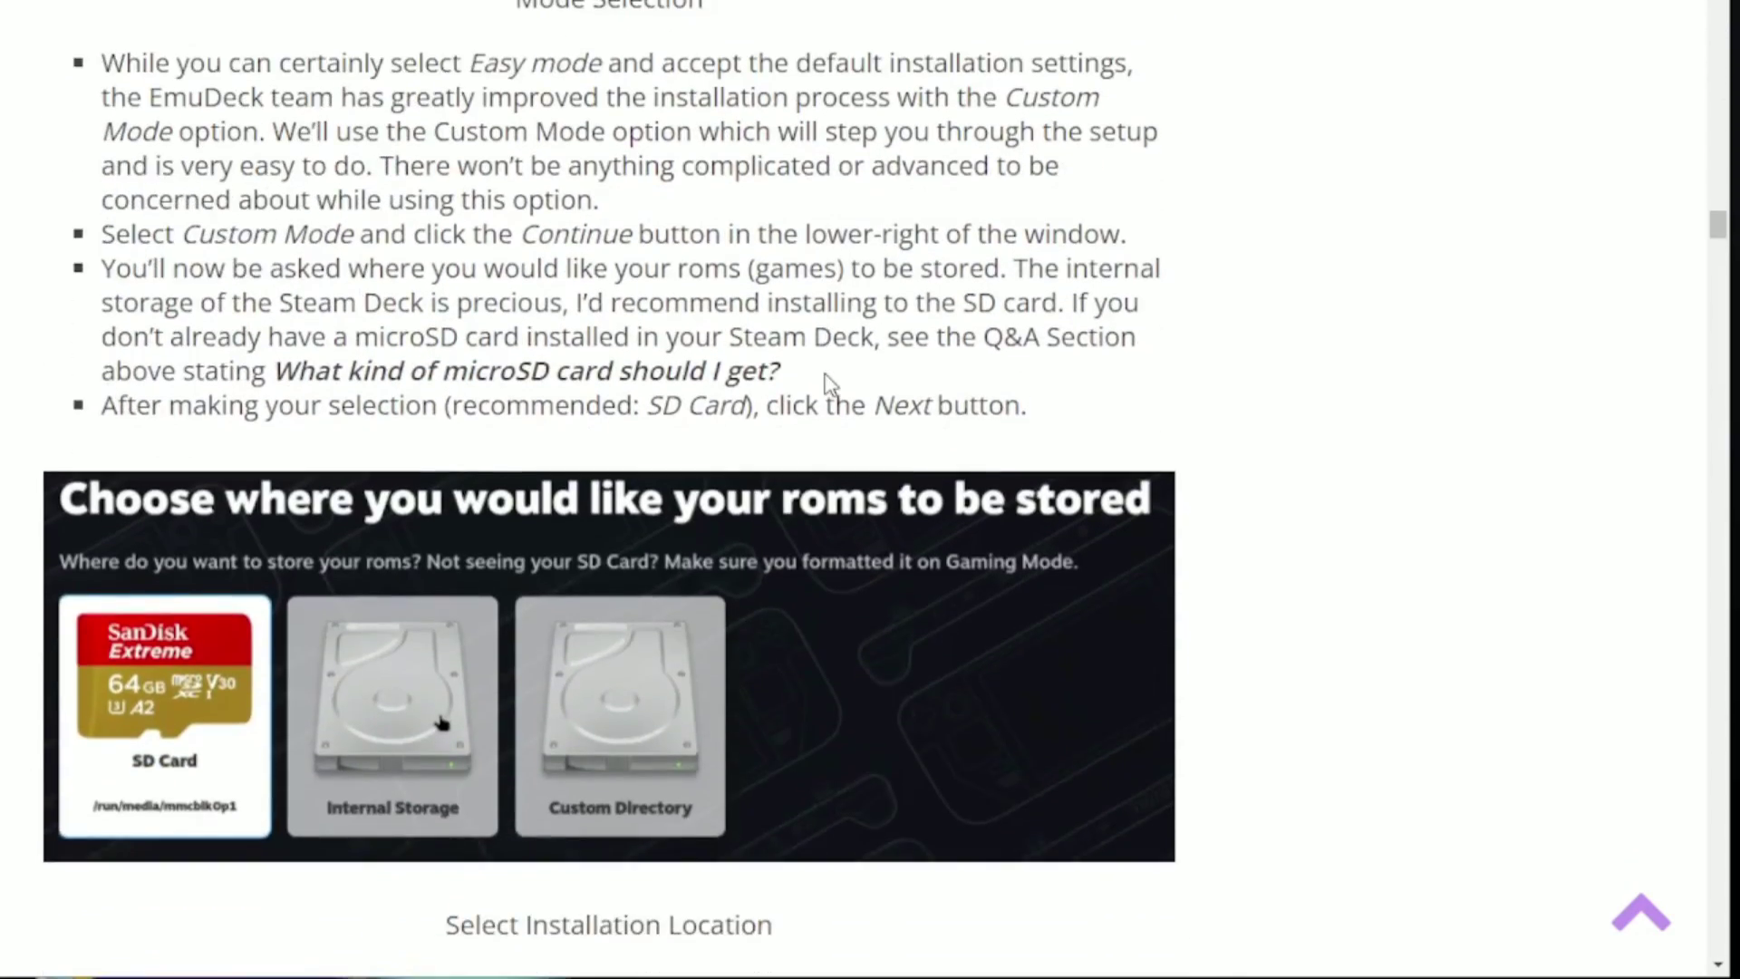
scroll(825, 375, "down", 7)
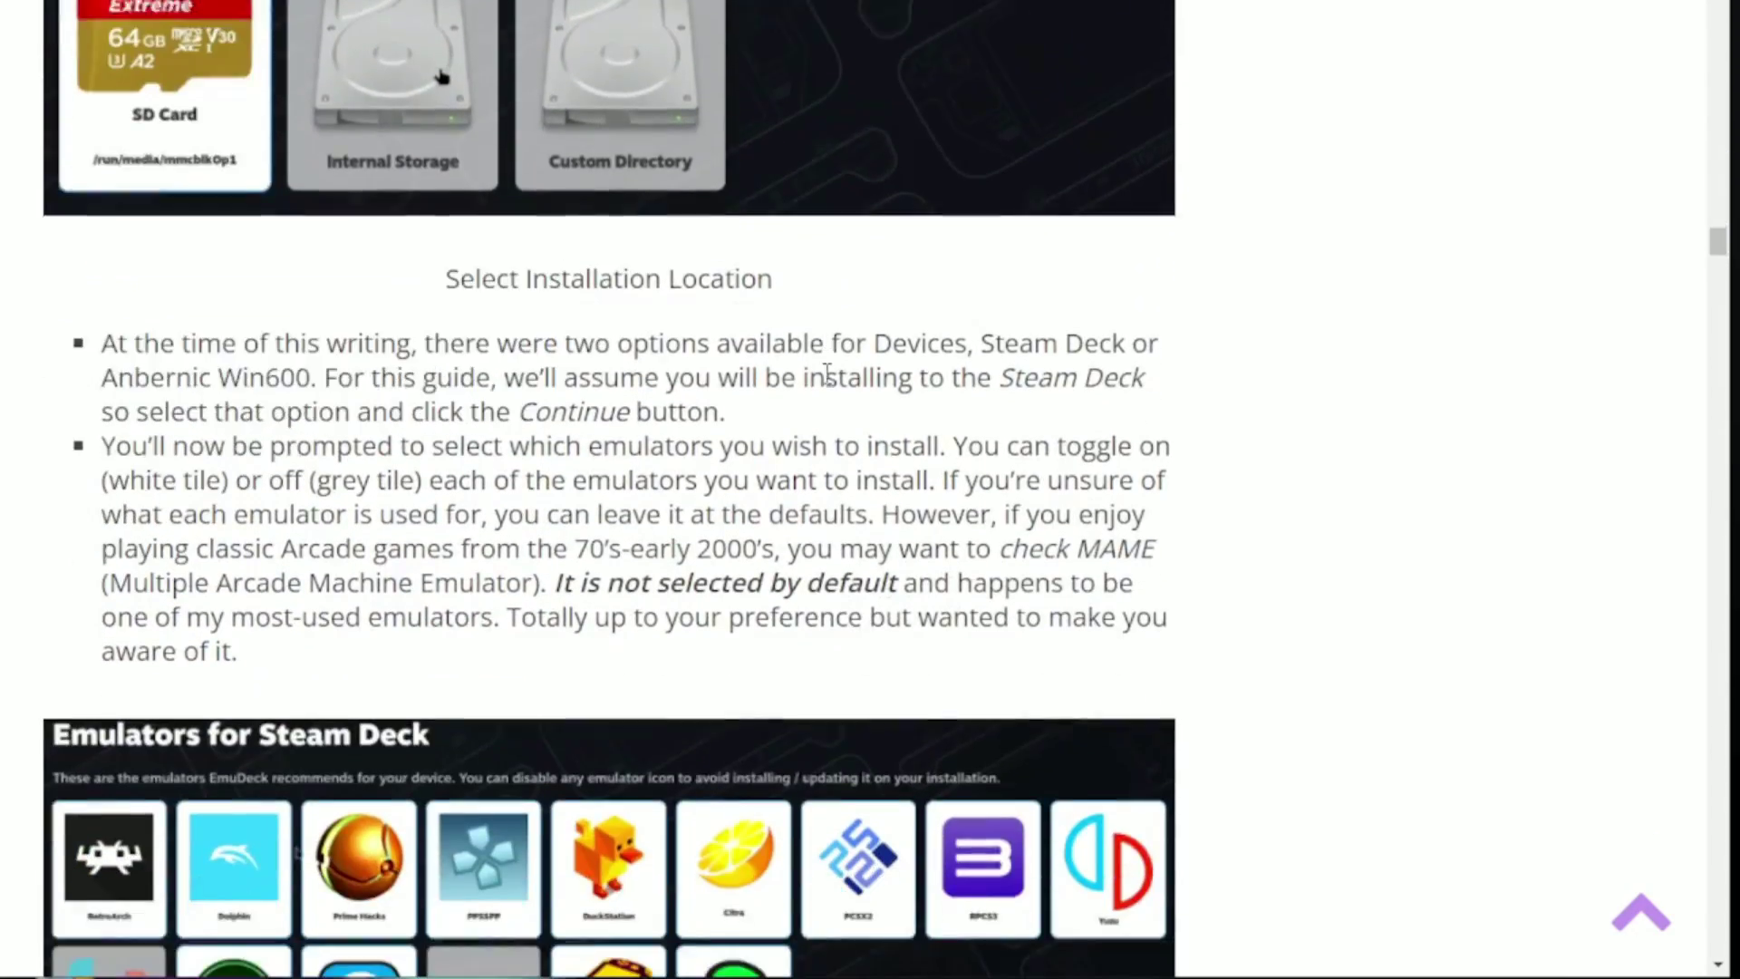
scroll(827, 375, "down", 3)
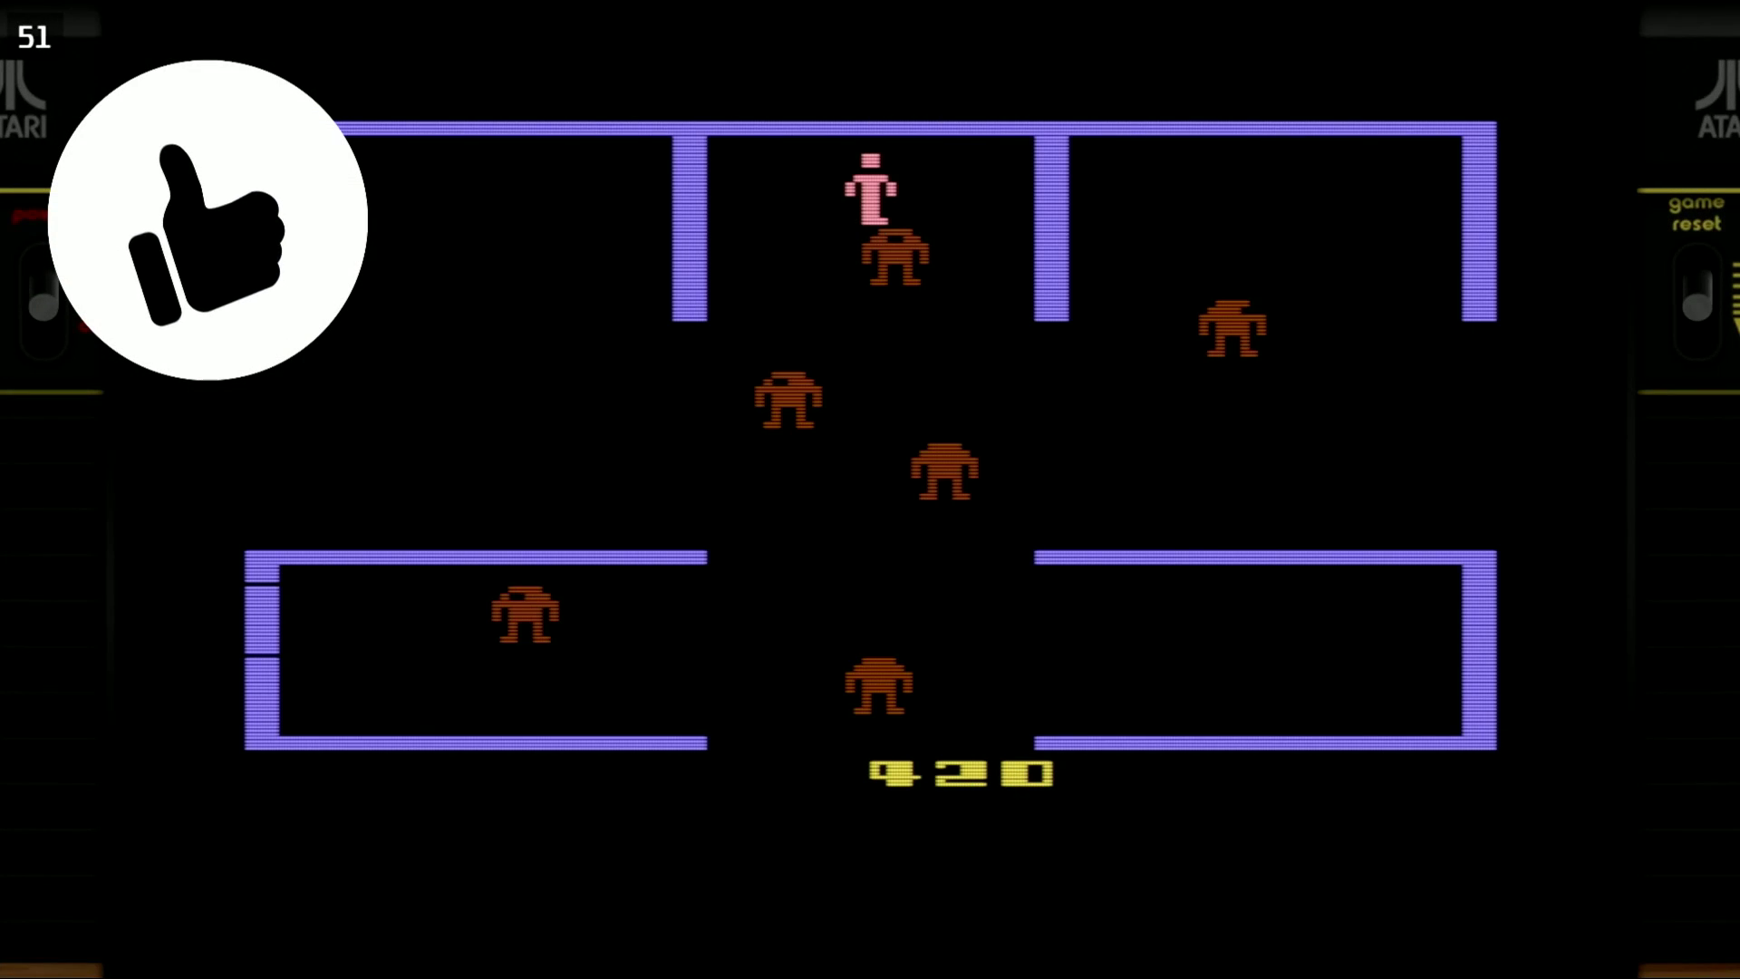